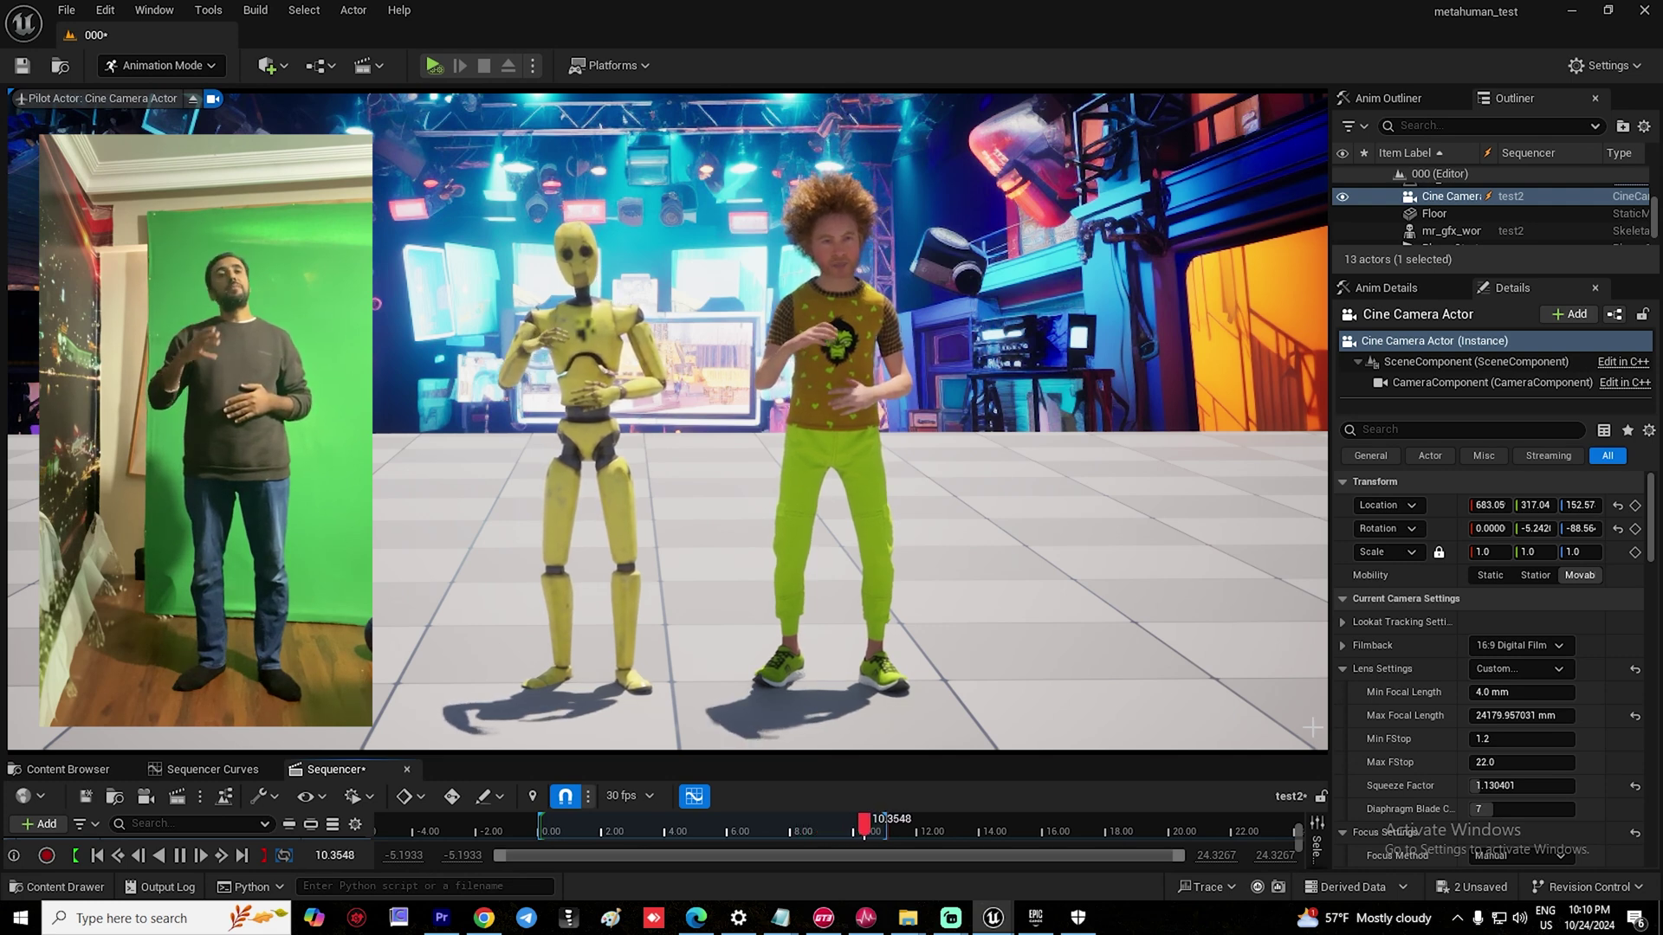
Play and pause the level sequence to preview the robot and MetaHuman animation beside the reference video.
key(space)
key(space)
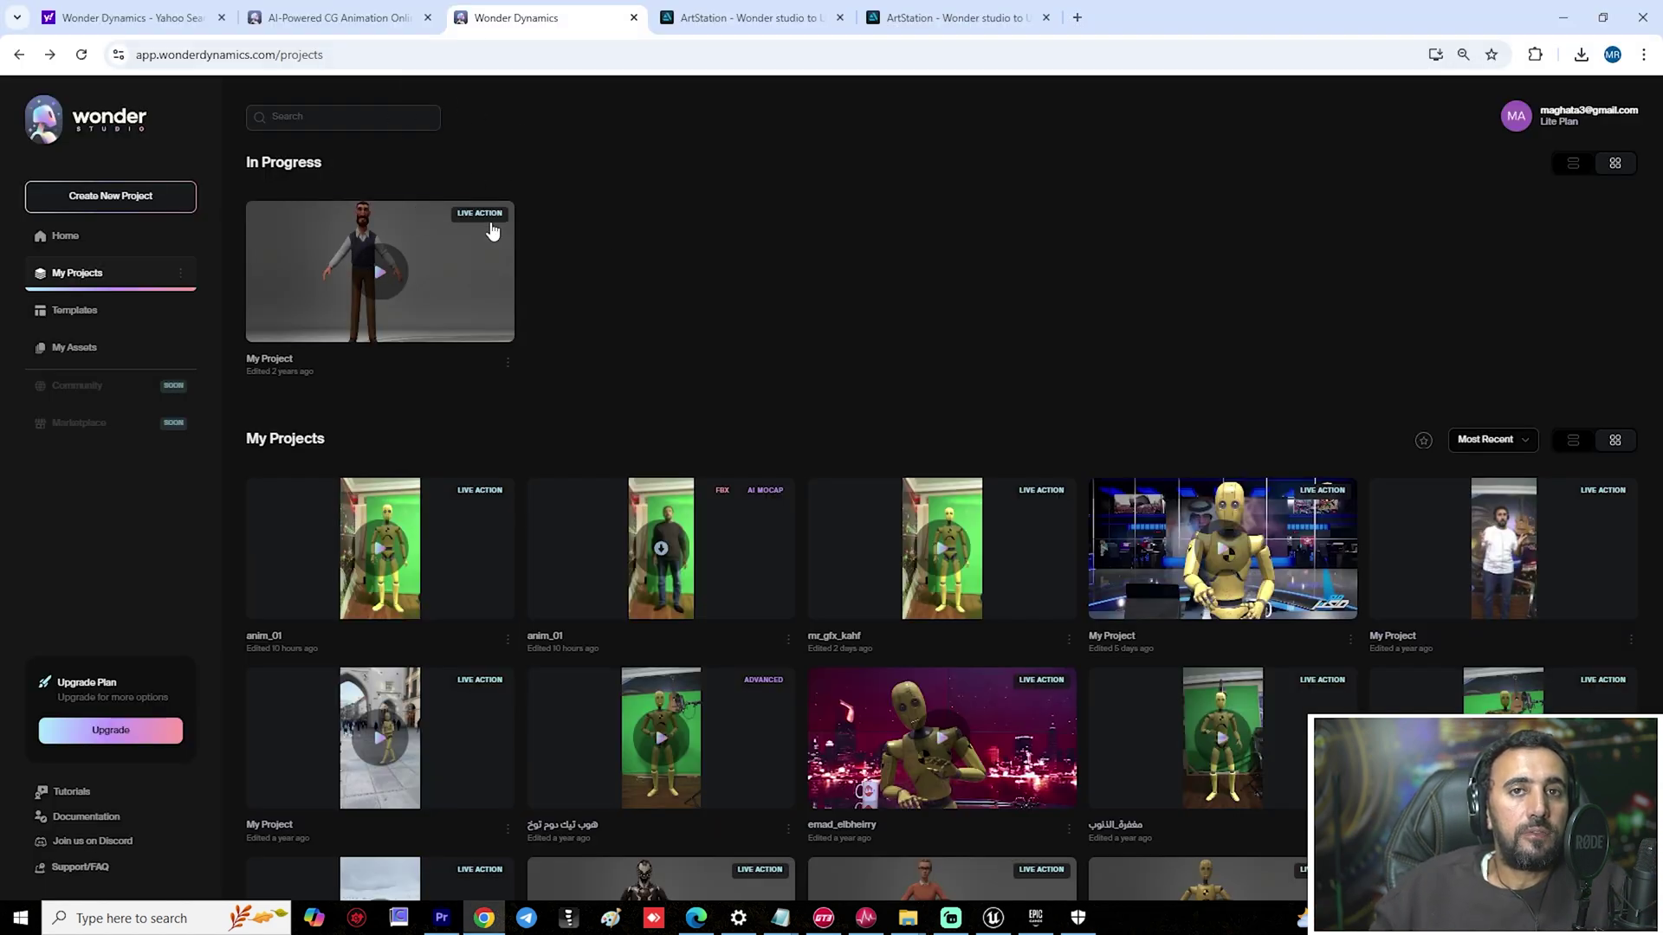
Open the Wonder Studio web app from the Wonder Dynamics website in Chrome and start creating a new project.
click(337, 17)
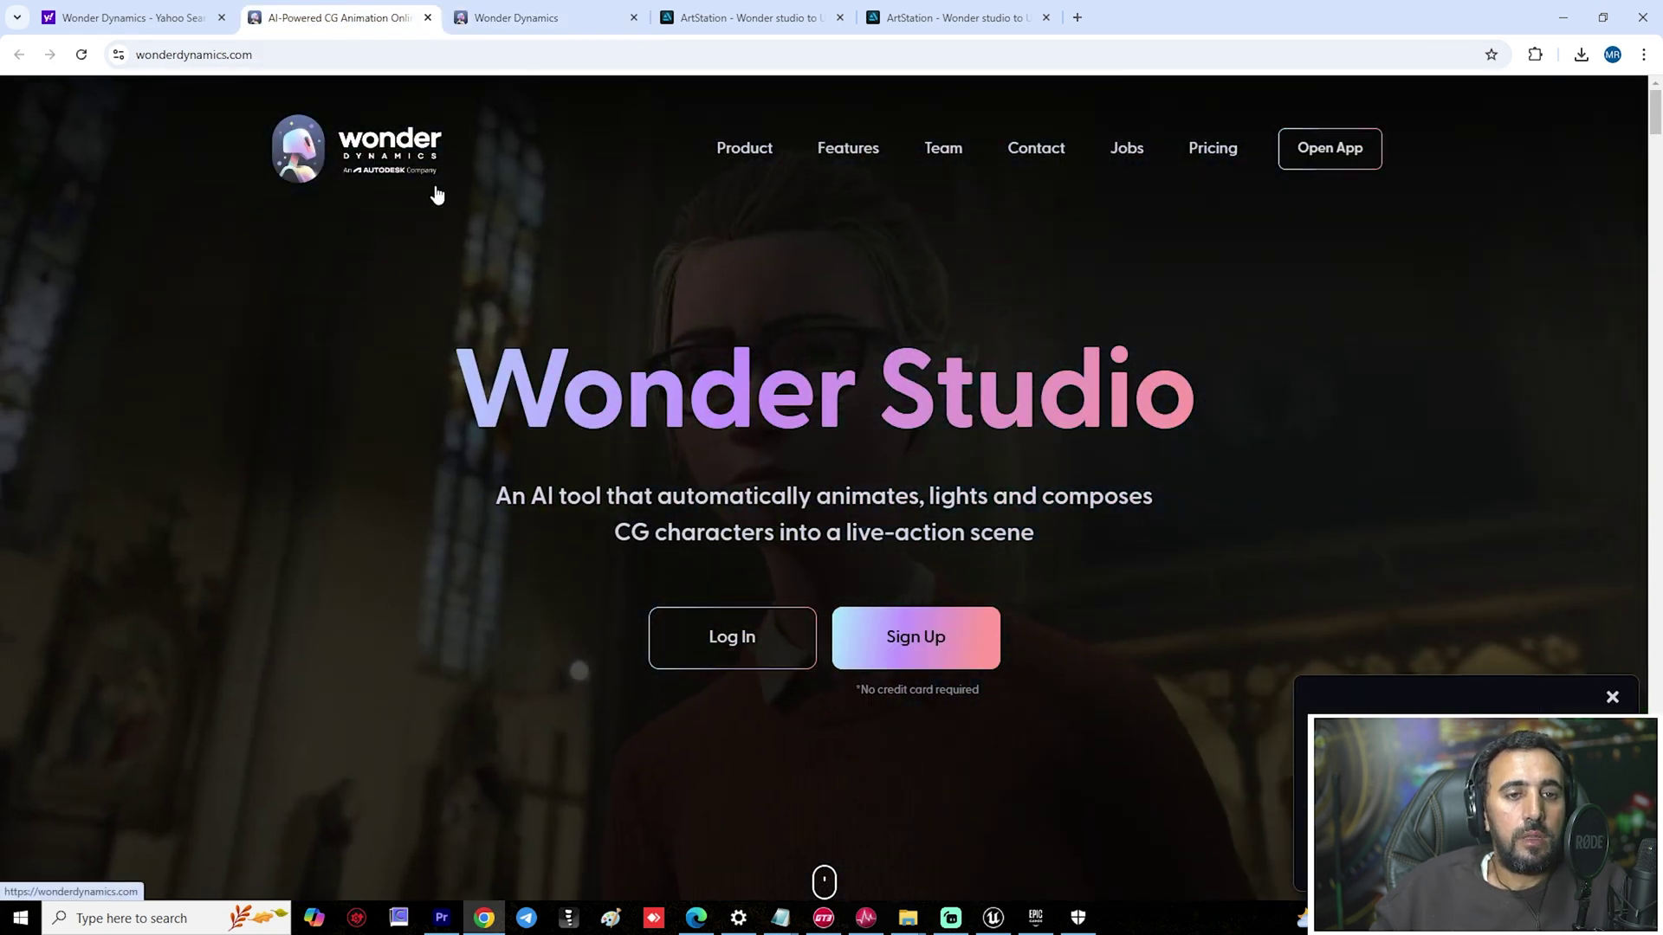
click(1331, 154)
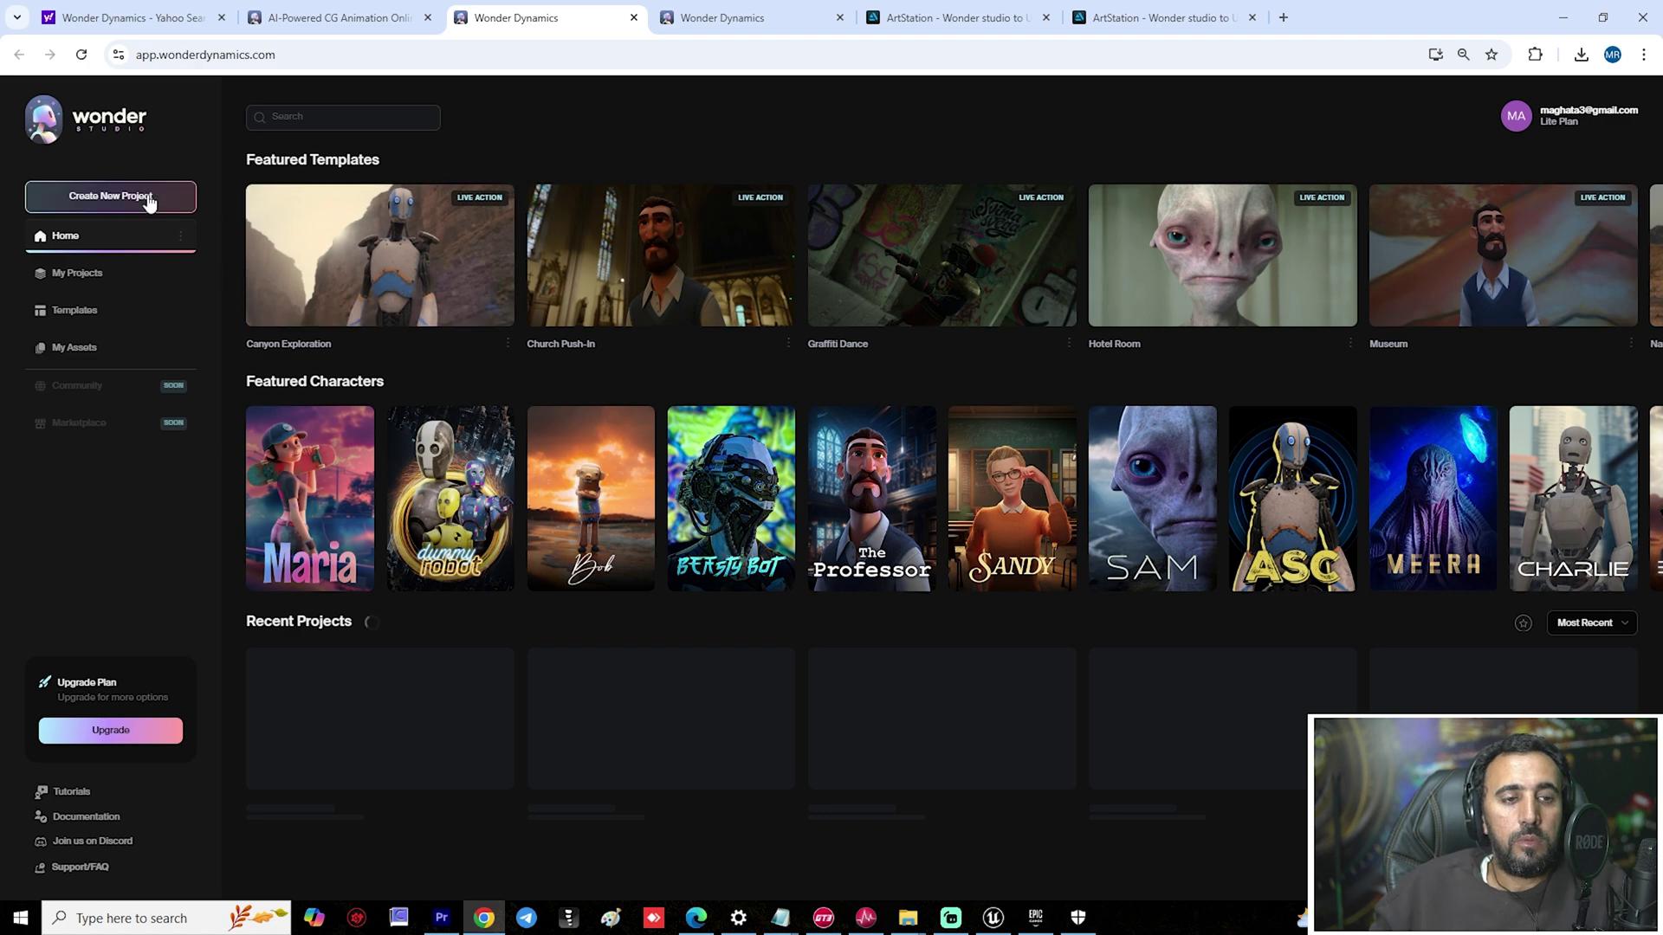
click(147, 197)
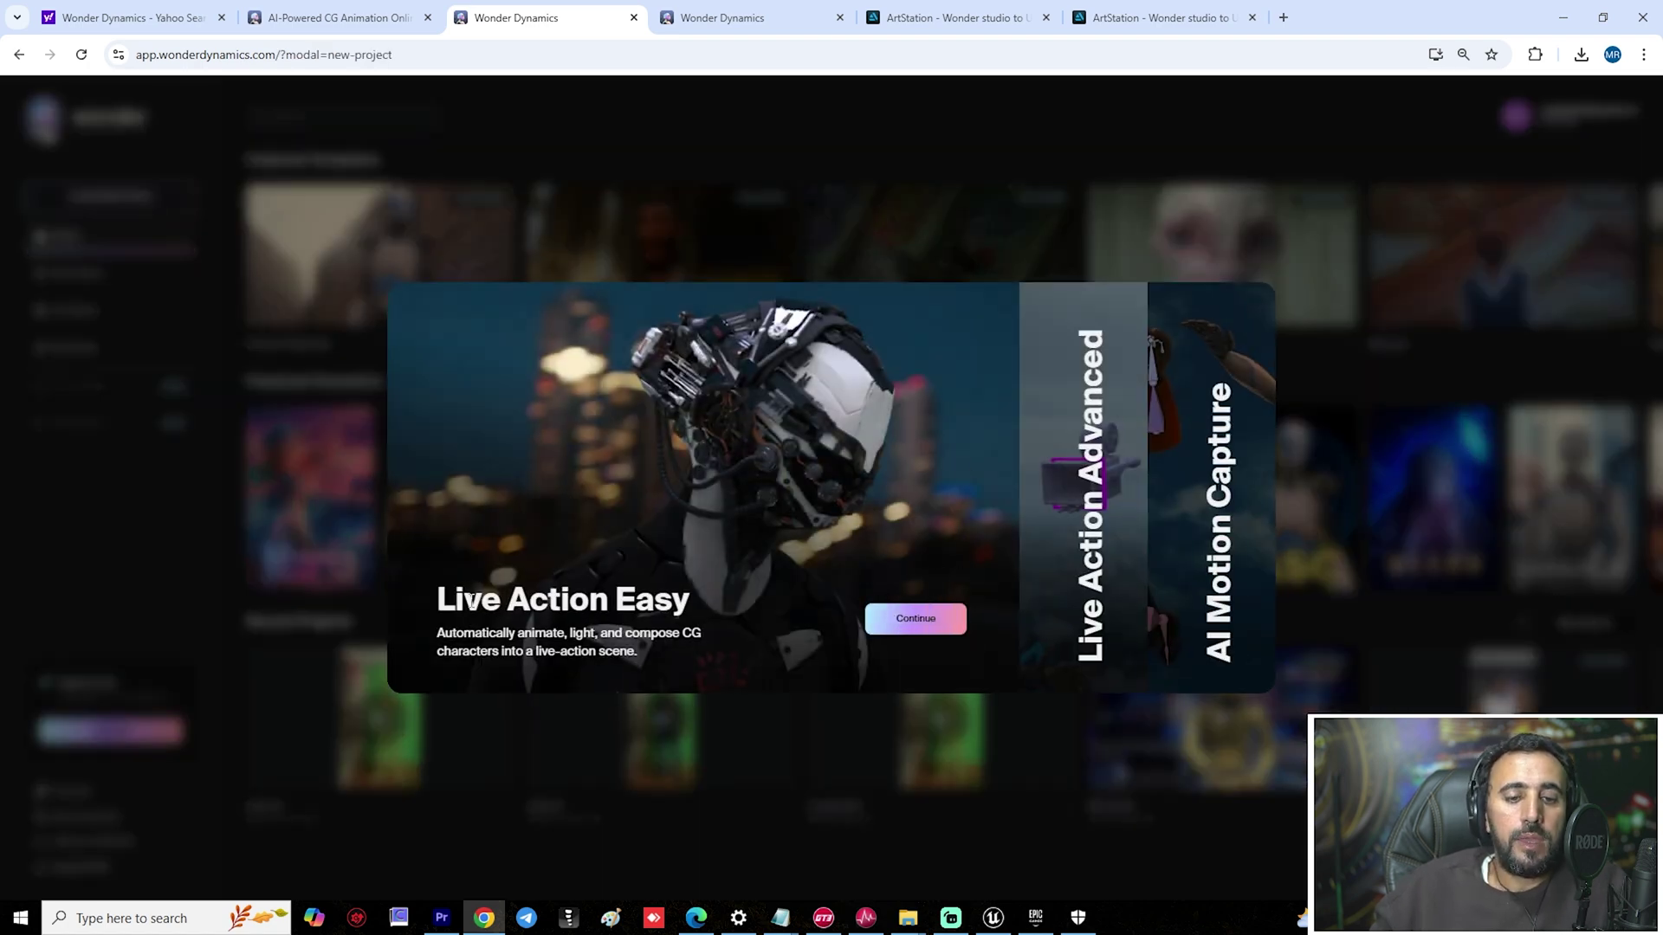
Go through the Live Action Advanced and AI Motion Capture project types and continue with AI Motion Capture.
click(1047, 638)
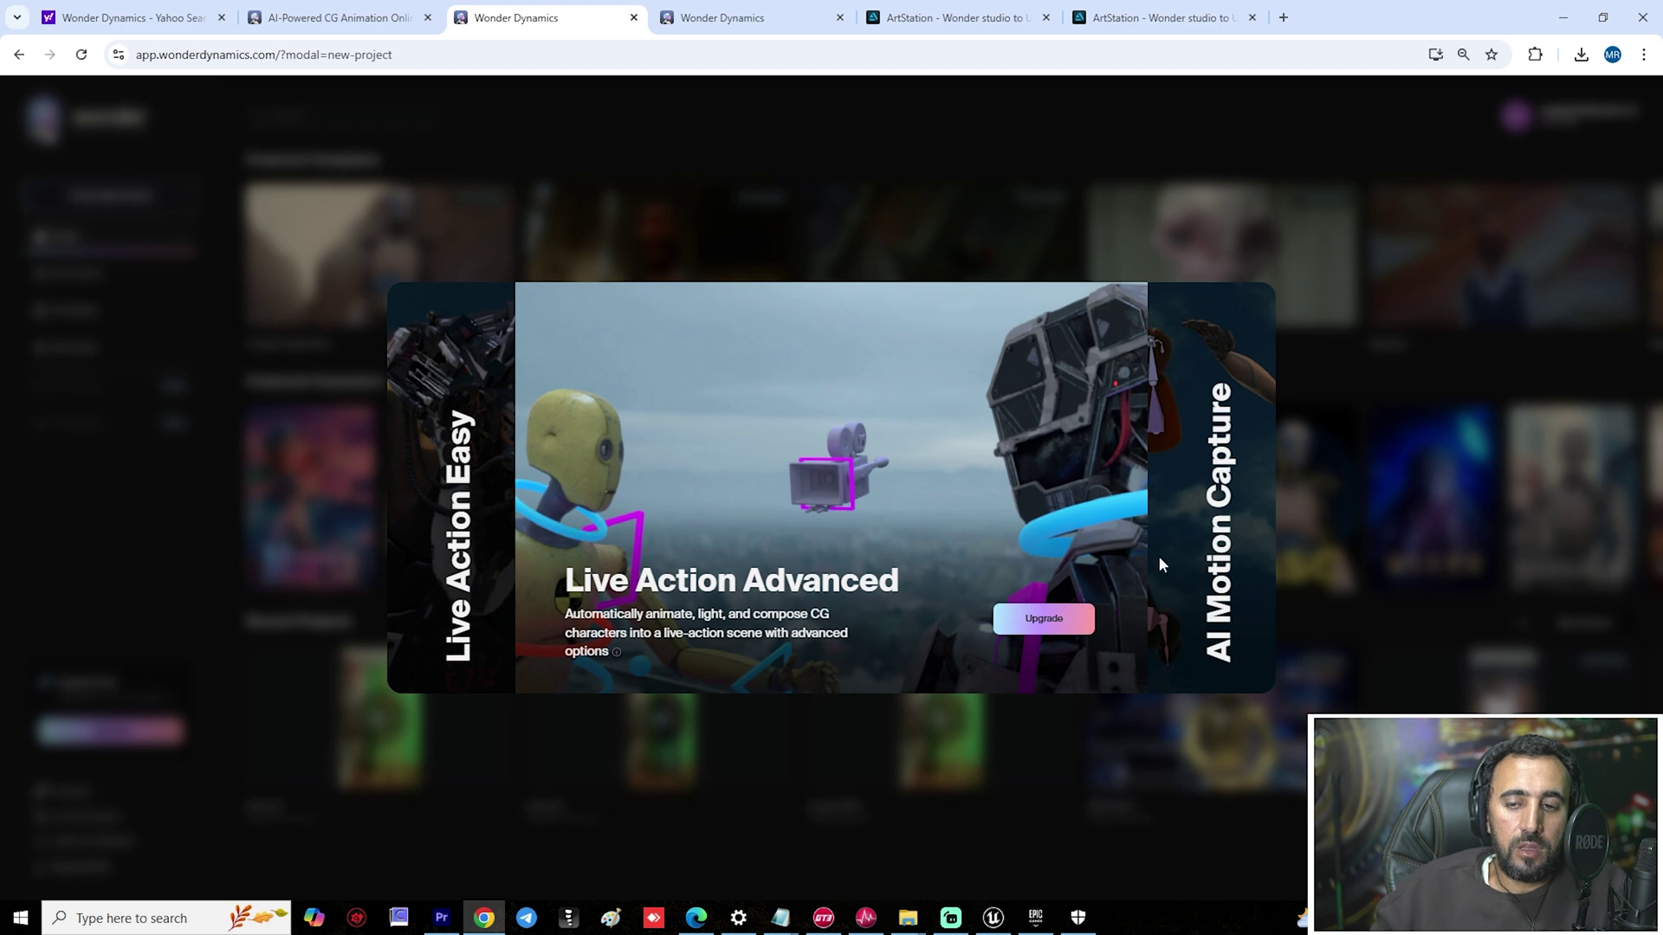
click(1161, 565)
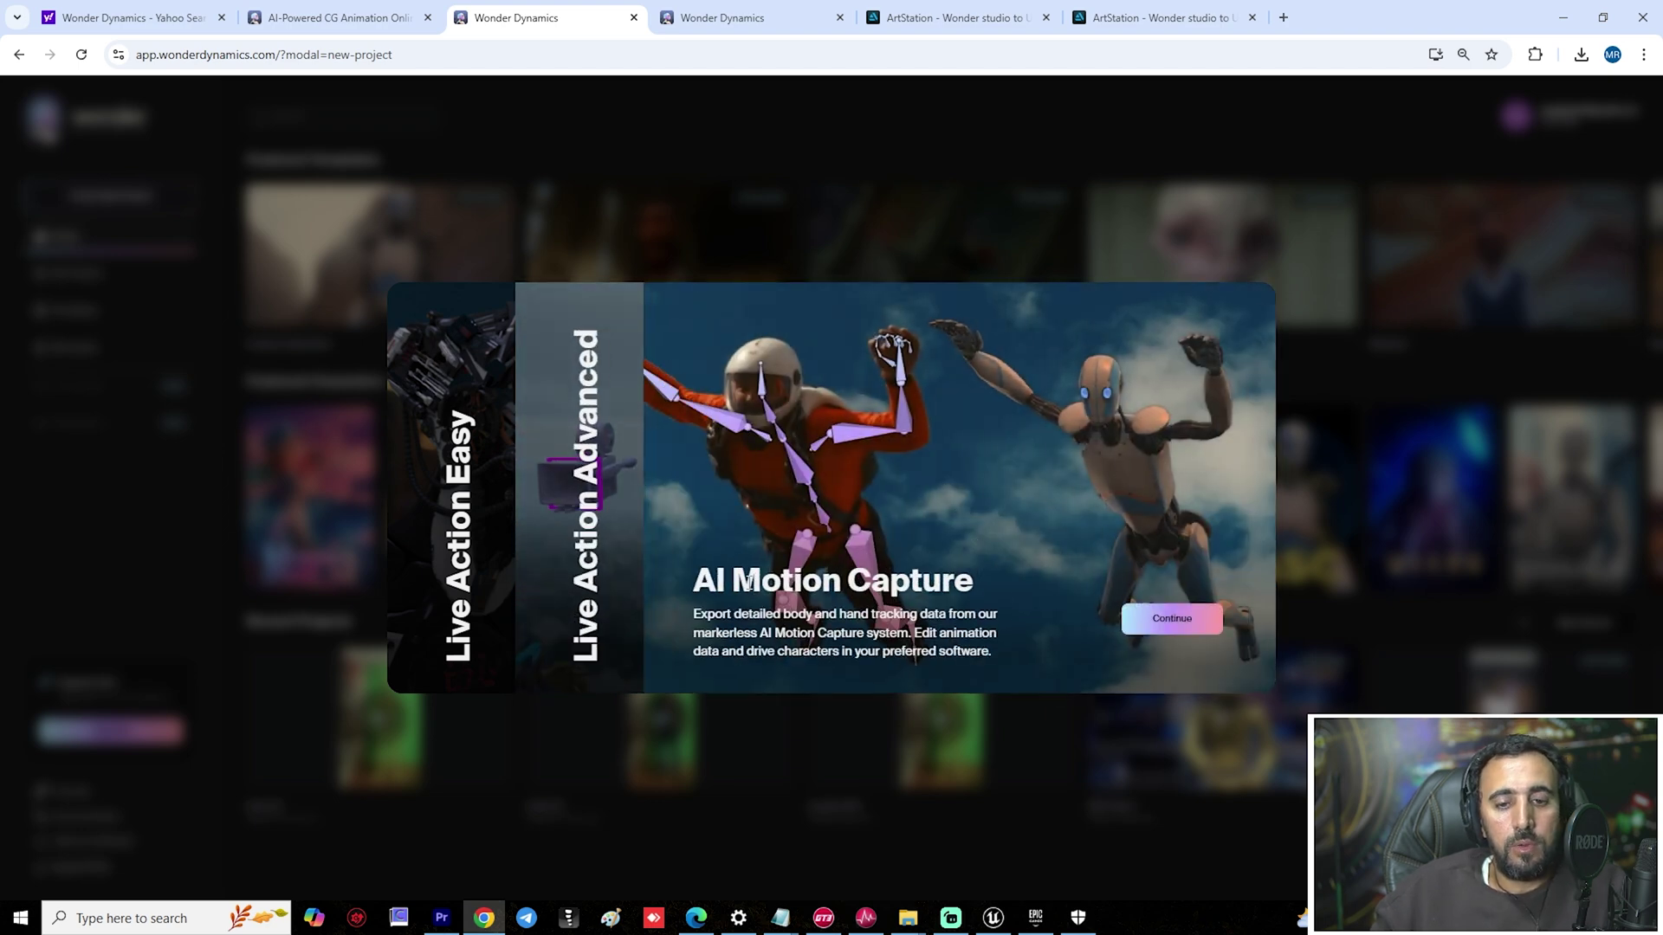
drag(748, 581, 951, 573)
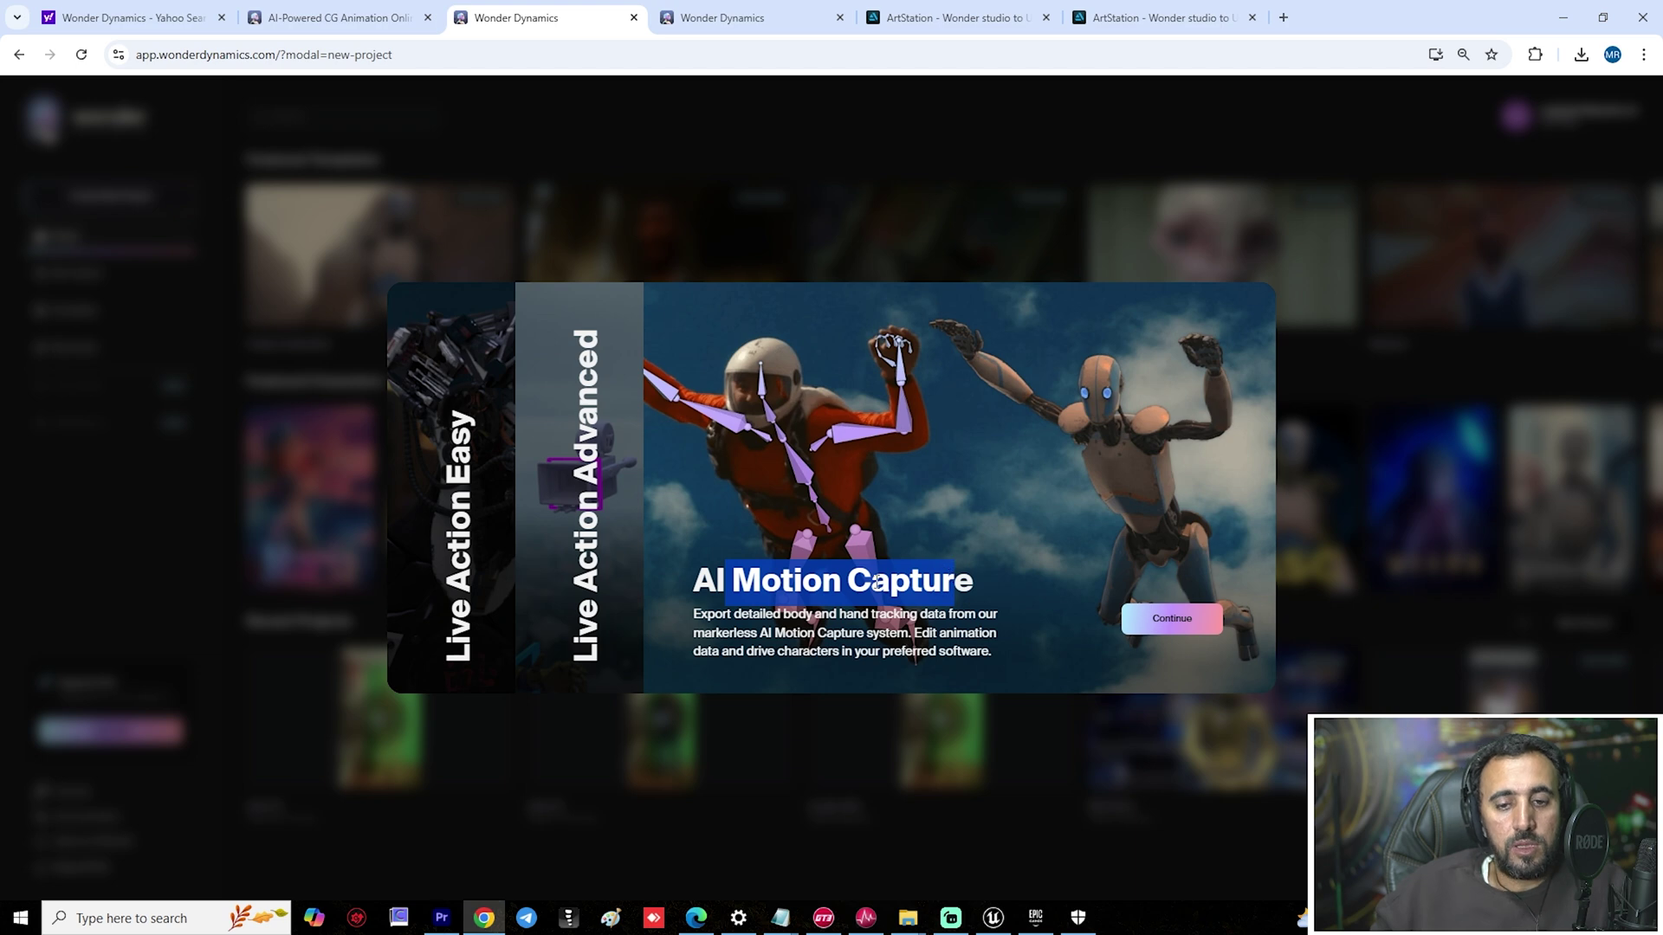
click(876, 583)
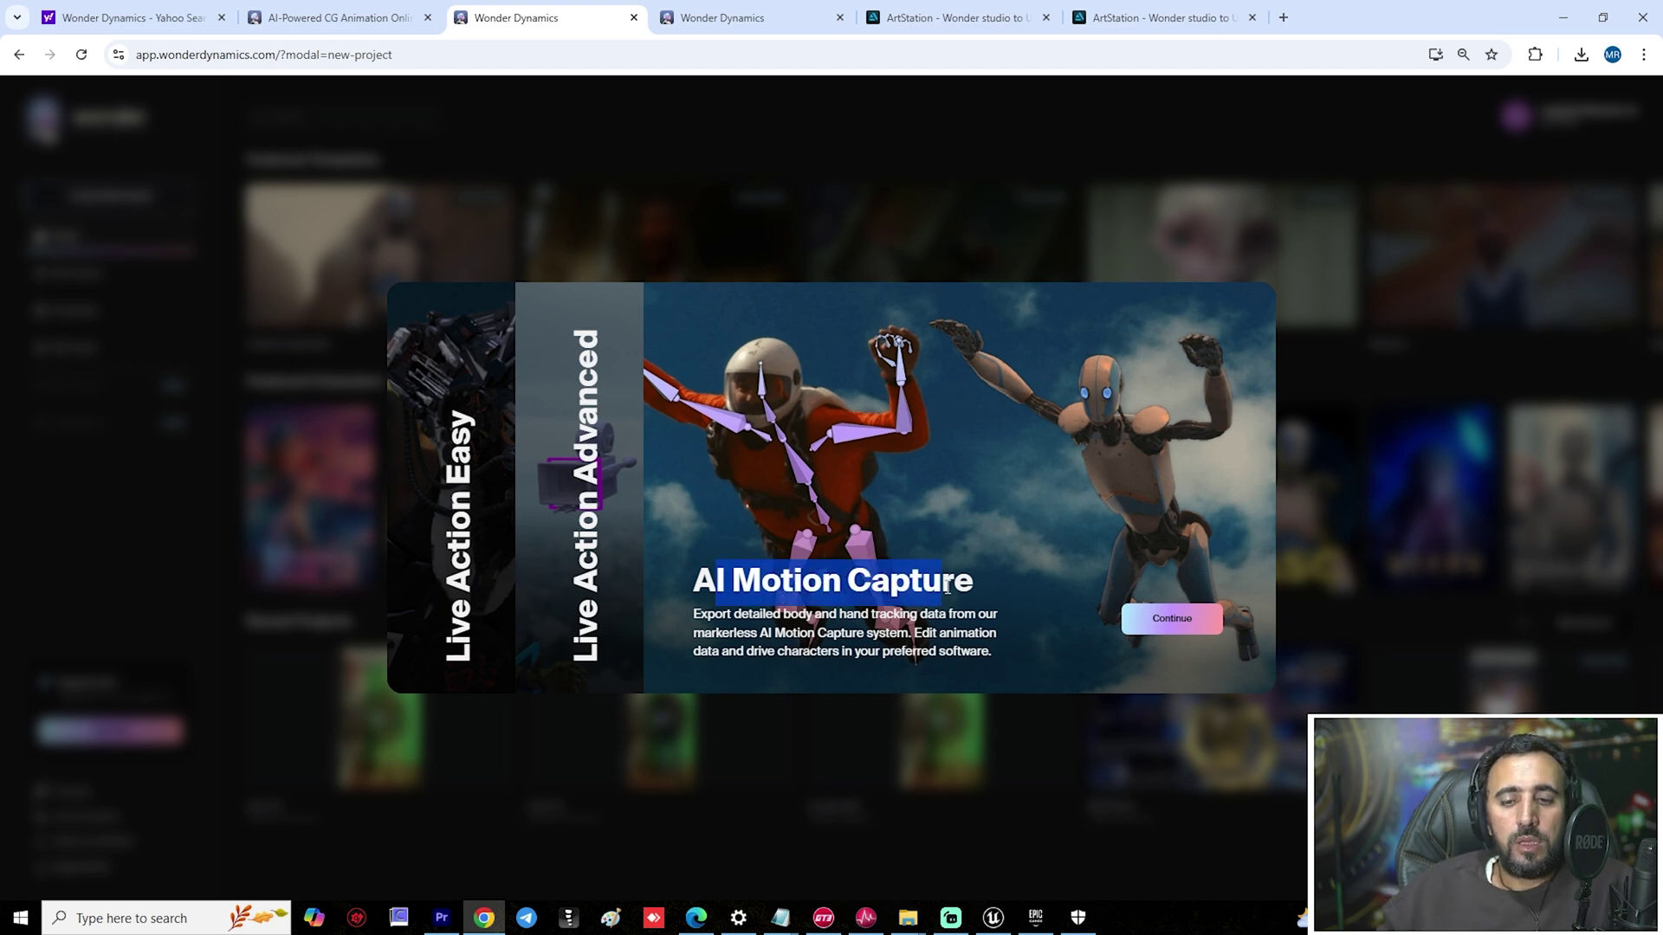
click(1172, 618)
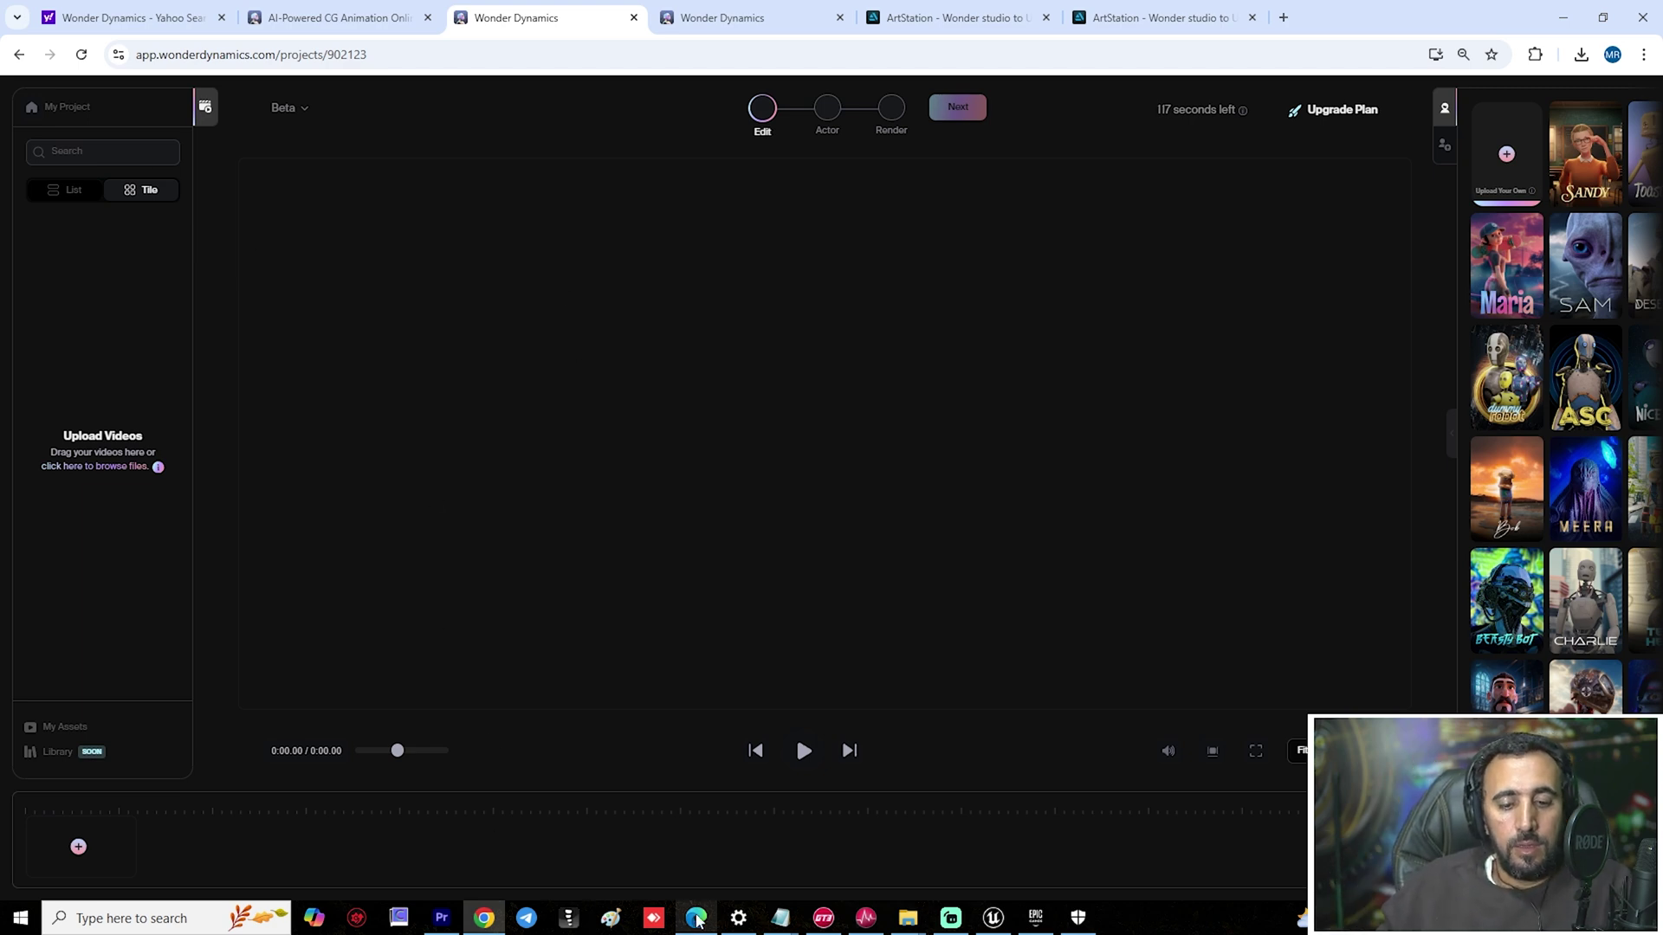
Add the green-screen performance video from the Desktop folder to the new motion capture project.
mouse_move(909, 920)
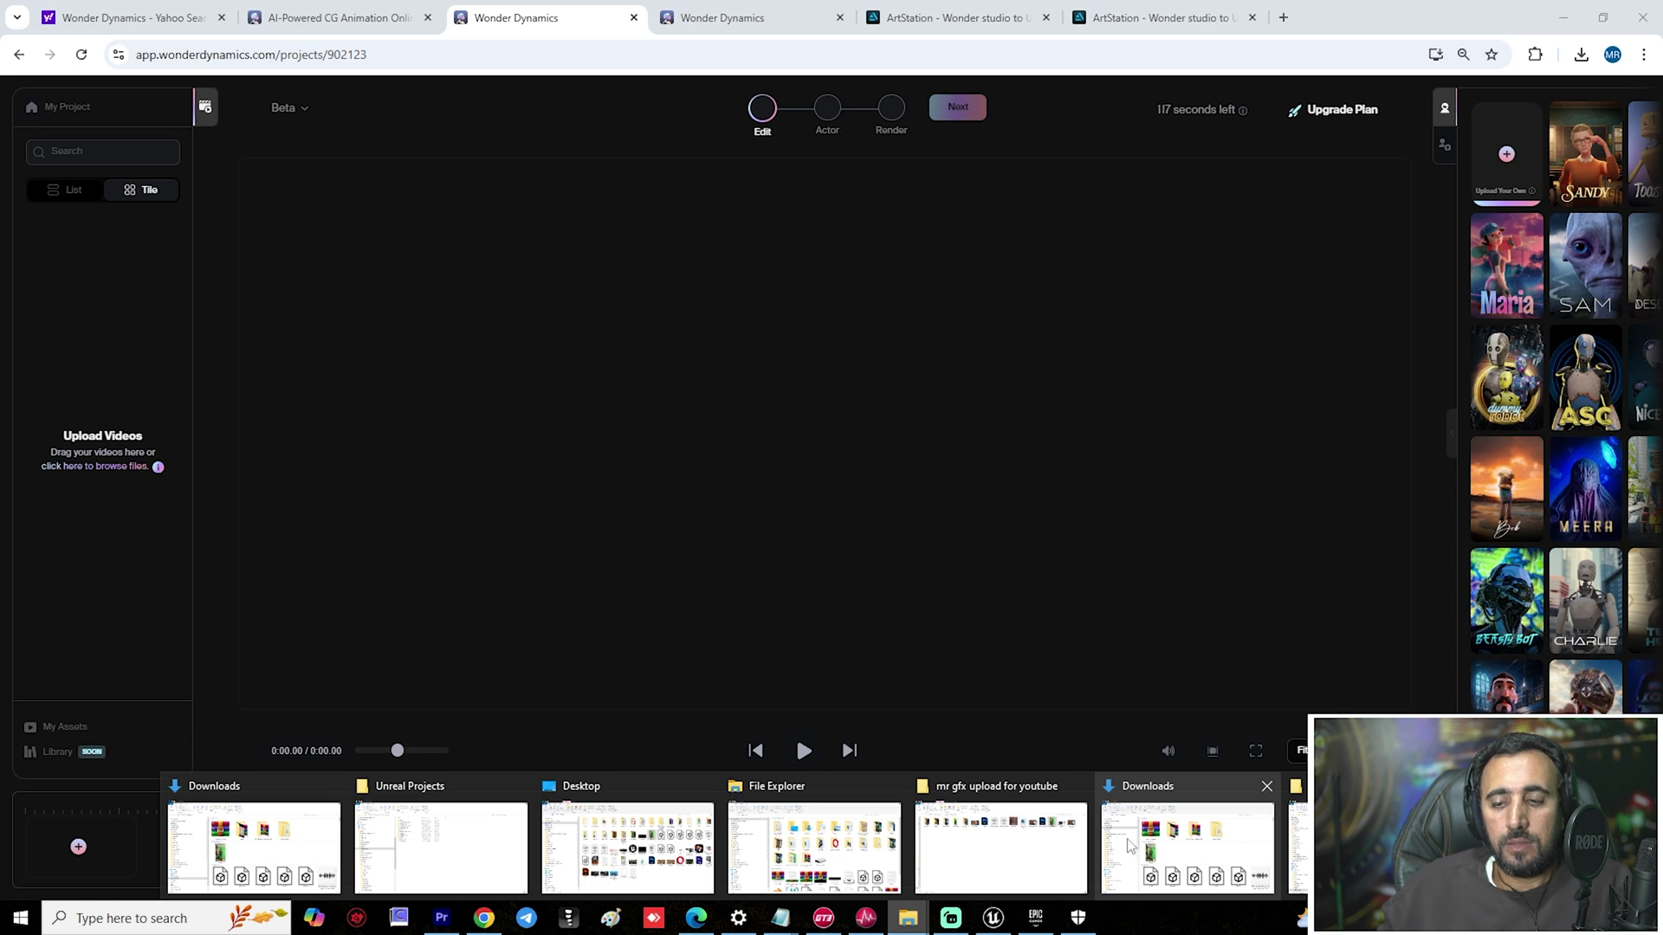
click(1004, 853)
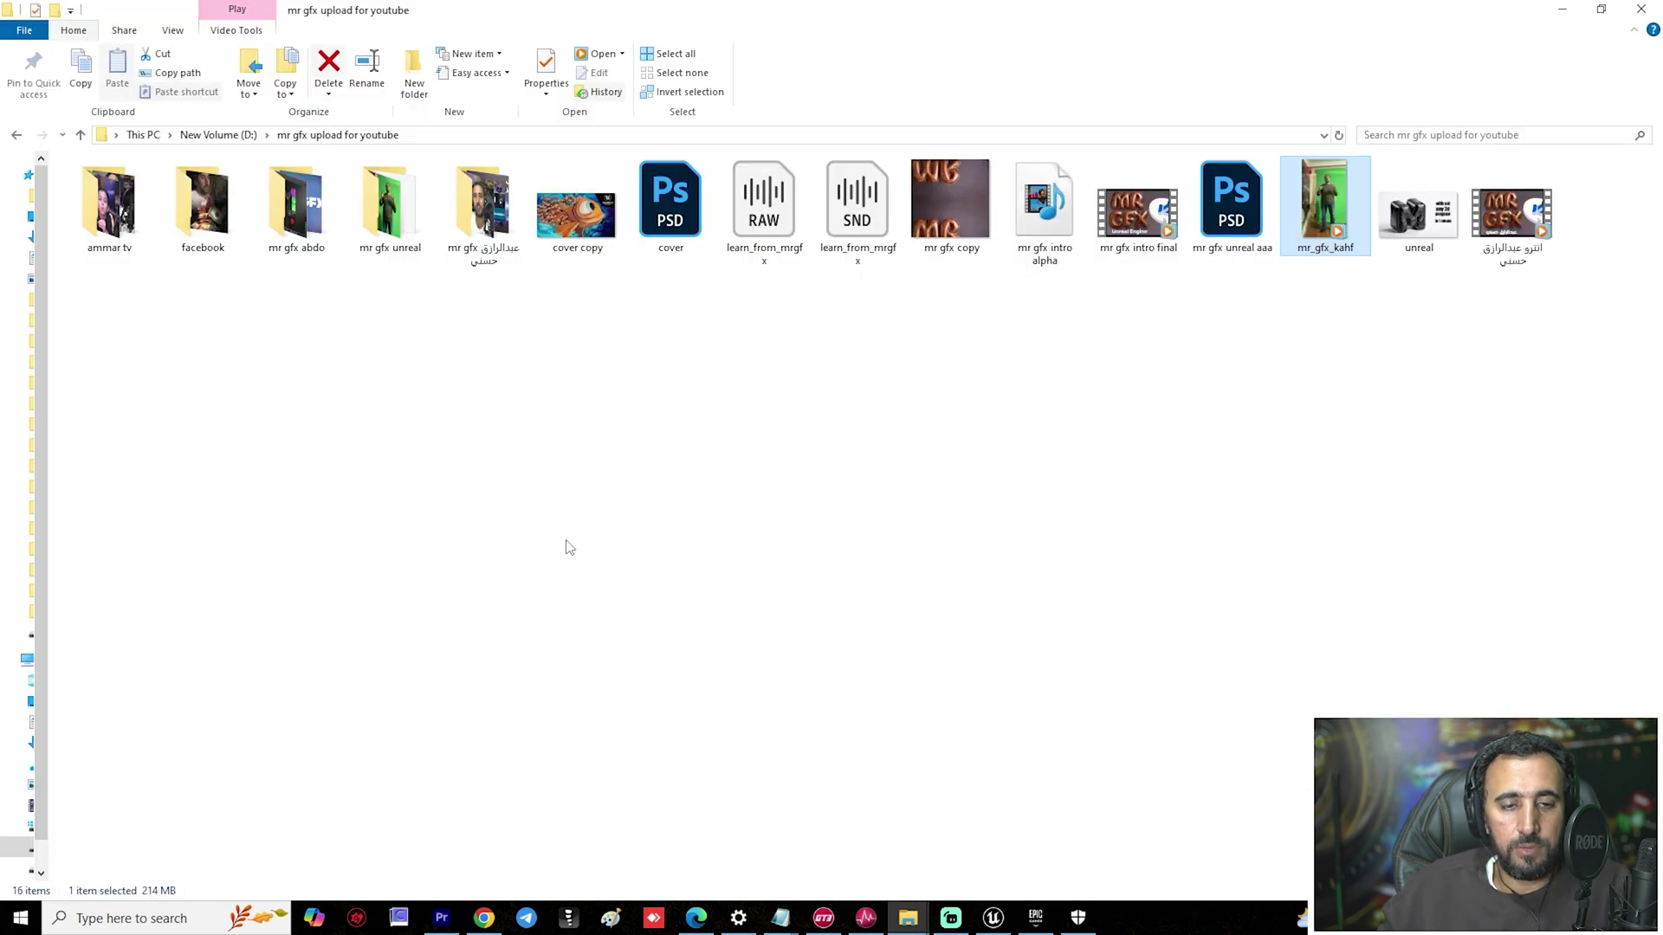
click(64, 216)
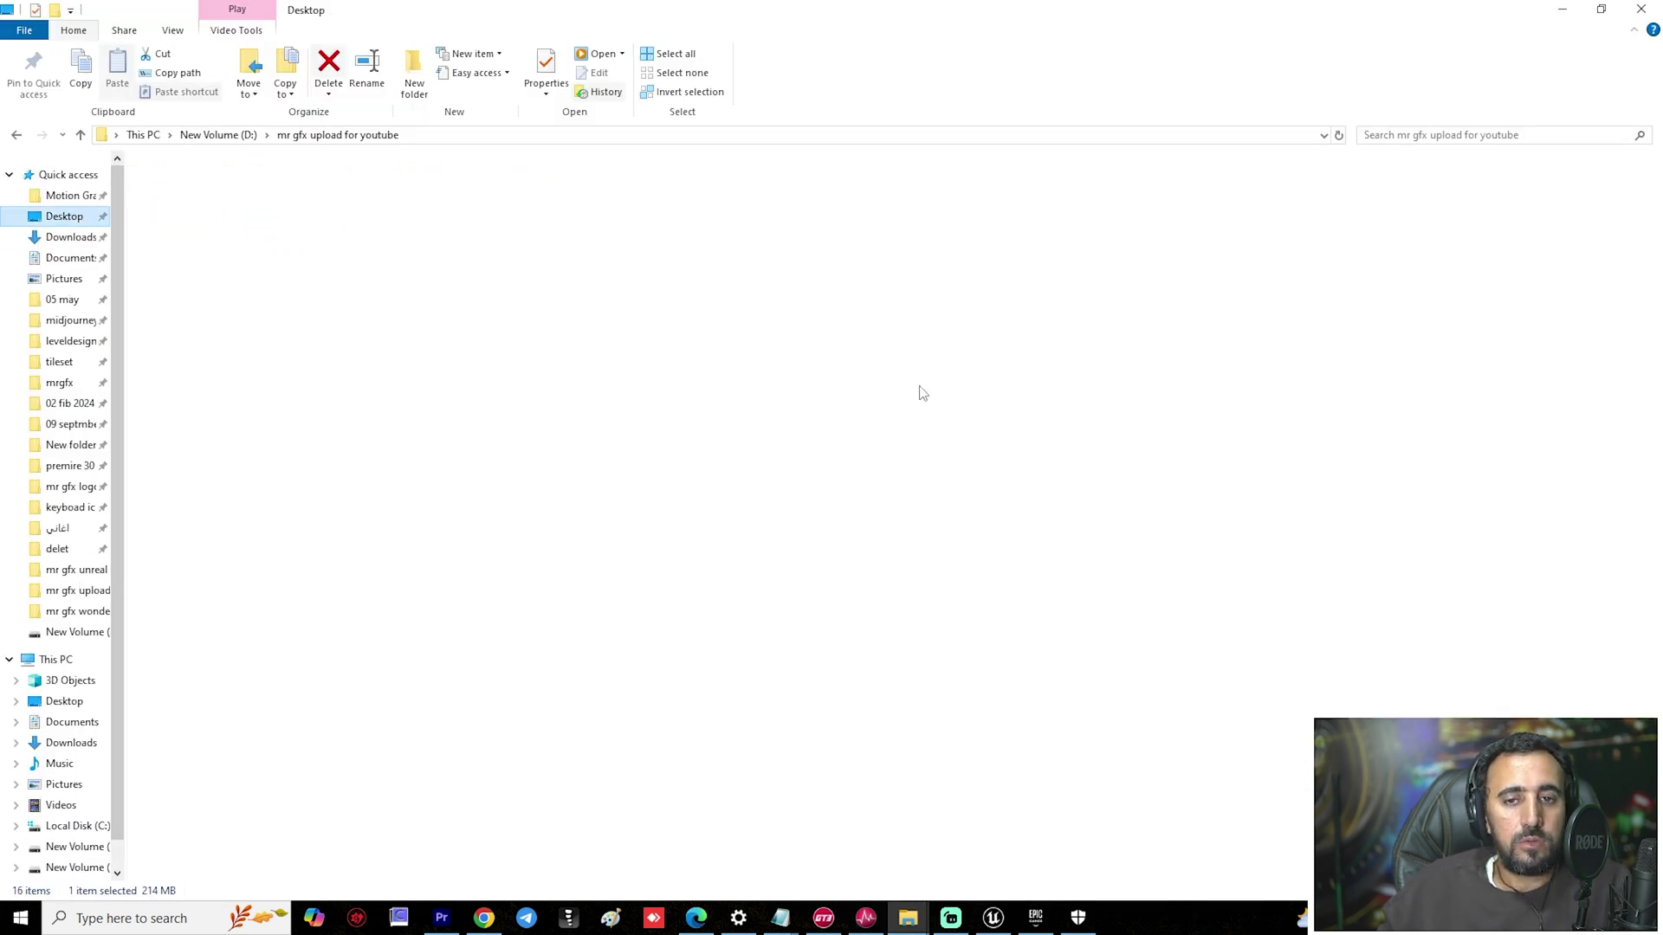
drag(656, 333, 532, 521)
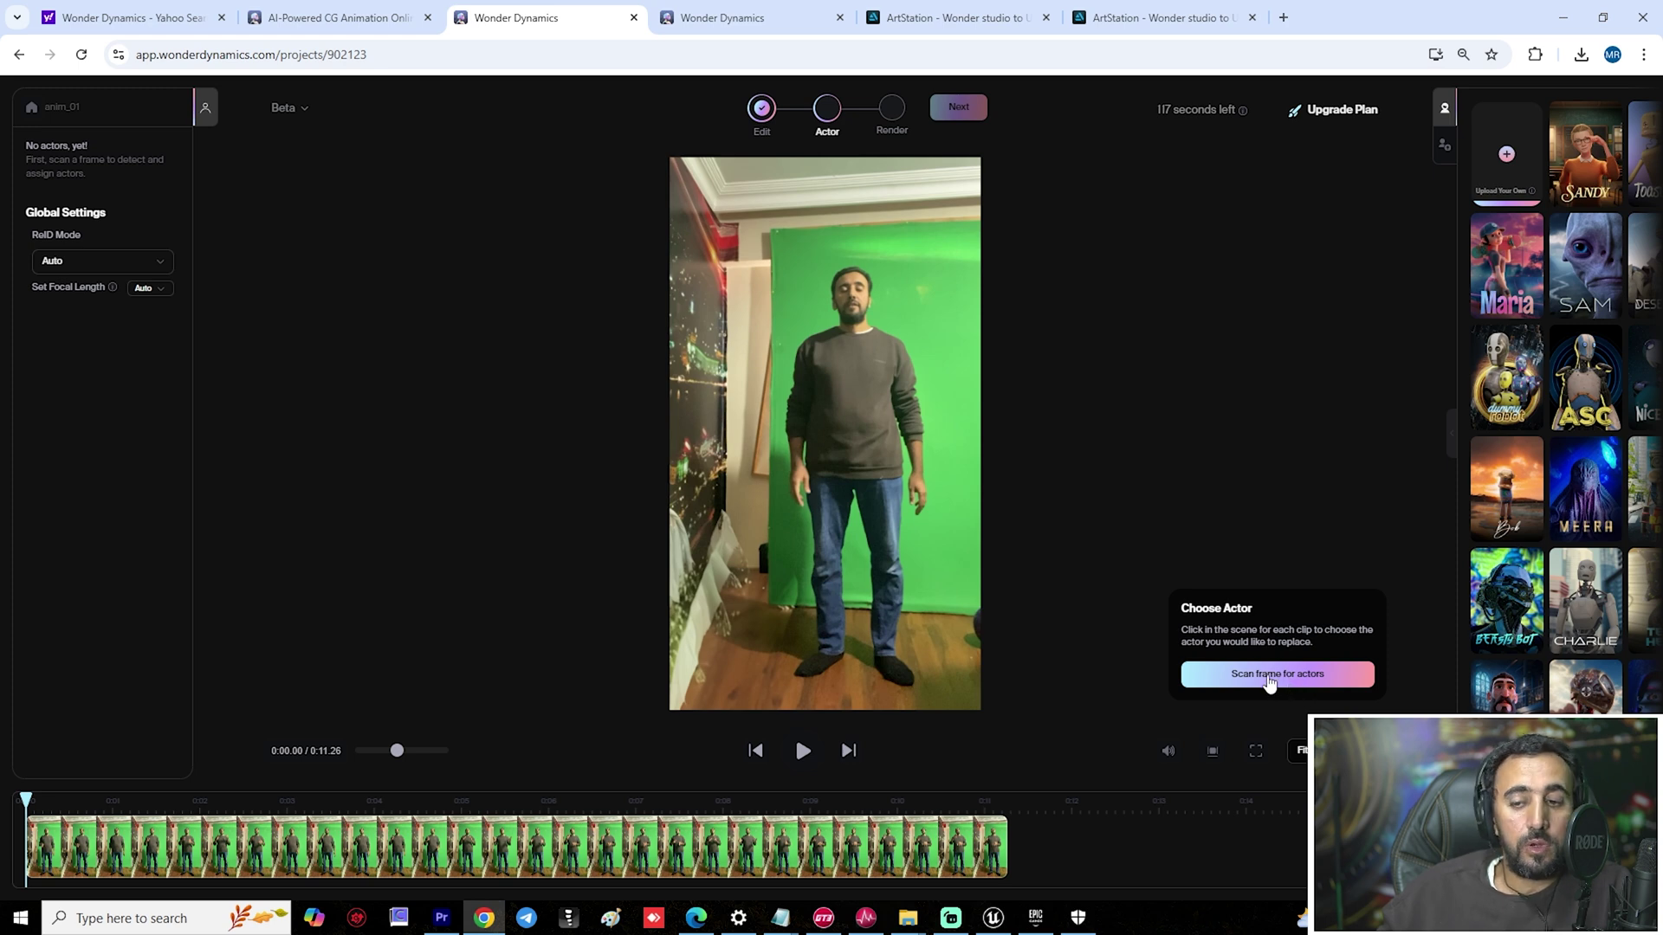
Scan the first frame for actors, assign the Dummy Robot character to the detected person and proceed to the render stage.
click(1269, 680)
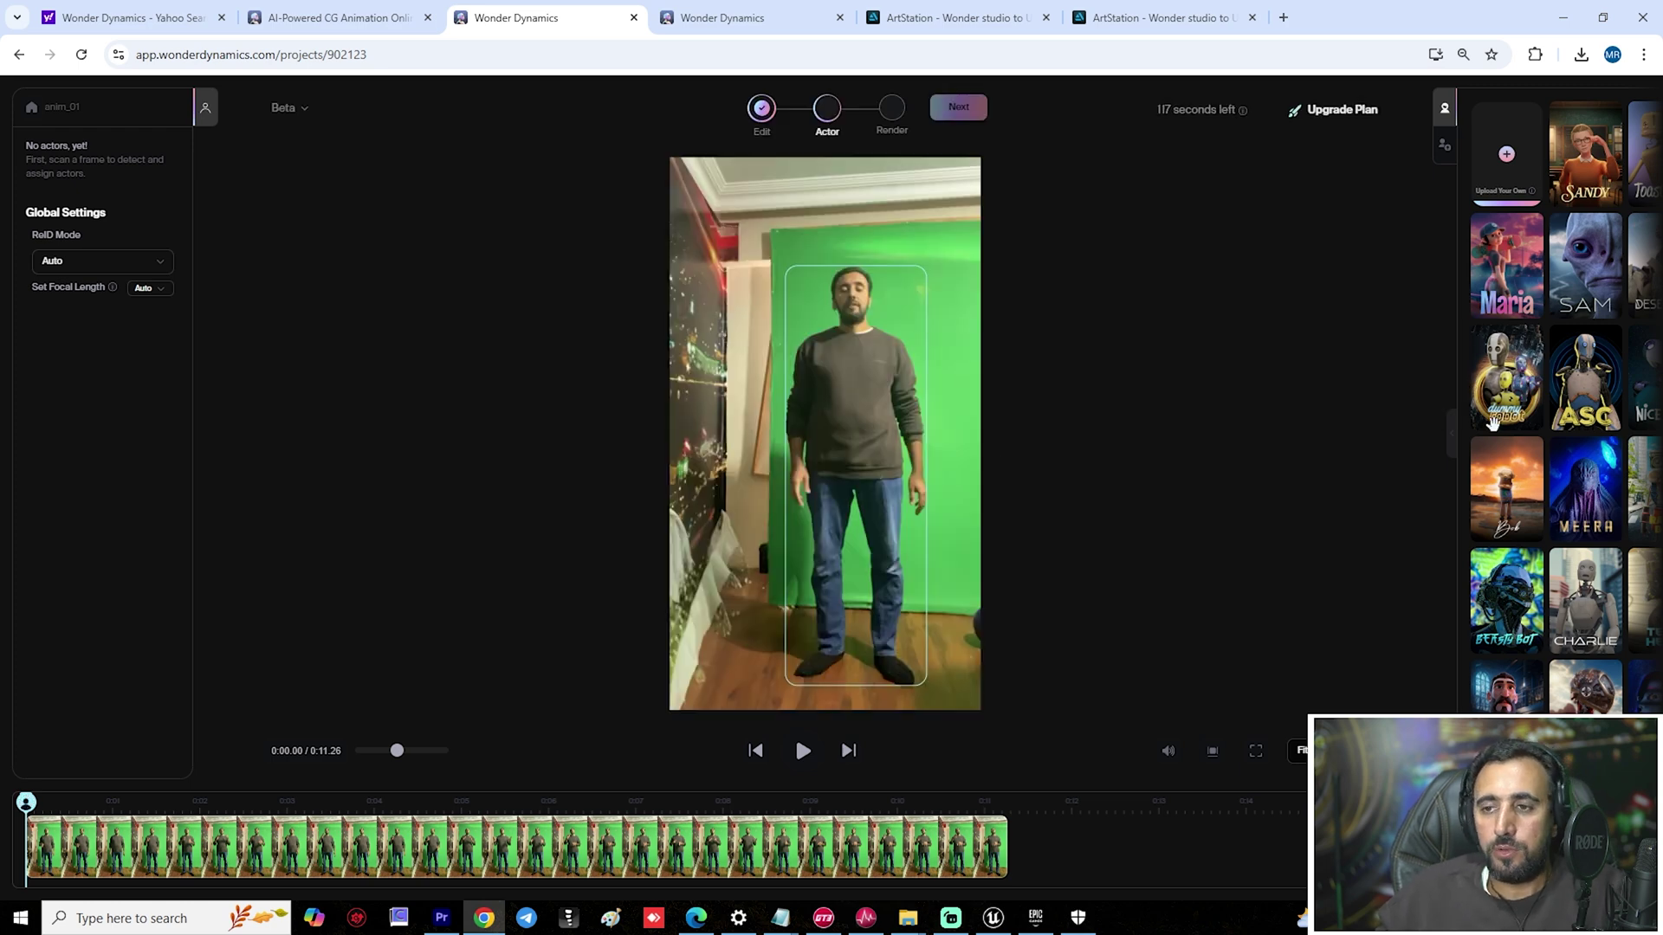
mouse_move(1502, 372)
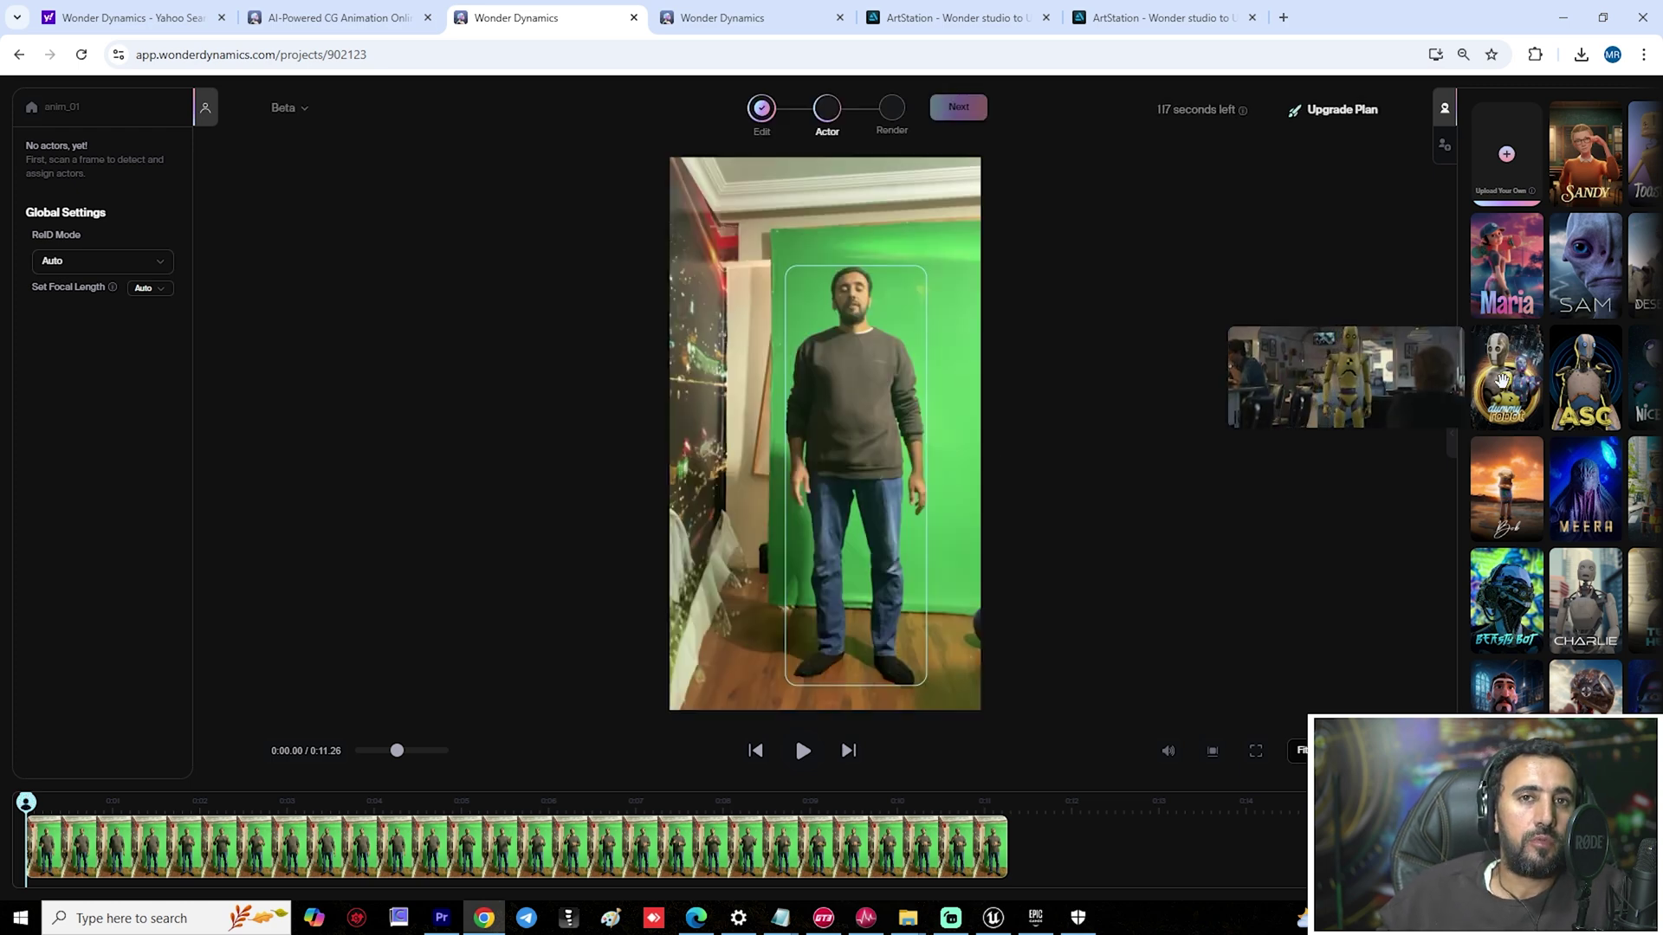
drag(1501, 381, 861, 388)
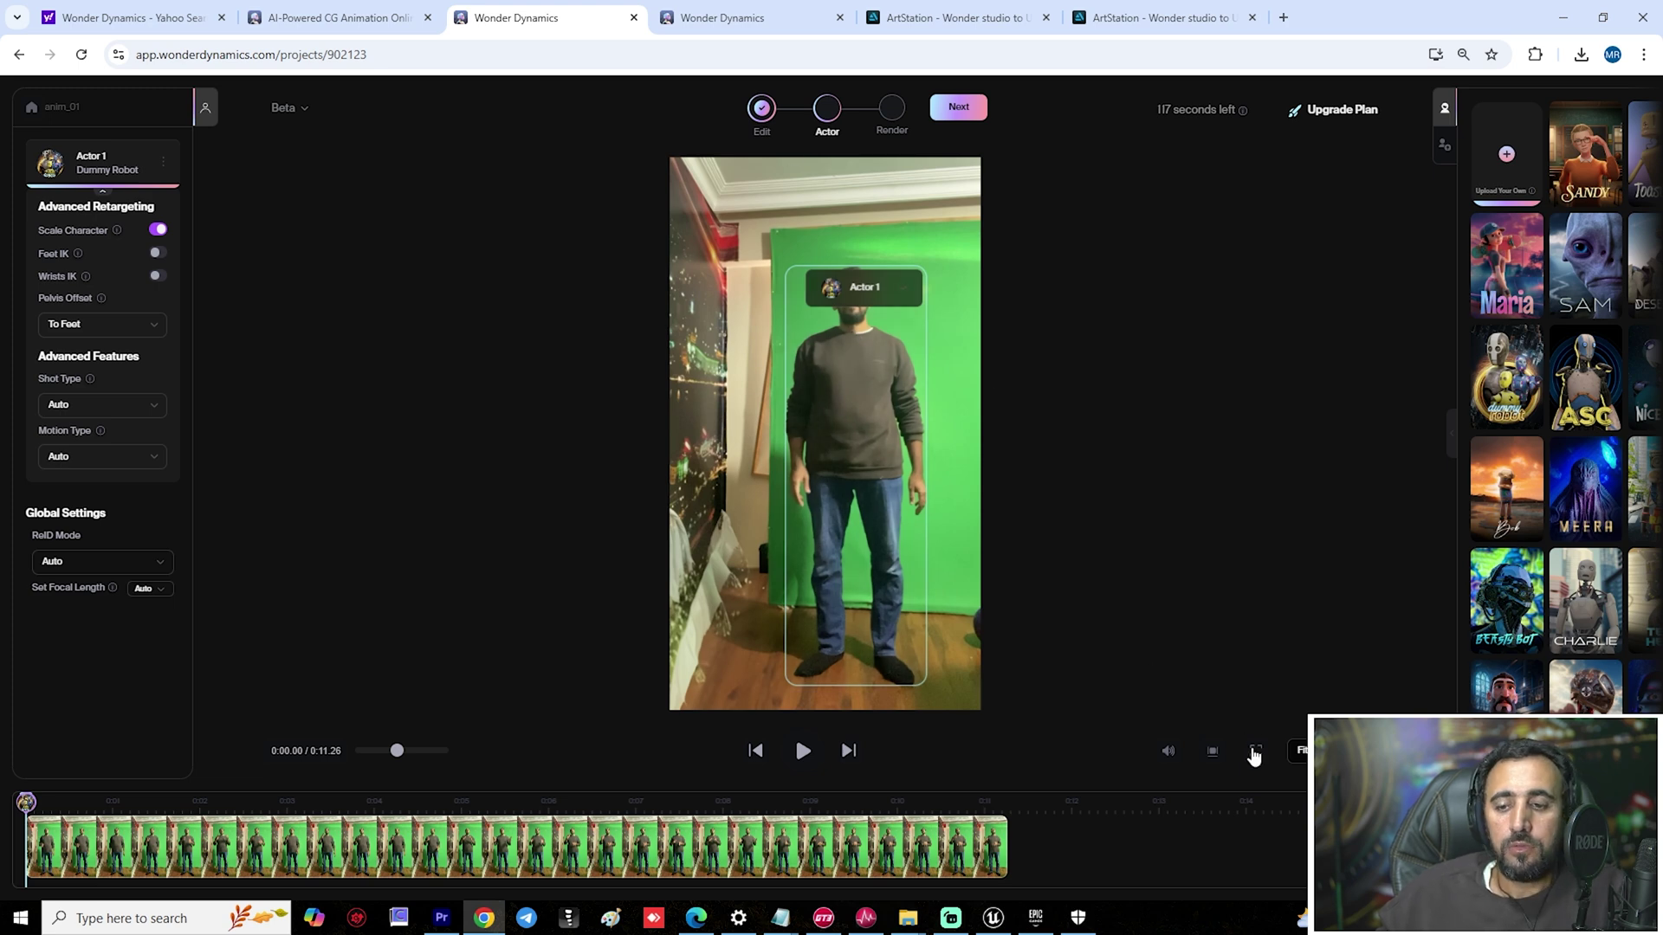
click(958, 106)
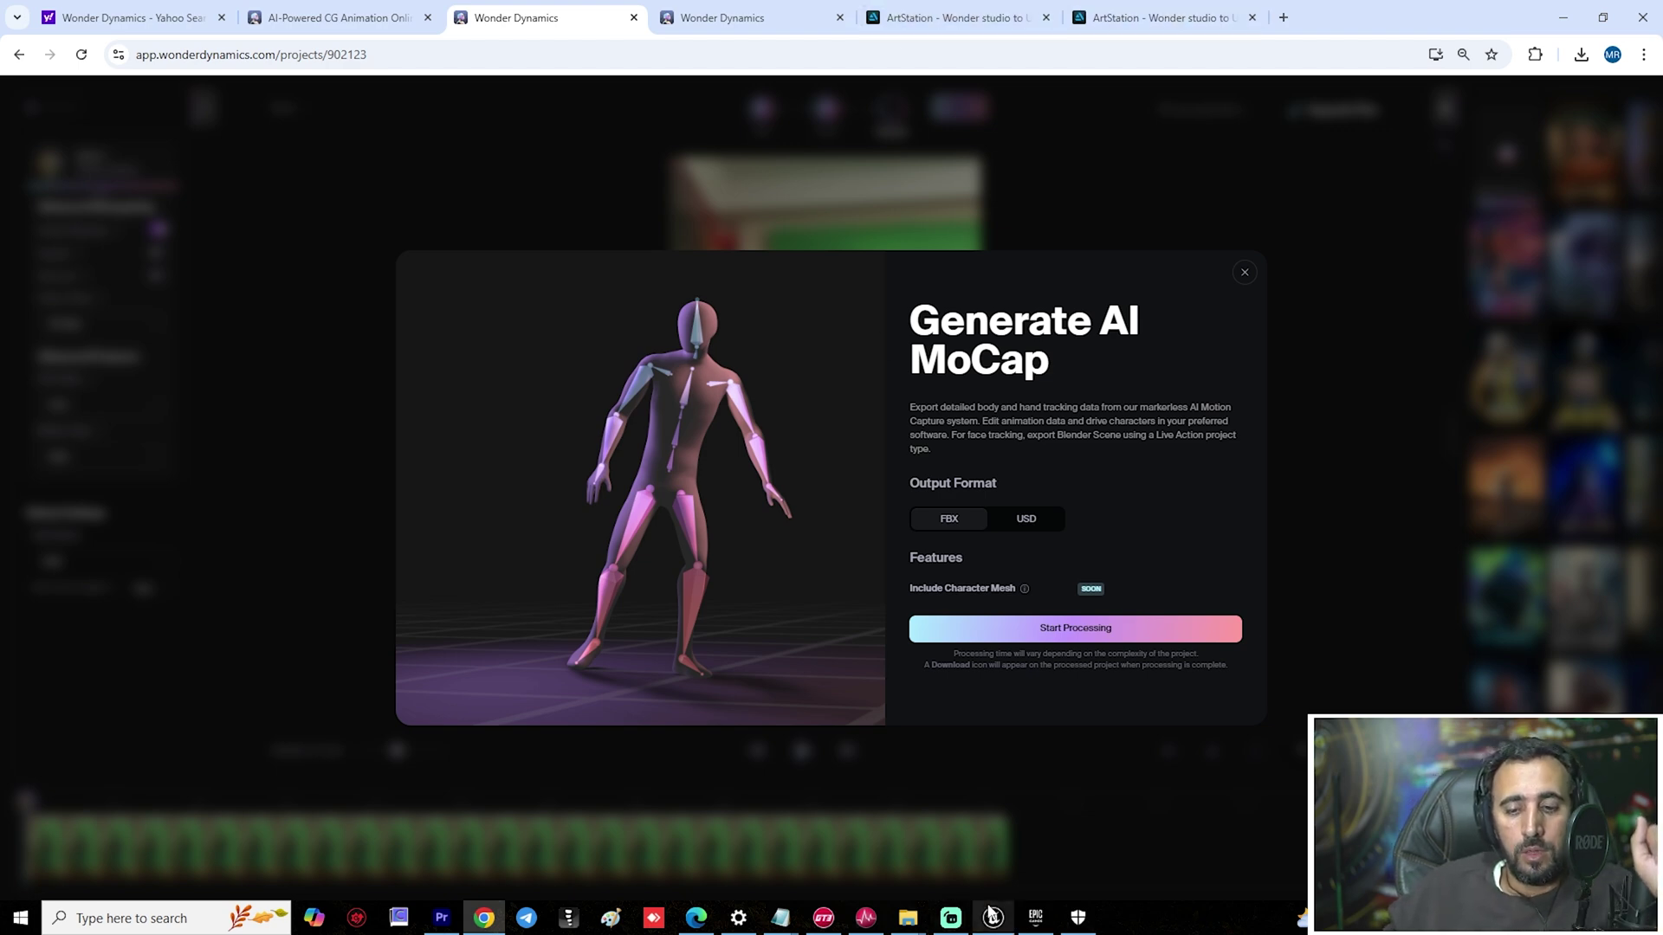
Examine the ArtStation product page titled "Wonder studio to Unreal Engine Metahuman v 5.5".
click(949, 17)
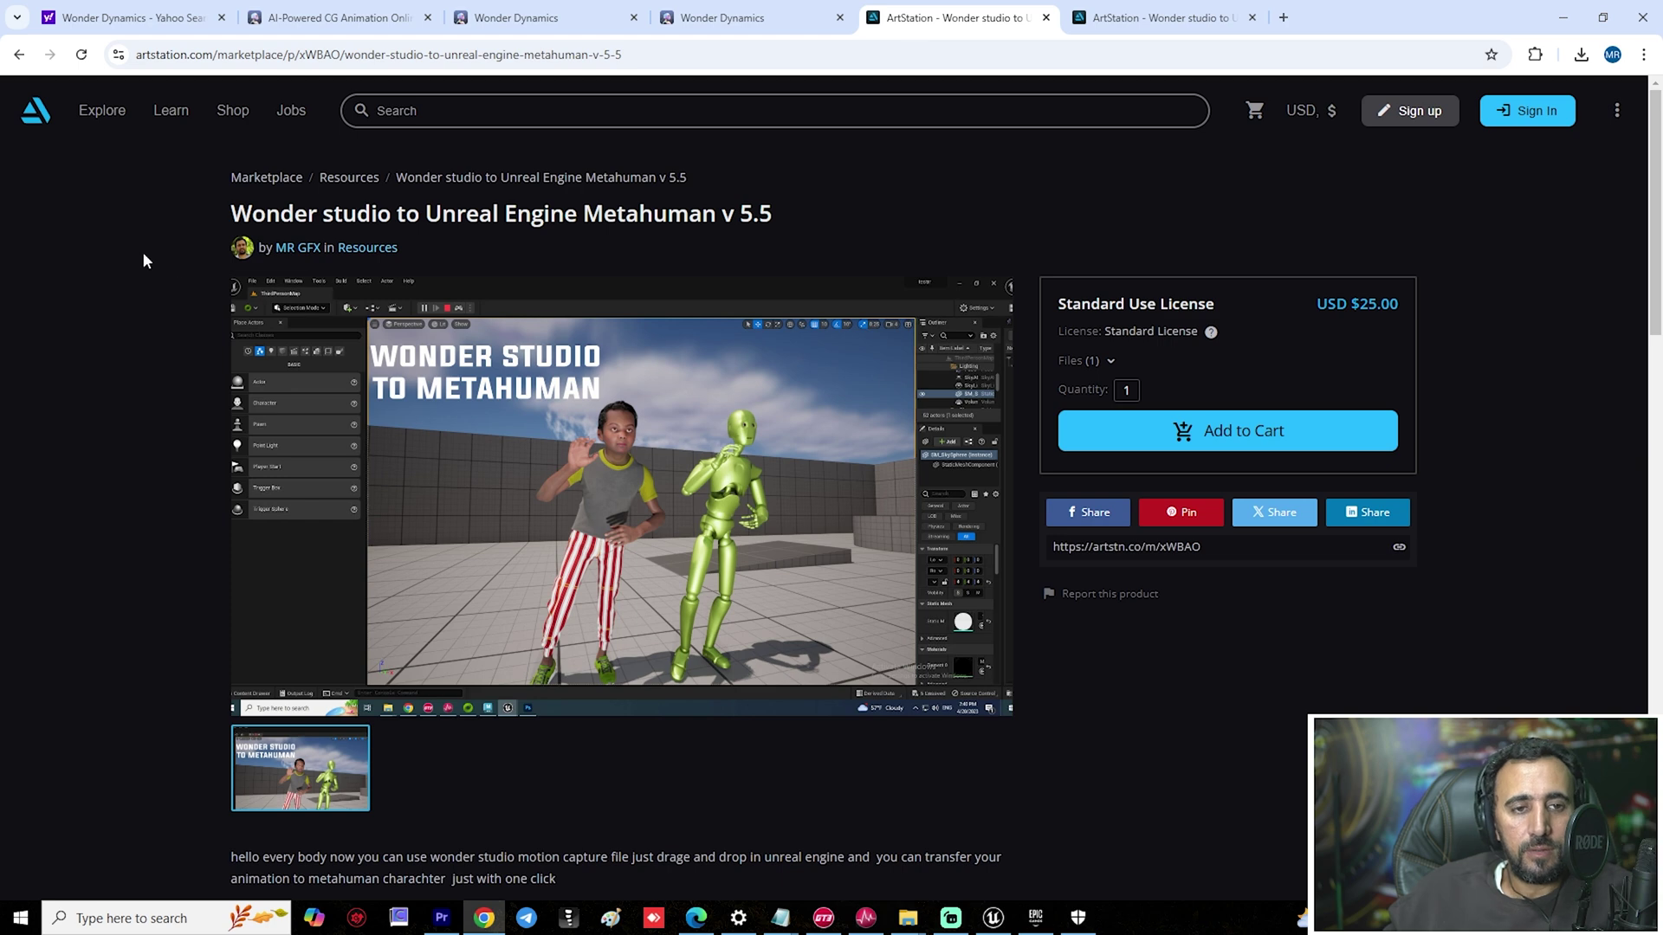
drag(256, 213, 787, 197)
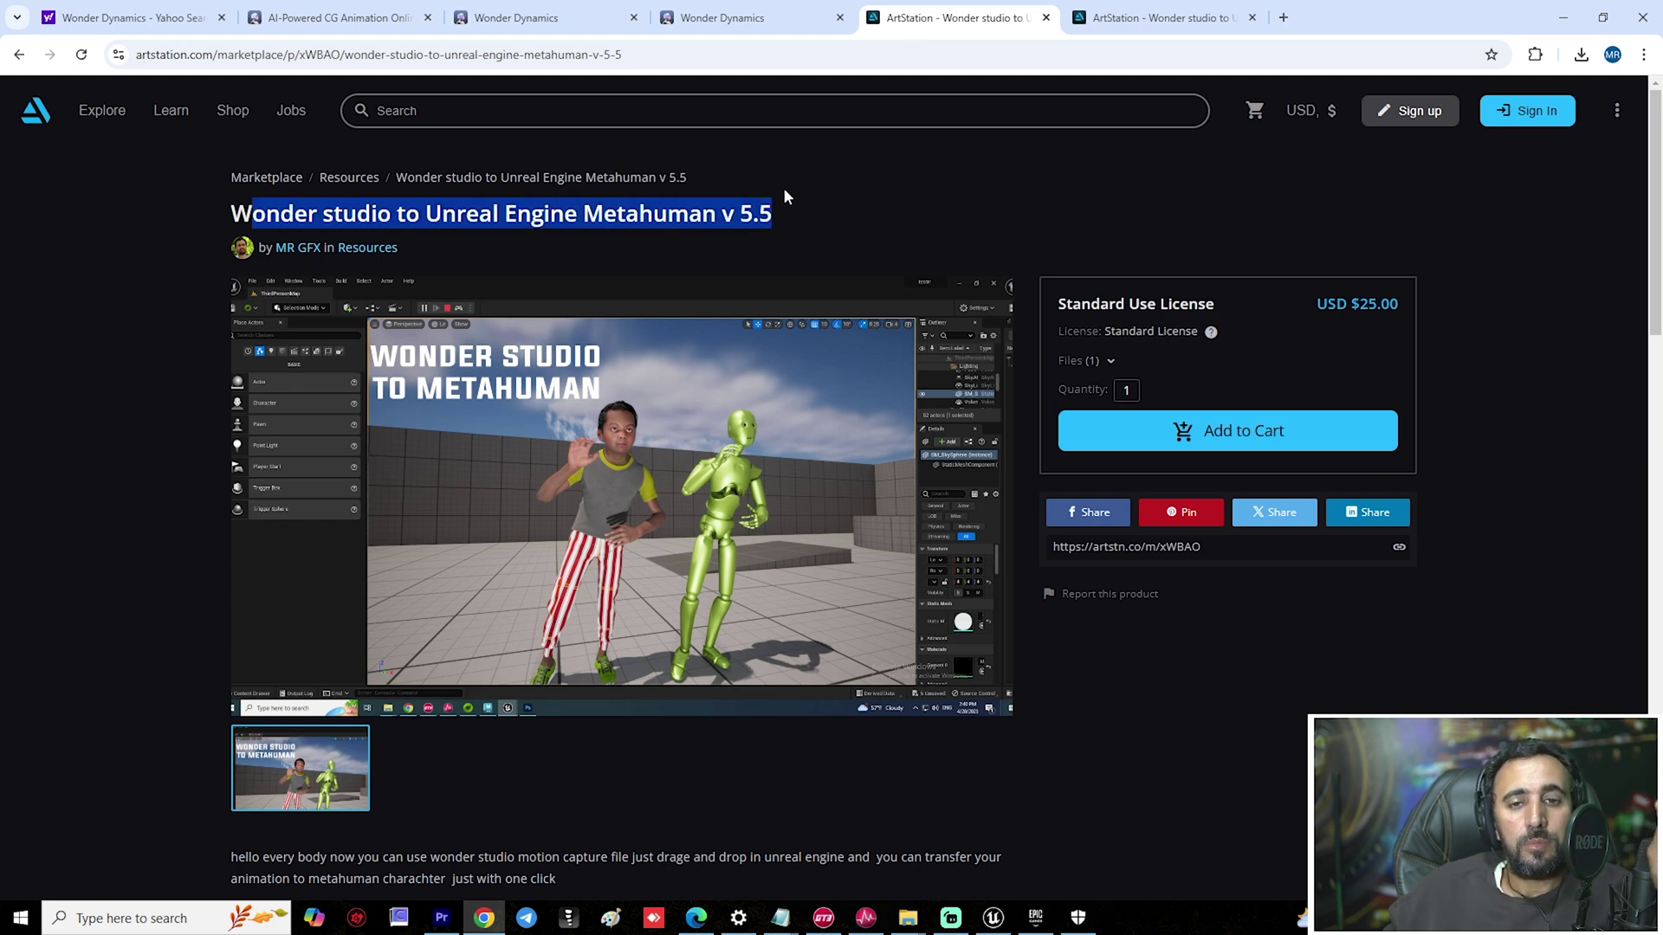
click(731, 208)
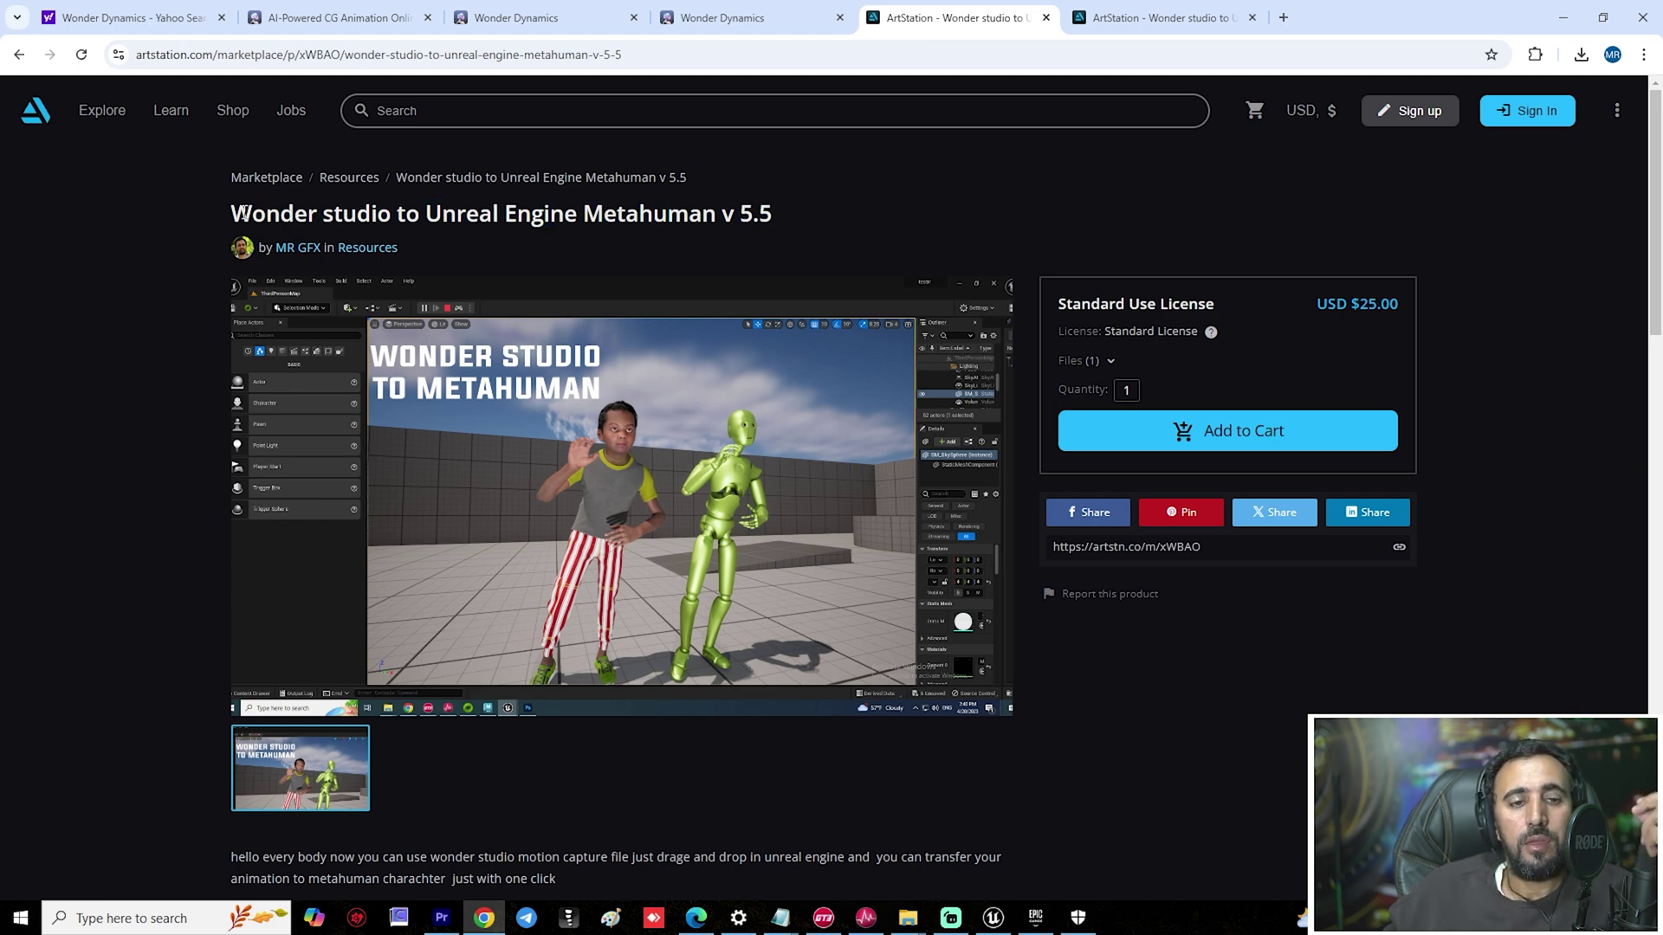
drag(252, 213, 732, 216)
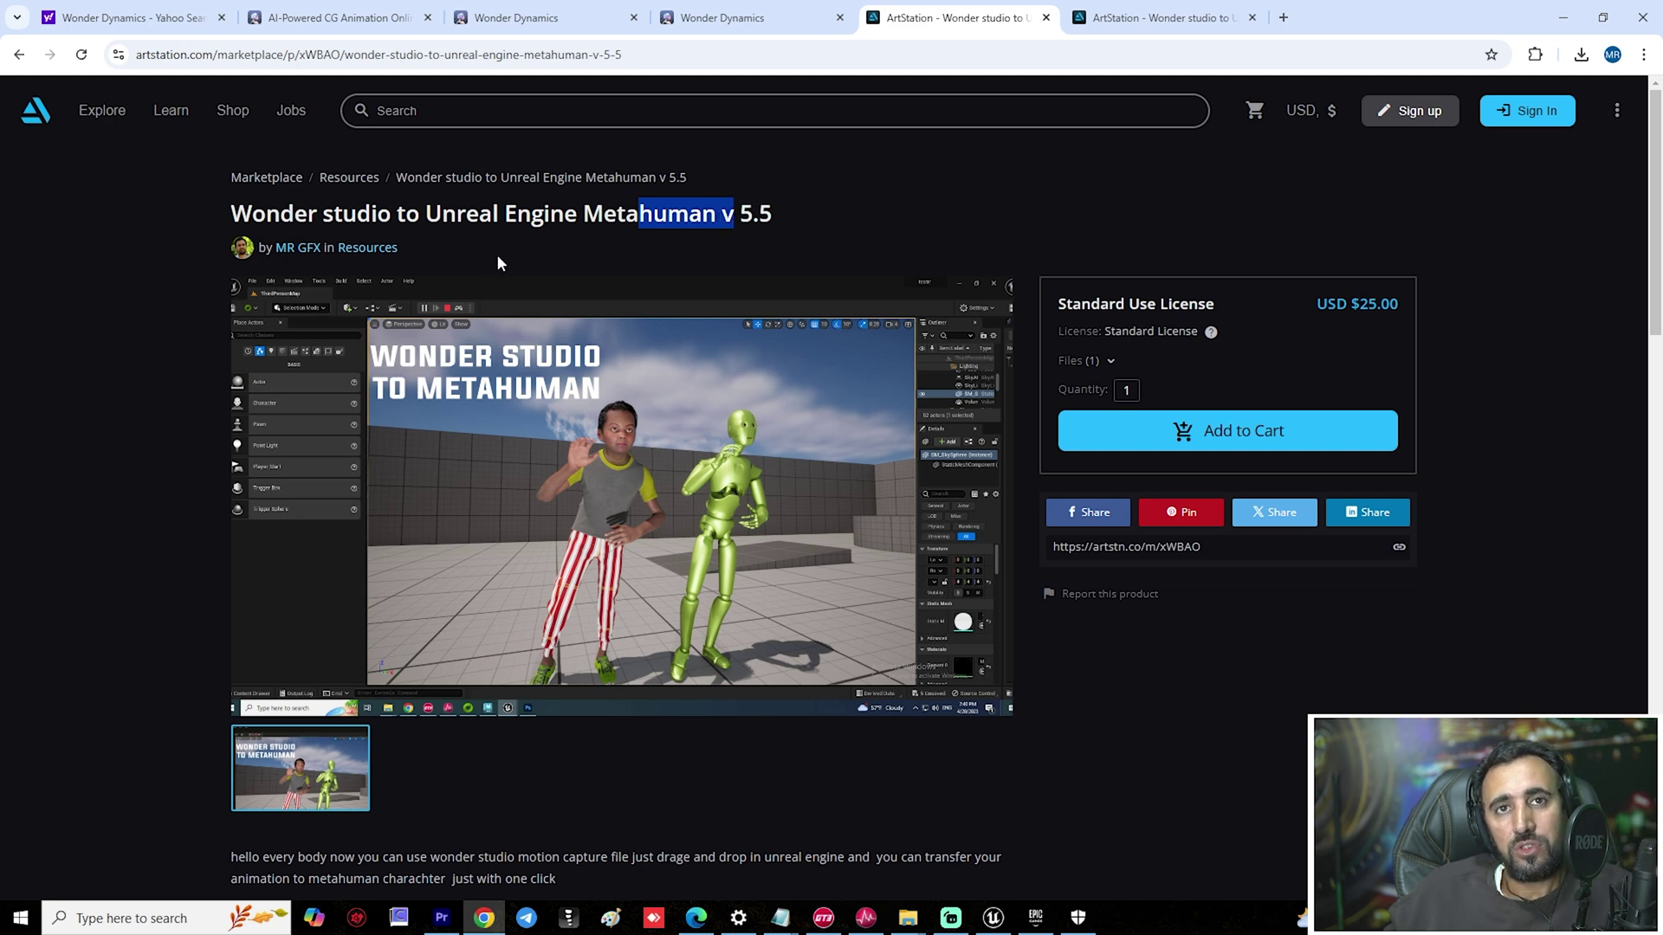
drag(400, 213, 540, 213)
click(594, 211)
drag(226, 215, 786, 218)
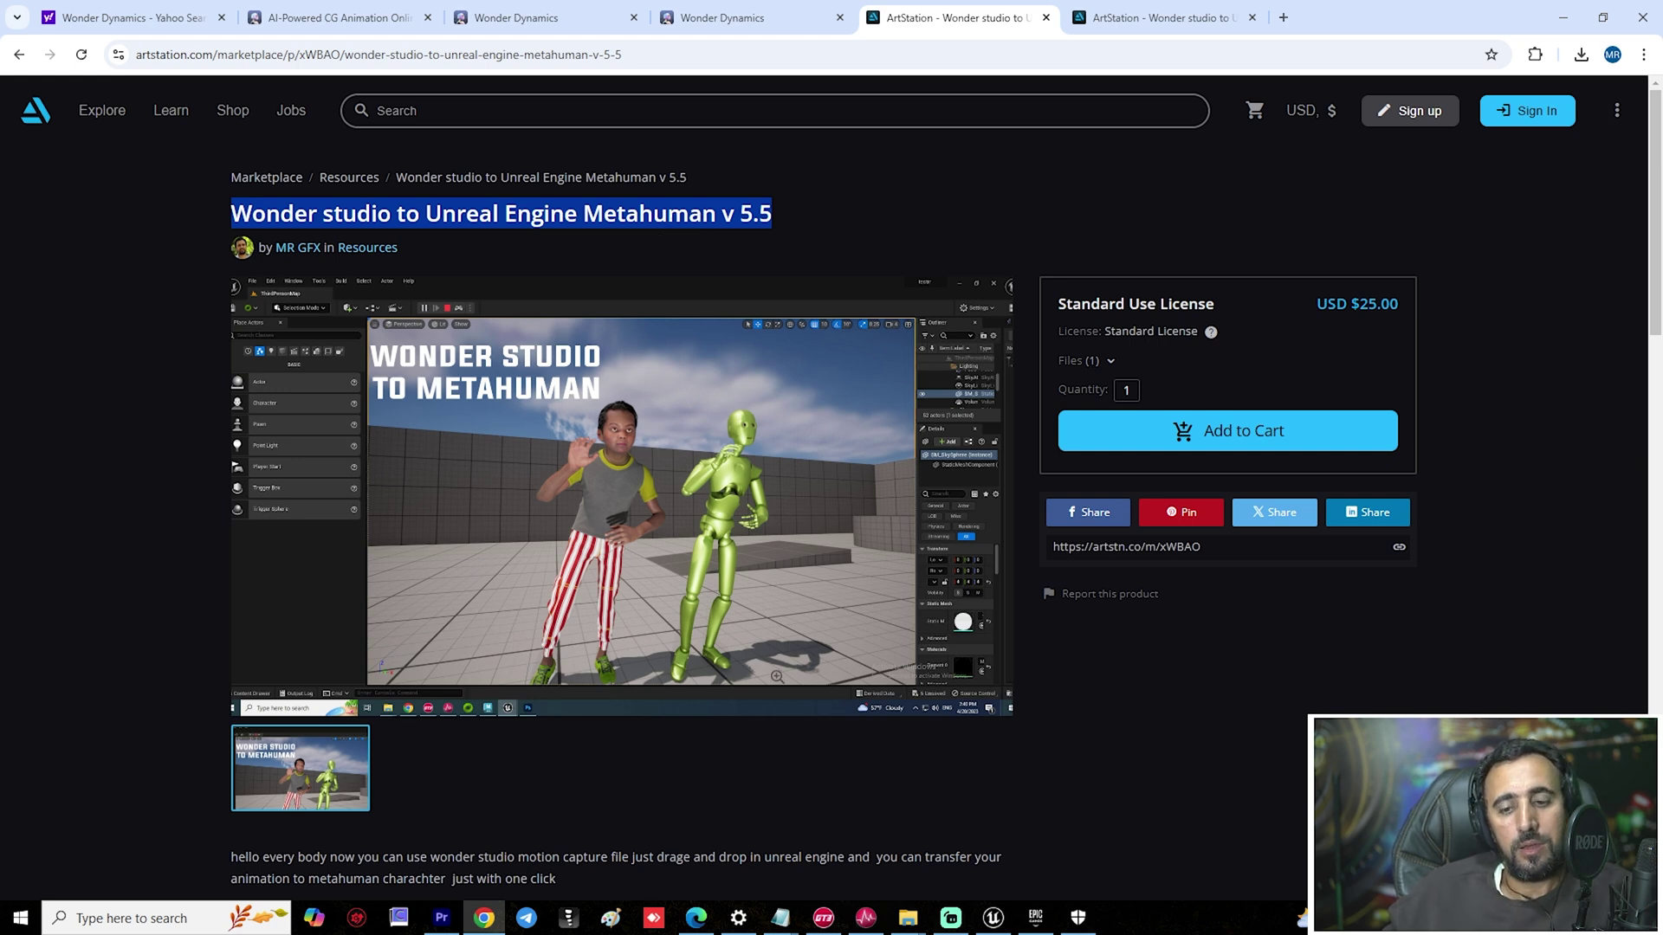
click(471, 262)
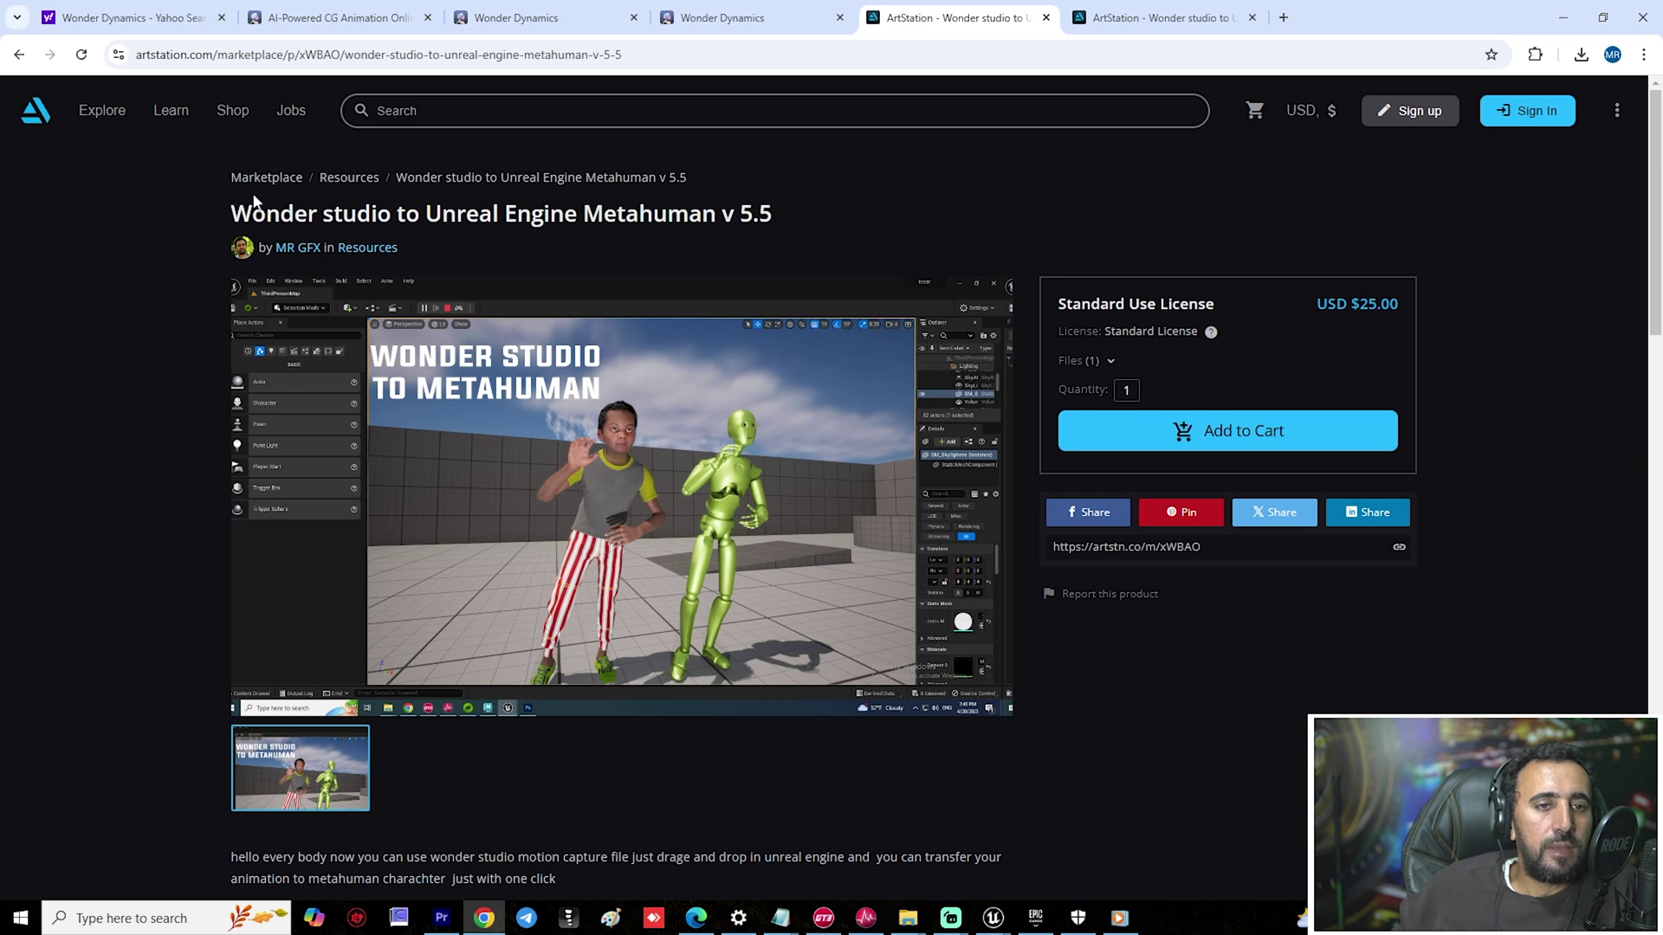
drag(250, 220, 784, 213)
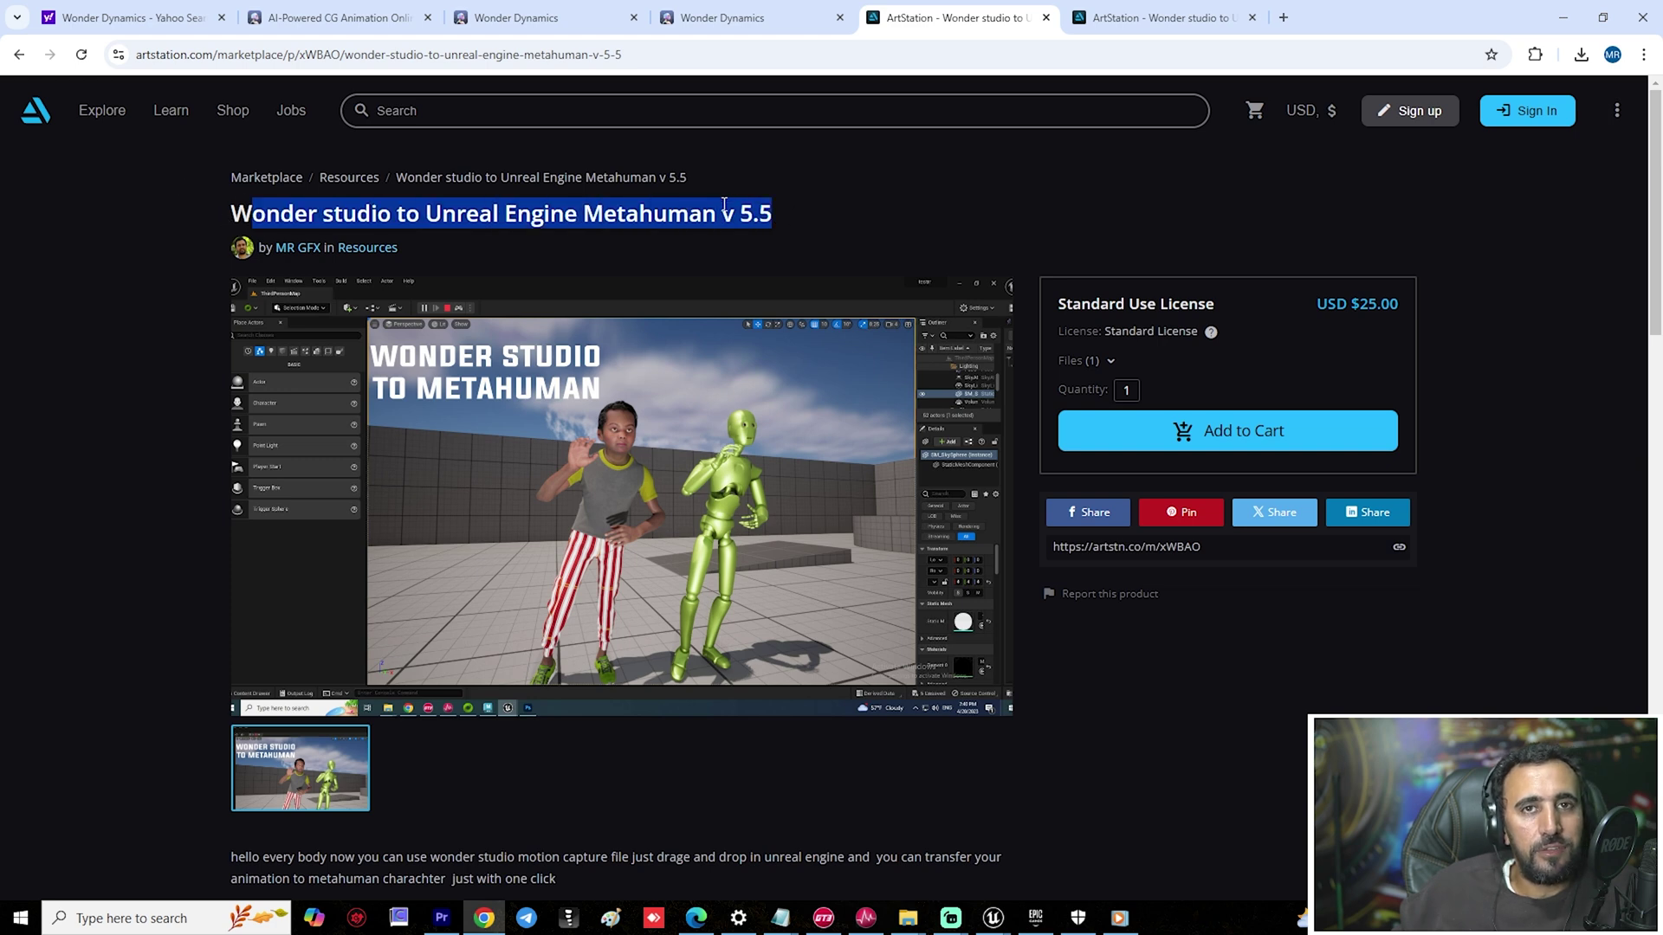
Extract the mr_gfx_wonder_meta archive in the Downloads folder to a folder with the same name.
click(908, 917)
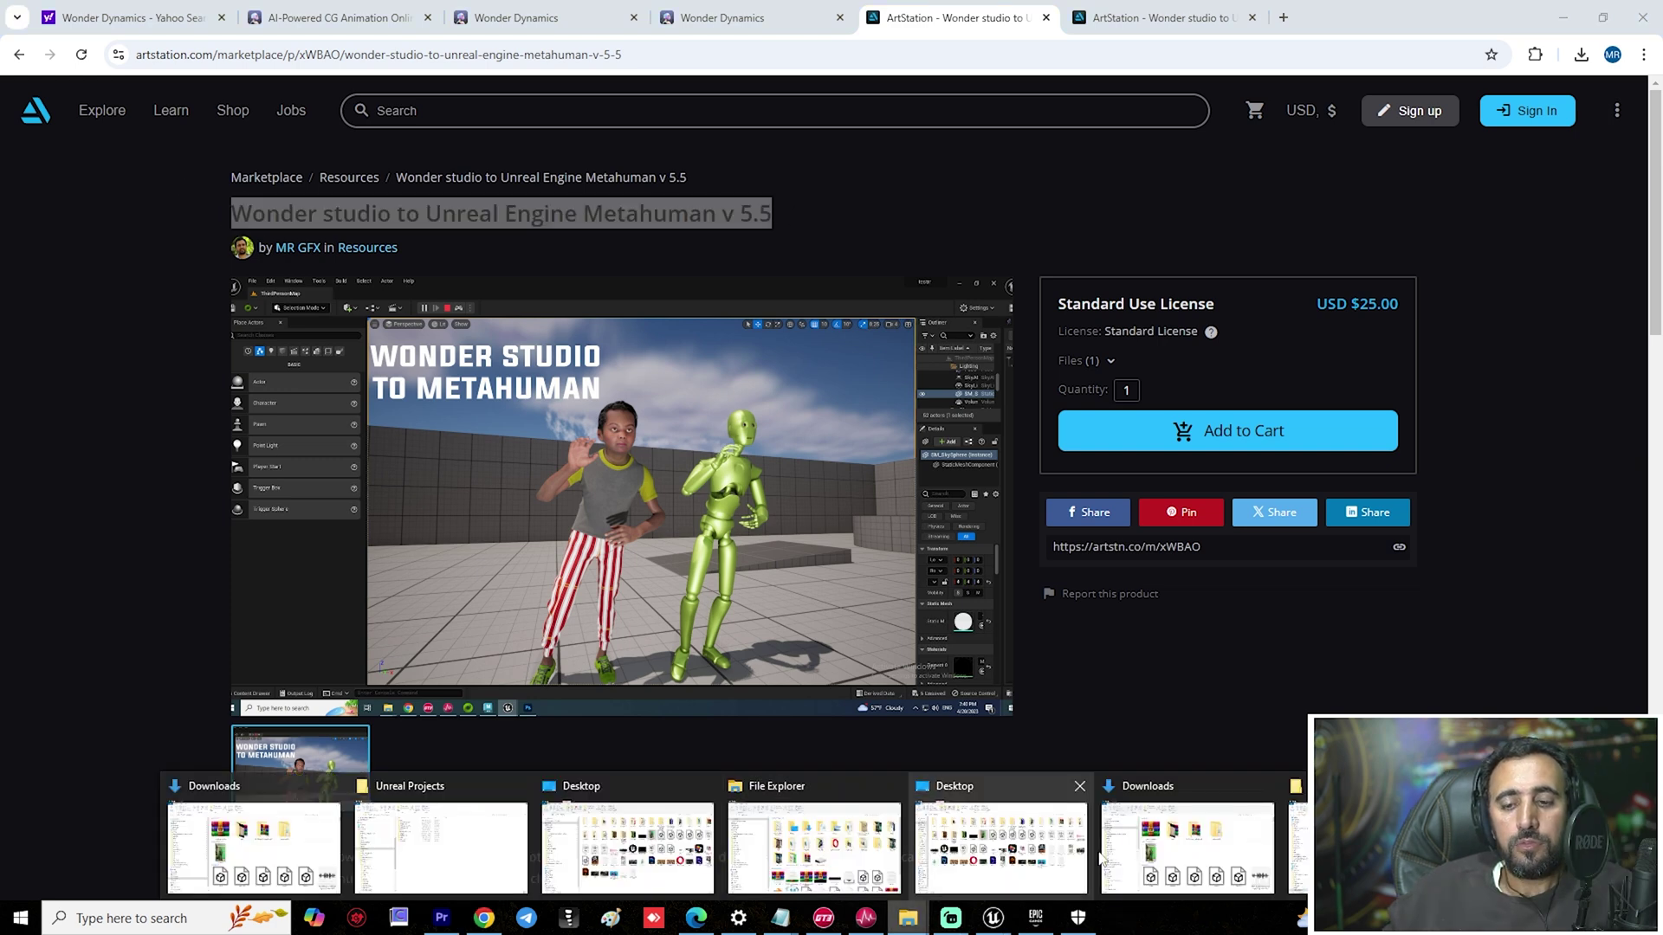
click(1176, 842)
click(457, 295)
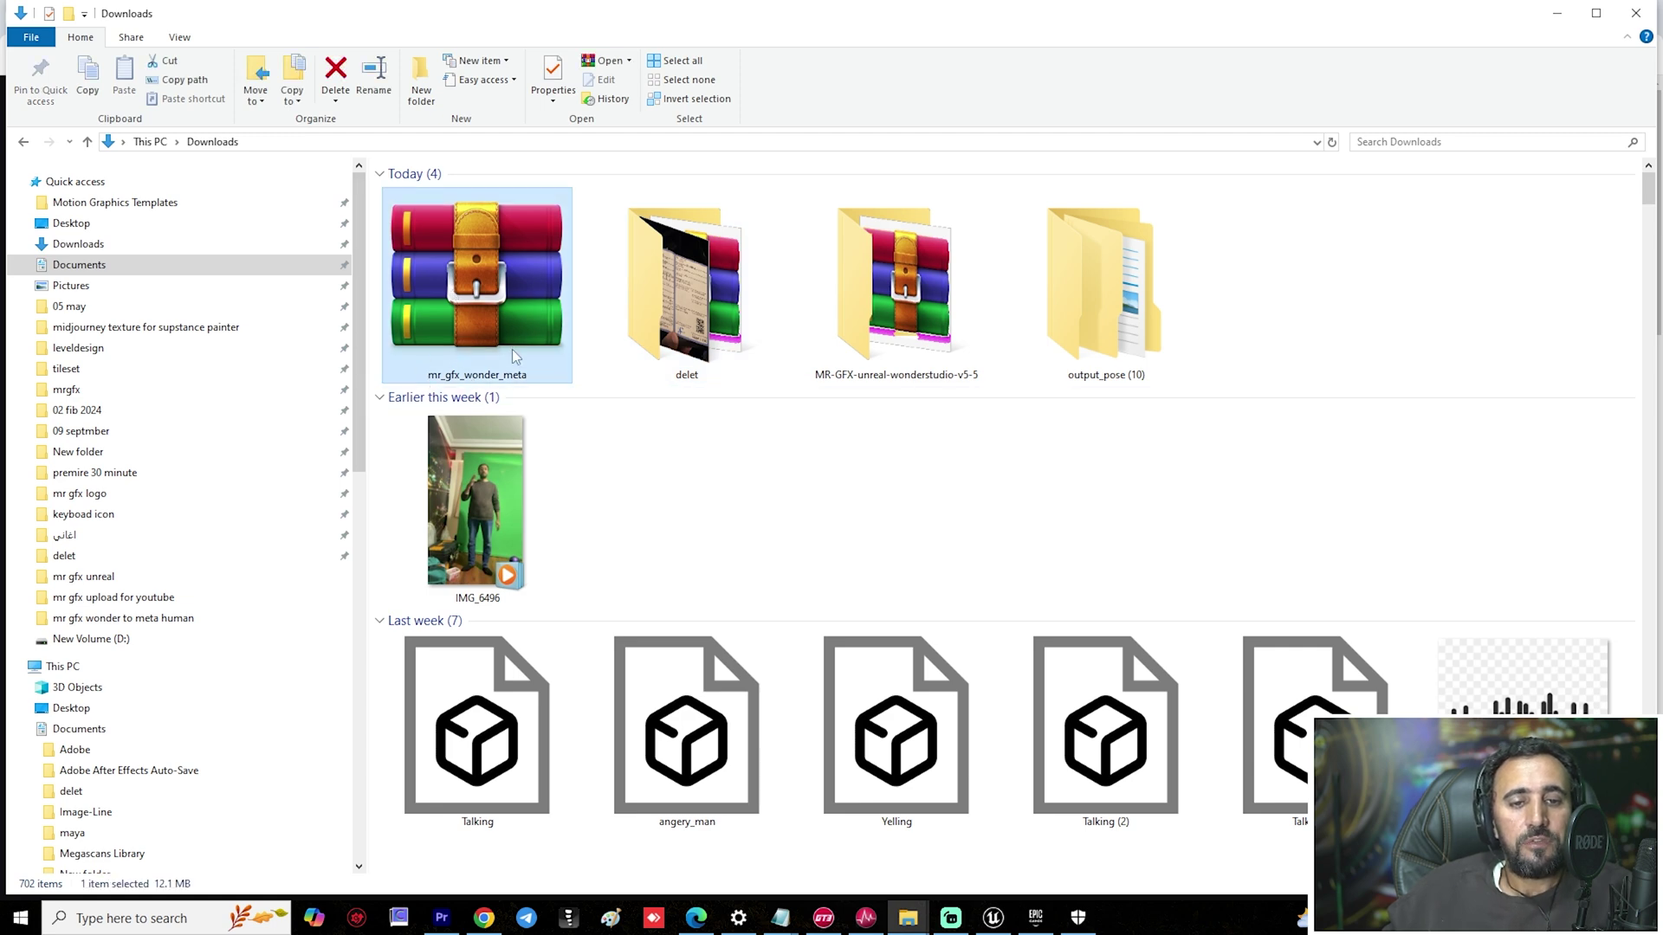
right_click(500, 277)
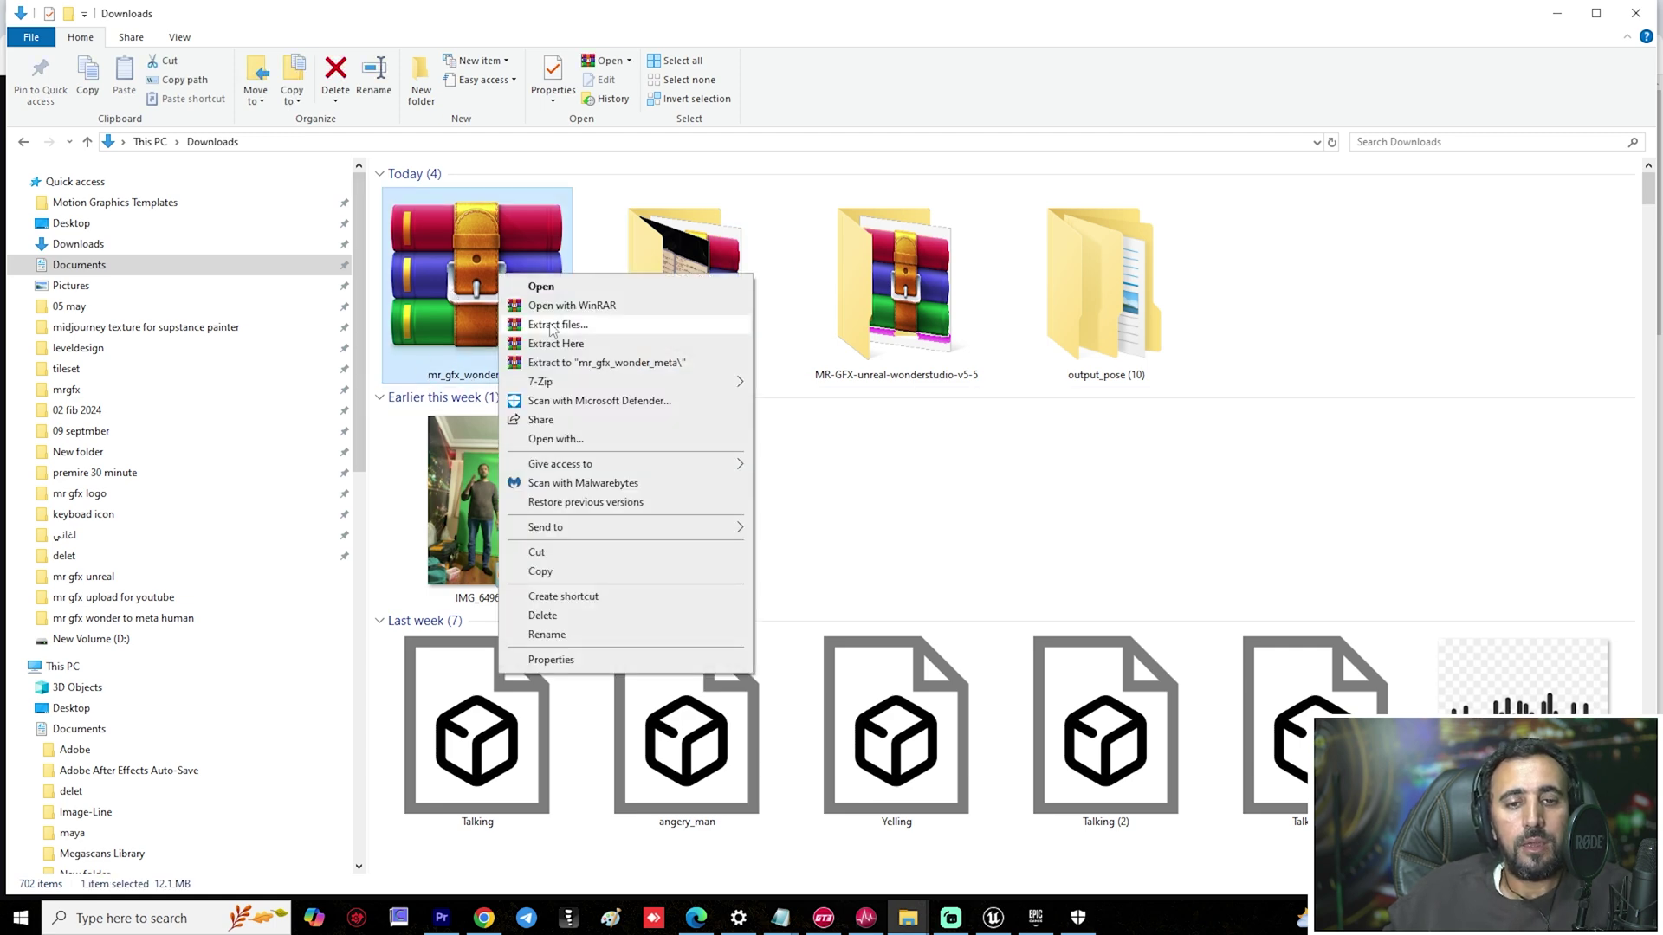
click(550, 326)
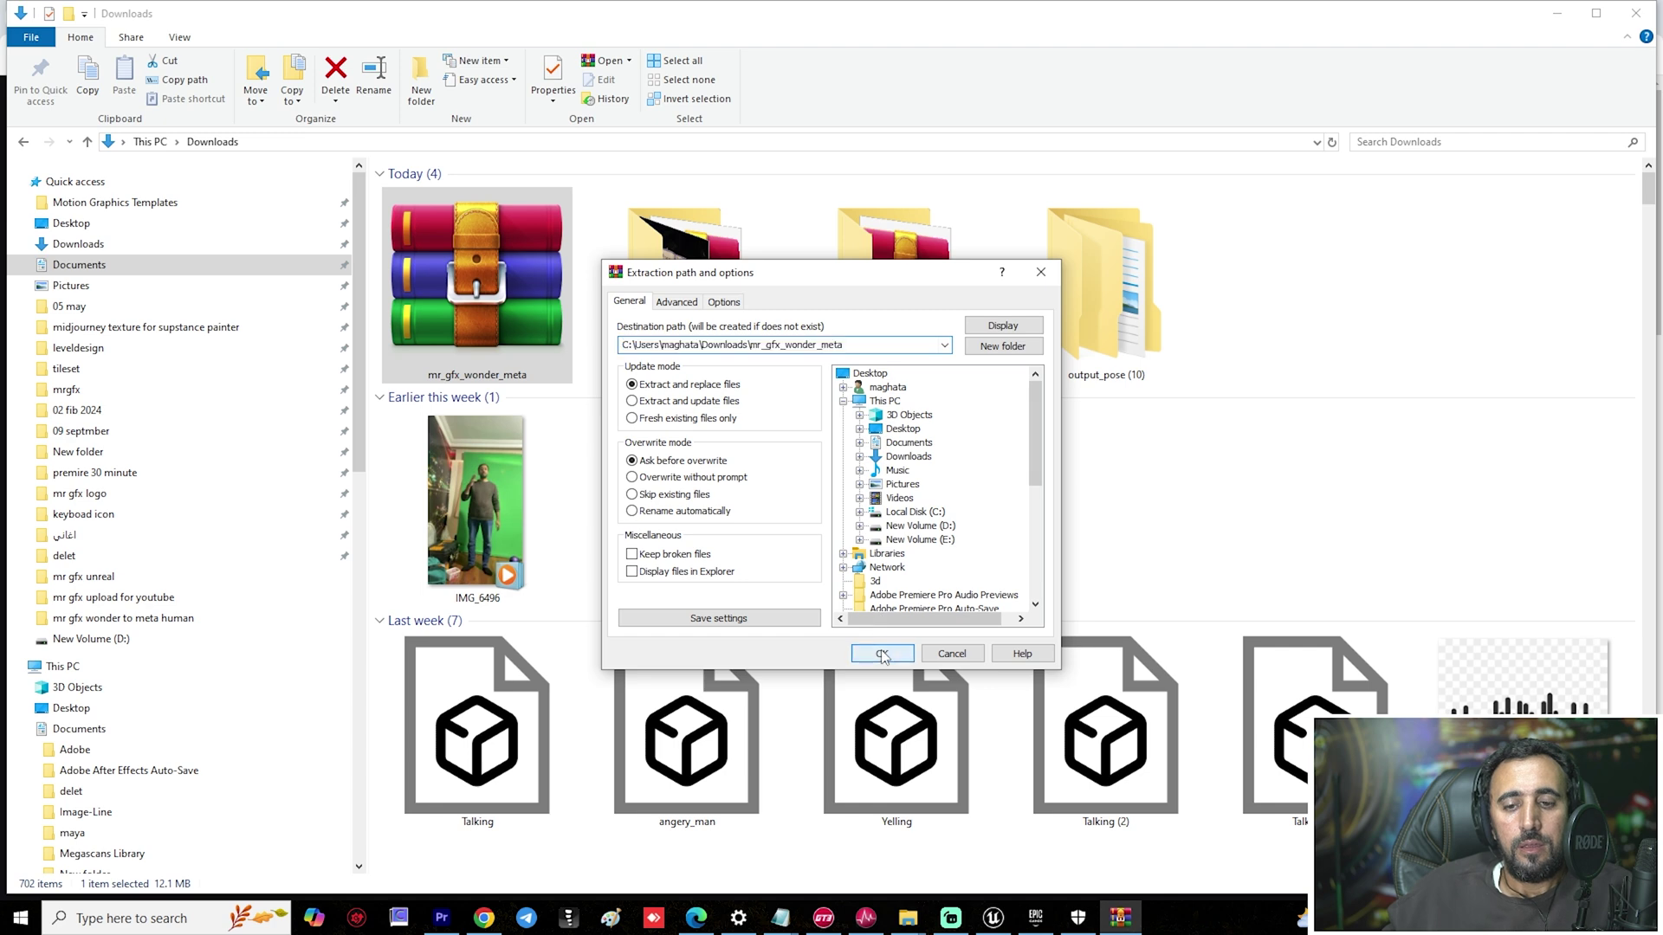
click(882, 655)
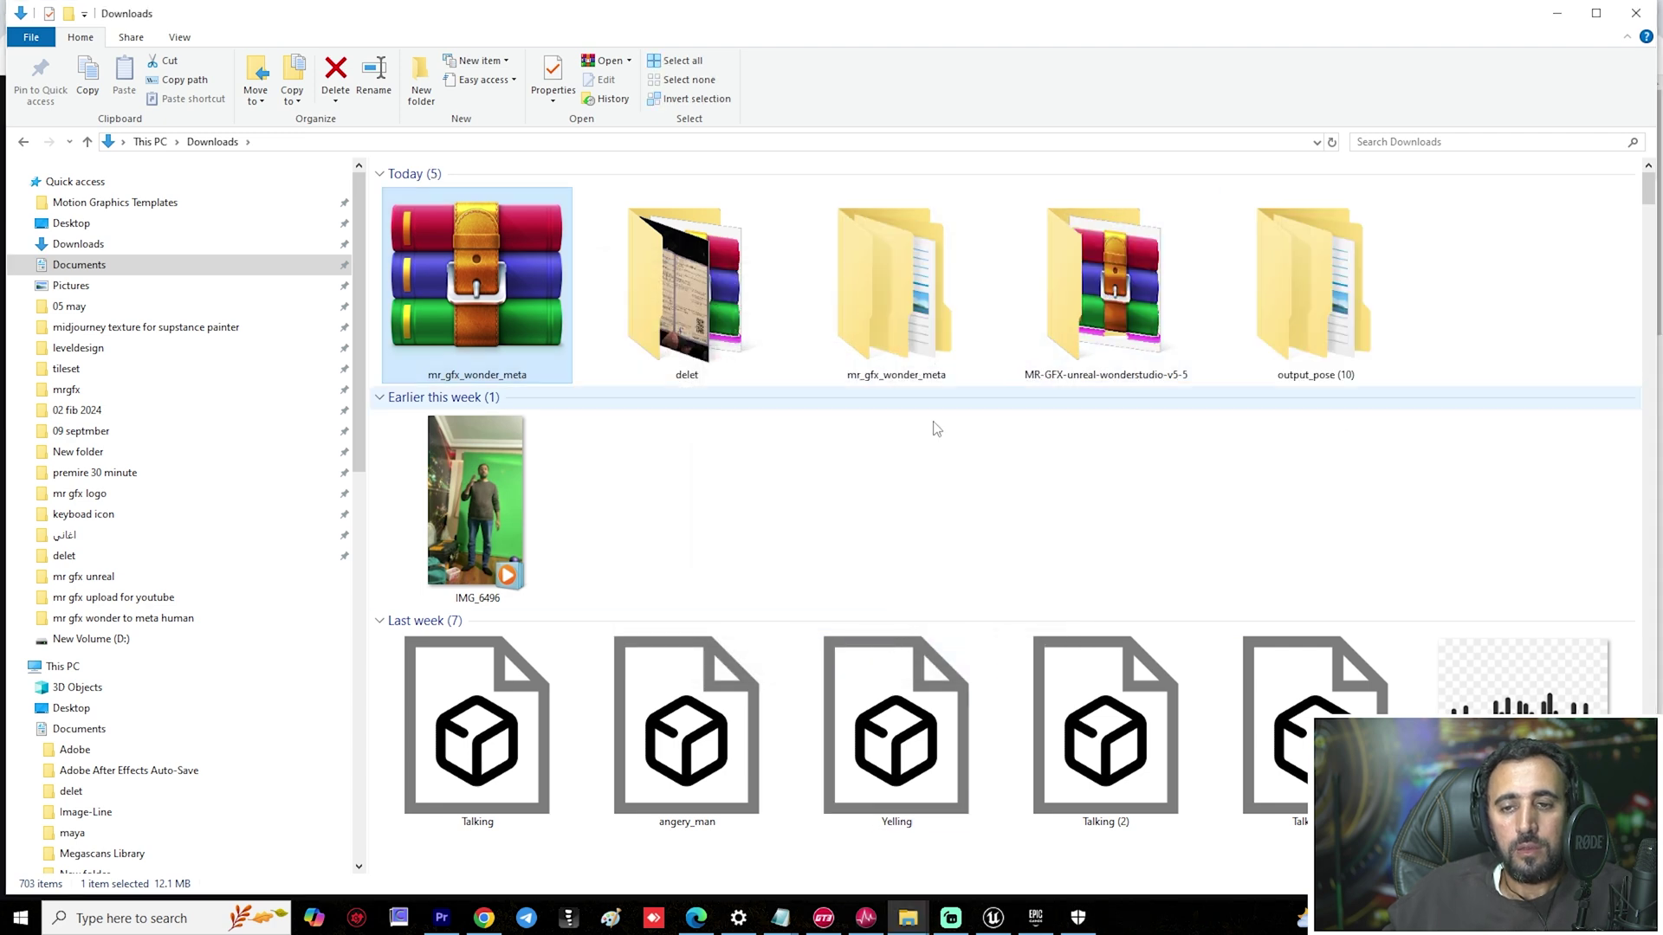
Copy the inner mr_gfx_wonder_meta folder from the extracted files into the Content folder of the metahuman_test Unreal project.
double_click(896, 329)
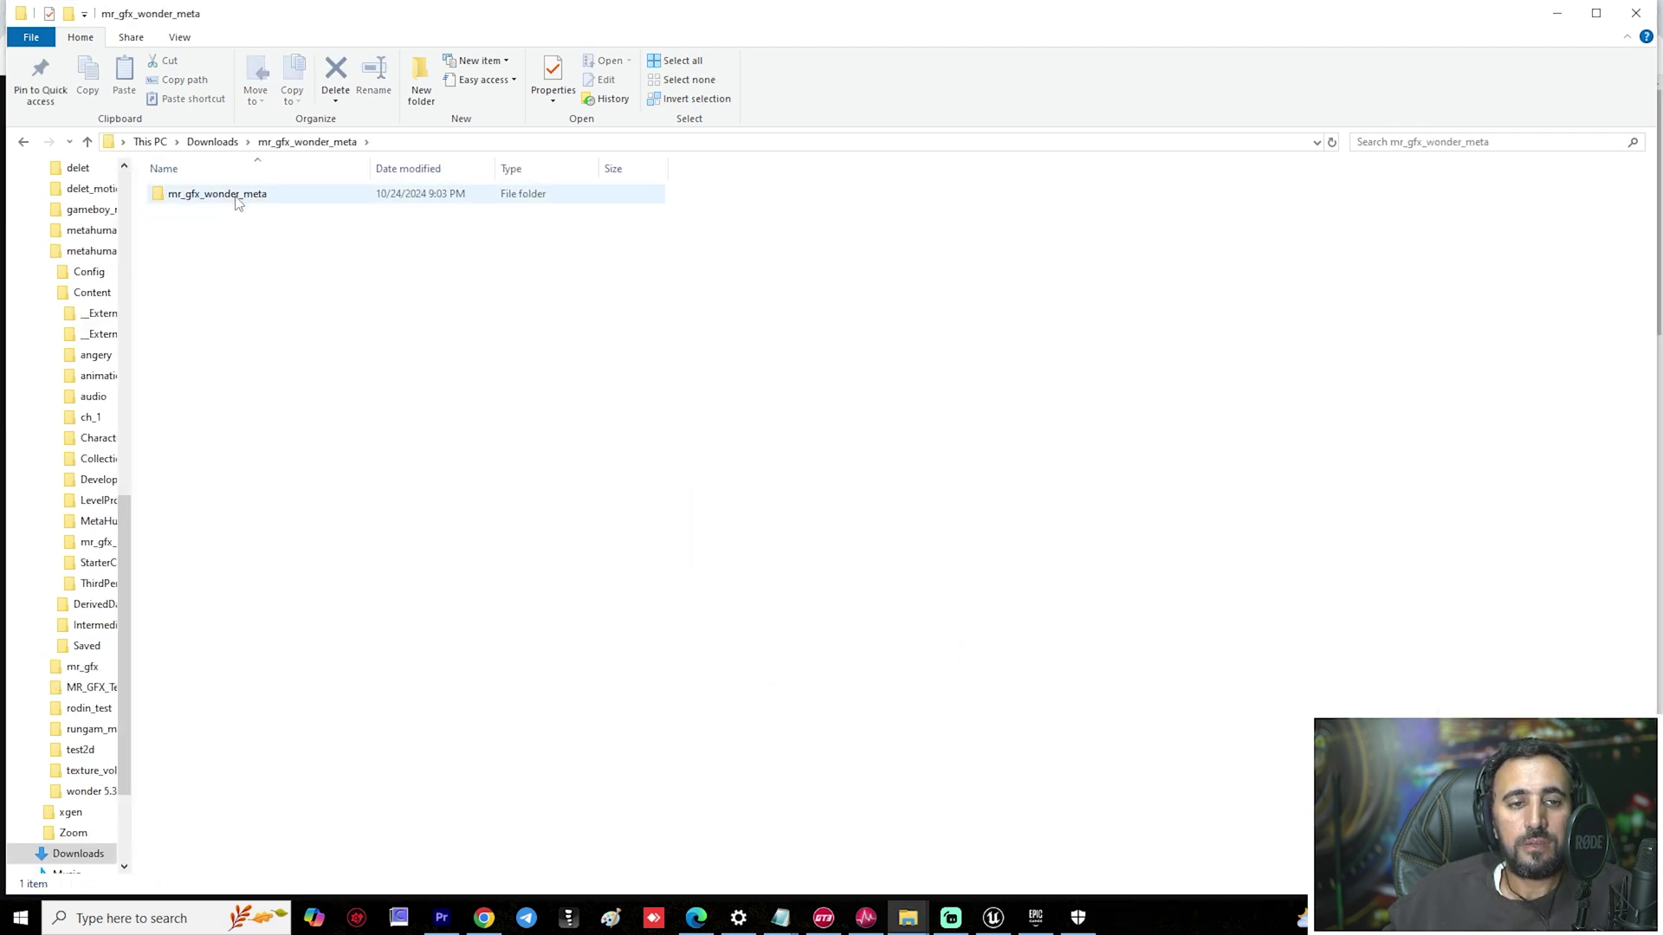
right_click(237, 199)
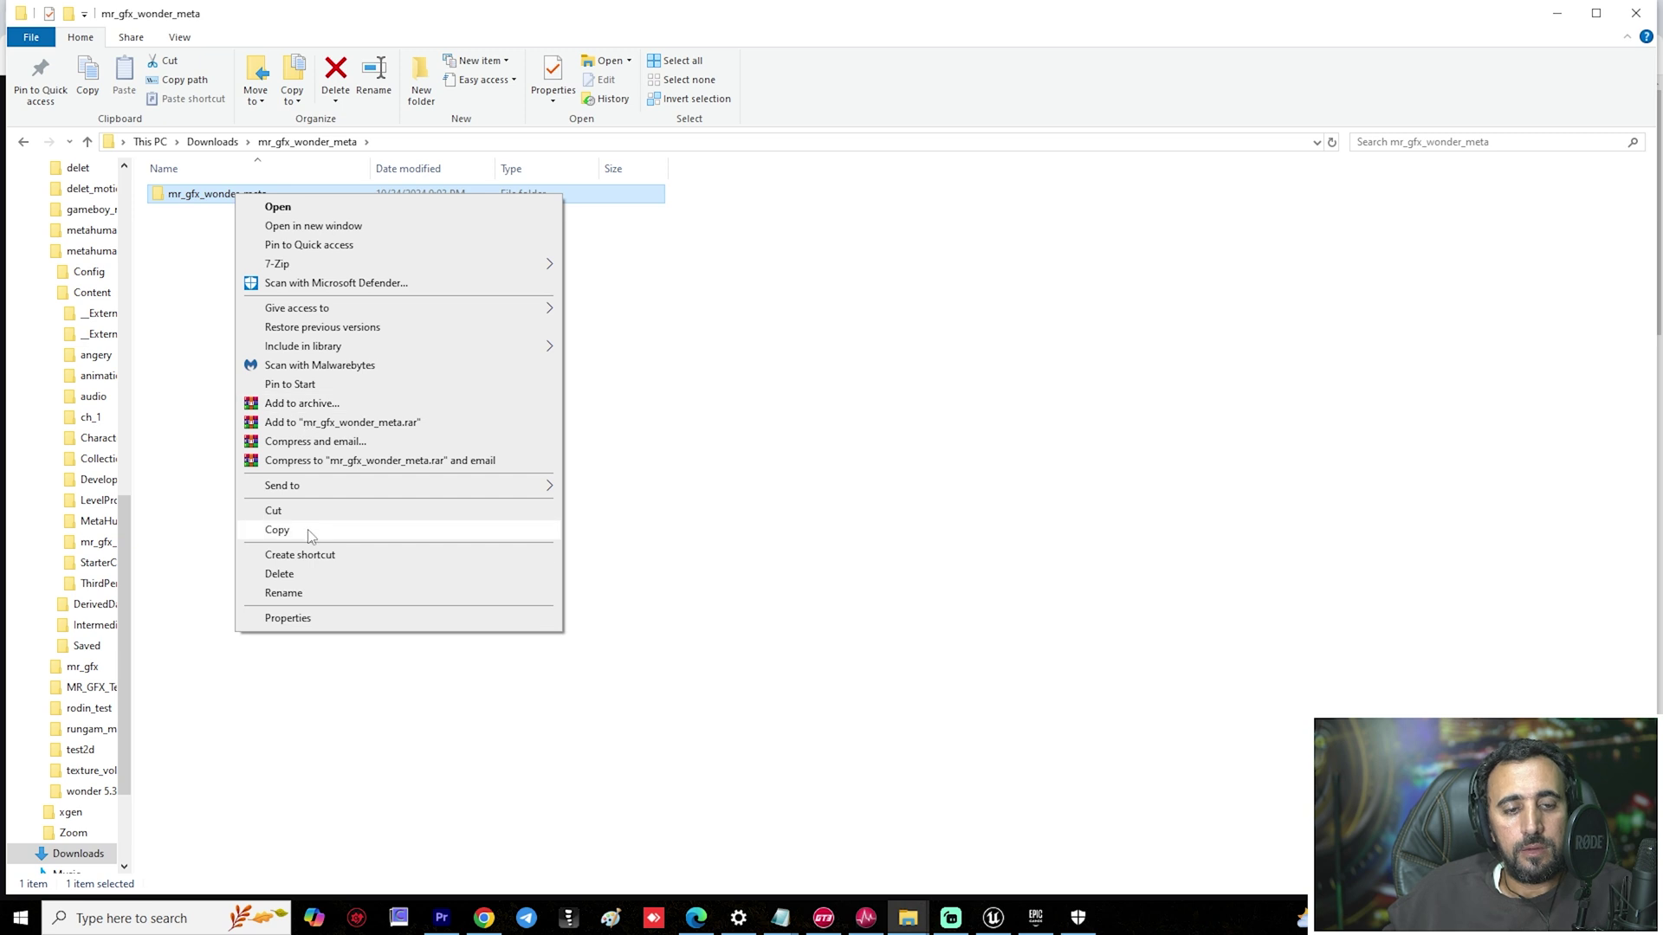
click(278, 530)
click(992, 917)
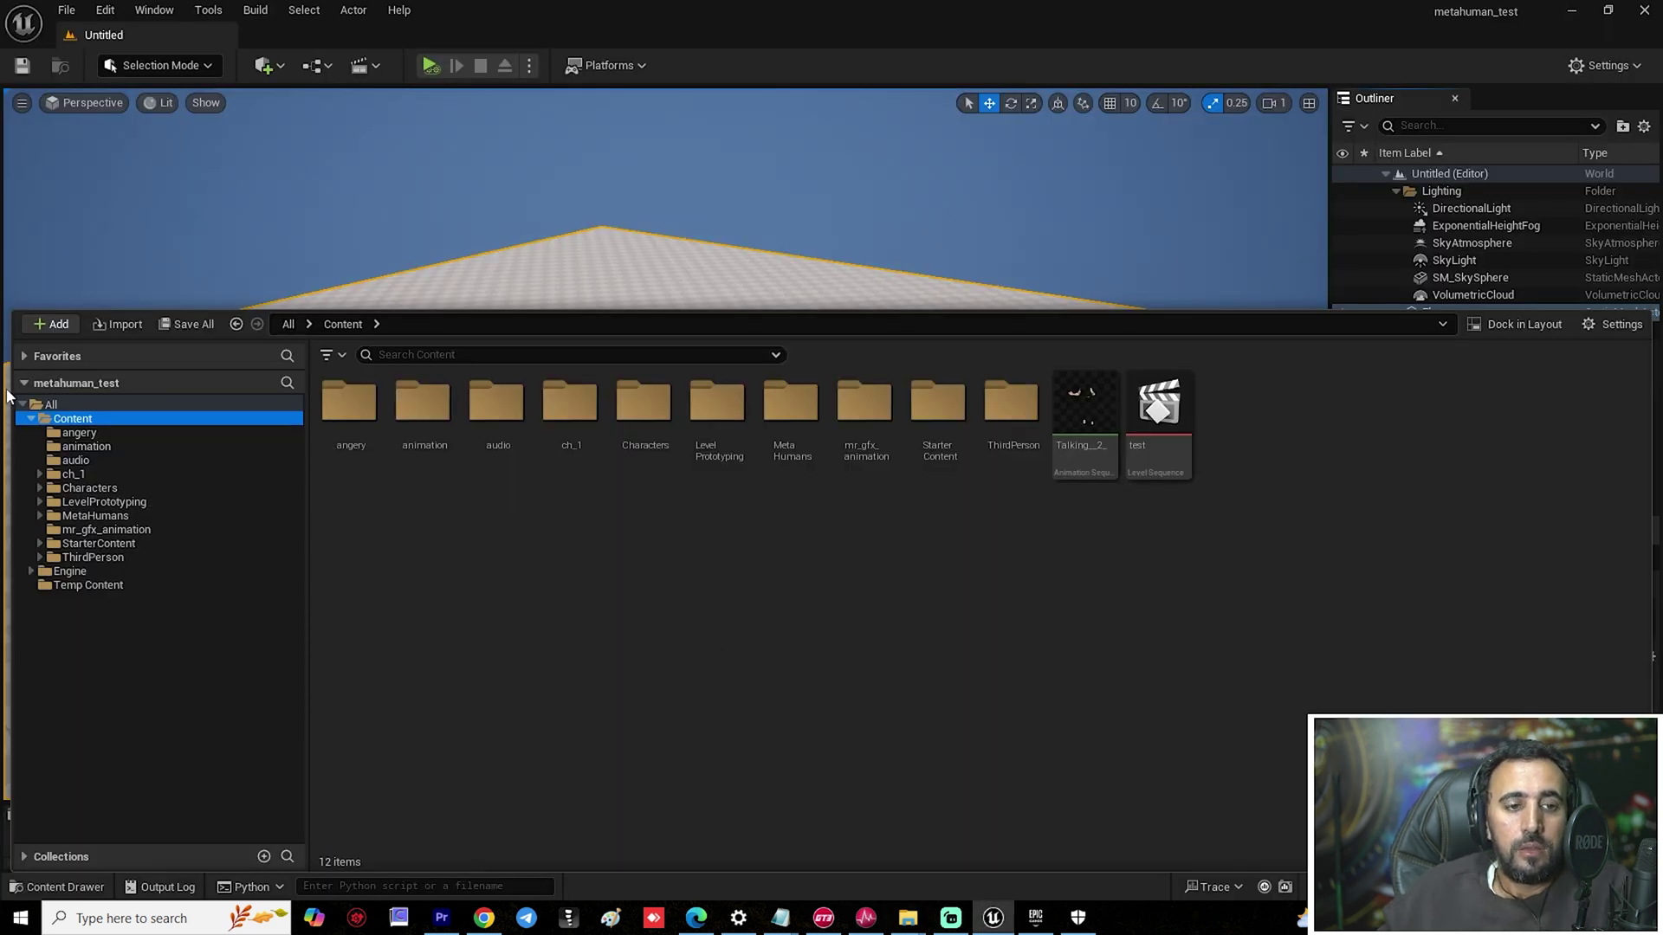
right_click(75, 423)
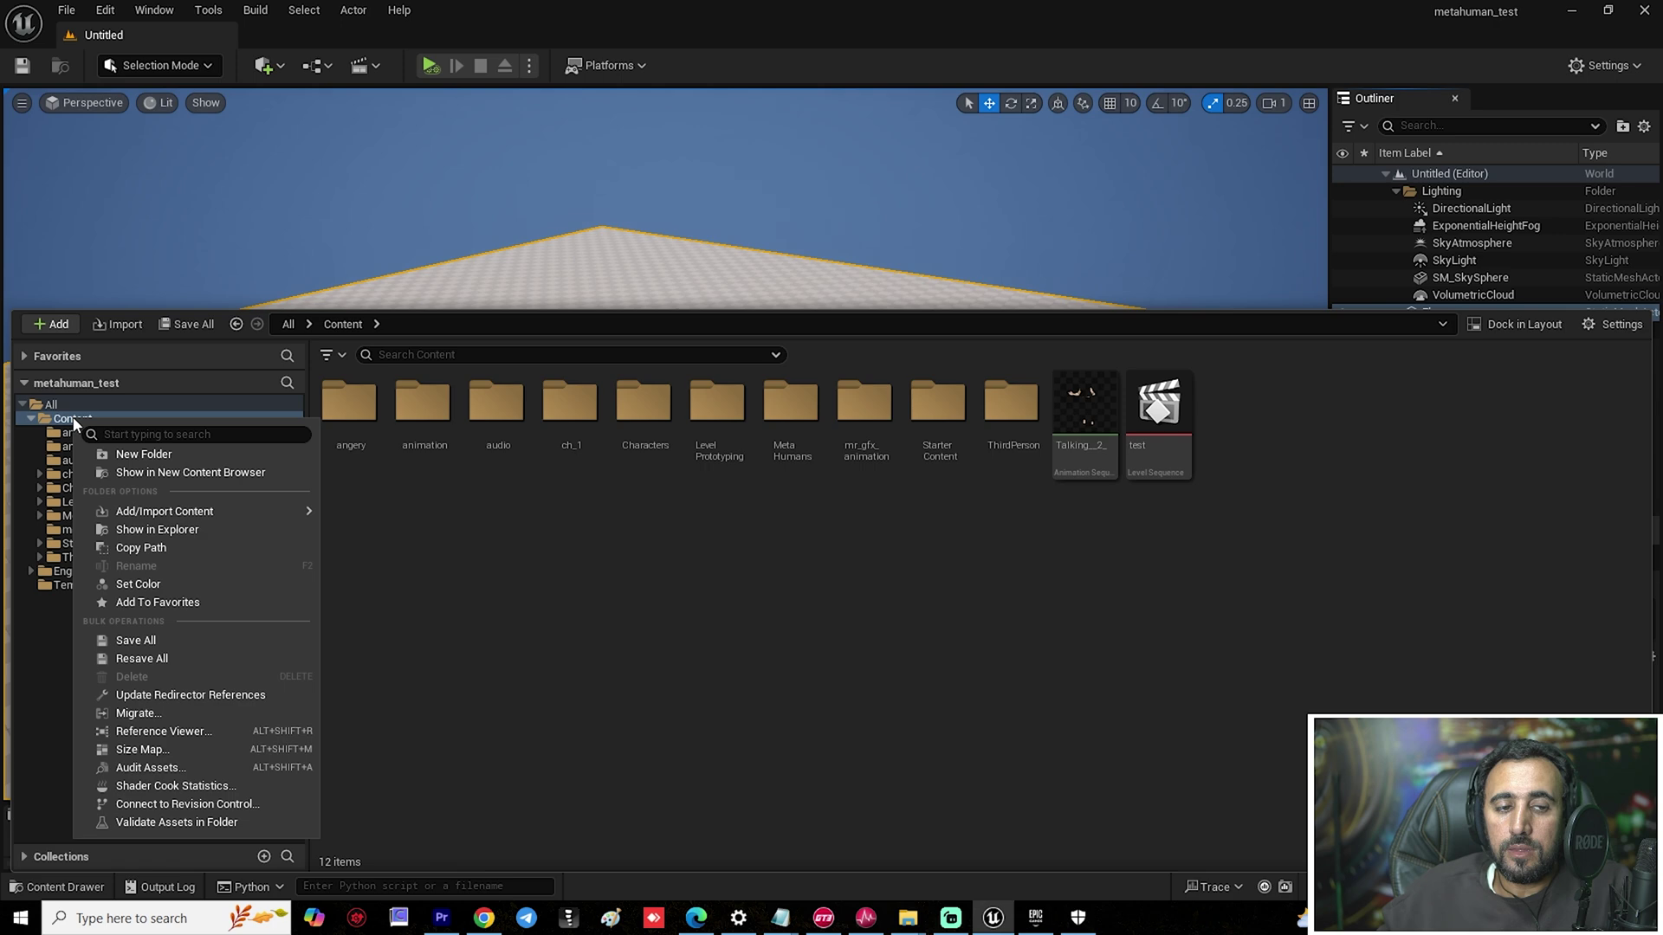
click(158, 534)
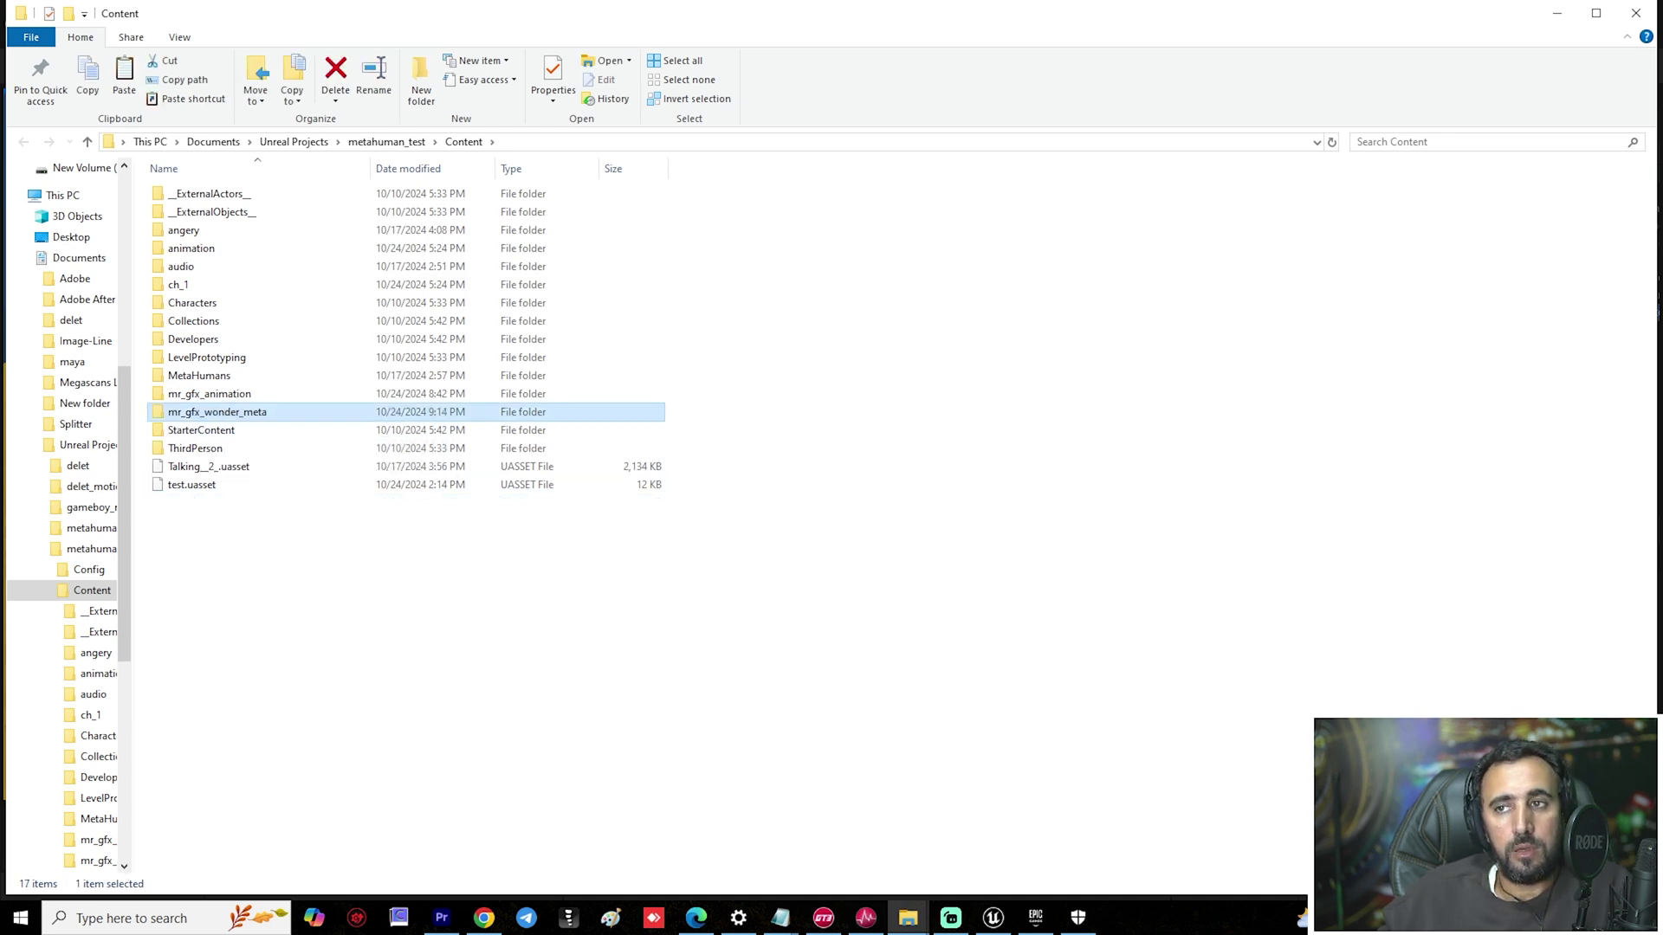
click(1639, 11)
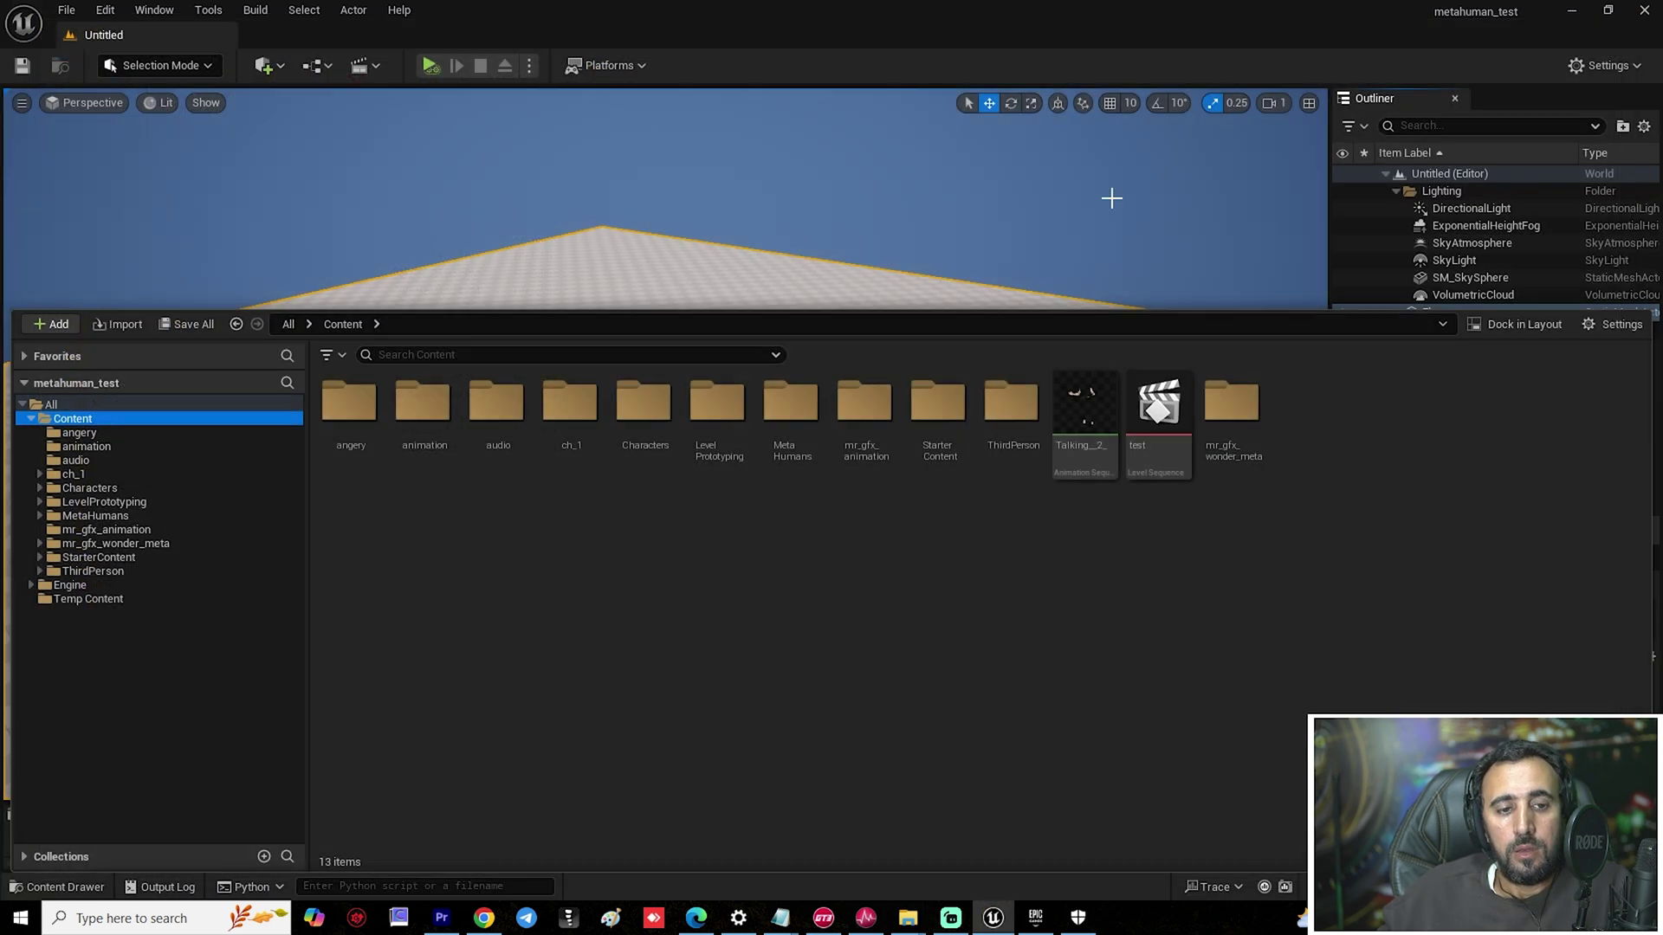
Open the mr_gfx_wonder_meta folder in the project content and expand it to list its subfolders.
click(95, 544)
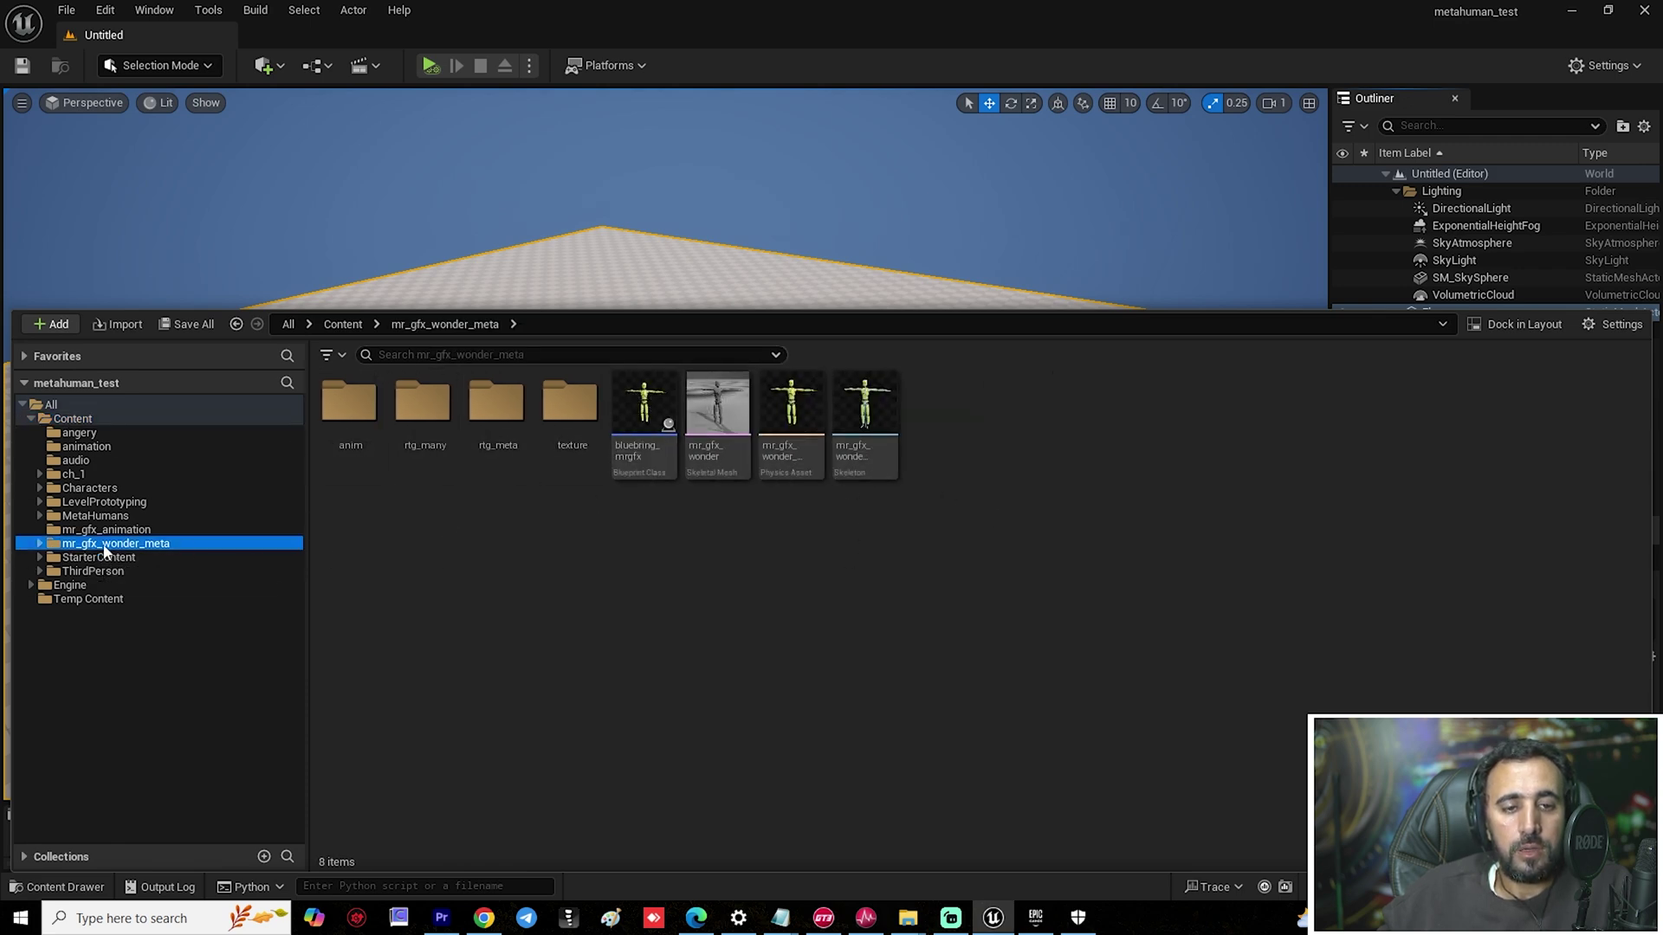
click(39, 544)
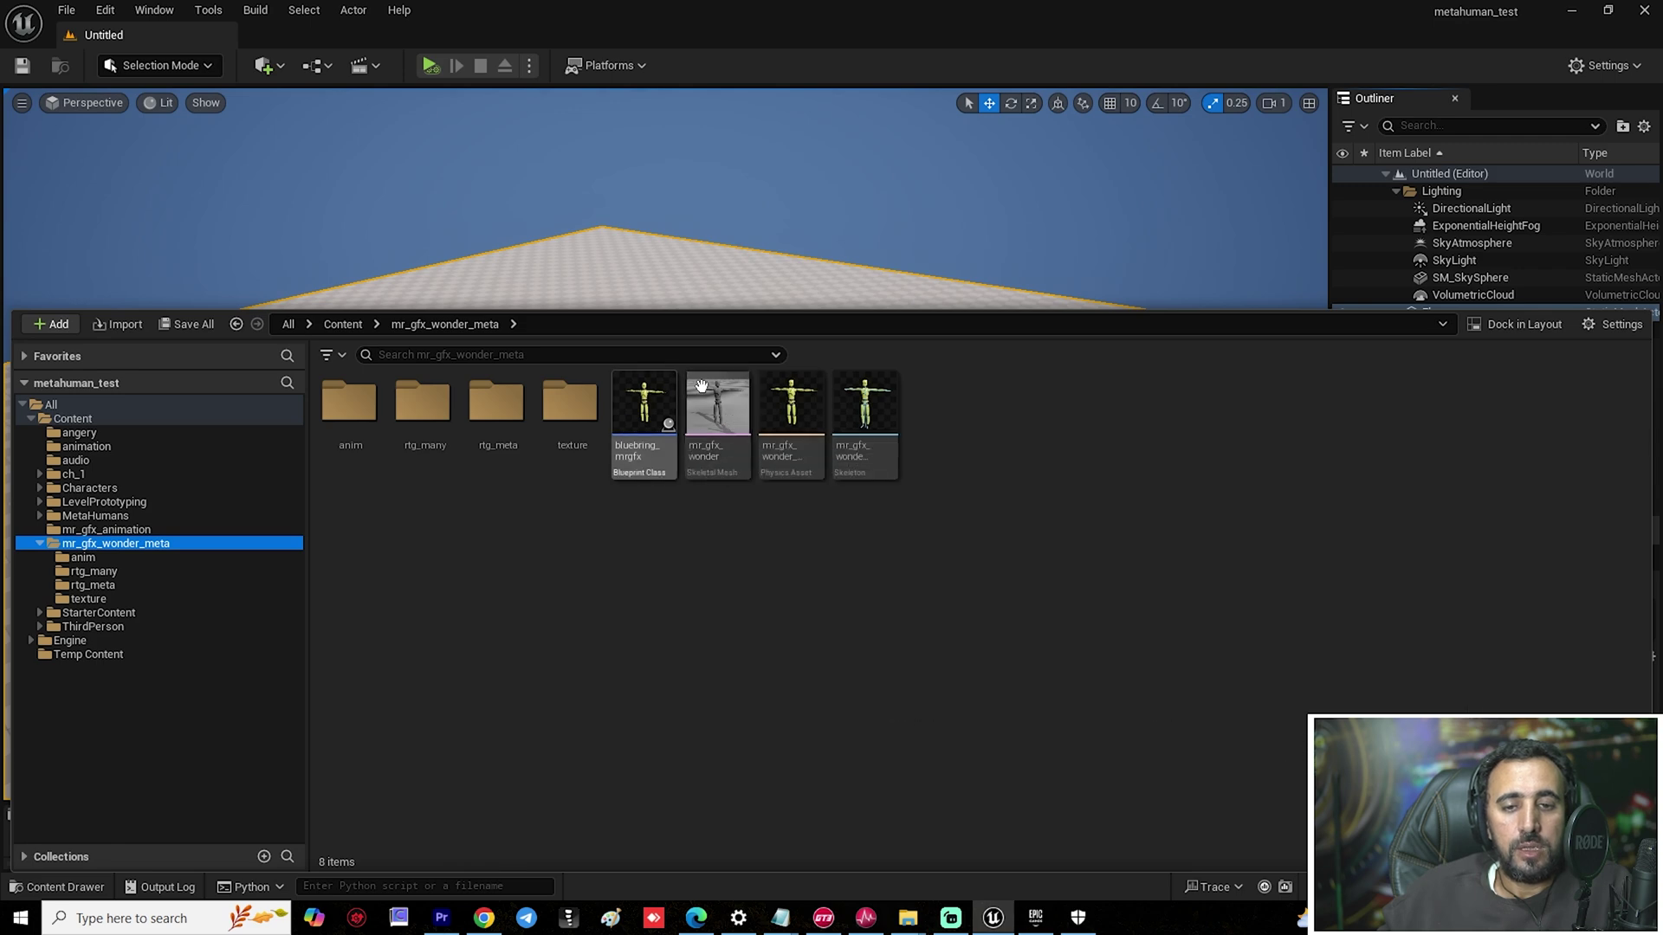
Switch to Chrome and show the downloaded output_pose (10).zip in its Downloads folder.
key(alt+Tab)
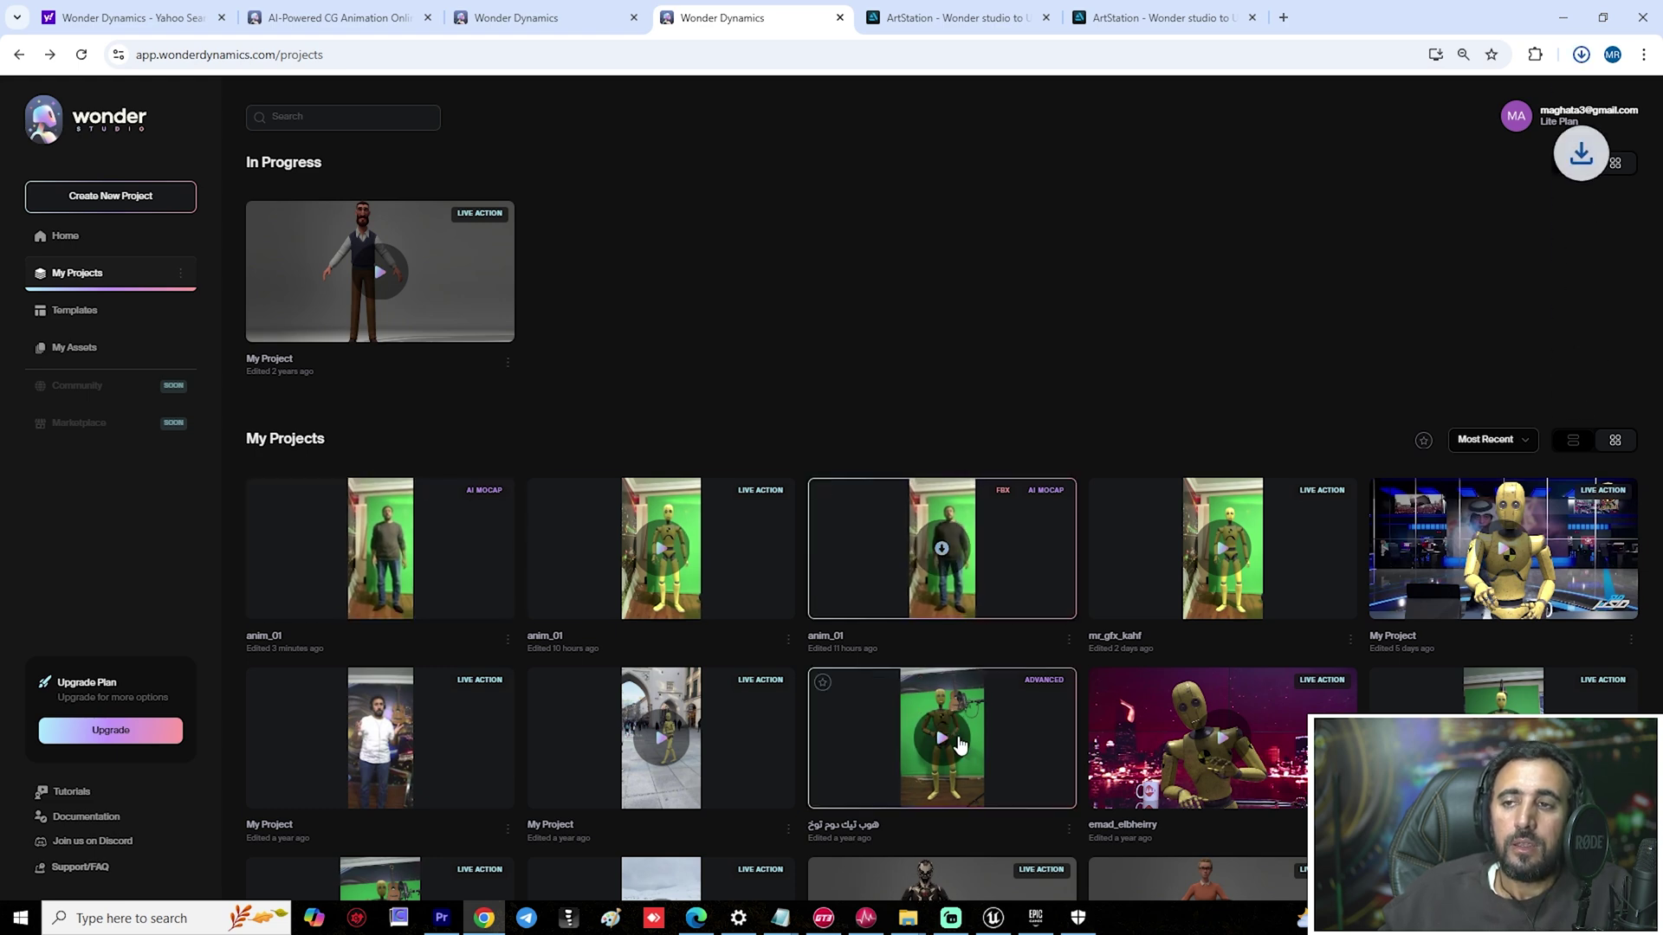
click(1582, 56)
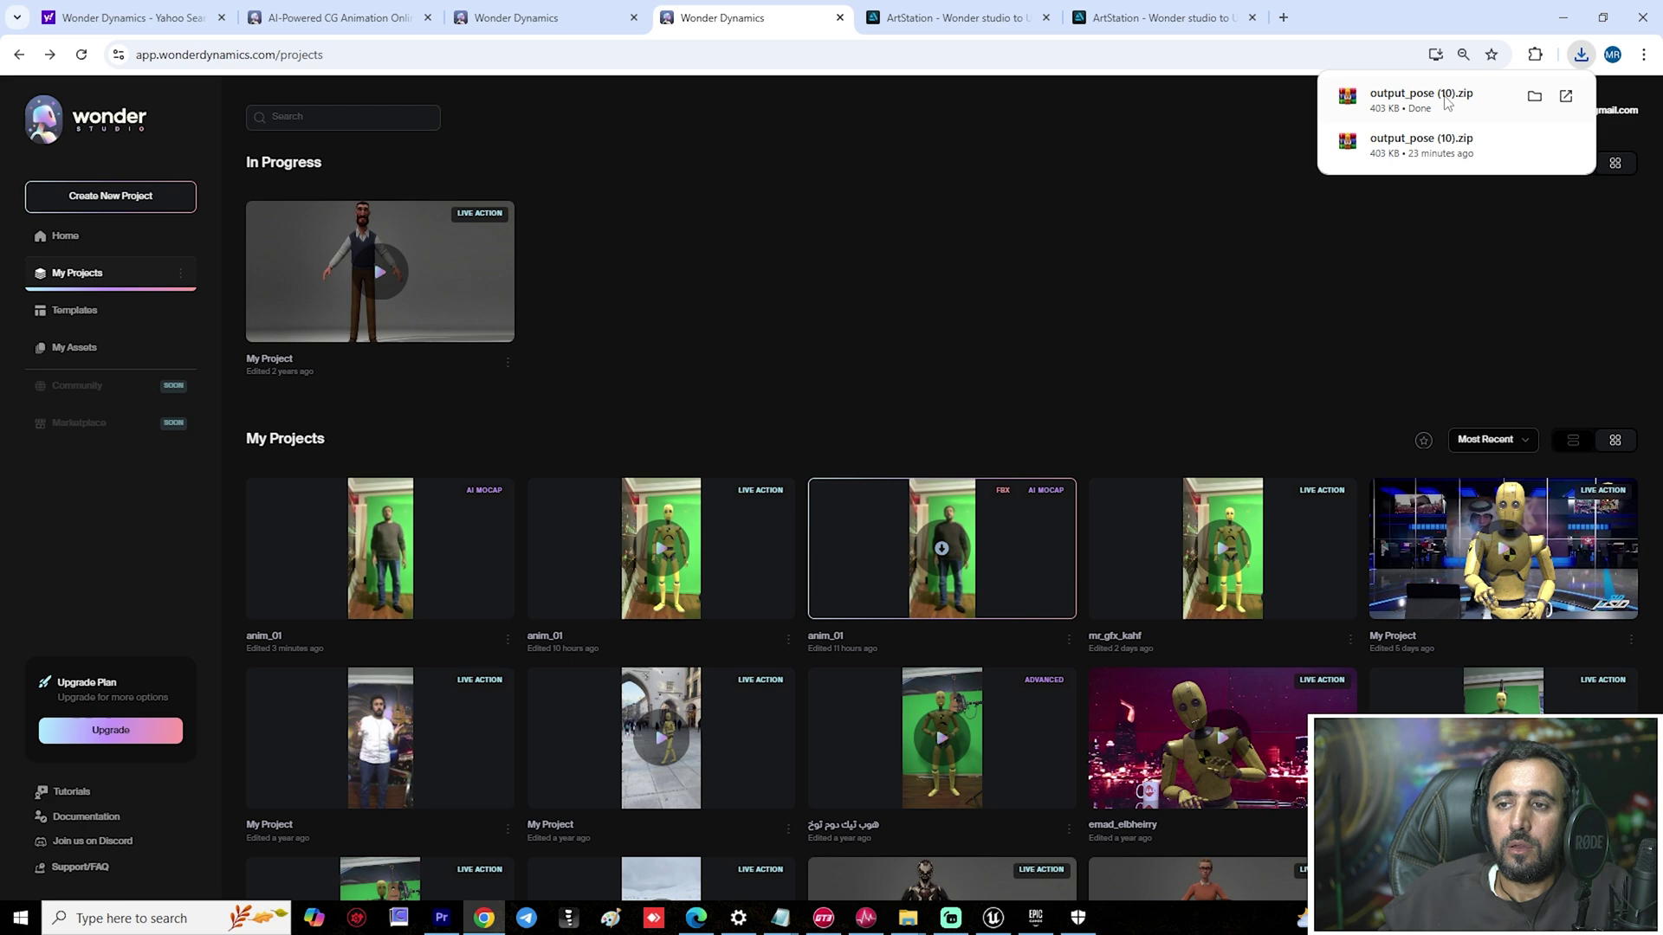
click(1533, 97)
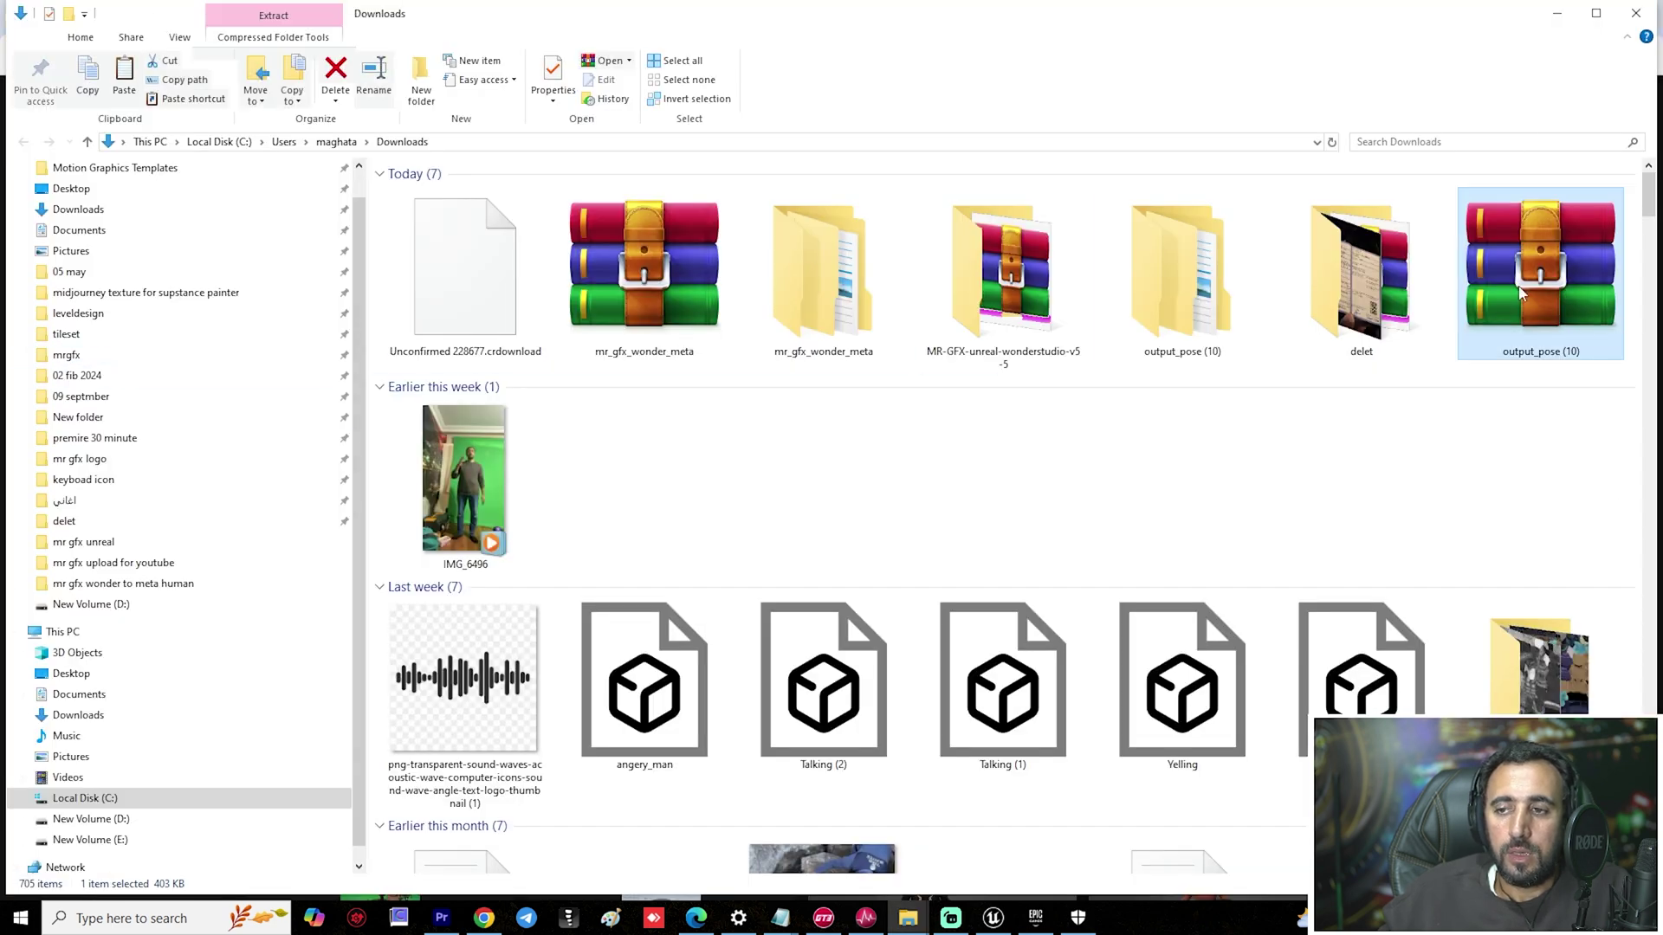
right_click(1562, 289)
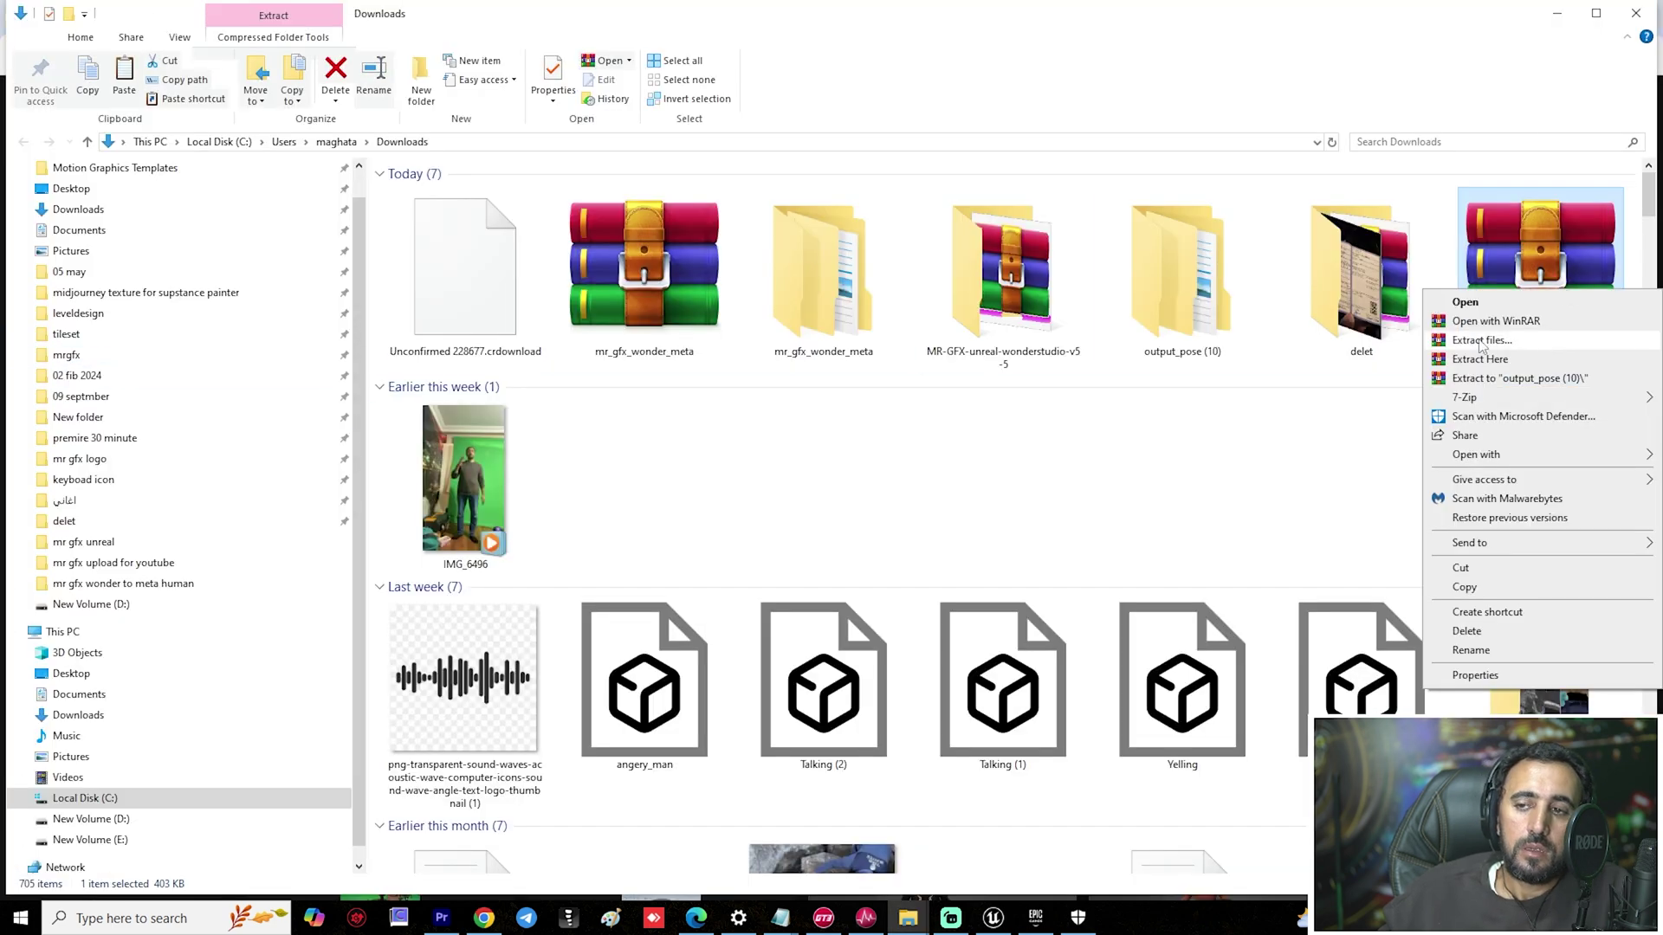
click(1482, 341)
key(Escape)
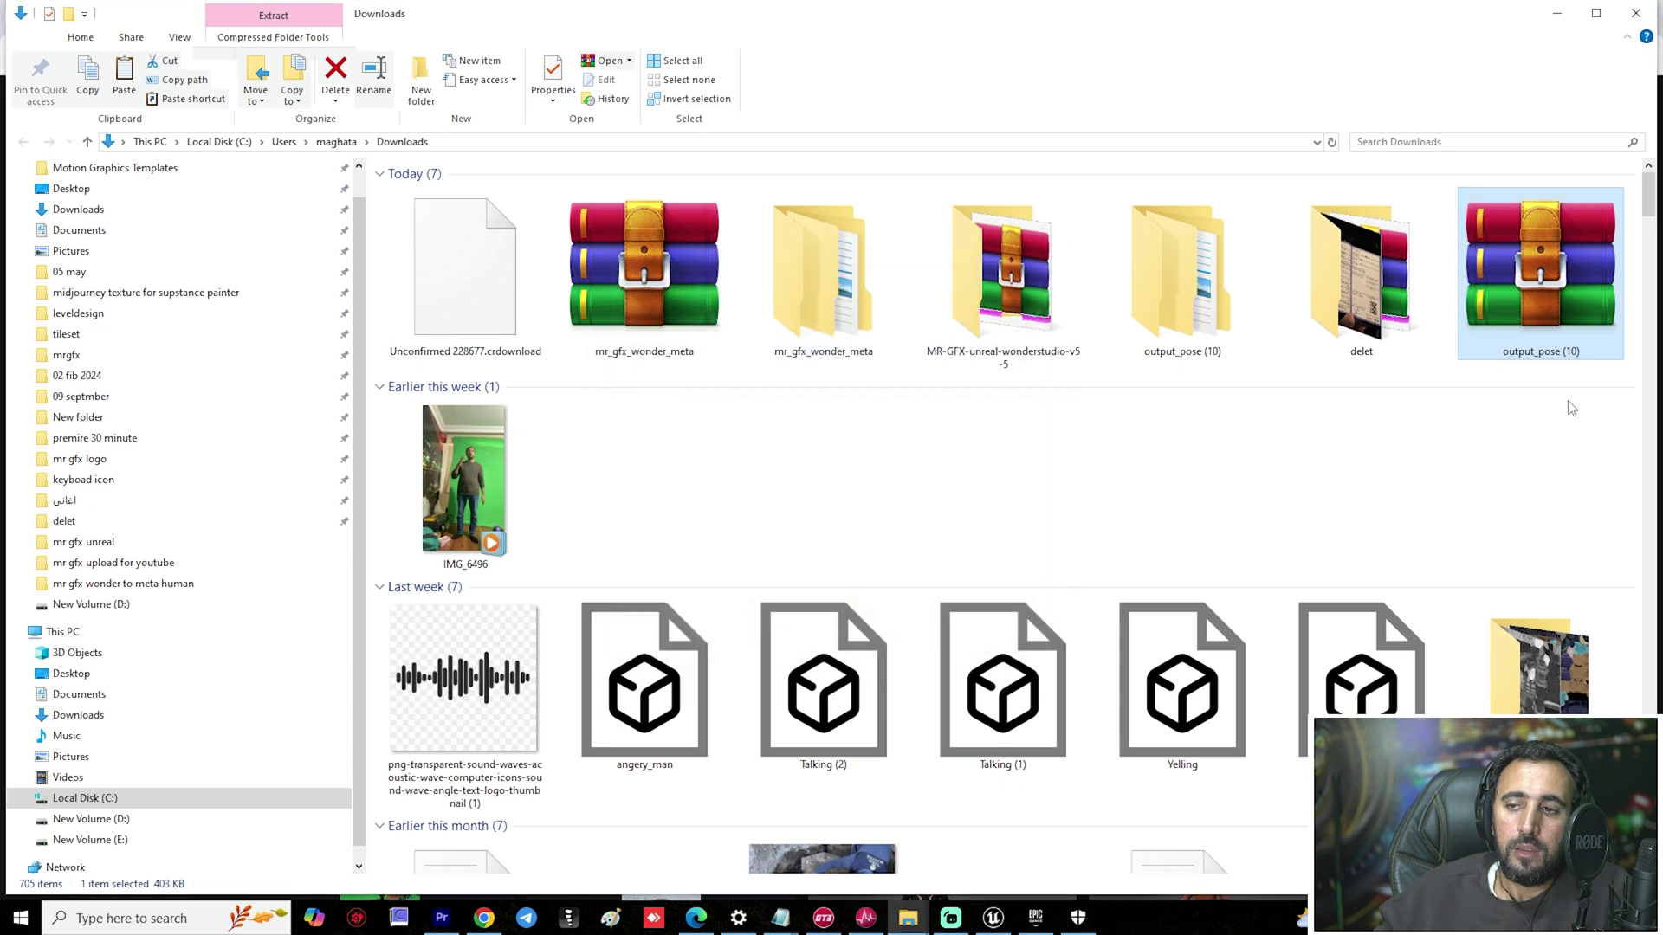
Open the cut_0 folder inside the extracted output_pose (10) folder and rename the actor file as talking_01.
click(1232, 453)
double_click(1195, 324)
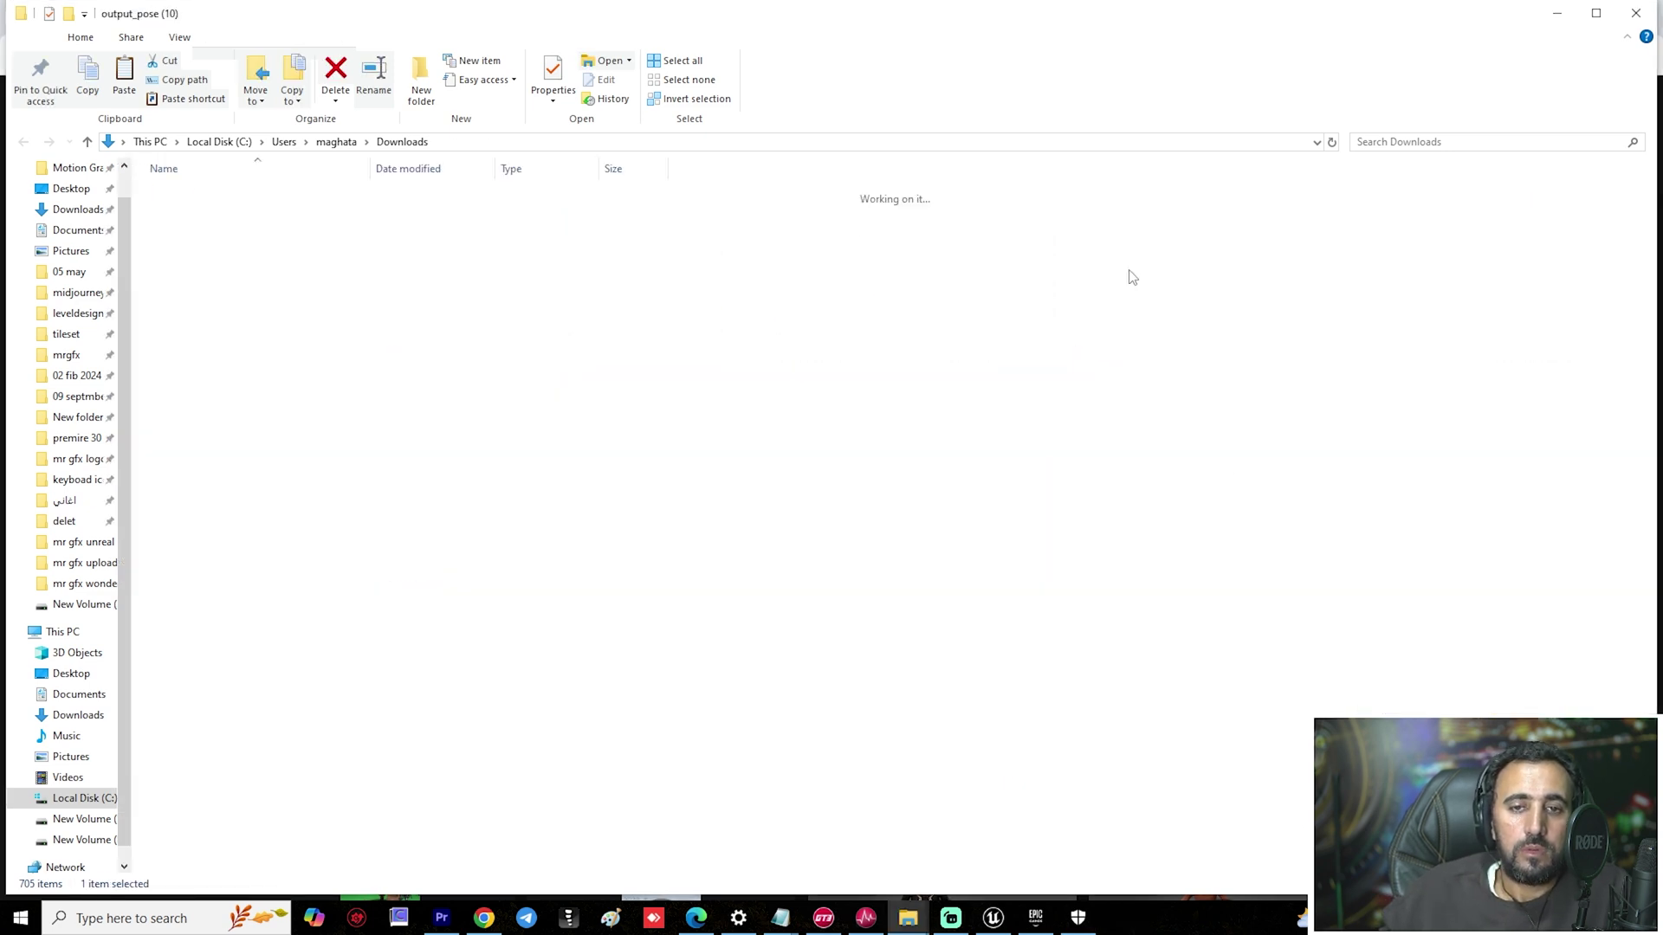
double_click(207, 196)
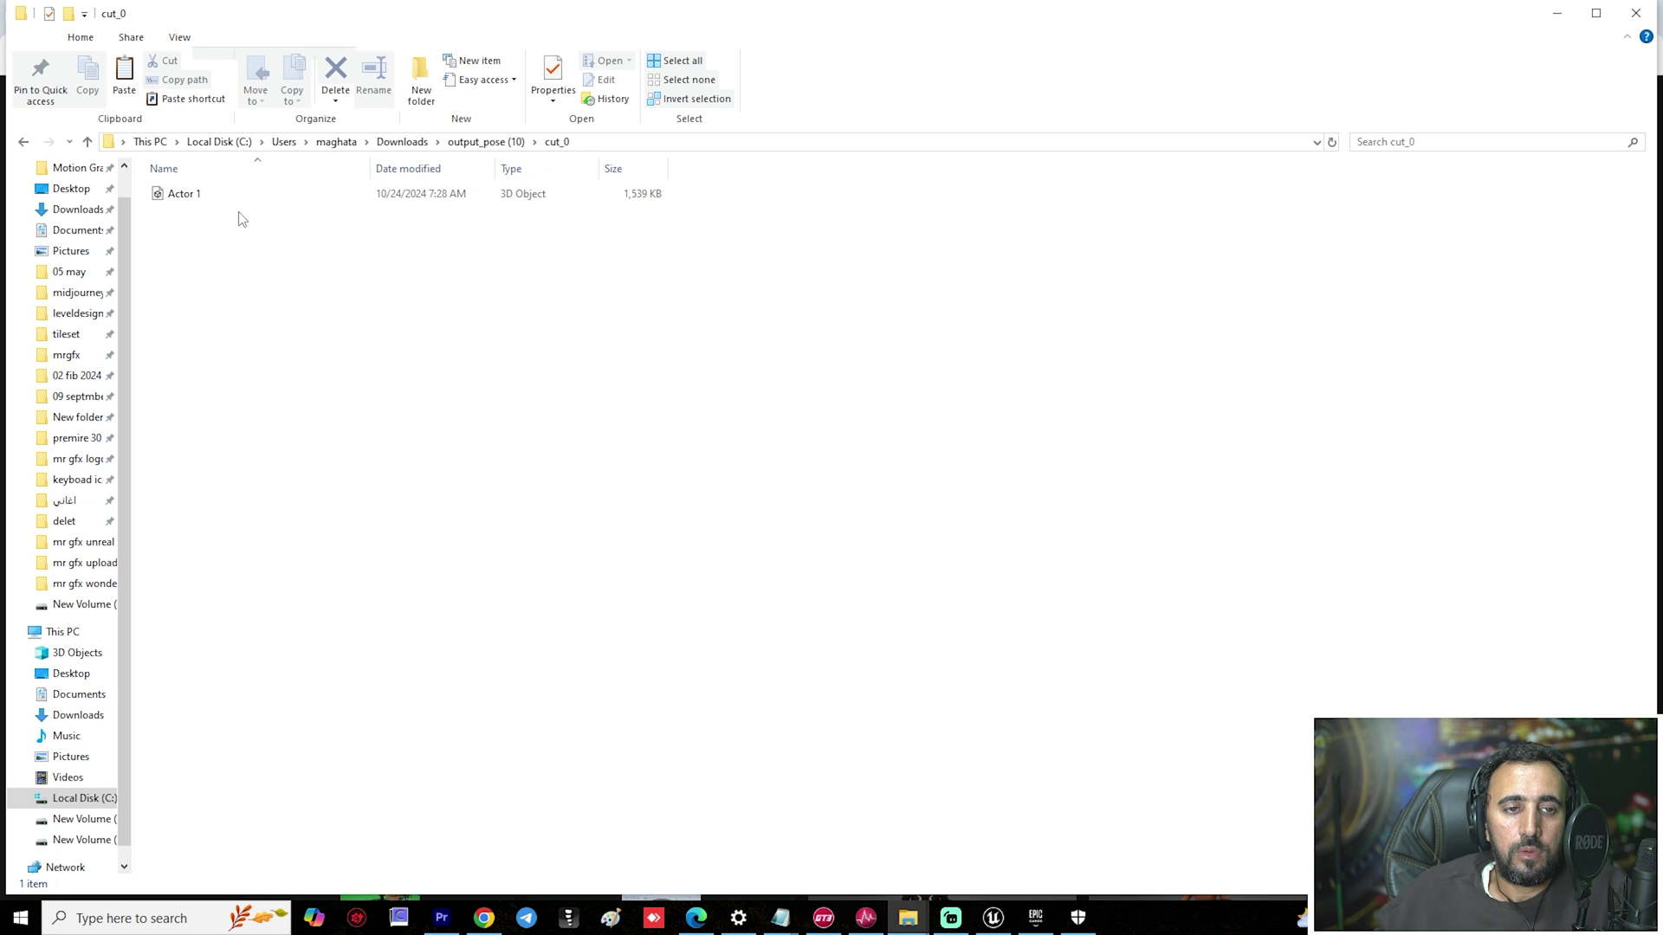
click(192, 199)
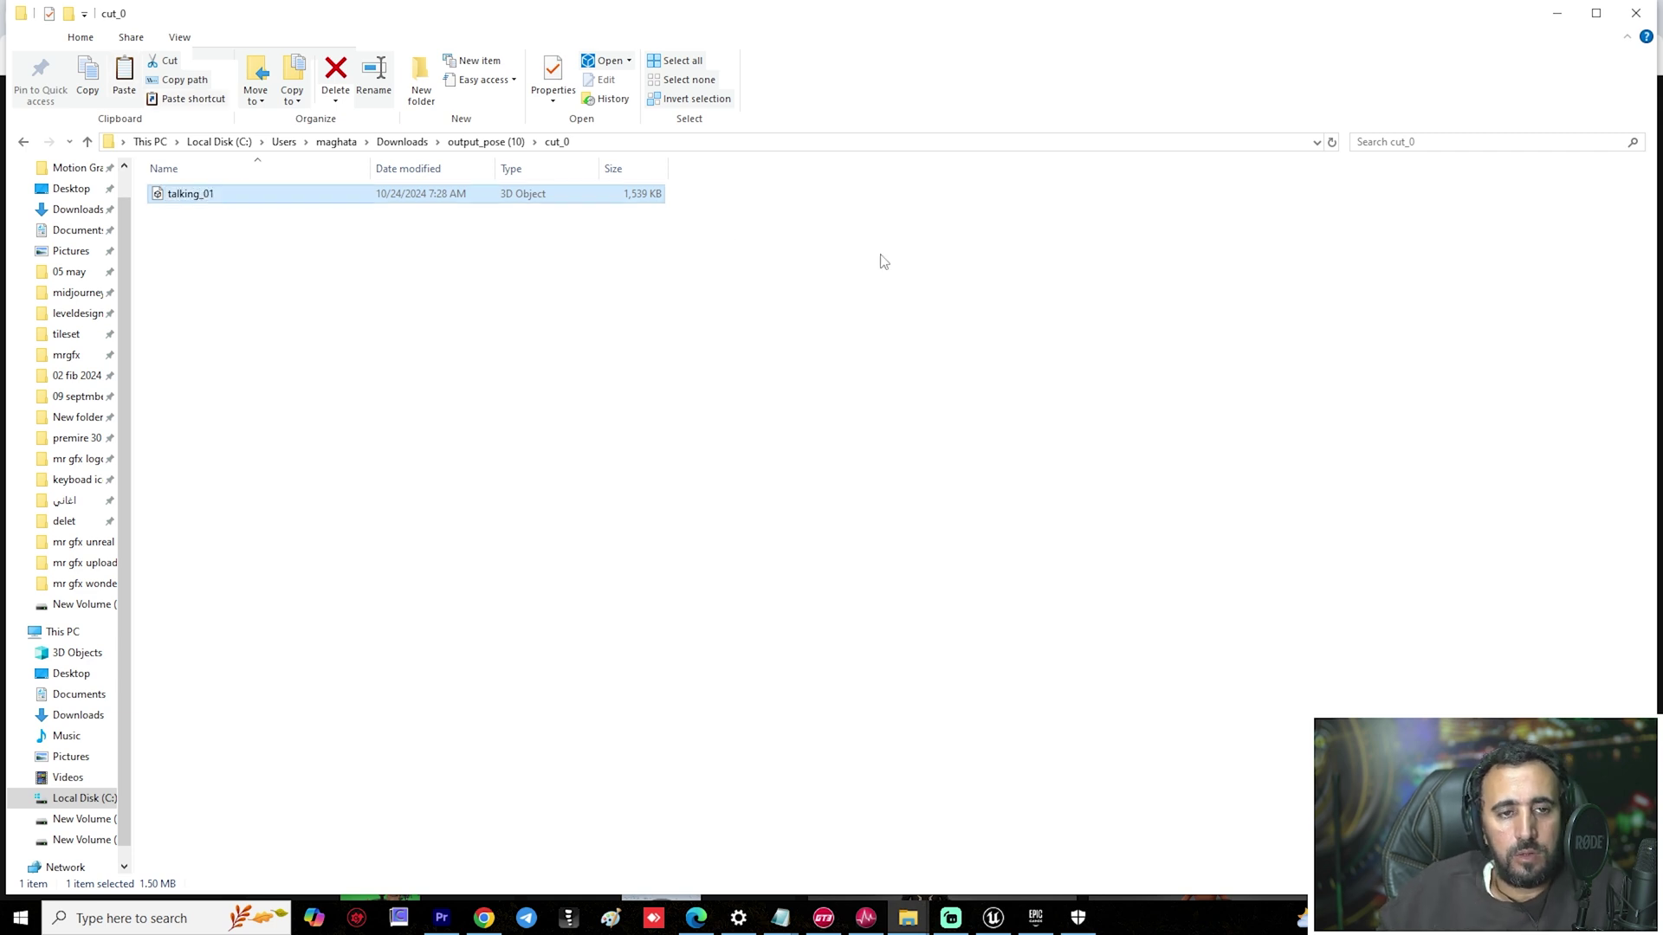
Open the anim folder of mr_gfx_wonder_meta in Unreal Engine and start importing talking_01 from cut_0 into it.
drag(200, 199, 970, 857)
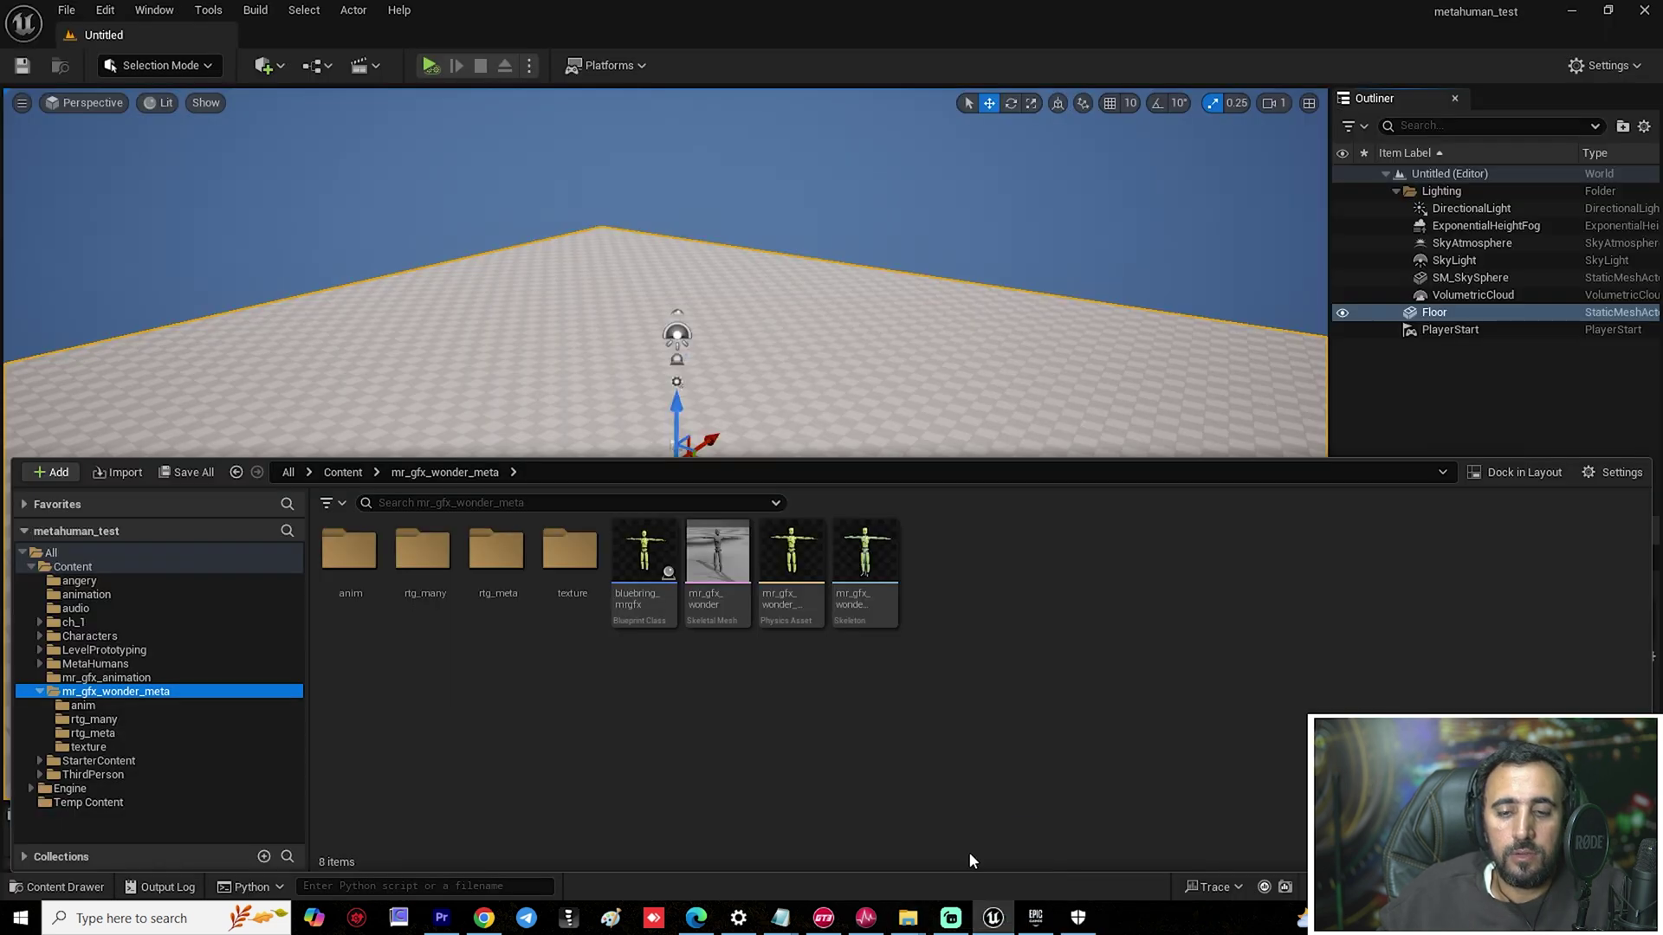
drag(606, 714, 169, 548)
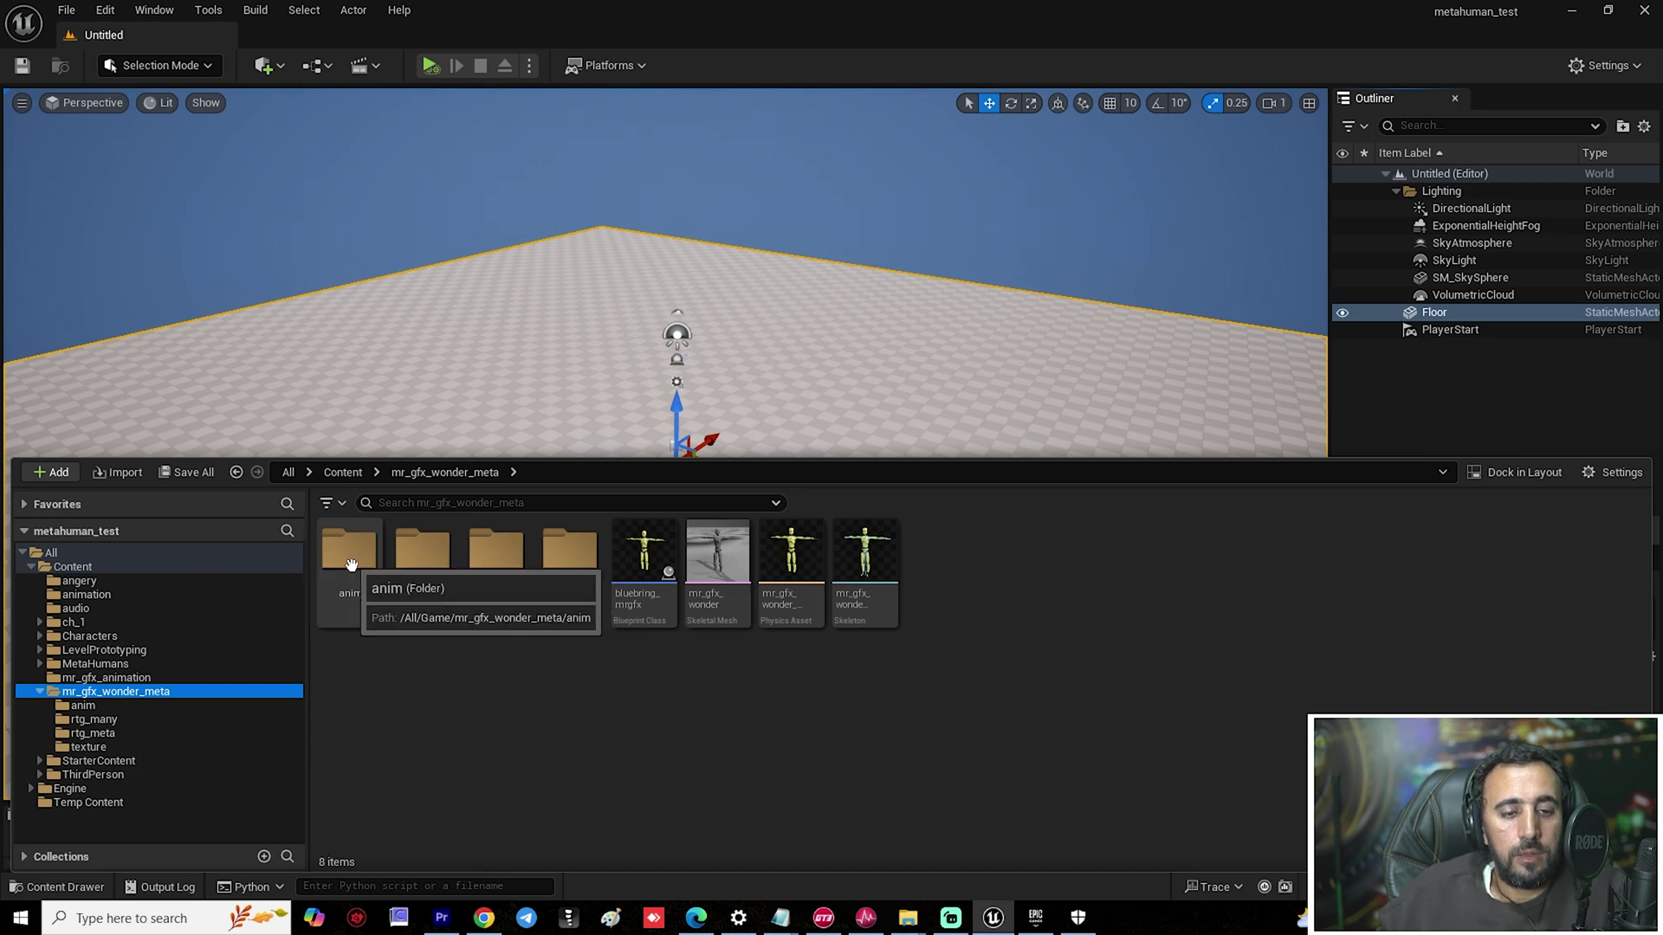
double_click(355, 606)
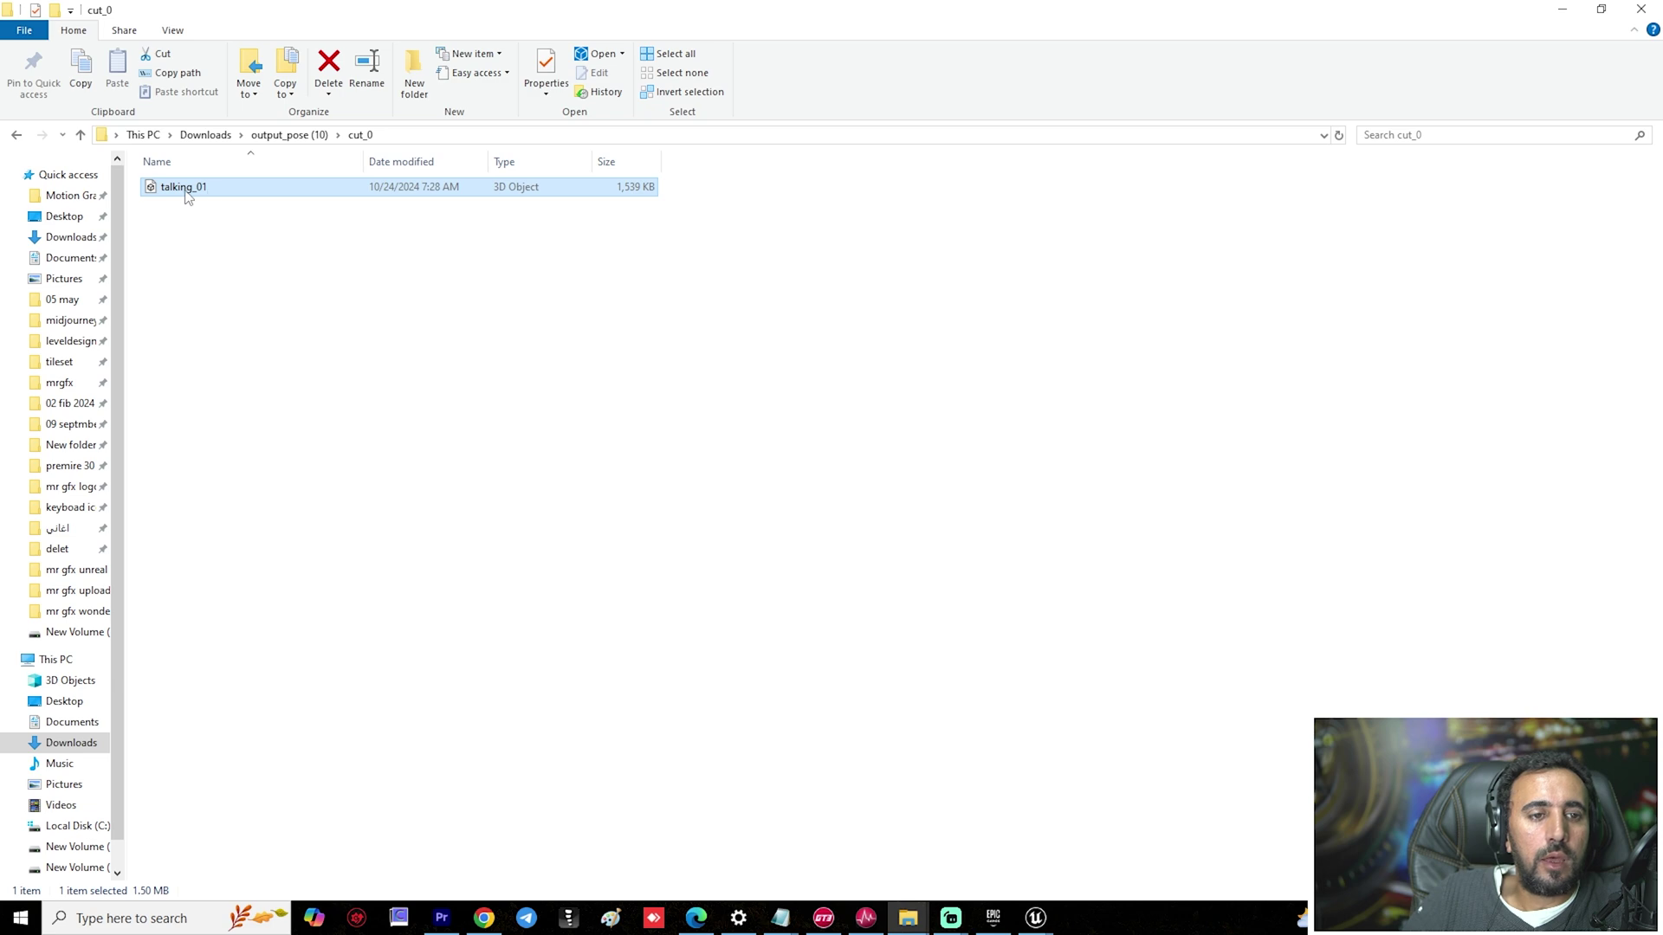
drag(188, 197, 372, 216)
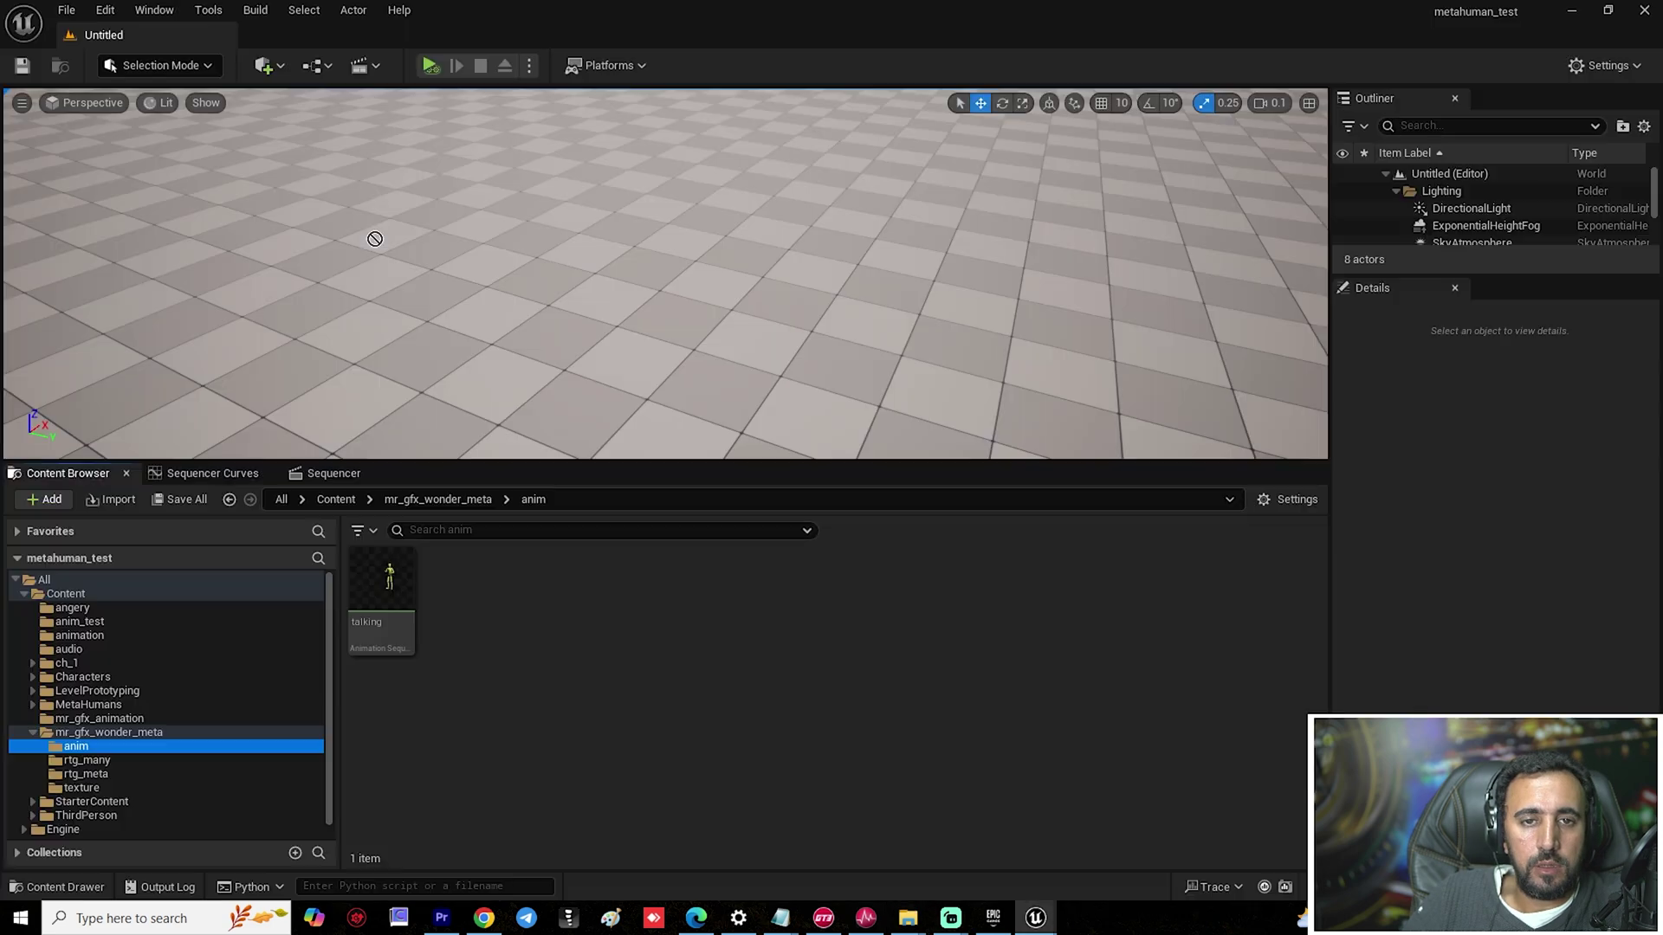
drag(563, 554, 567, 597)
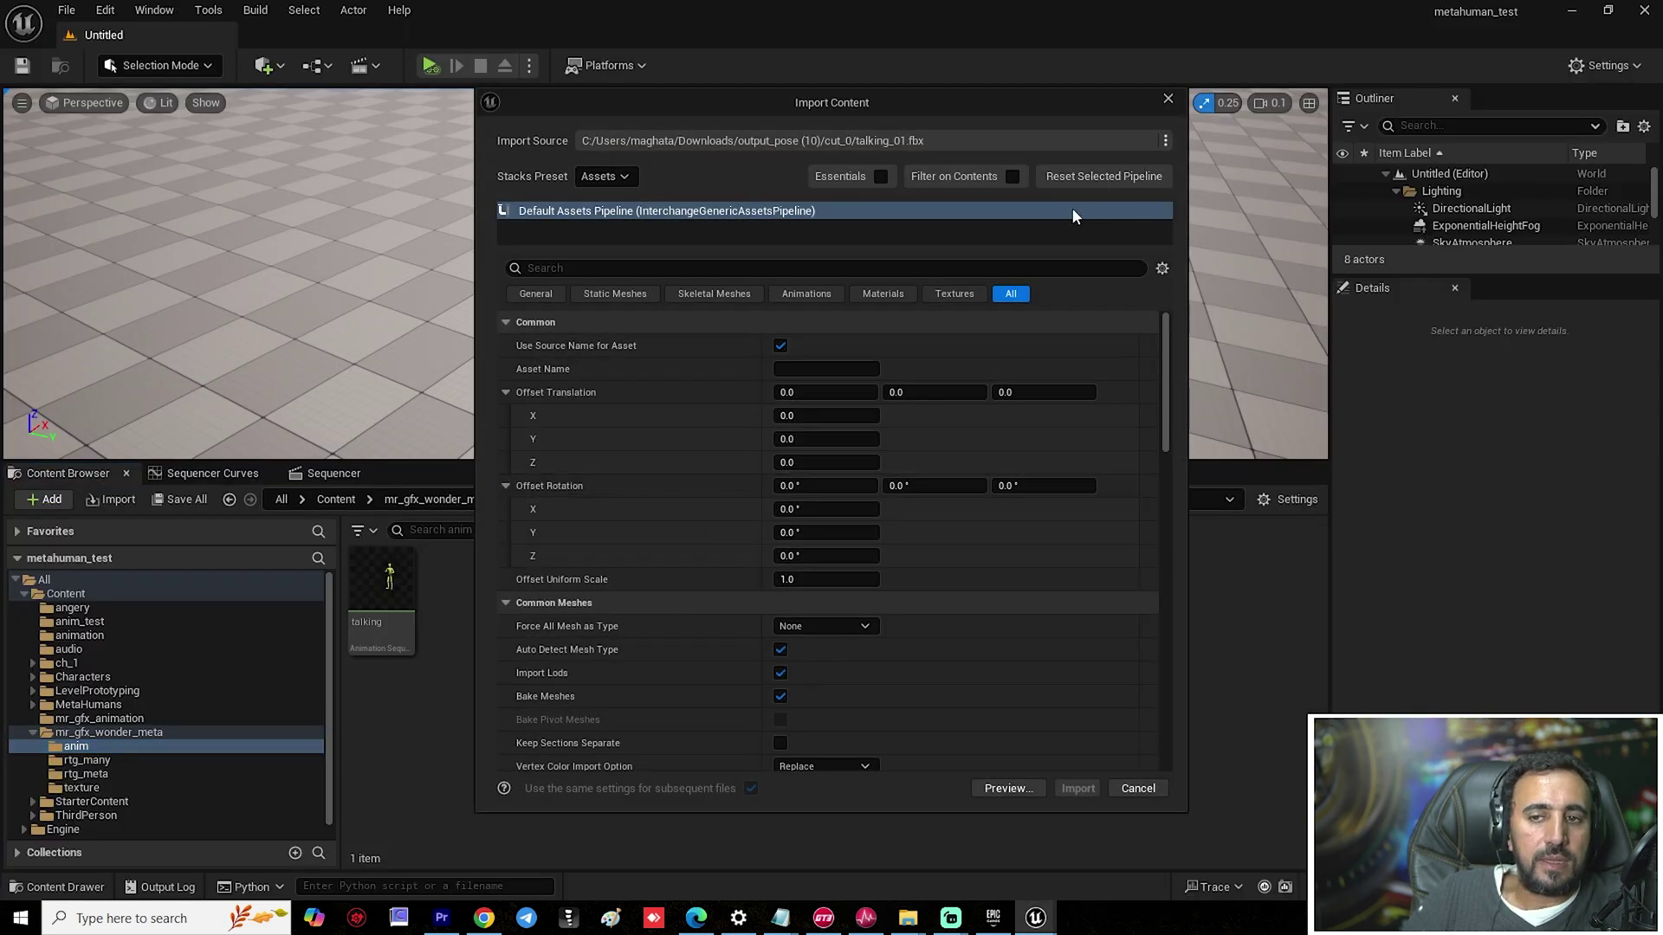
Import talking_01 with an Offset Uniform Scale of 0.01 and mr_gfx_wonder_Skeleton as the skeleton.
scroll(609, 436, down, 3)
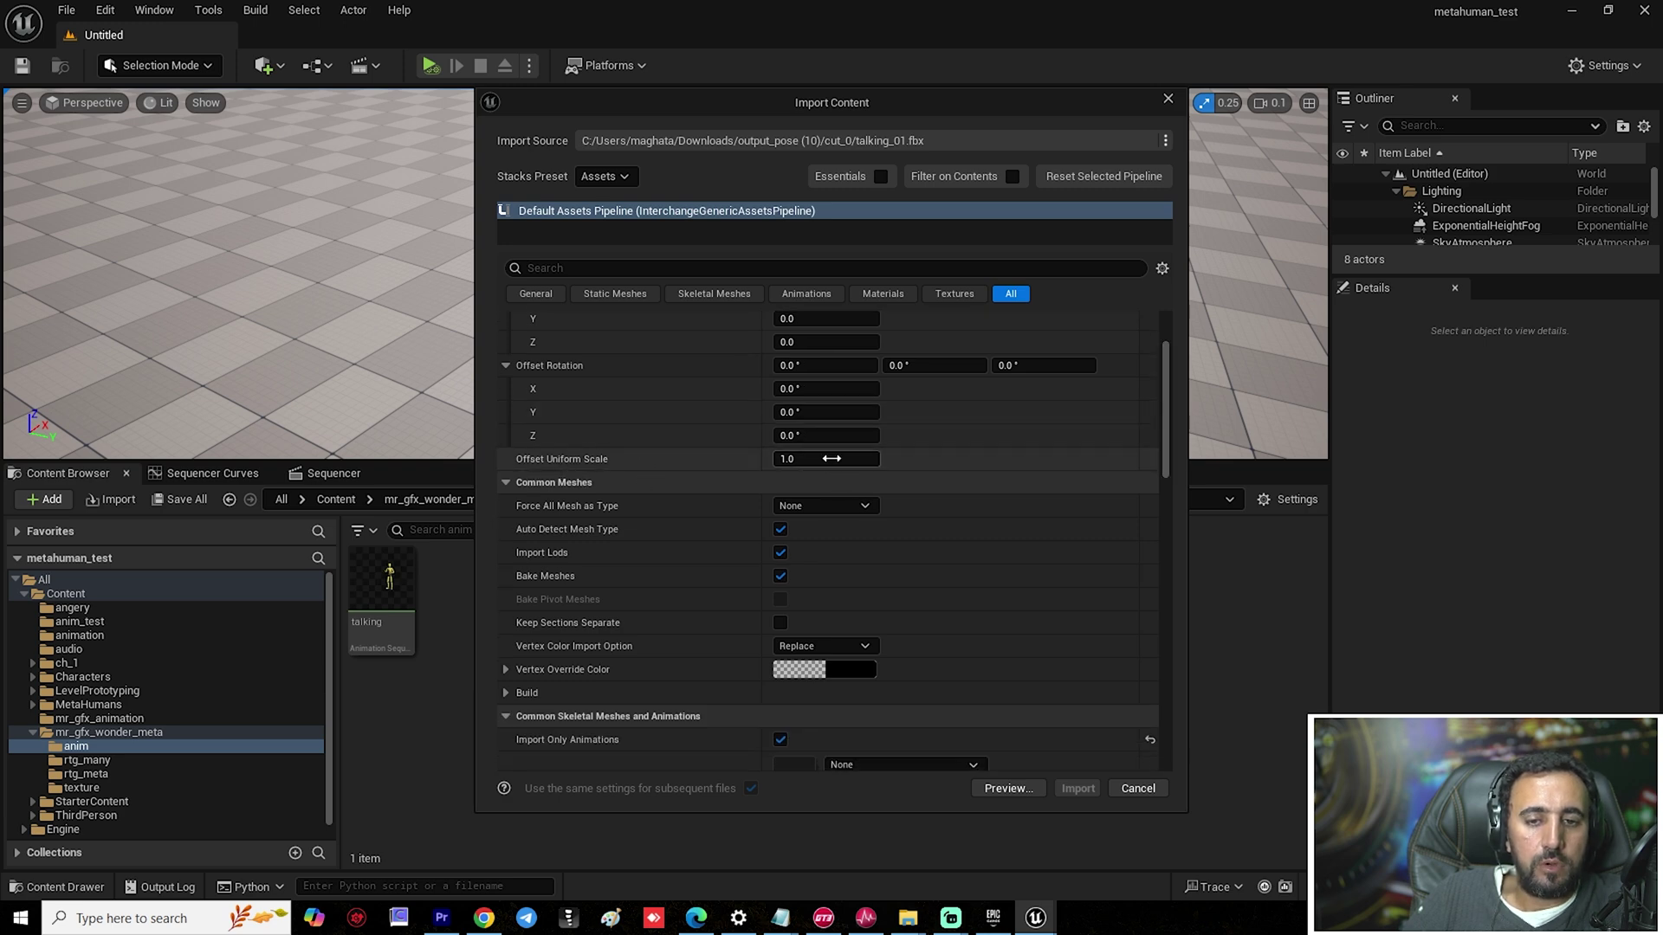
click(838, 465)
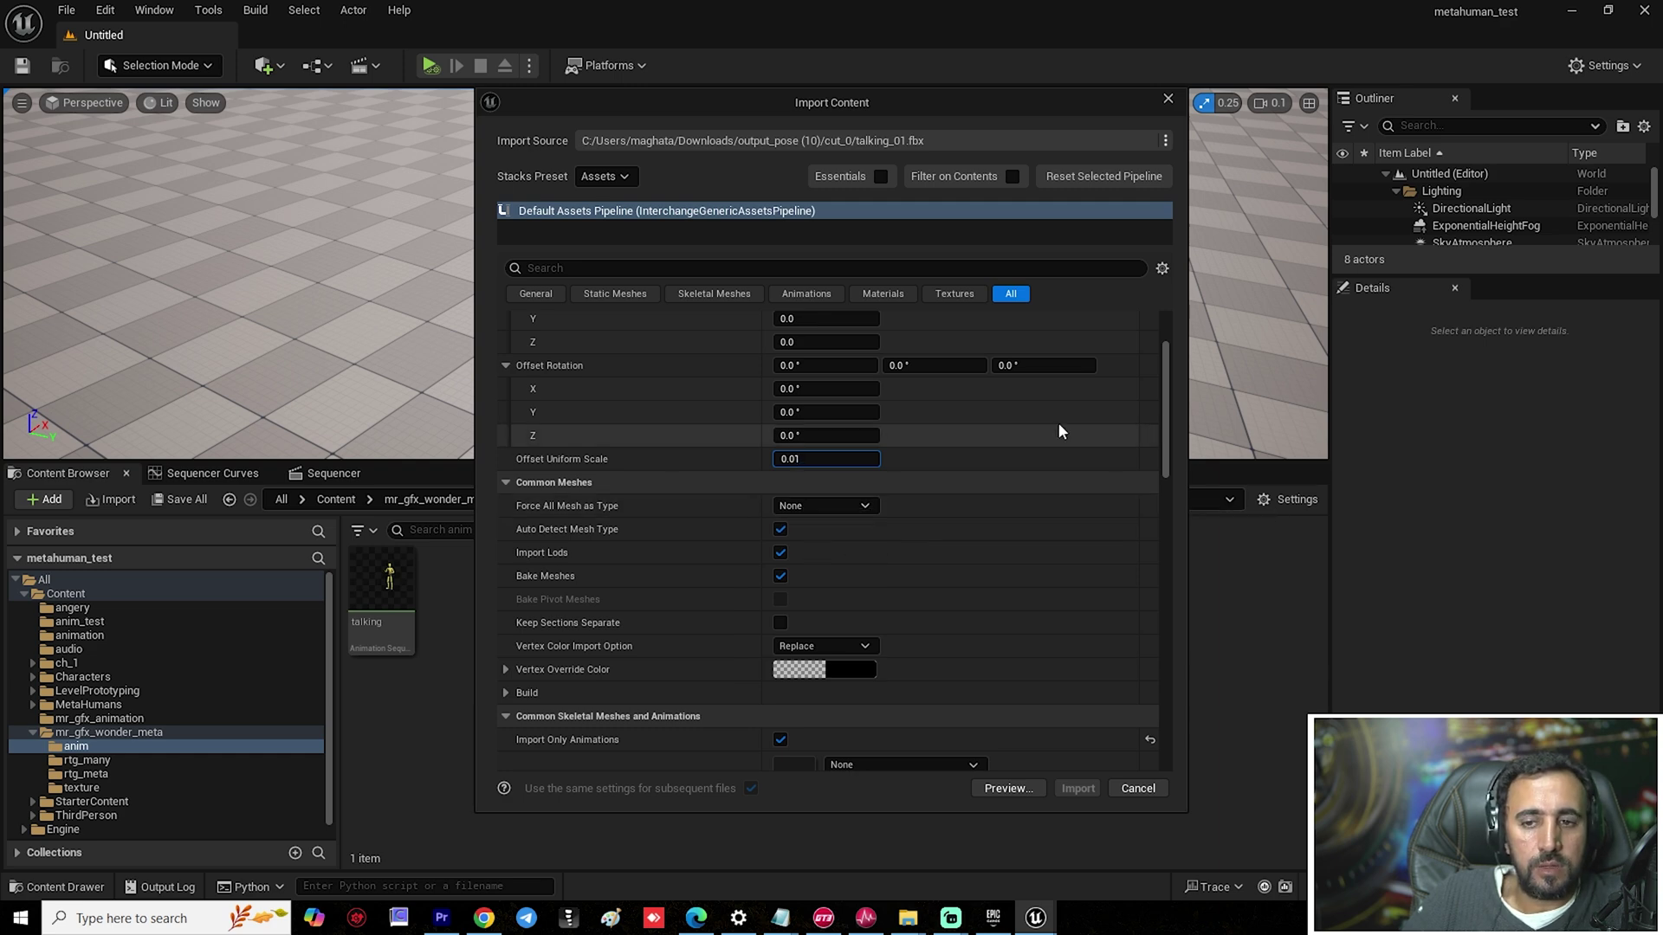
drag(1171, 392, 1173, 442)
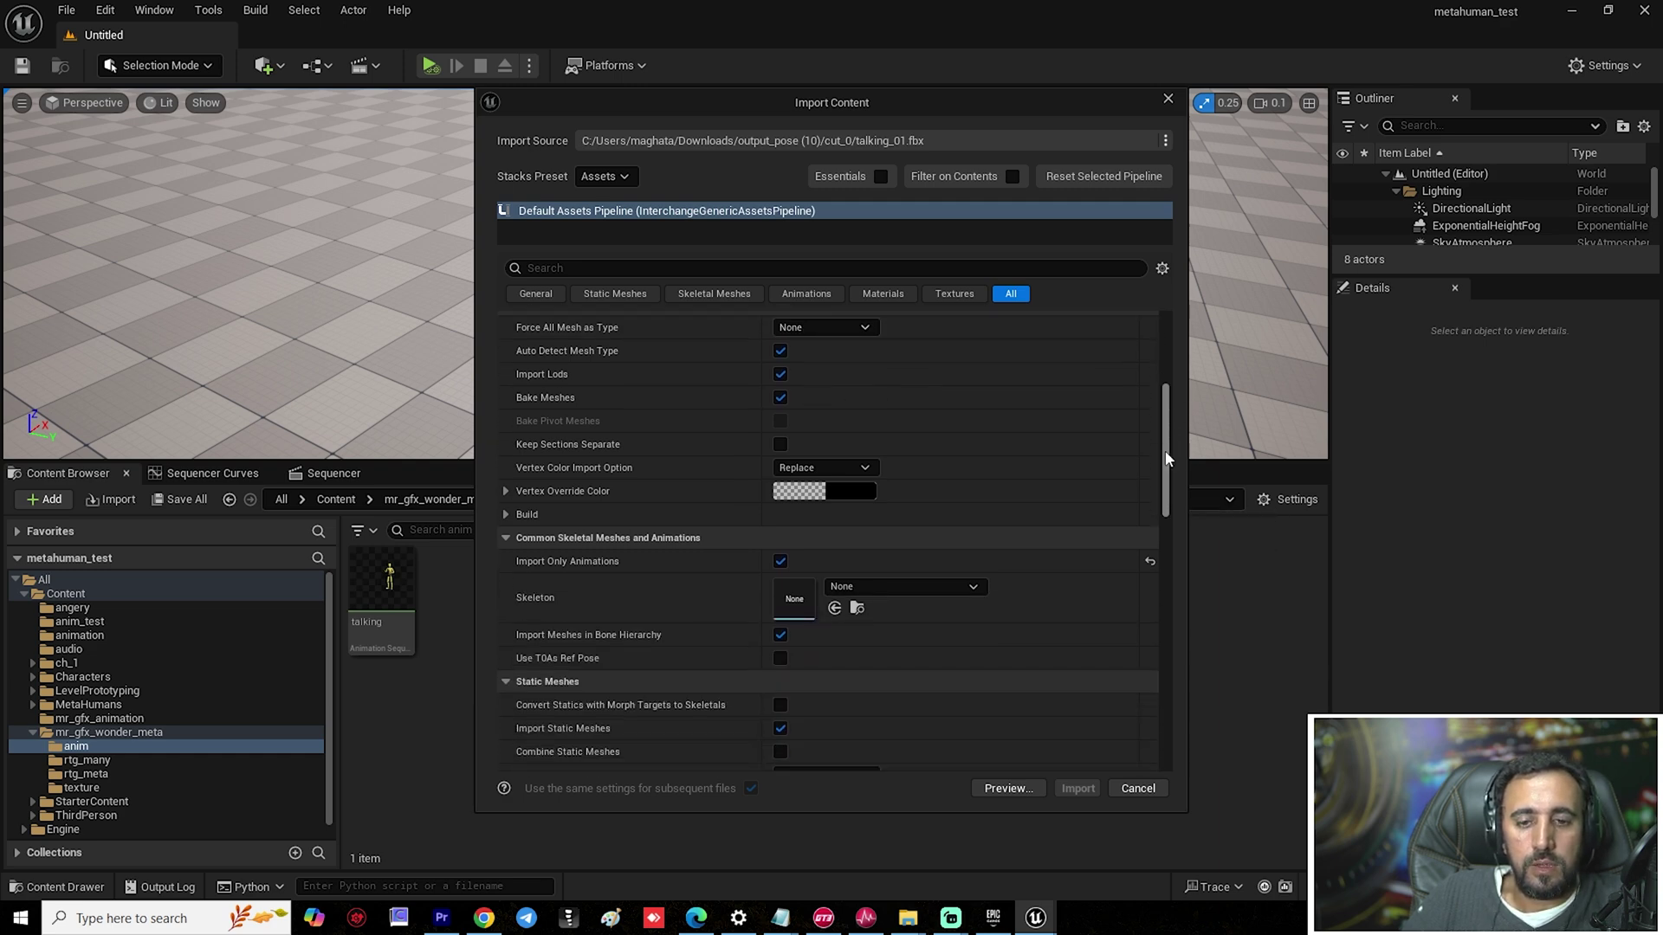
click(965, 589)
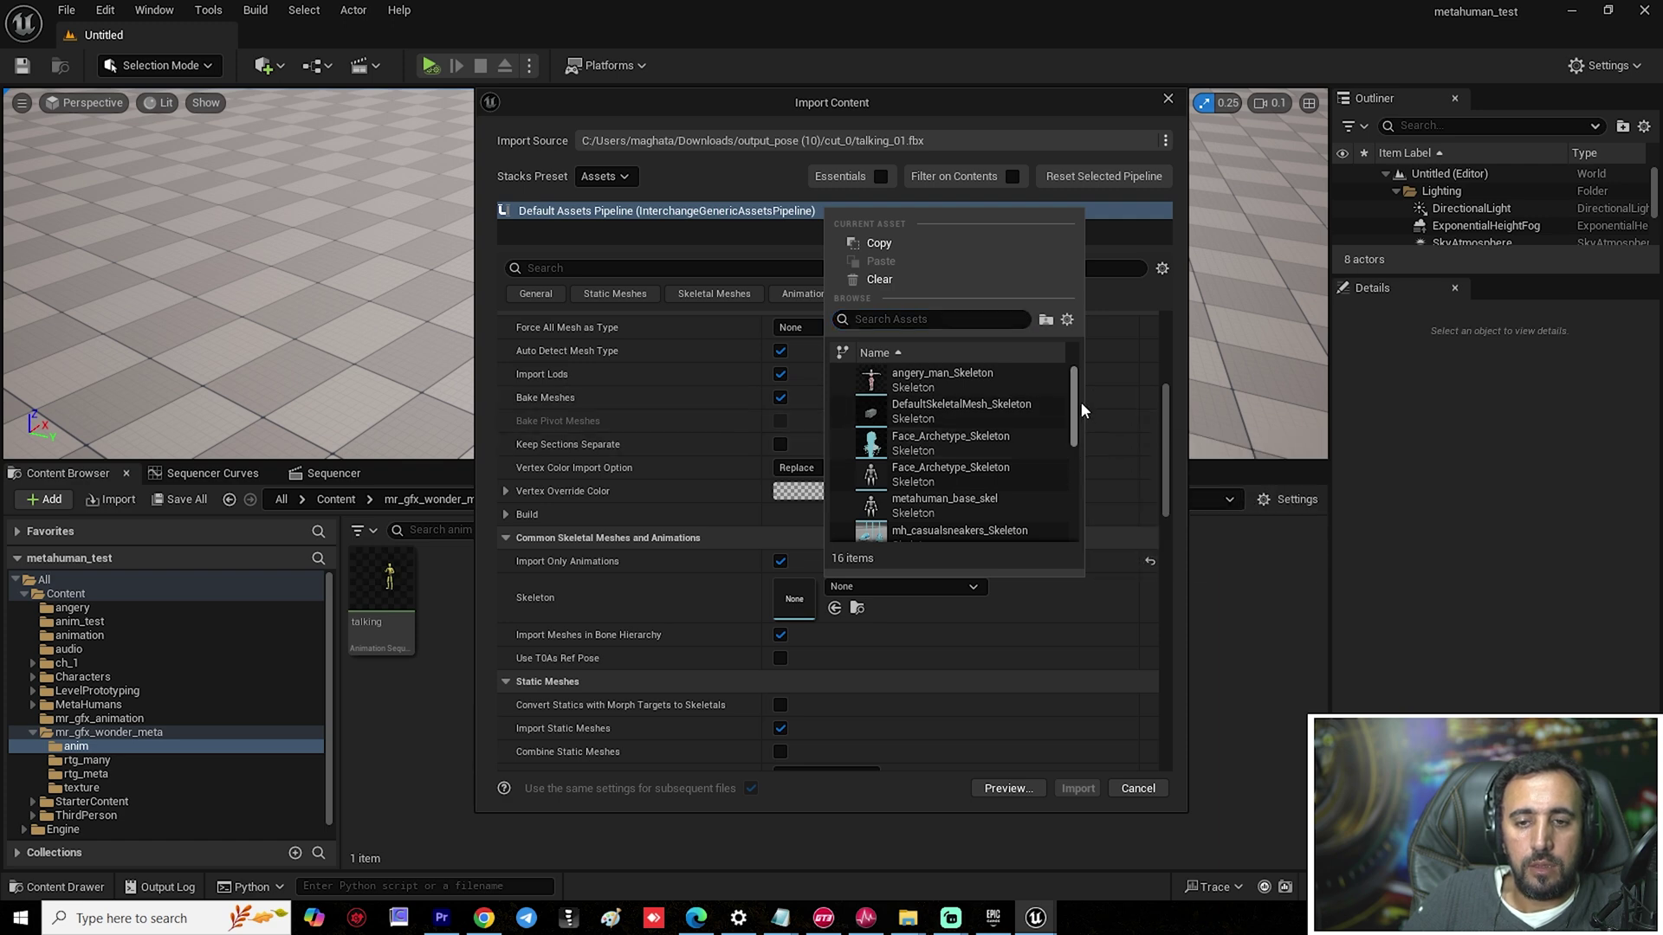
drag(1075, 408, 1076, 447)
click(922, 444)
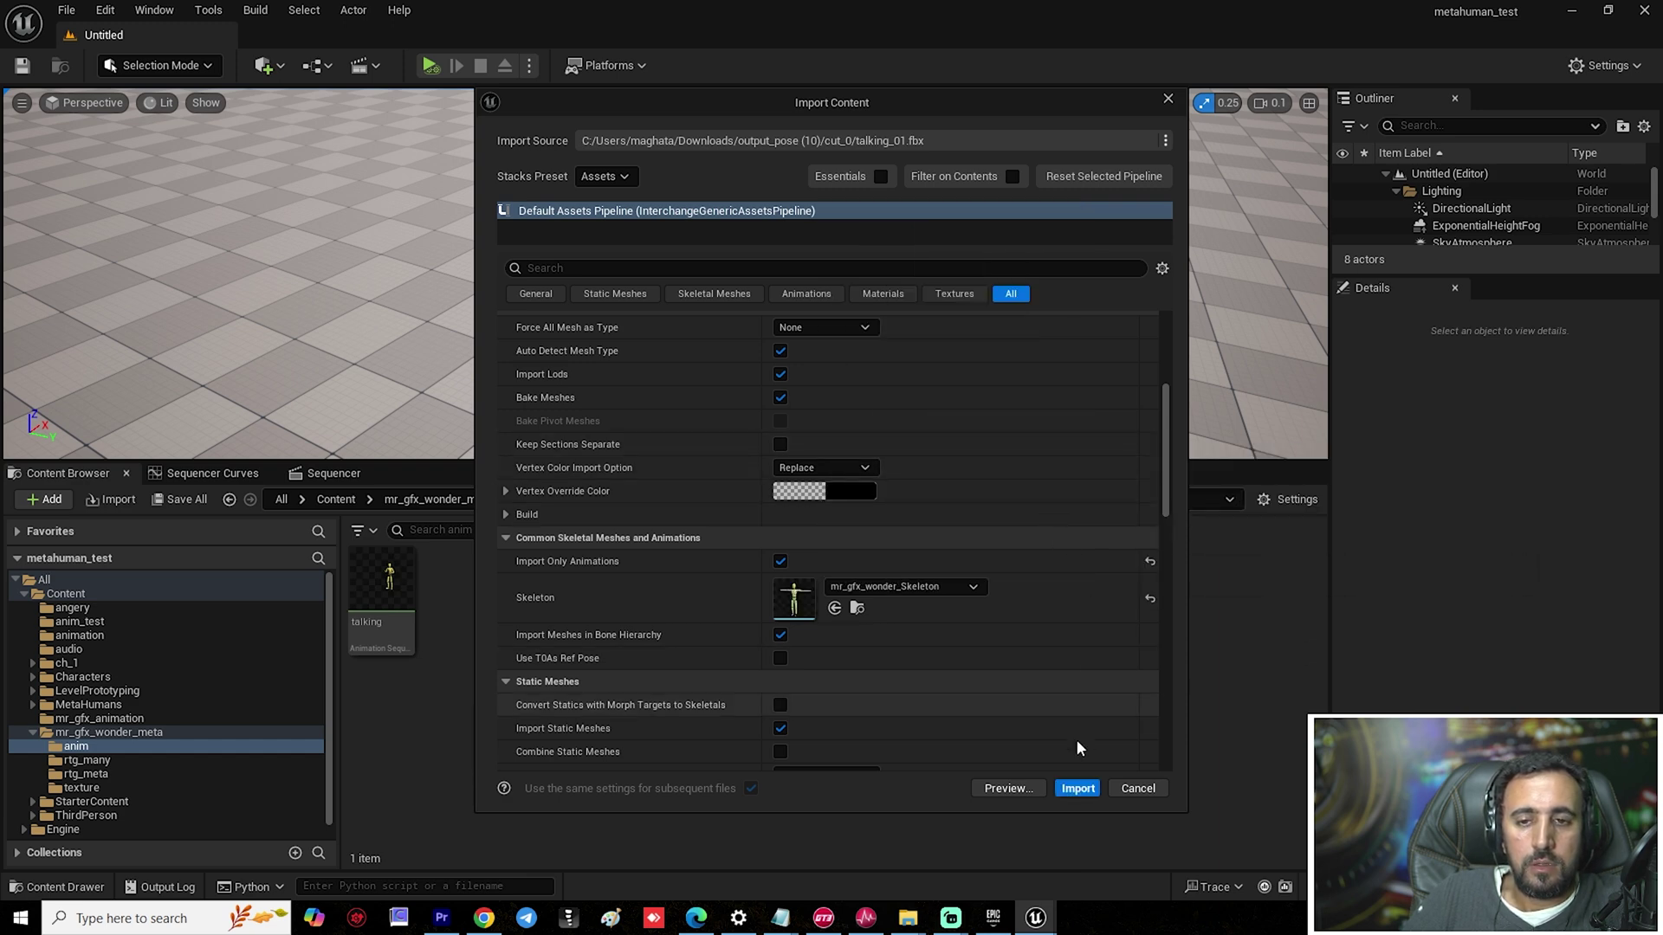
click(1078, 788)
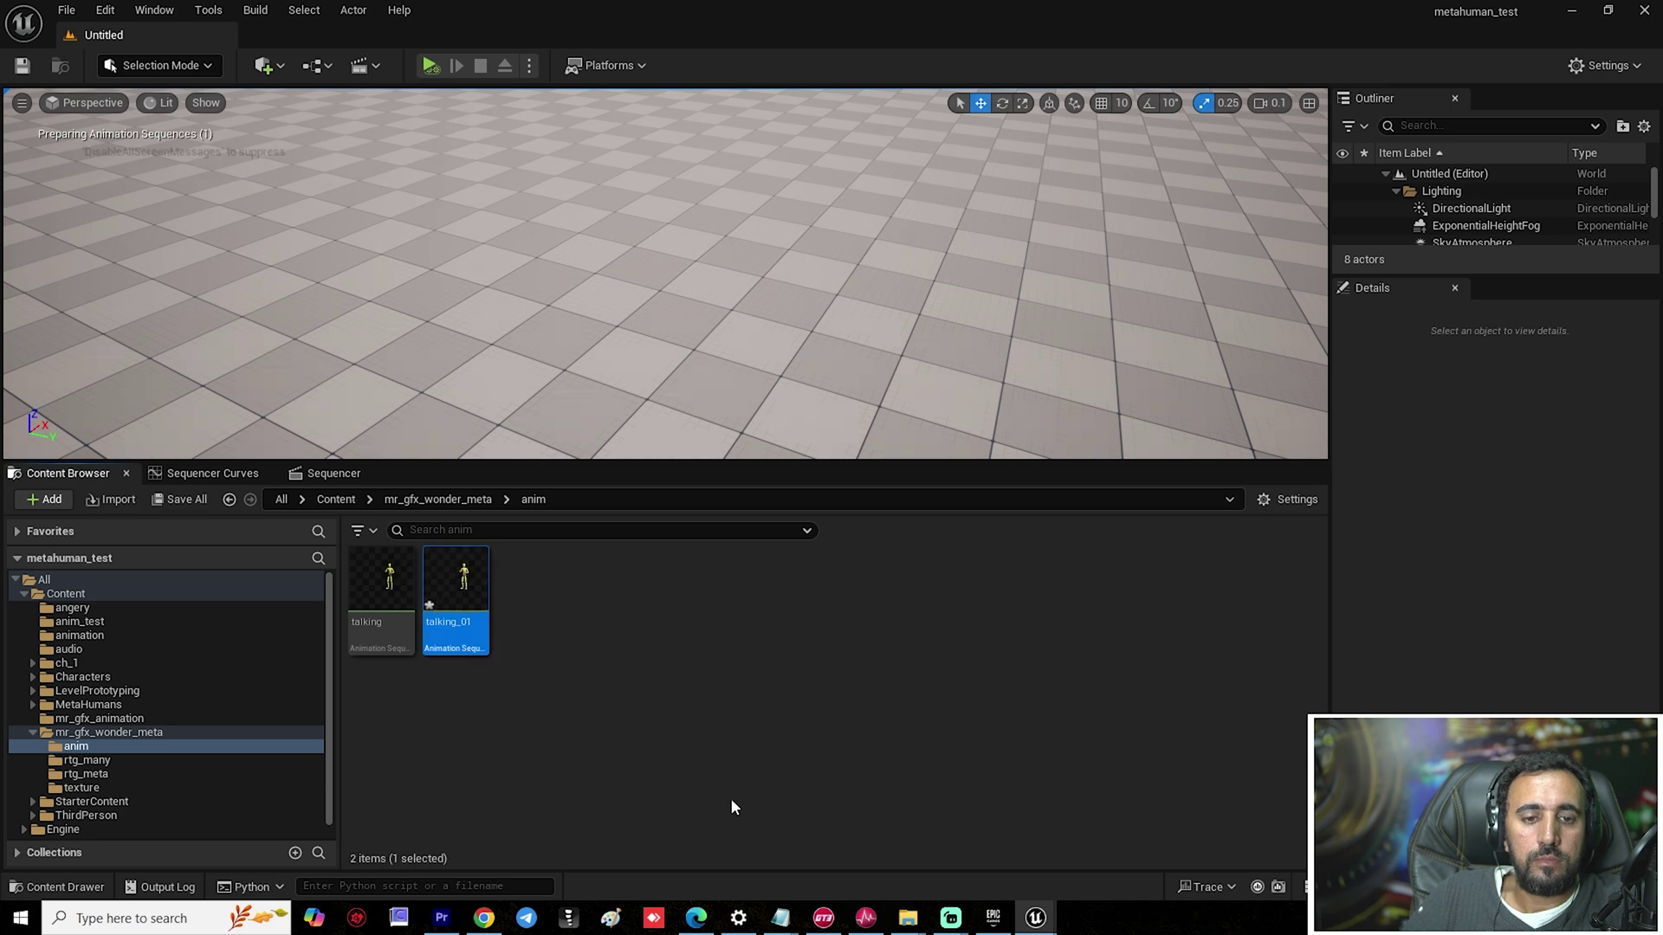
Place the talking_01 animation in the level and raise it to a Z location of about 102.
drag(540, 417, 569, 367)
right_drag(568, 367, 520, 320)
right_drag(1071, 235, 1071, 286)
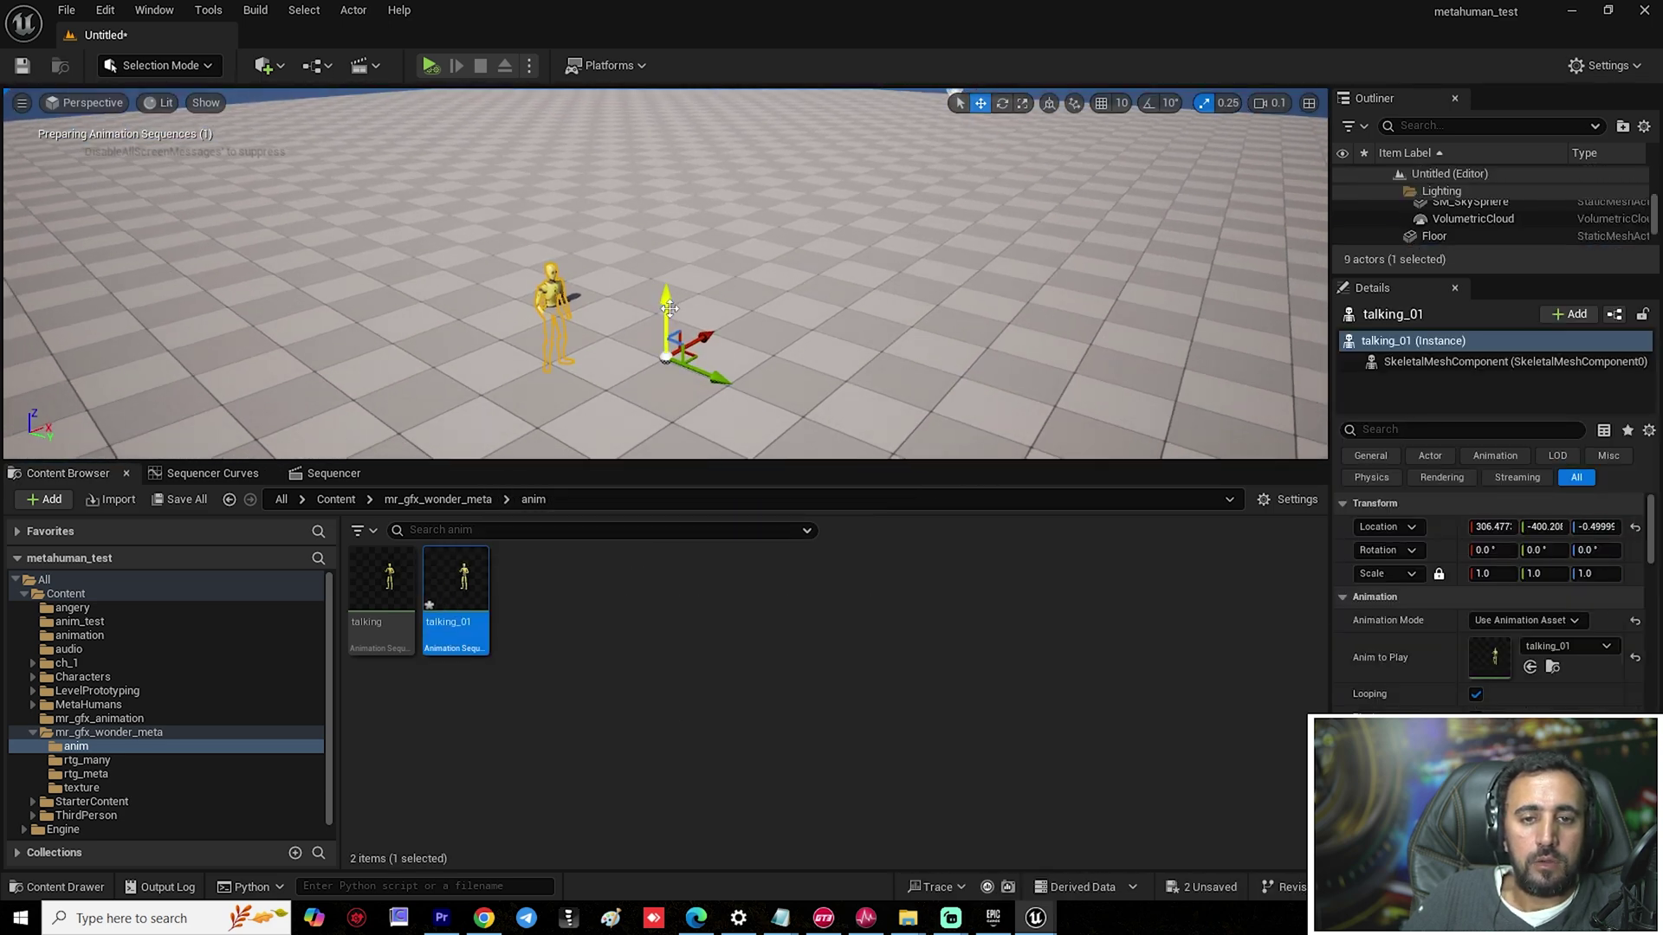
drag(668, 312, 657, 223)
right_drag(657, 223, 705, 206)
right_drag(641, 260, 646, 261)
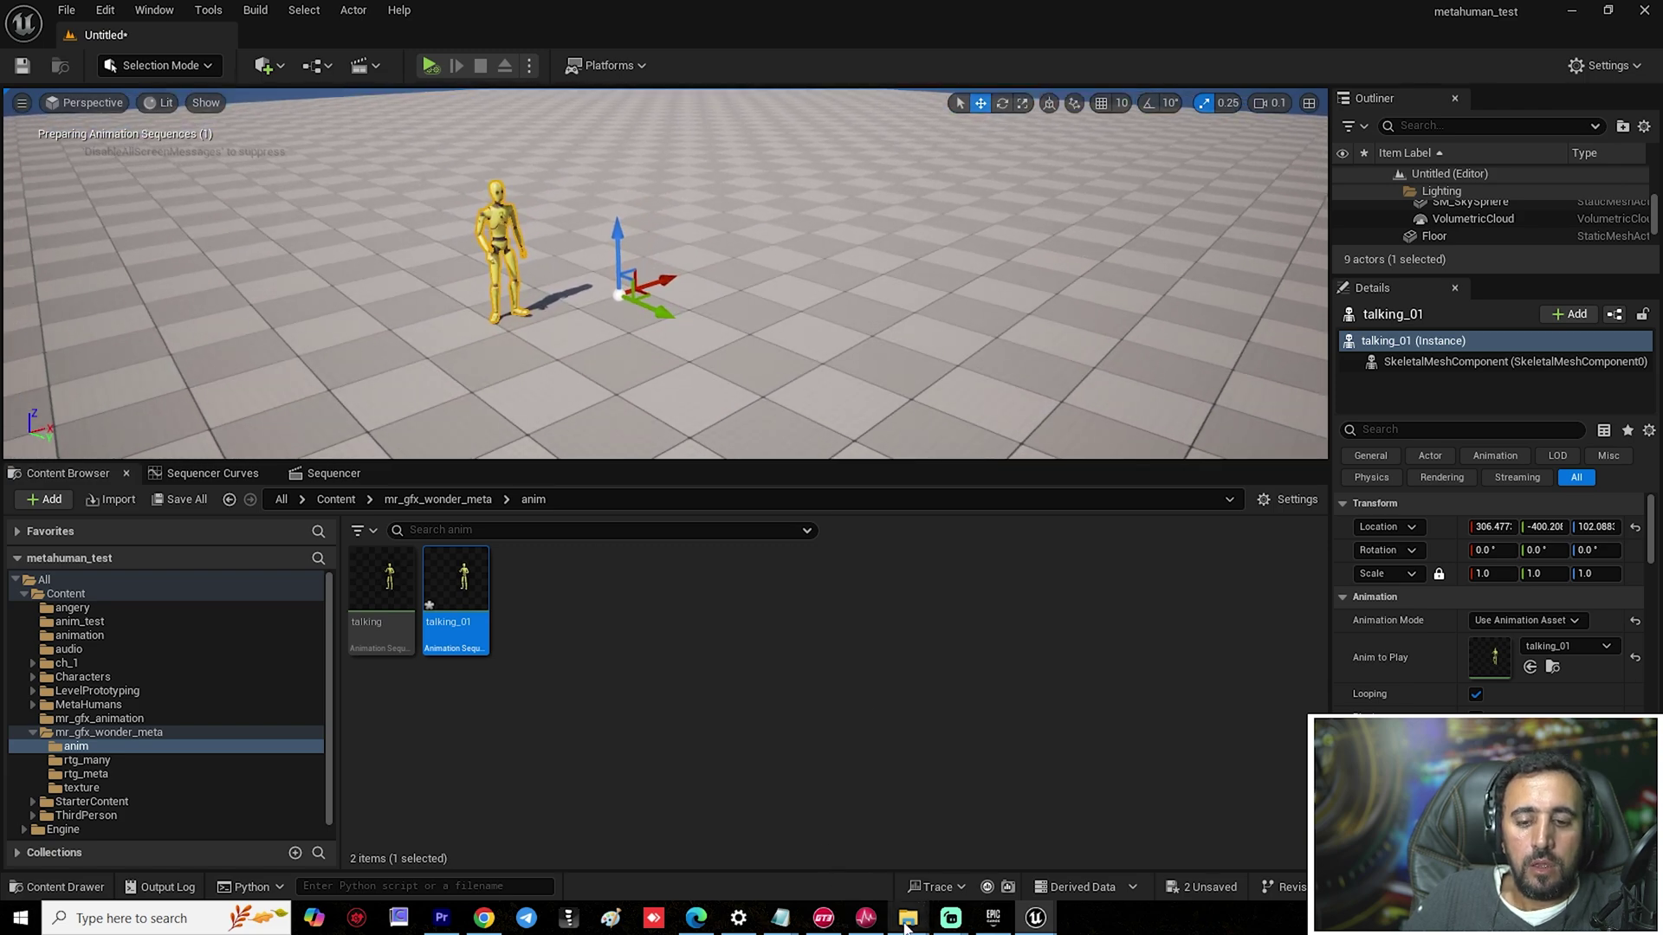
Switch to the cut_0 folder in File Explorer, move its window aside and rename talking_01 as talking_03.
mouse_move(908, 929)
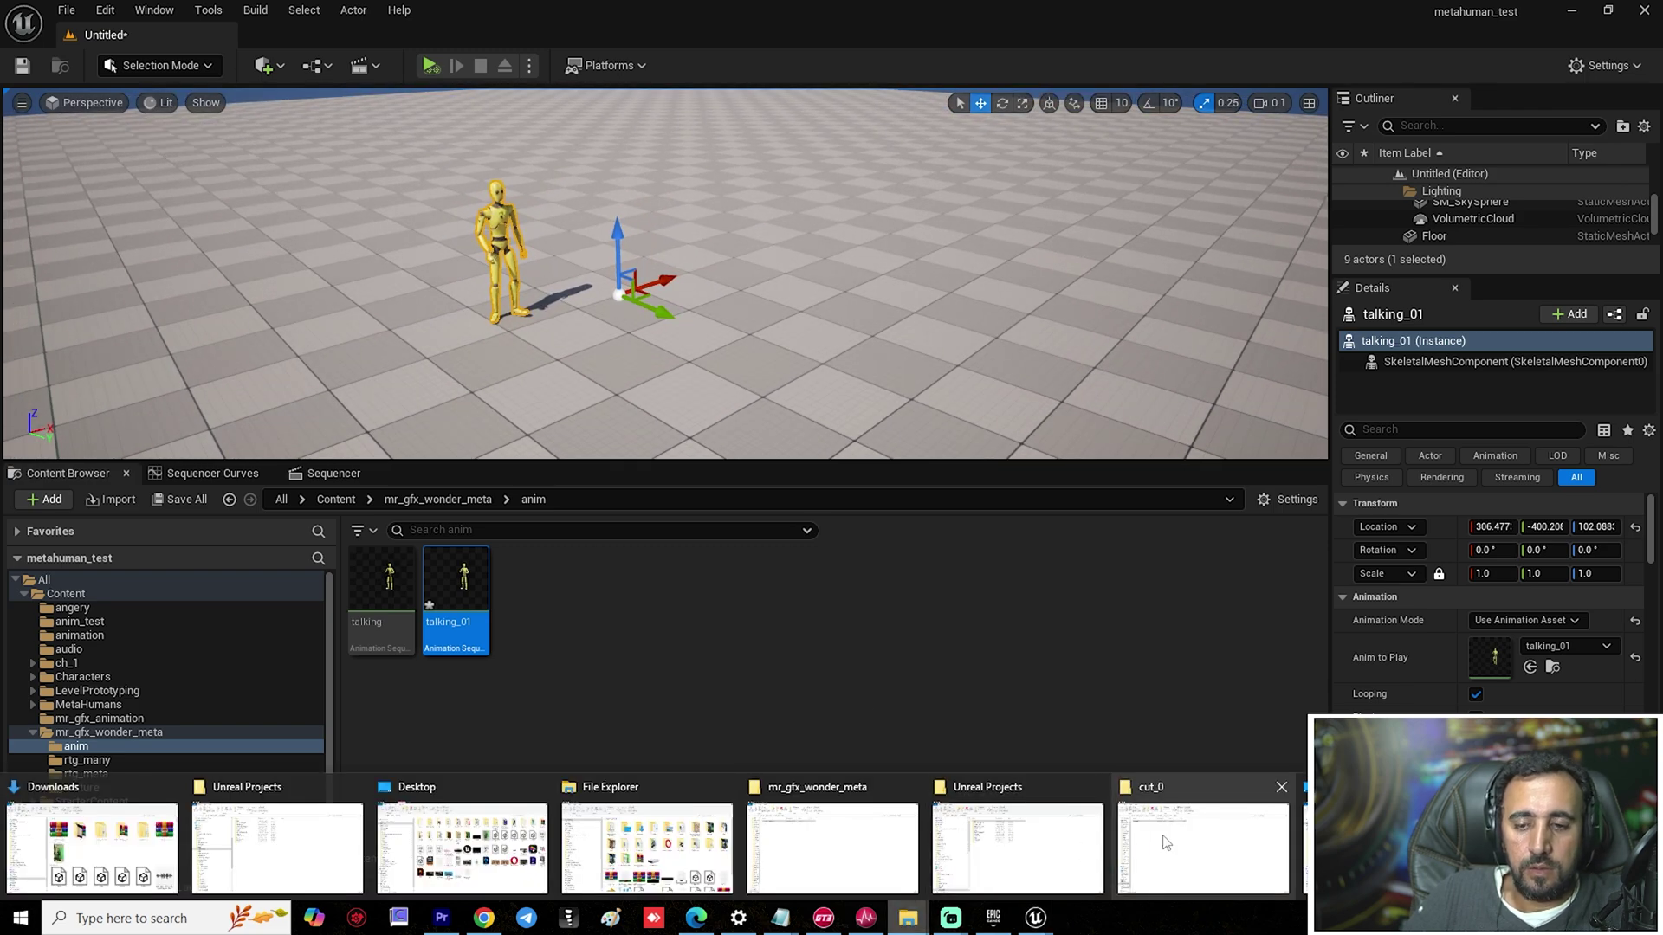
click(1076, 853)
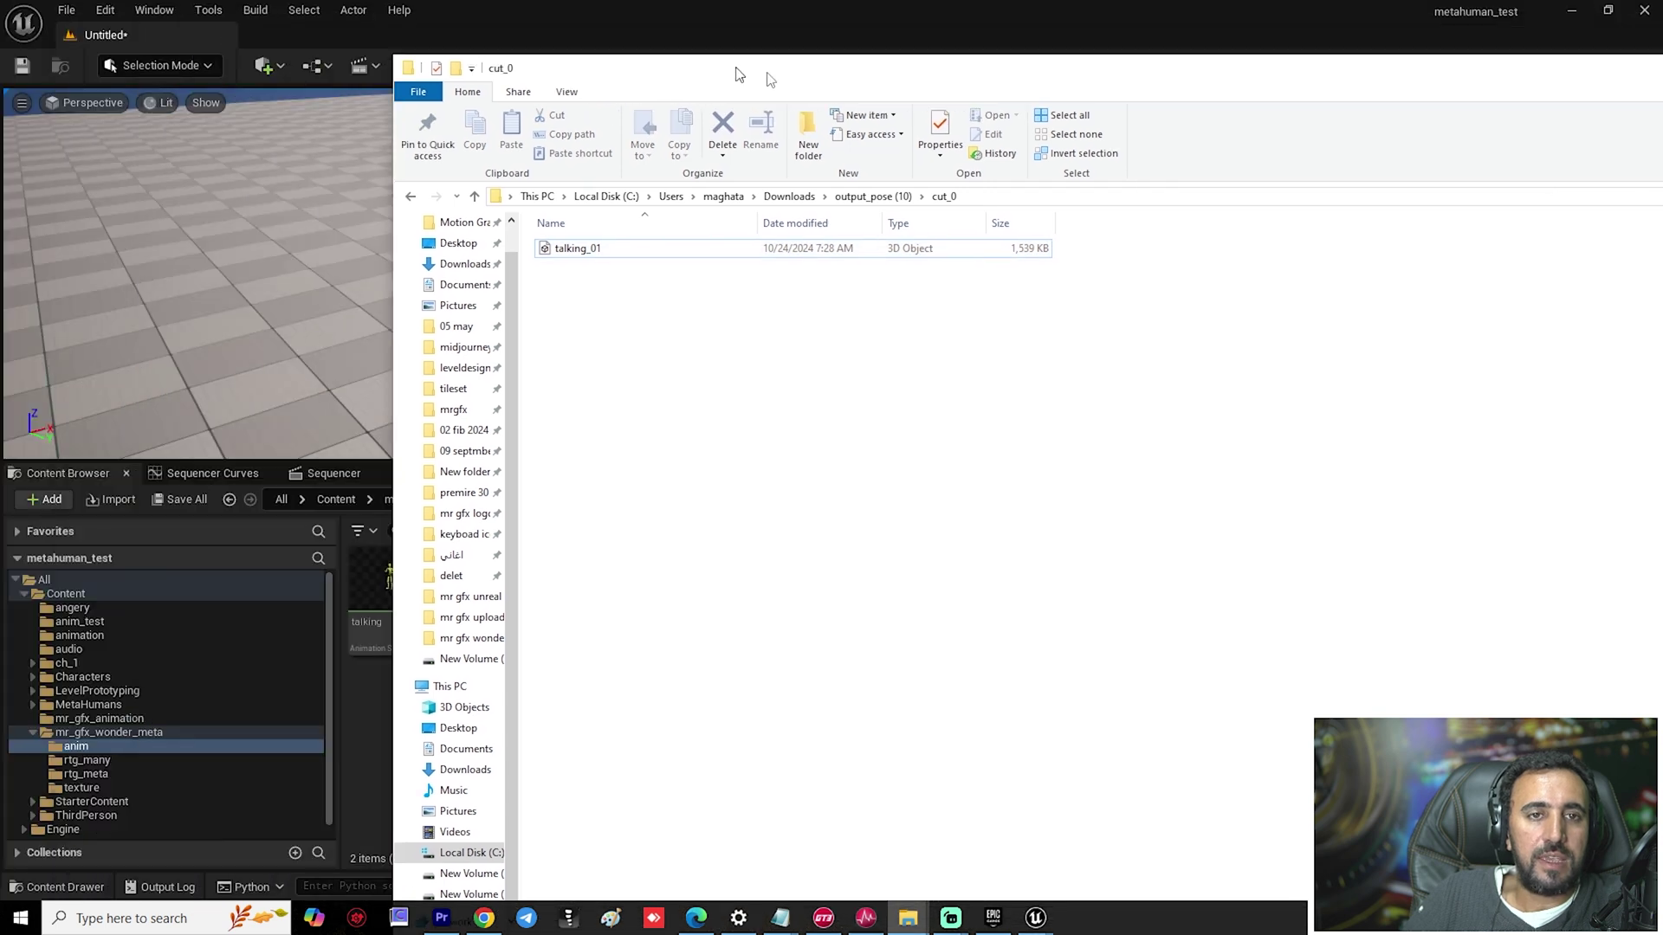
drag(738, 75, 1160, 167)
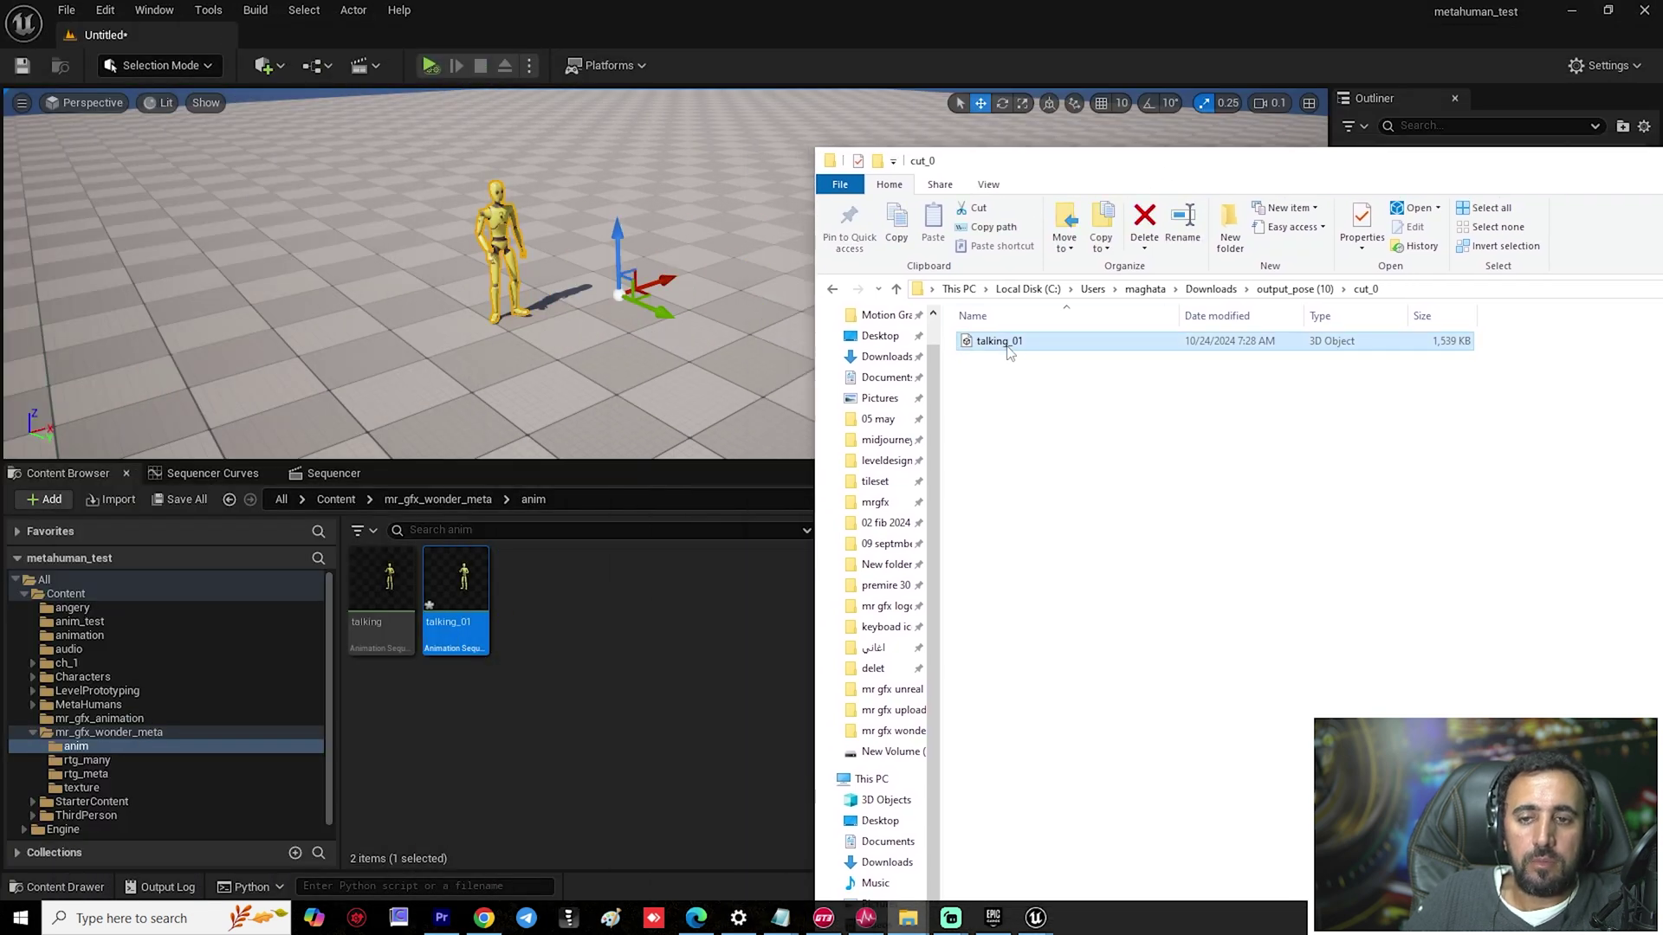
key(Return)
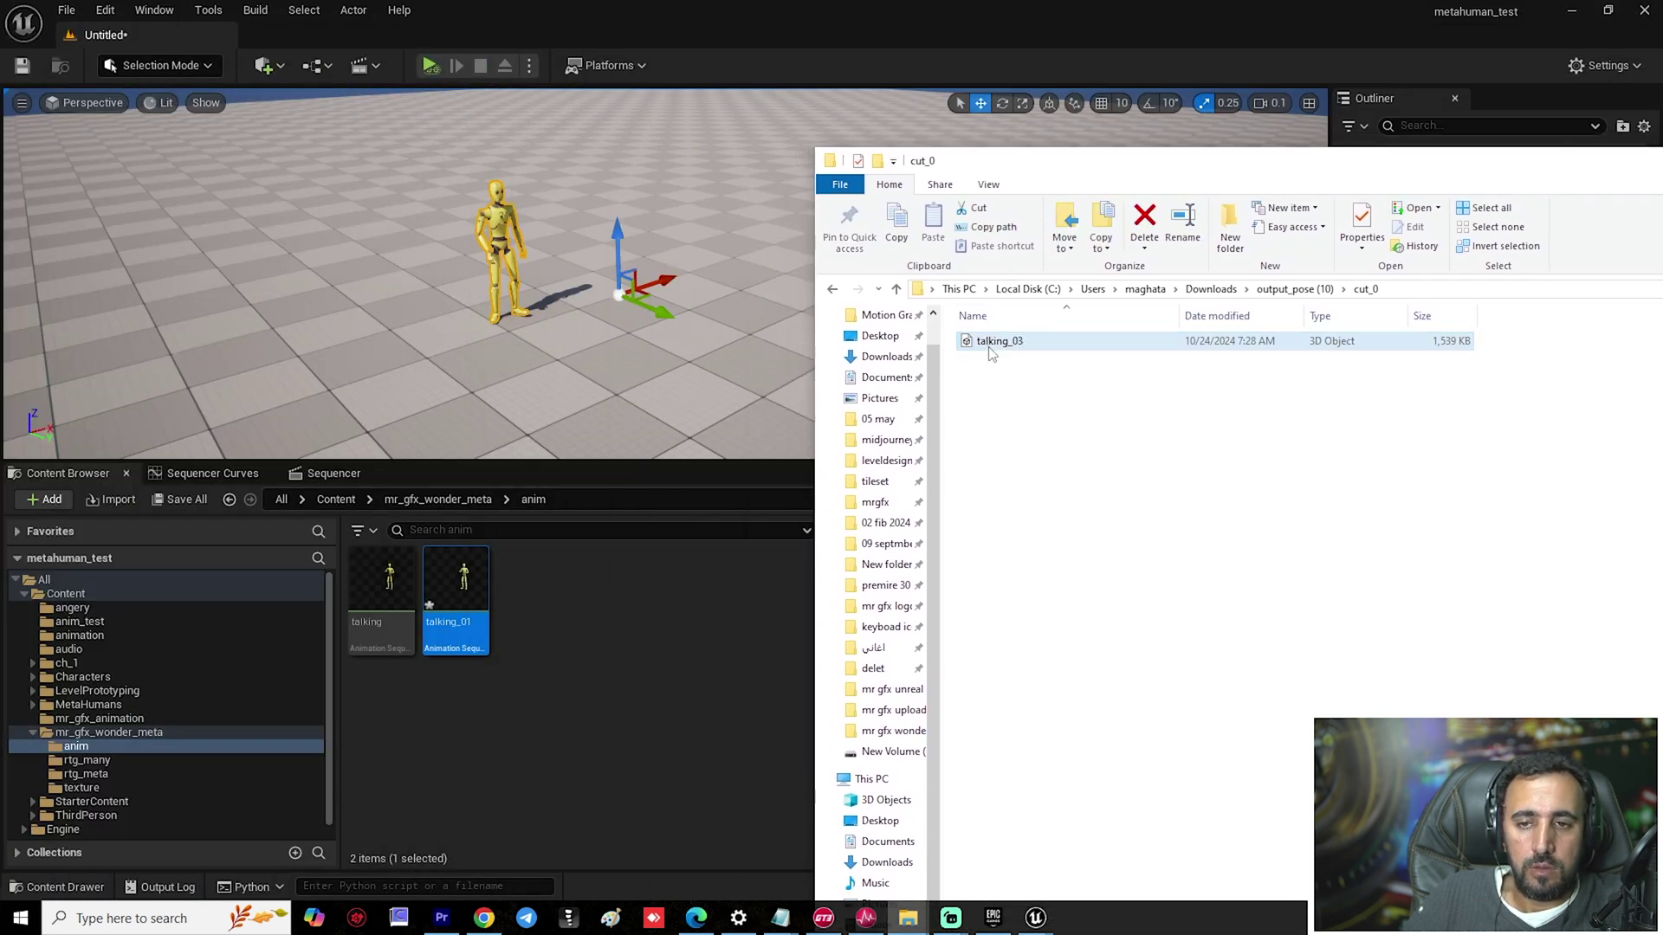
Import talking_03 into the anim folder with the pipeline settings reset to a uniform scale of 1.0 and mr_gfx_wonder_Skeleton as the skeleton.
drag(616, 622, 615, 622)
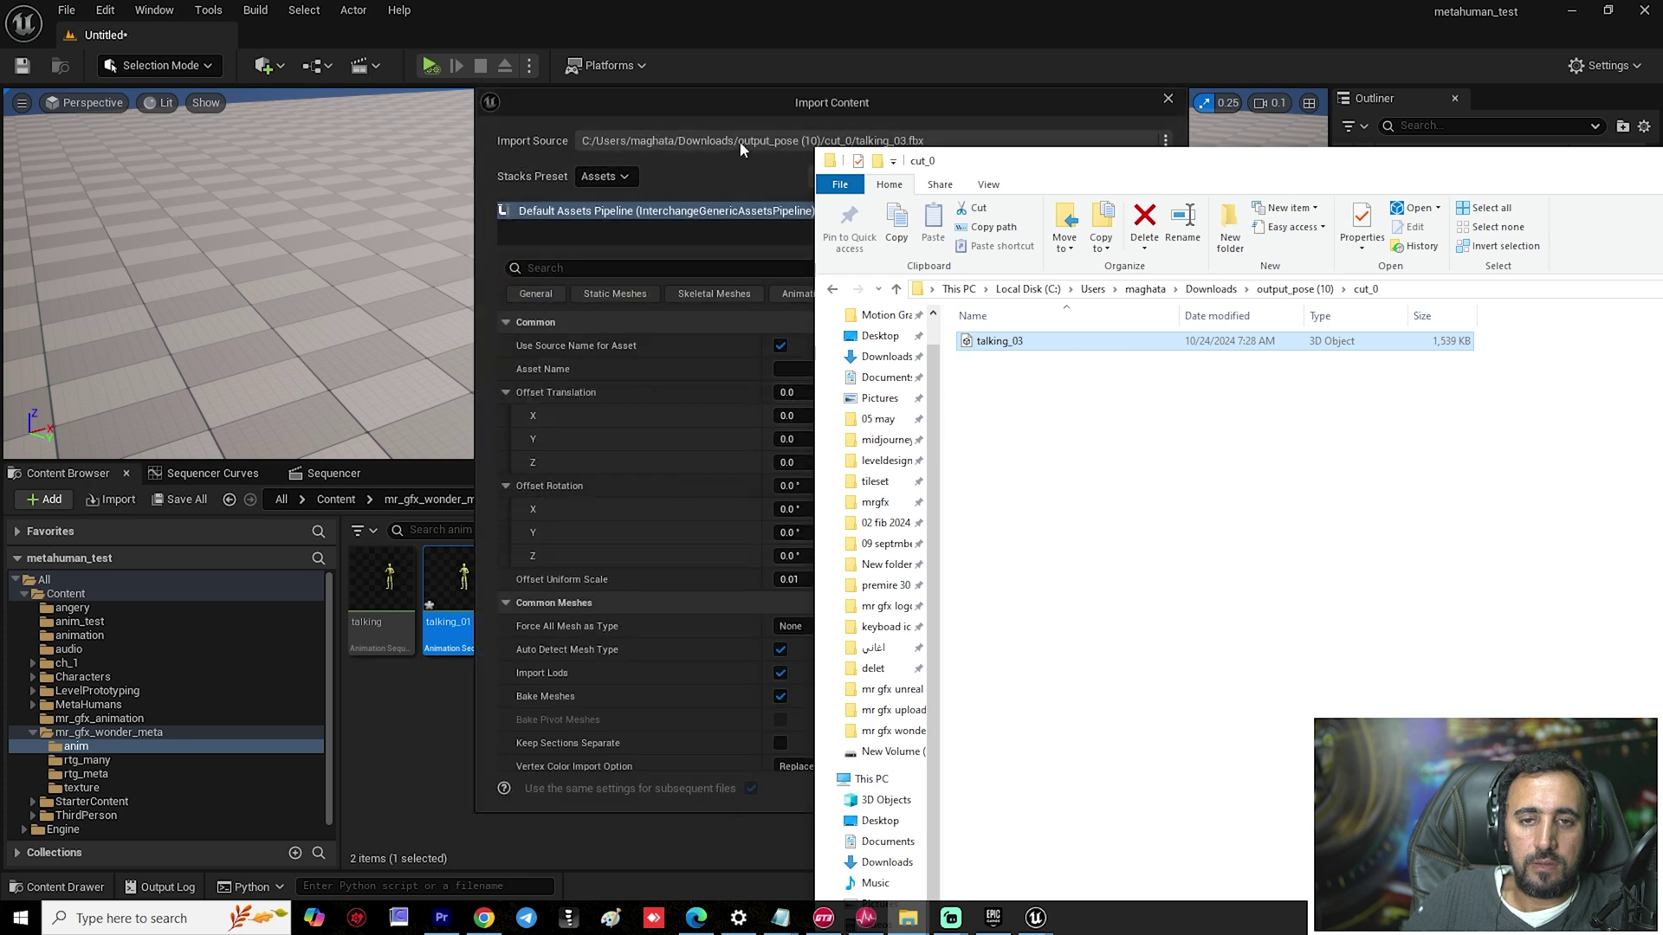
click(740, 142)
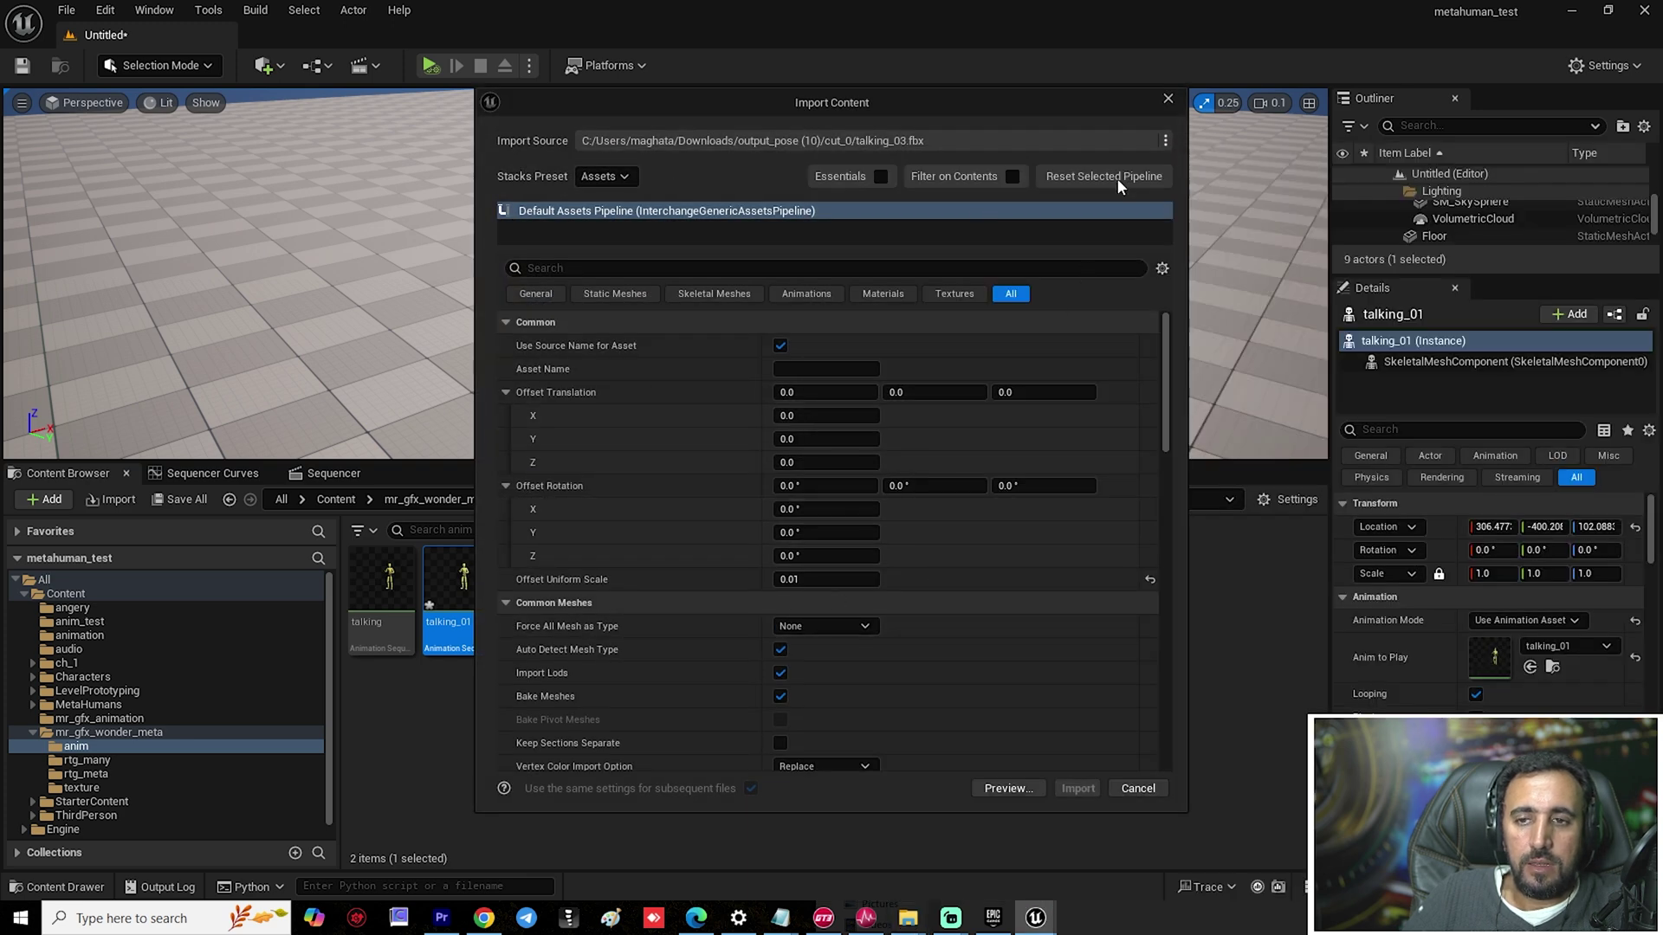
click(1065, 175)
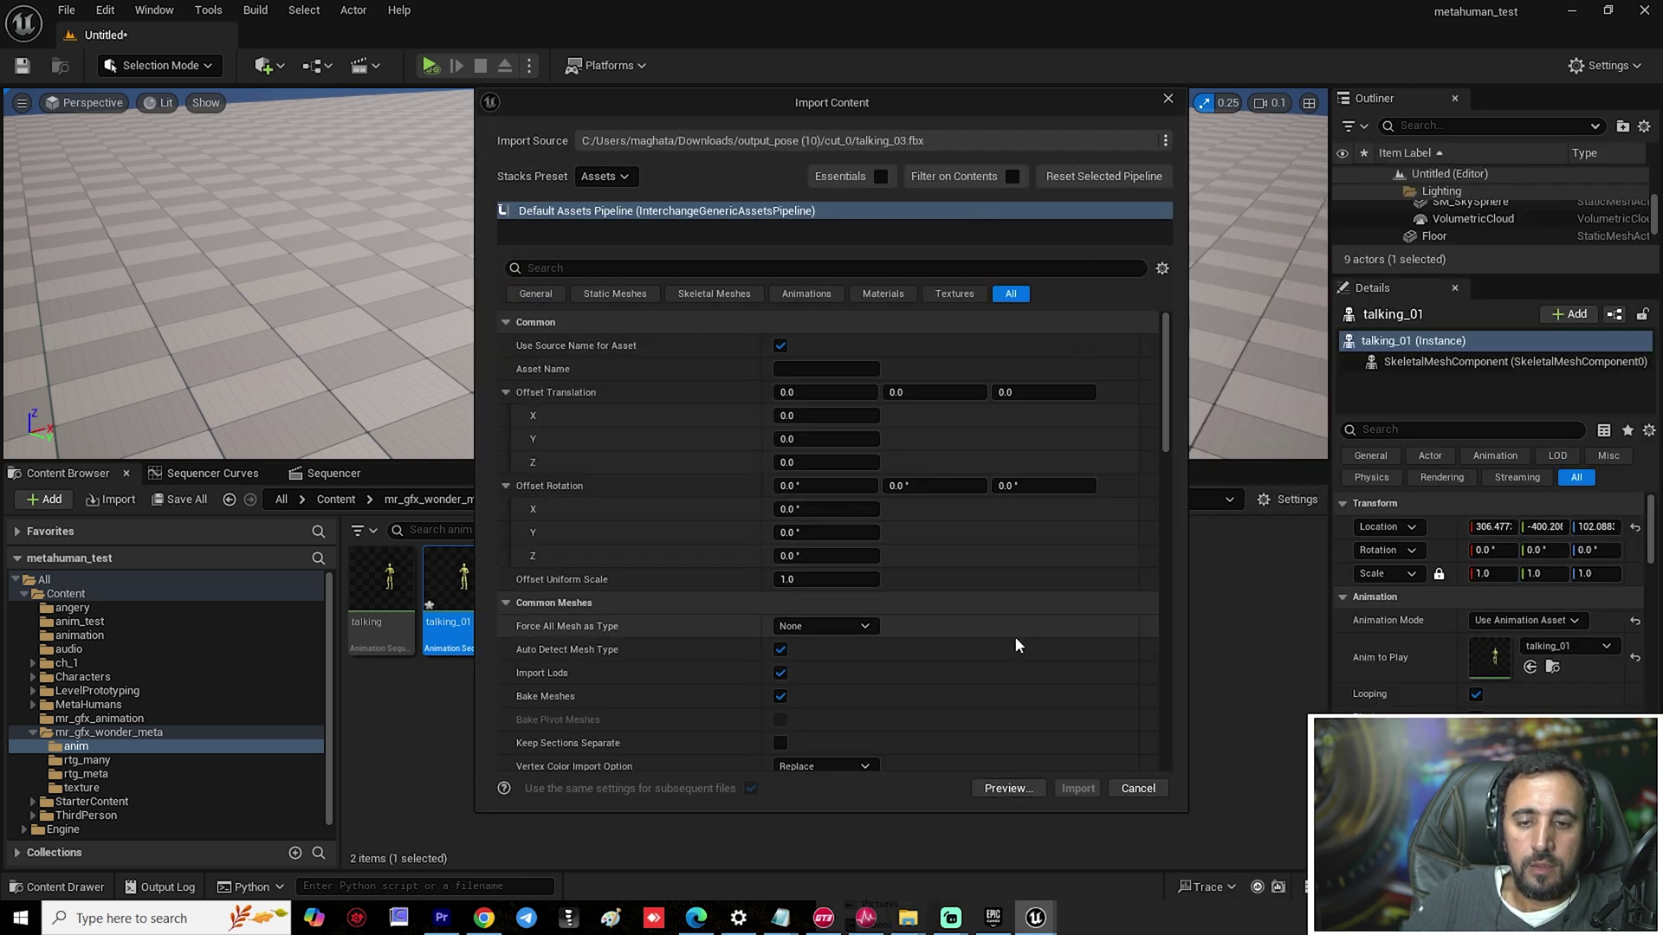
scroll(1074, 619, down, 10)
scroll(1074, 622, up, 2)
click(949, 483)
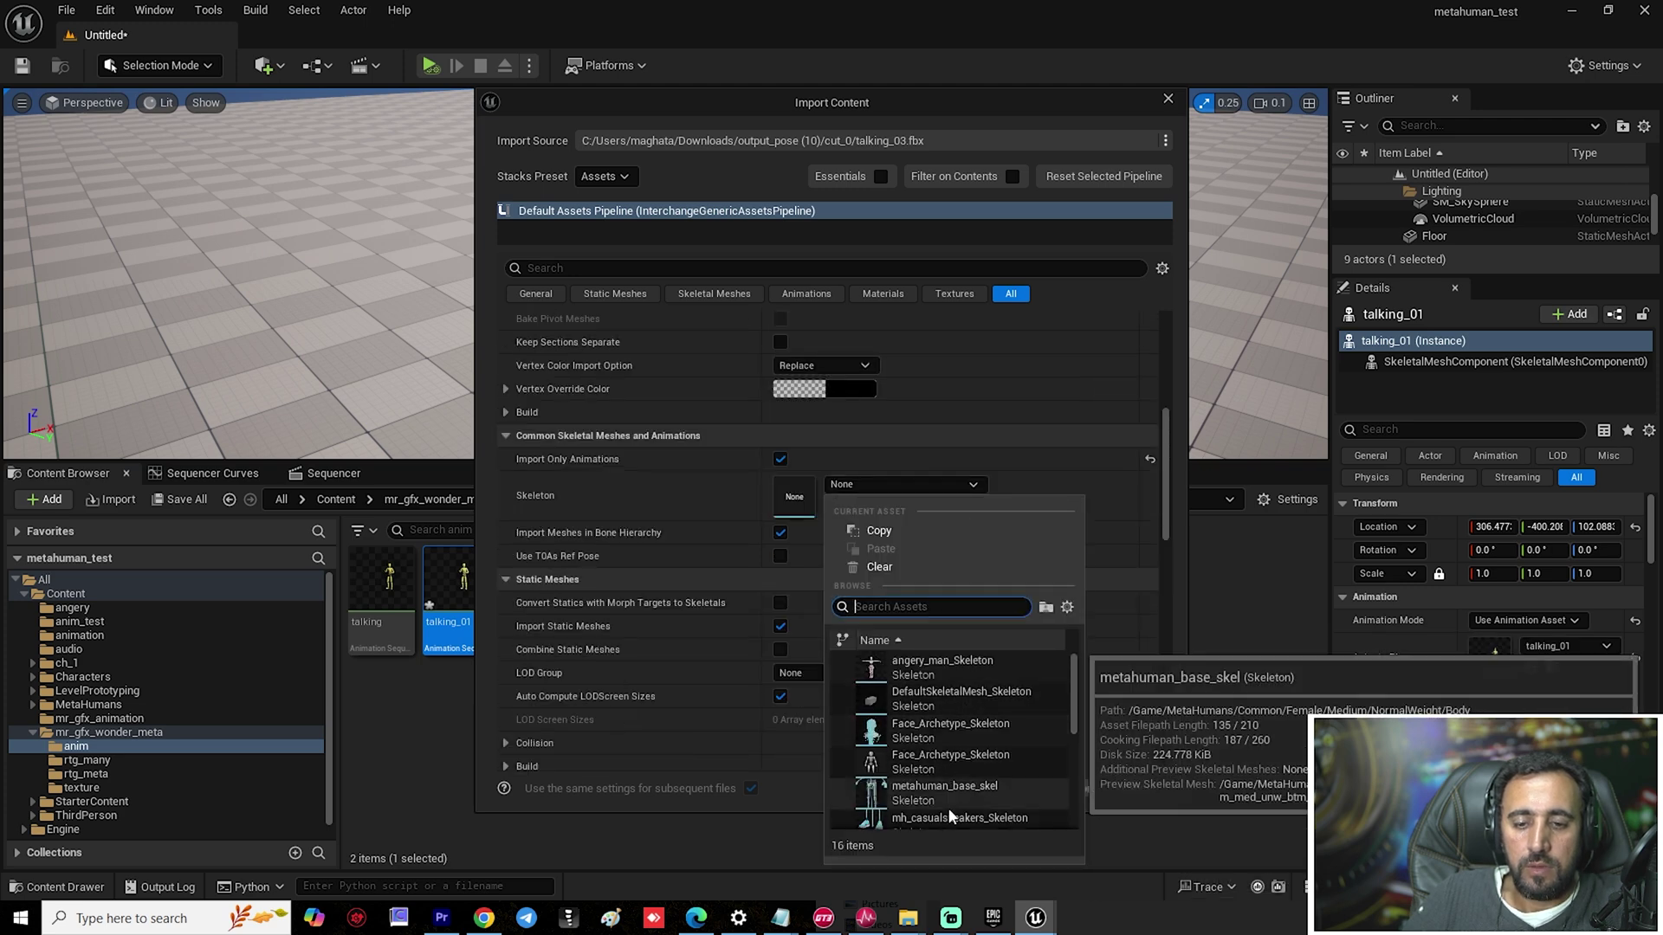
scroll(1013, 779, down, 2)
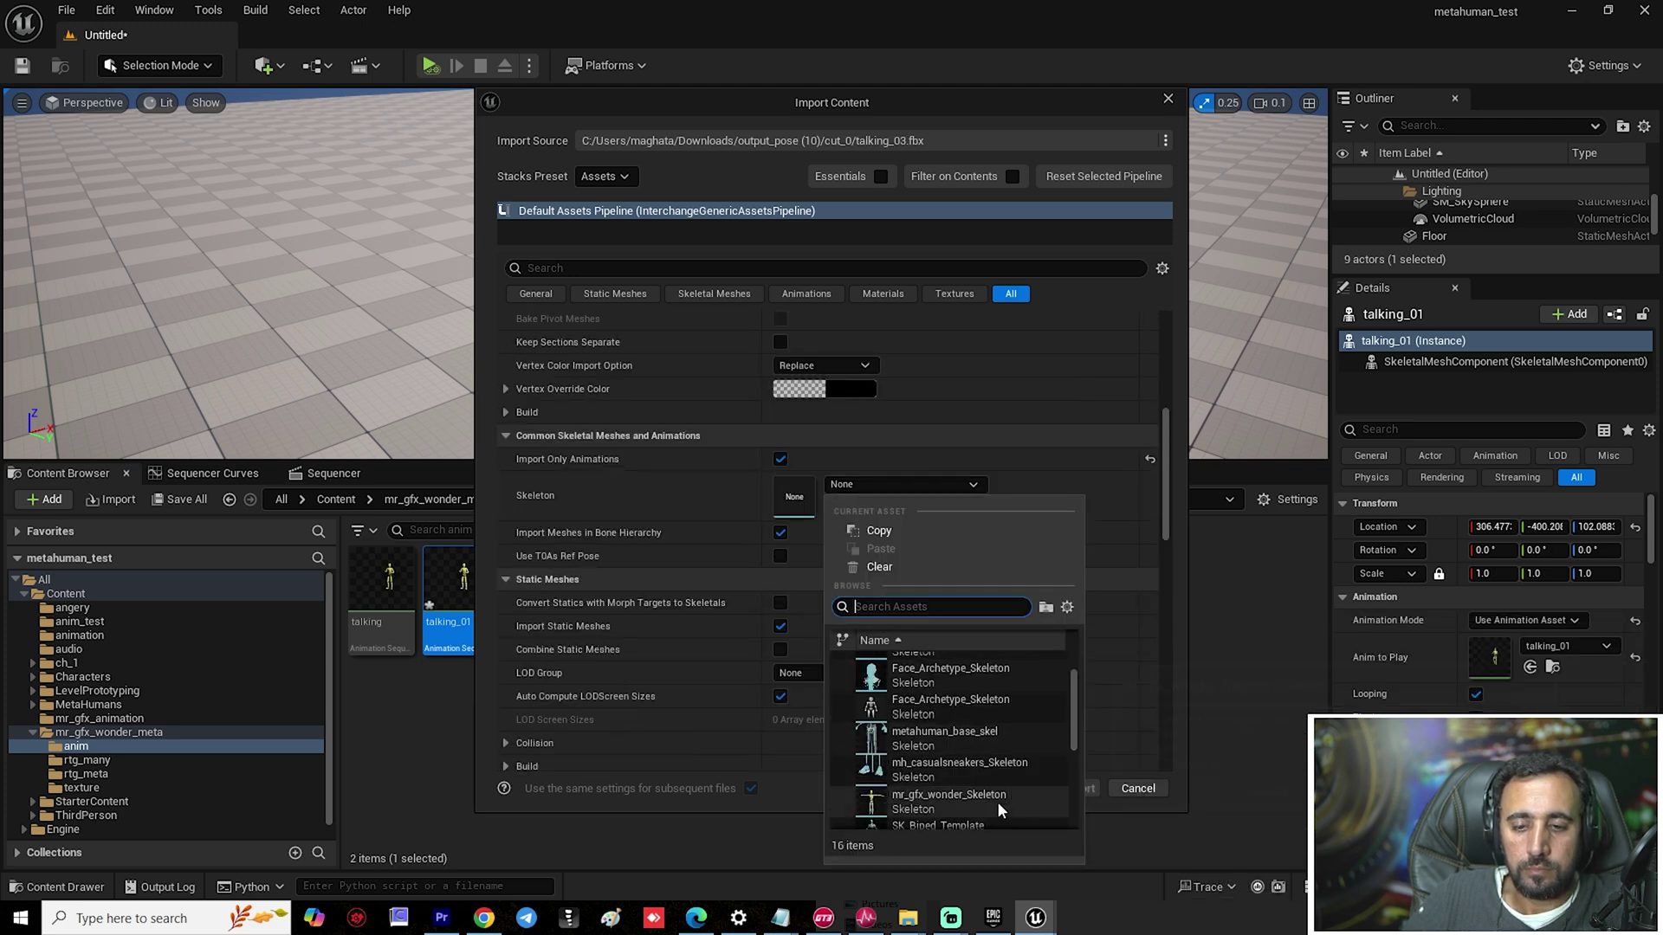
click(996, 802)
click(1078, 788)
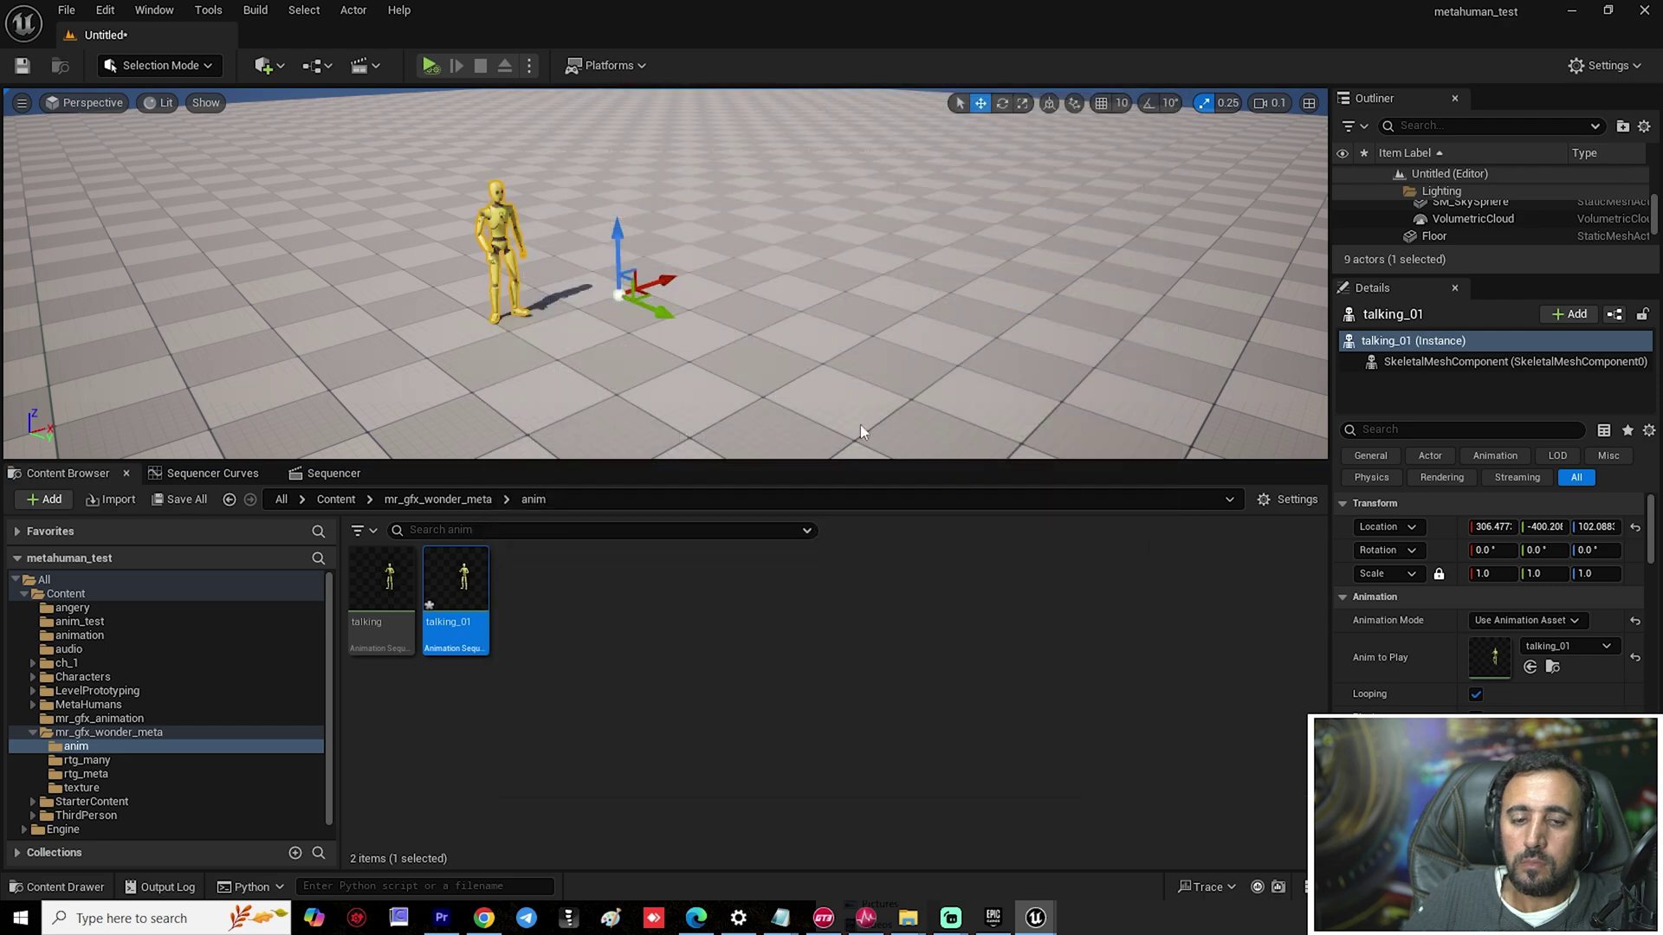
Place talking_03 in the level to compare its size with the talking_01 figure, and delete it again.
drag(541, 599, 690, 327)
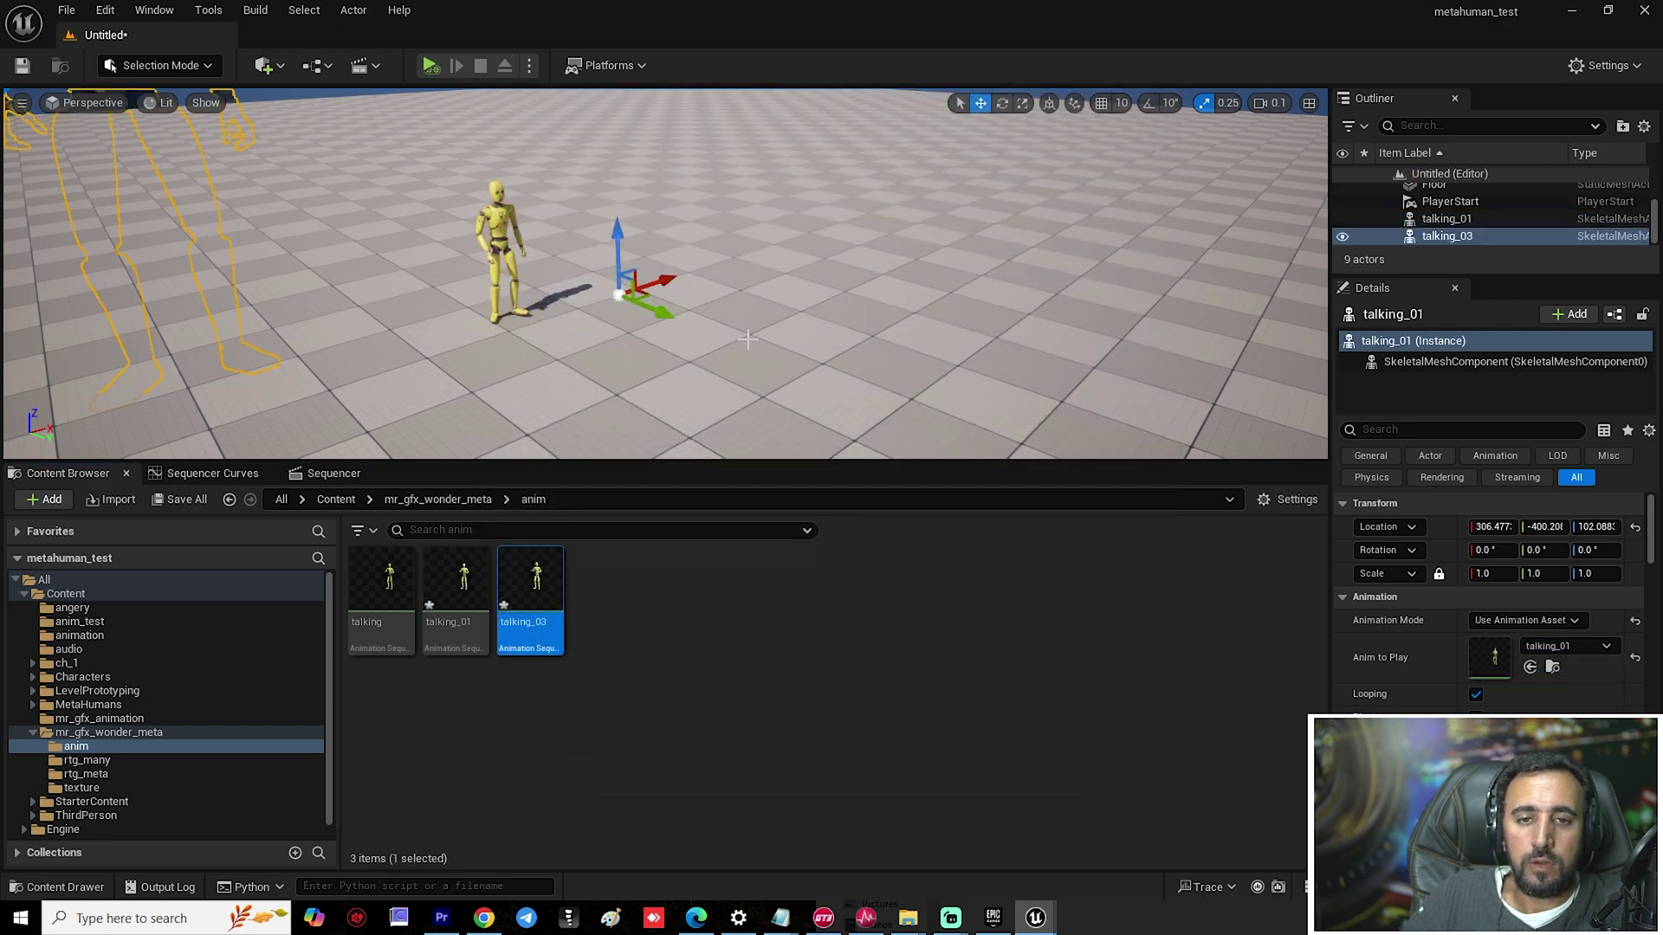
right_drag(747, 338, 693, 390)
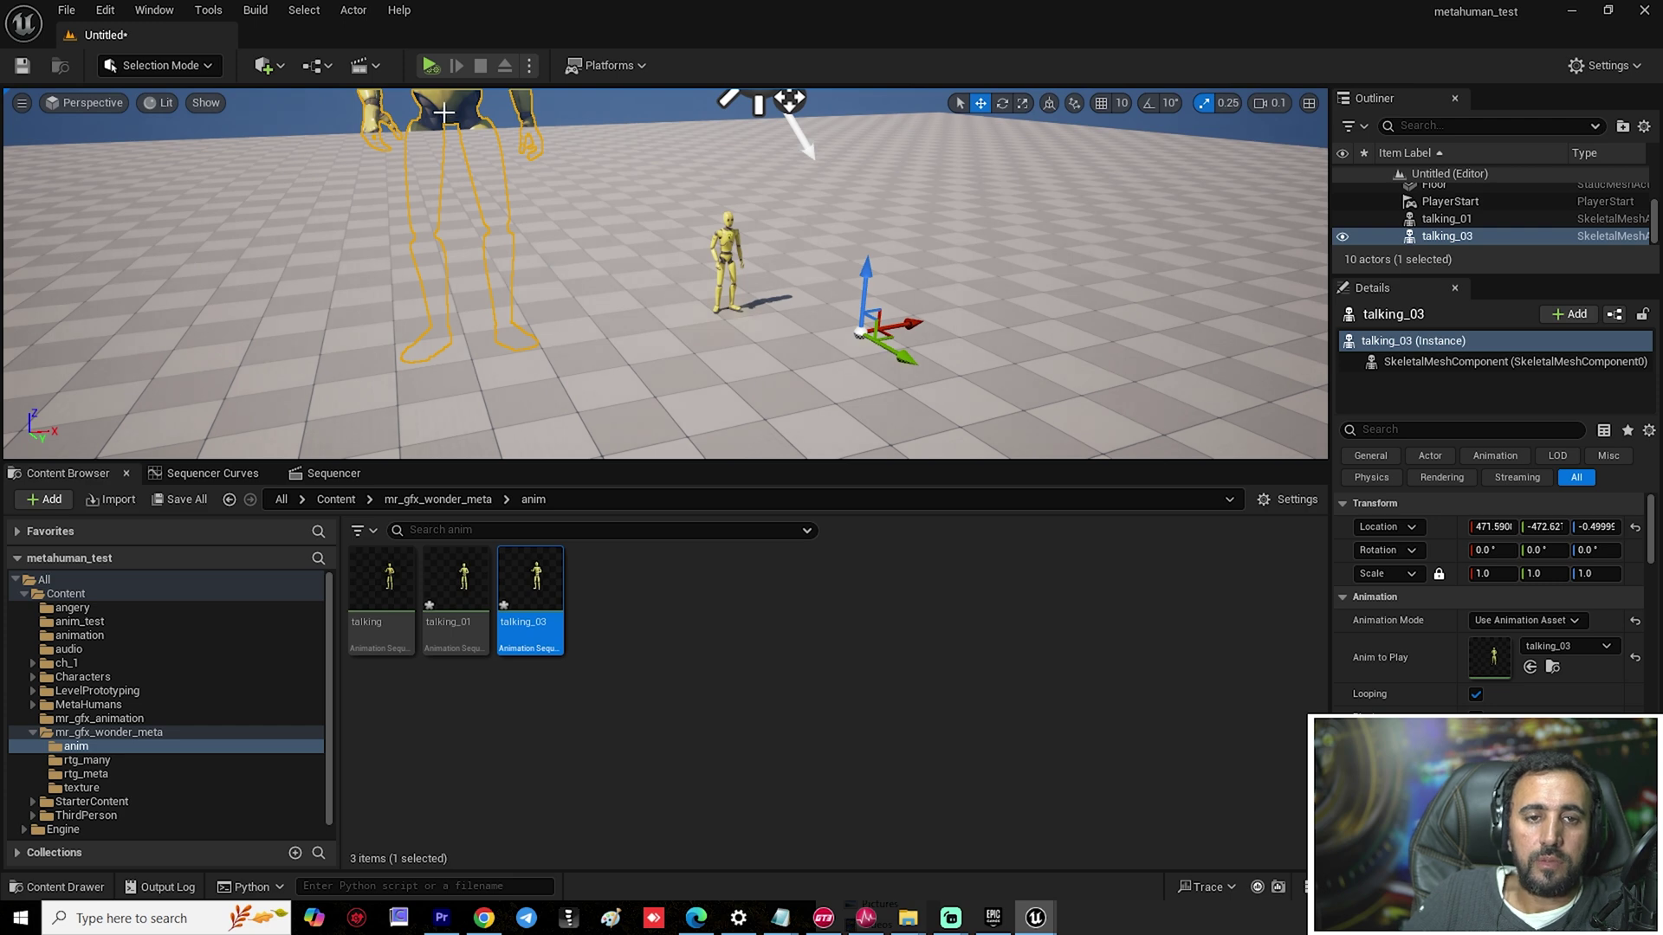
key(Delete)
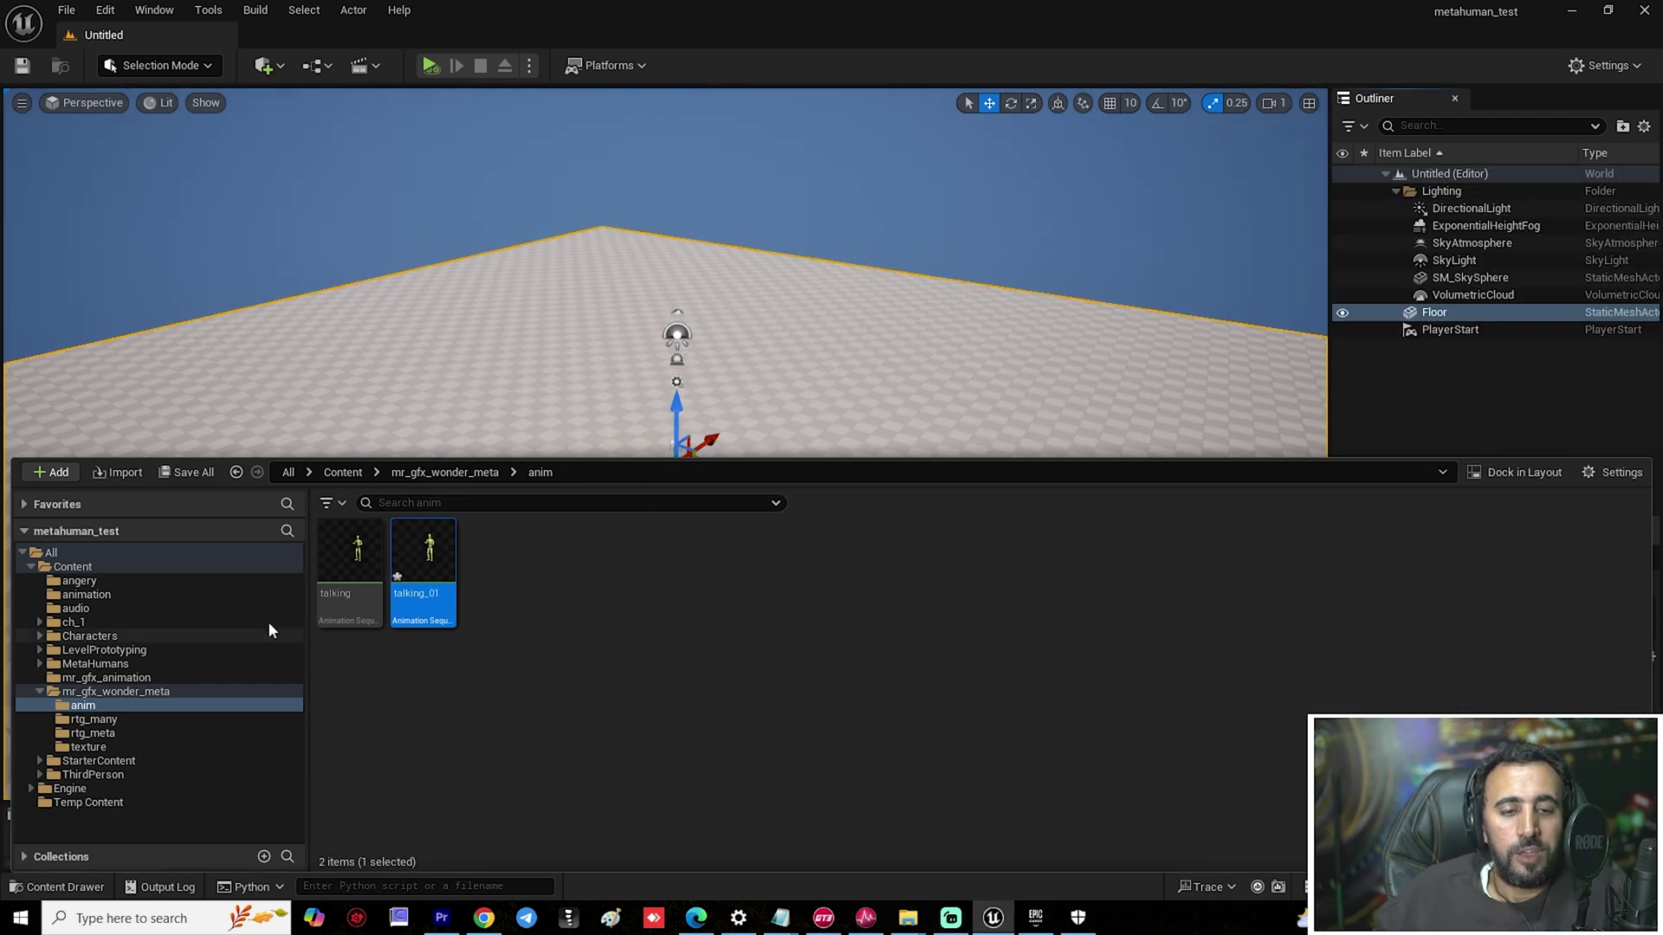
Preview the talking_01 animation in its own editor, close it and return to the anim folder.
drag(421, 546, 401, 376)
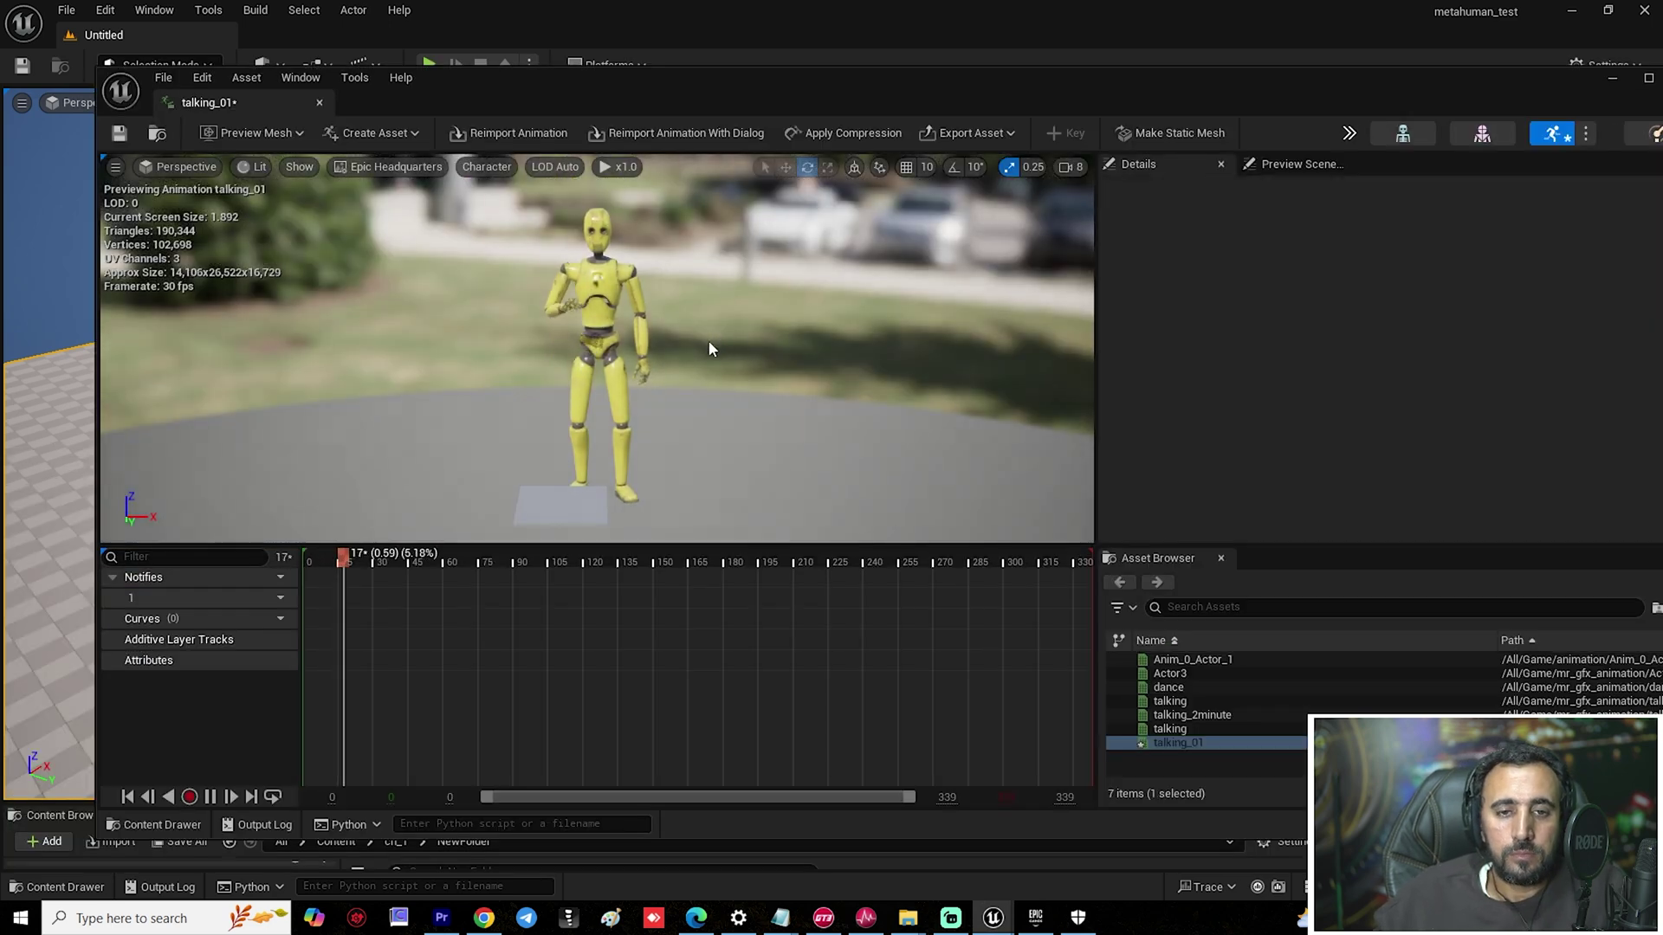
right_drag(708, 345, 658, 373)
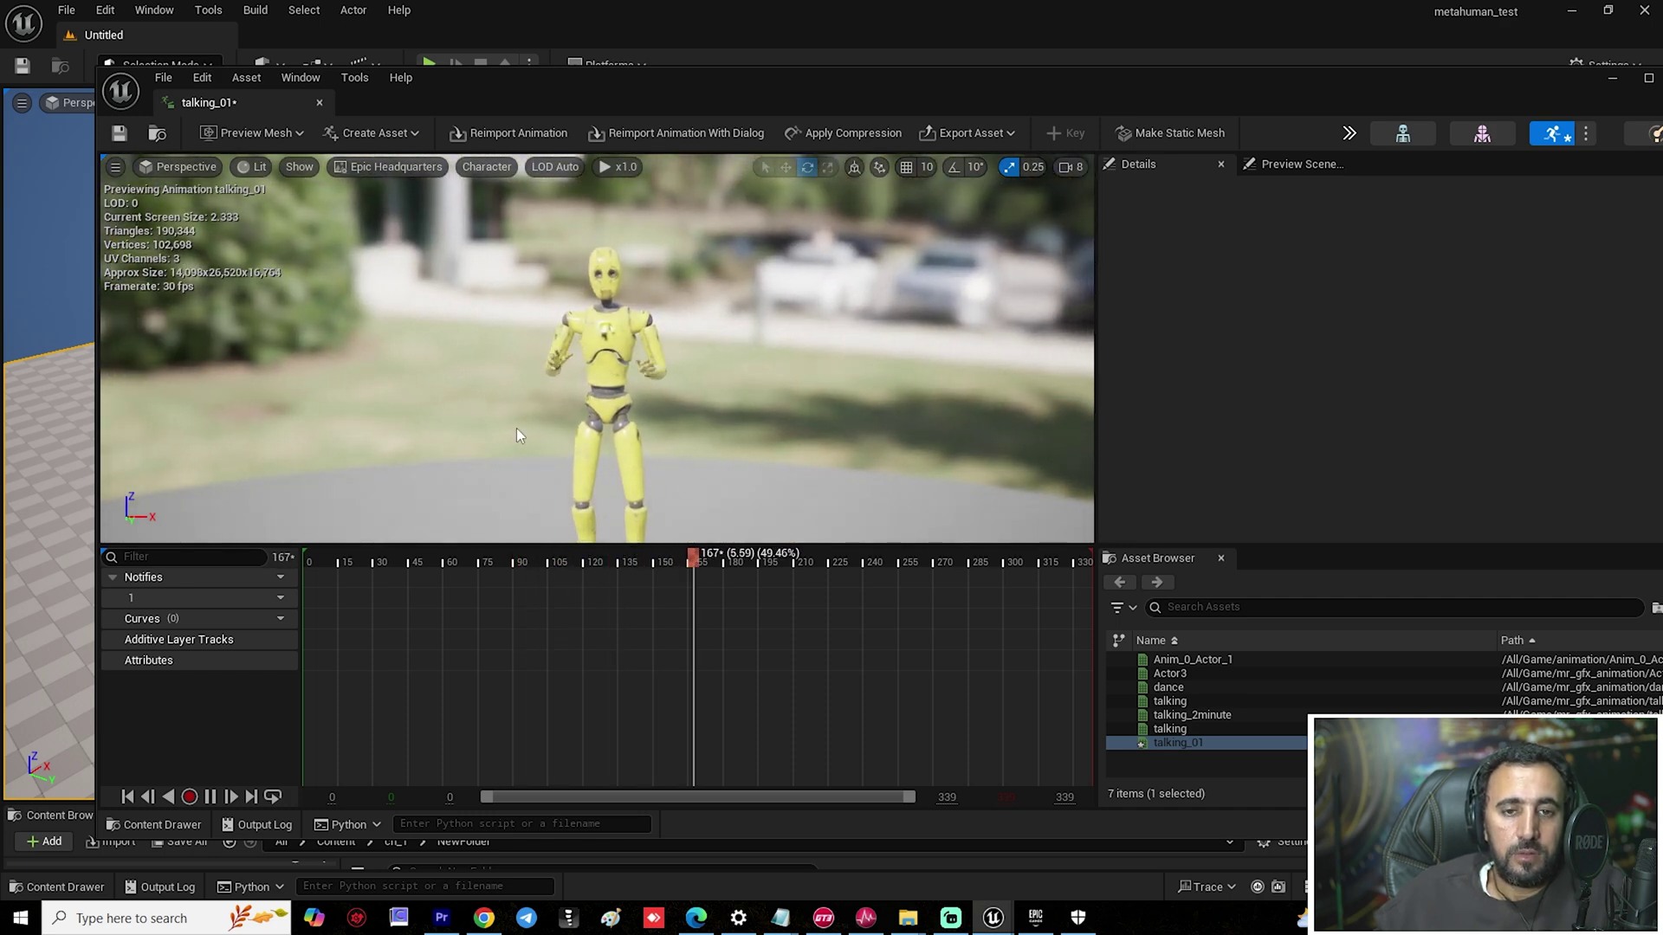
click(319, 105)
key(ctrl+space)
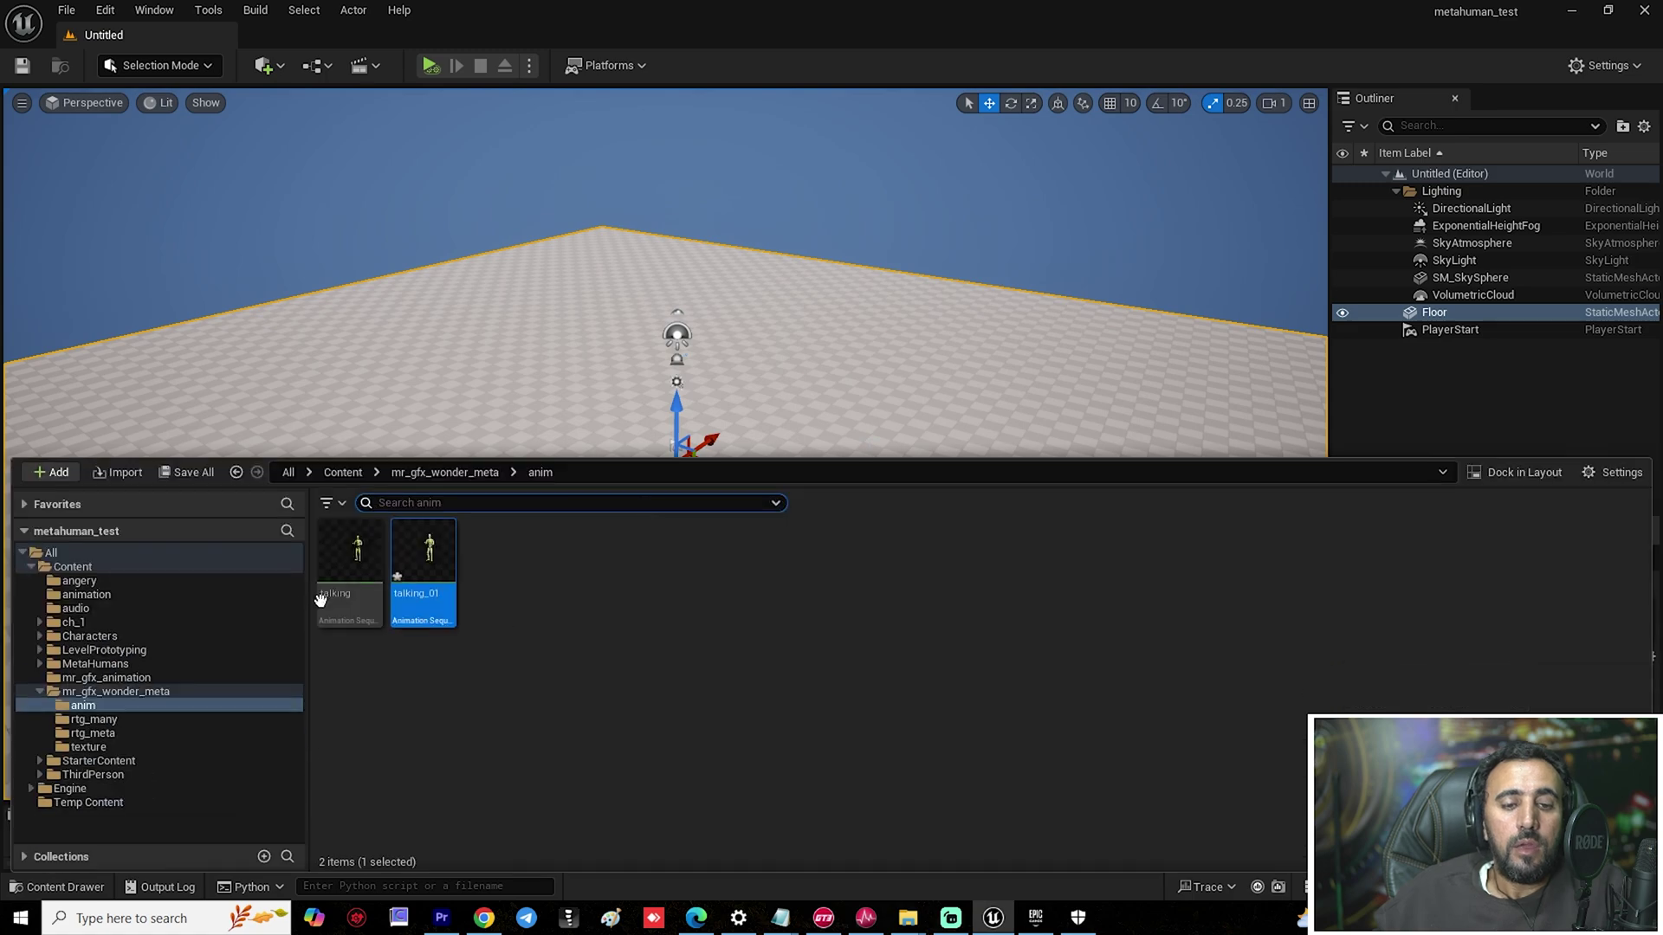
mouse_move(431, 552)
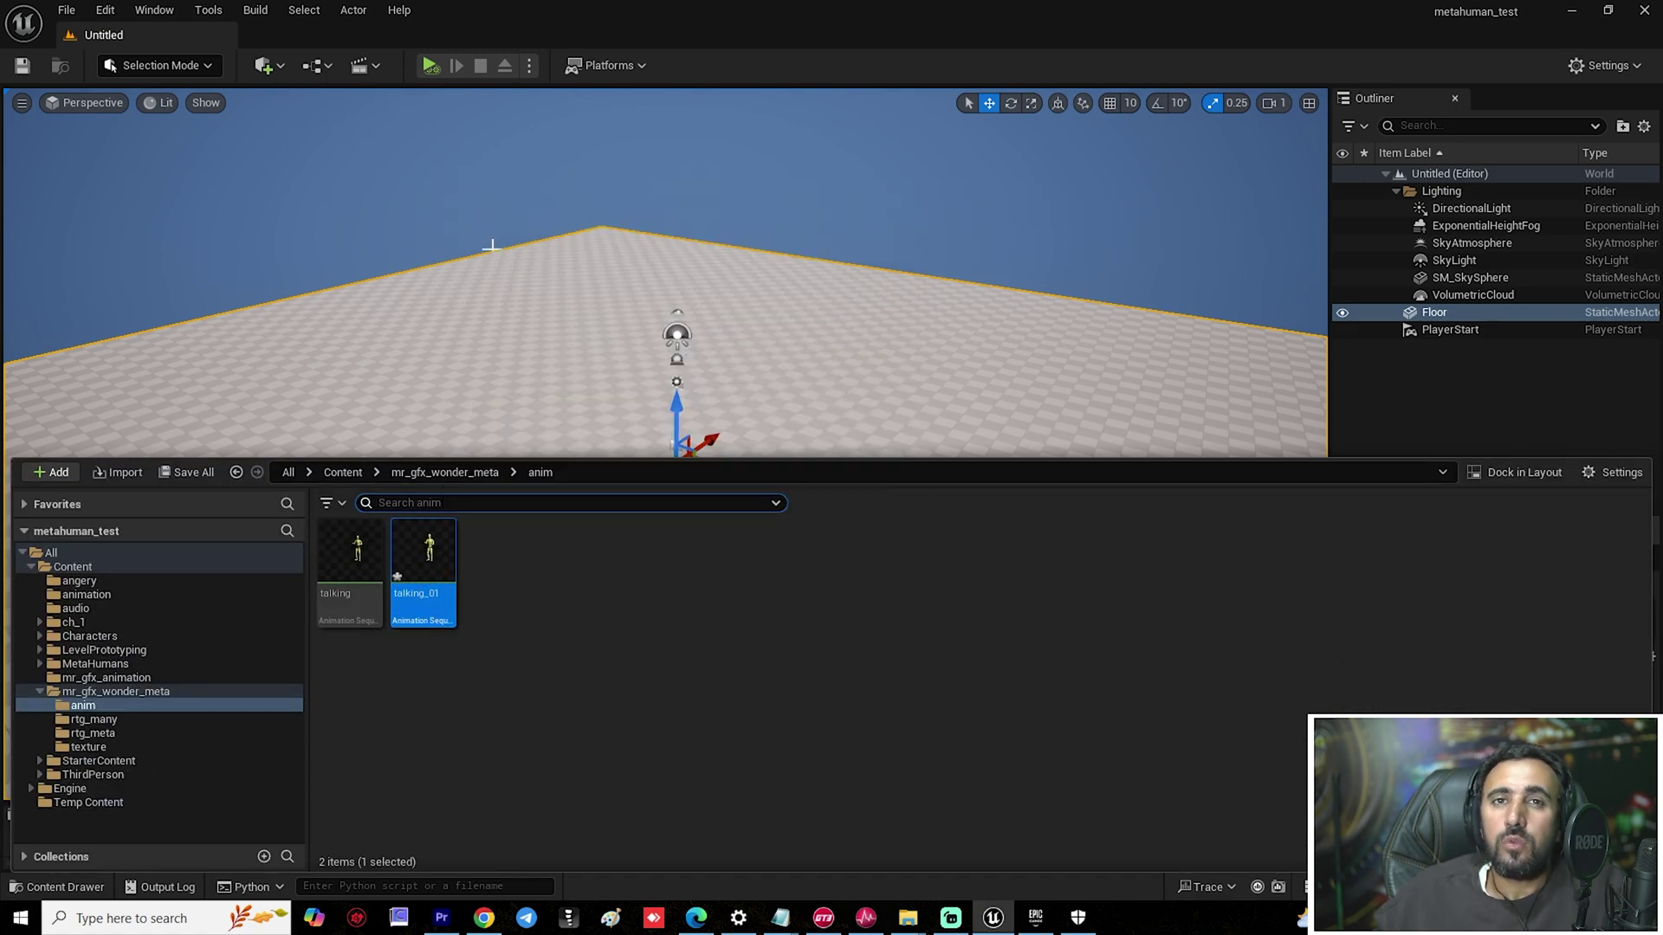
Open Quixel Bridge from the level editor and show the My MetaHumans collection.
right_drag(519, 364, 595, 456)
click(154, 9)
click(208, 10)
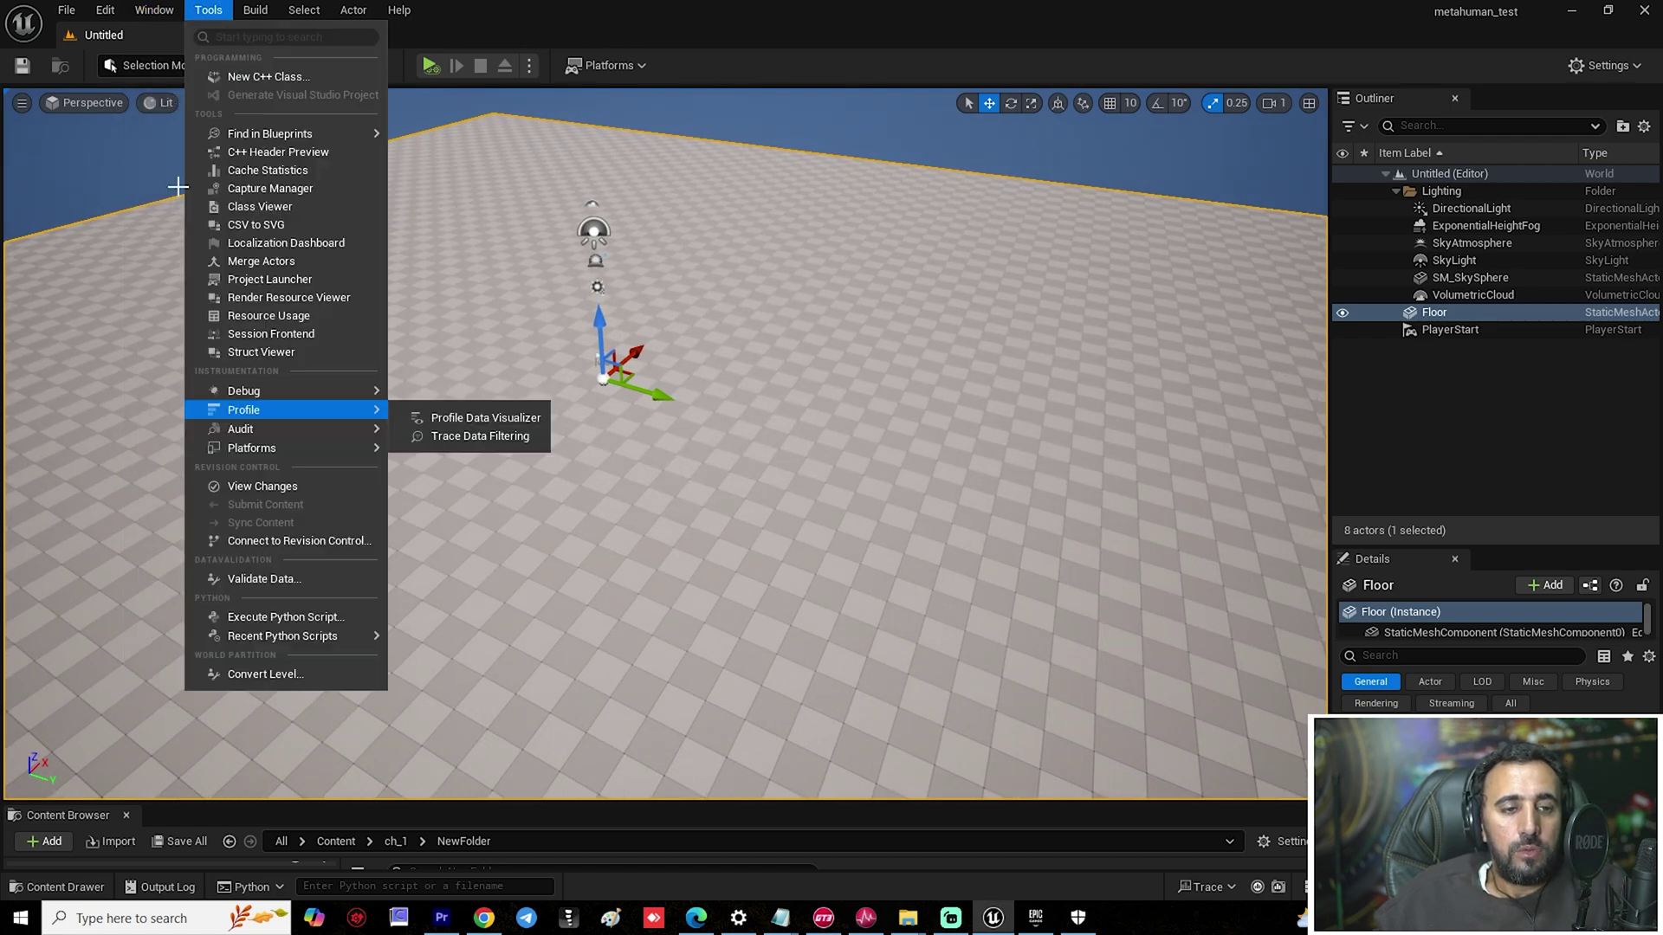
mouse_move(155, 11)
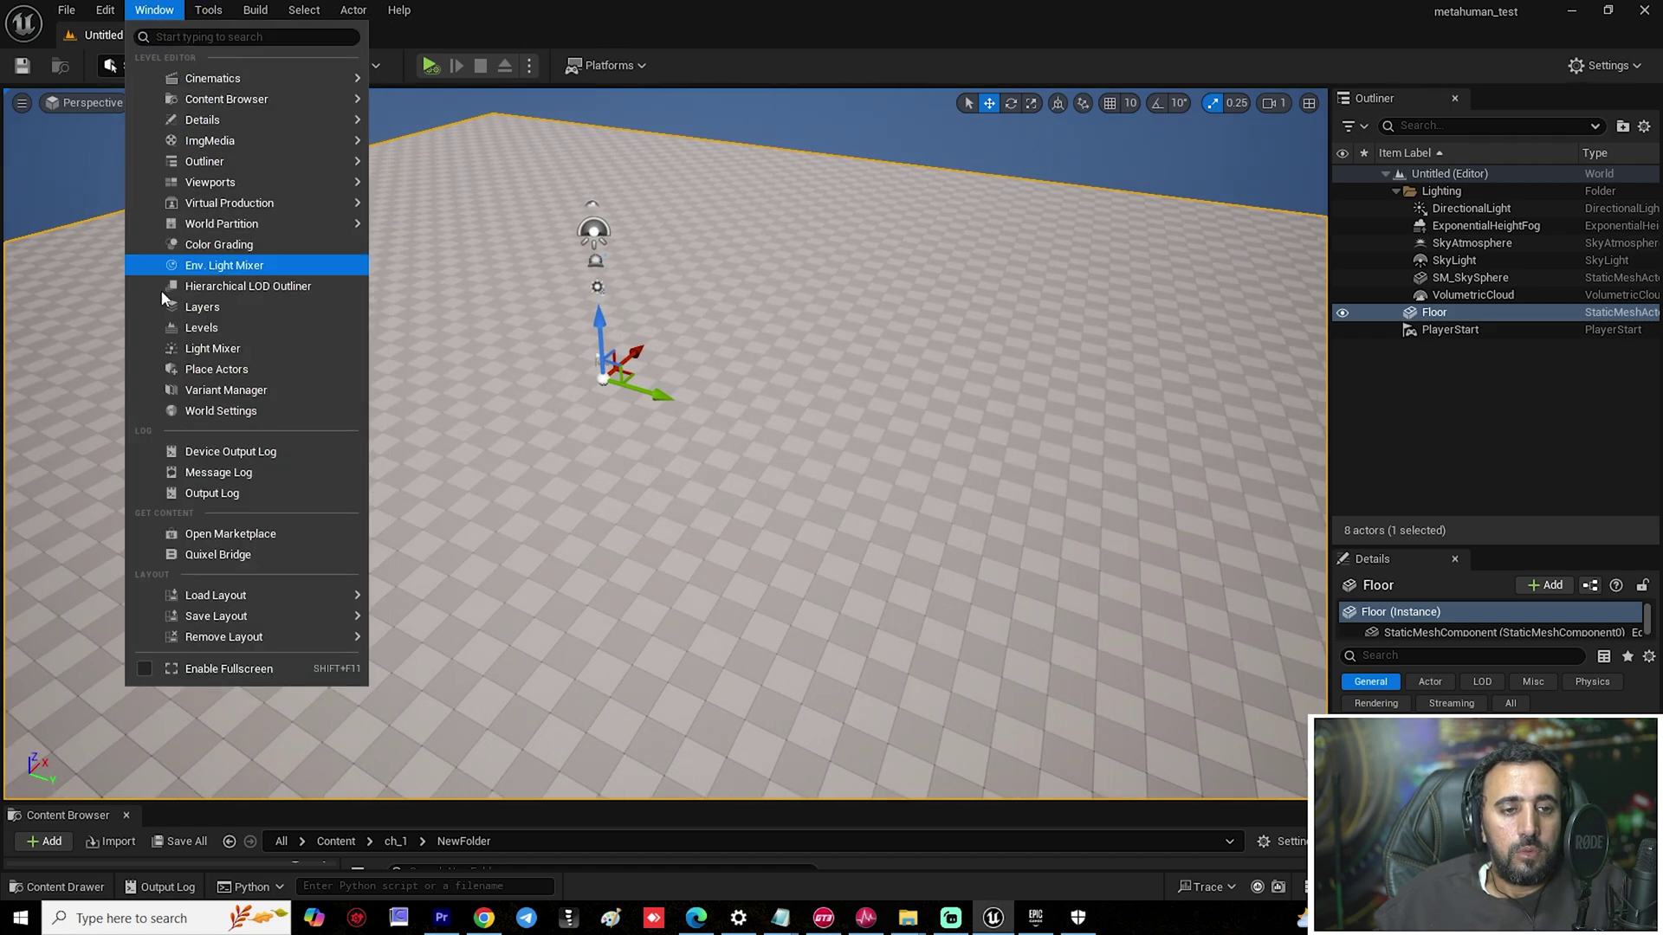
click(223, 556)
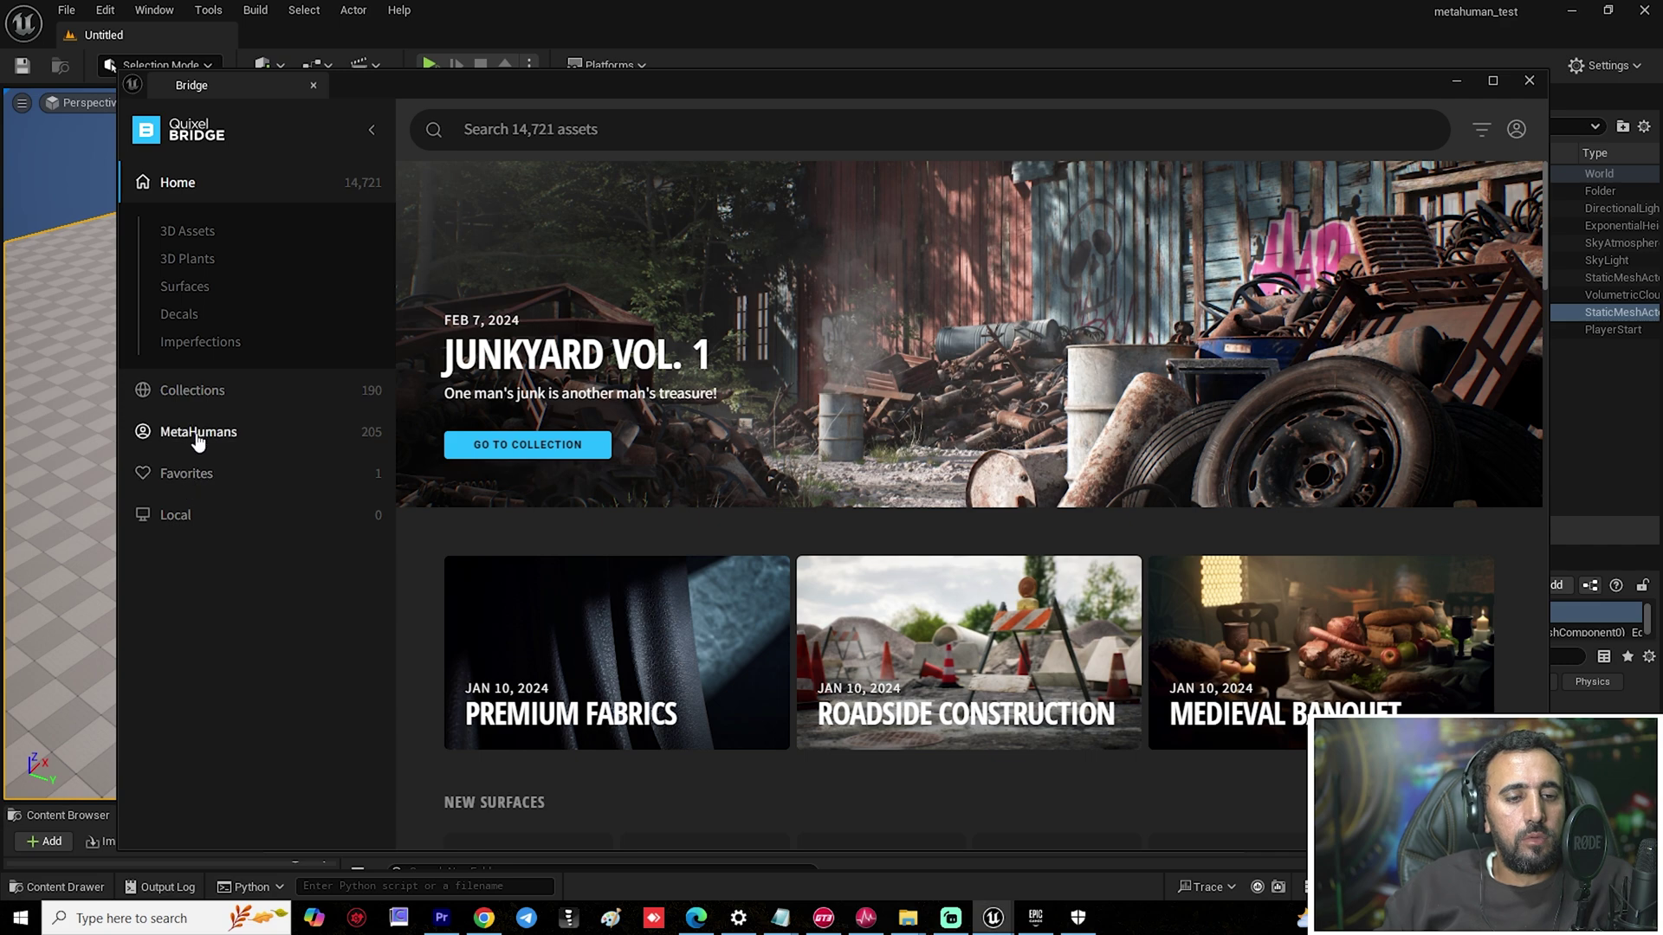
click(199, 437)
click(193, 342)
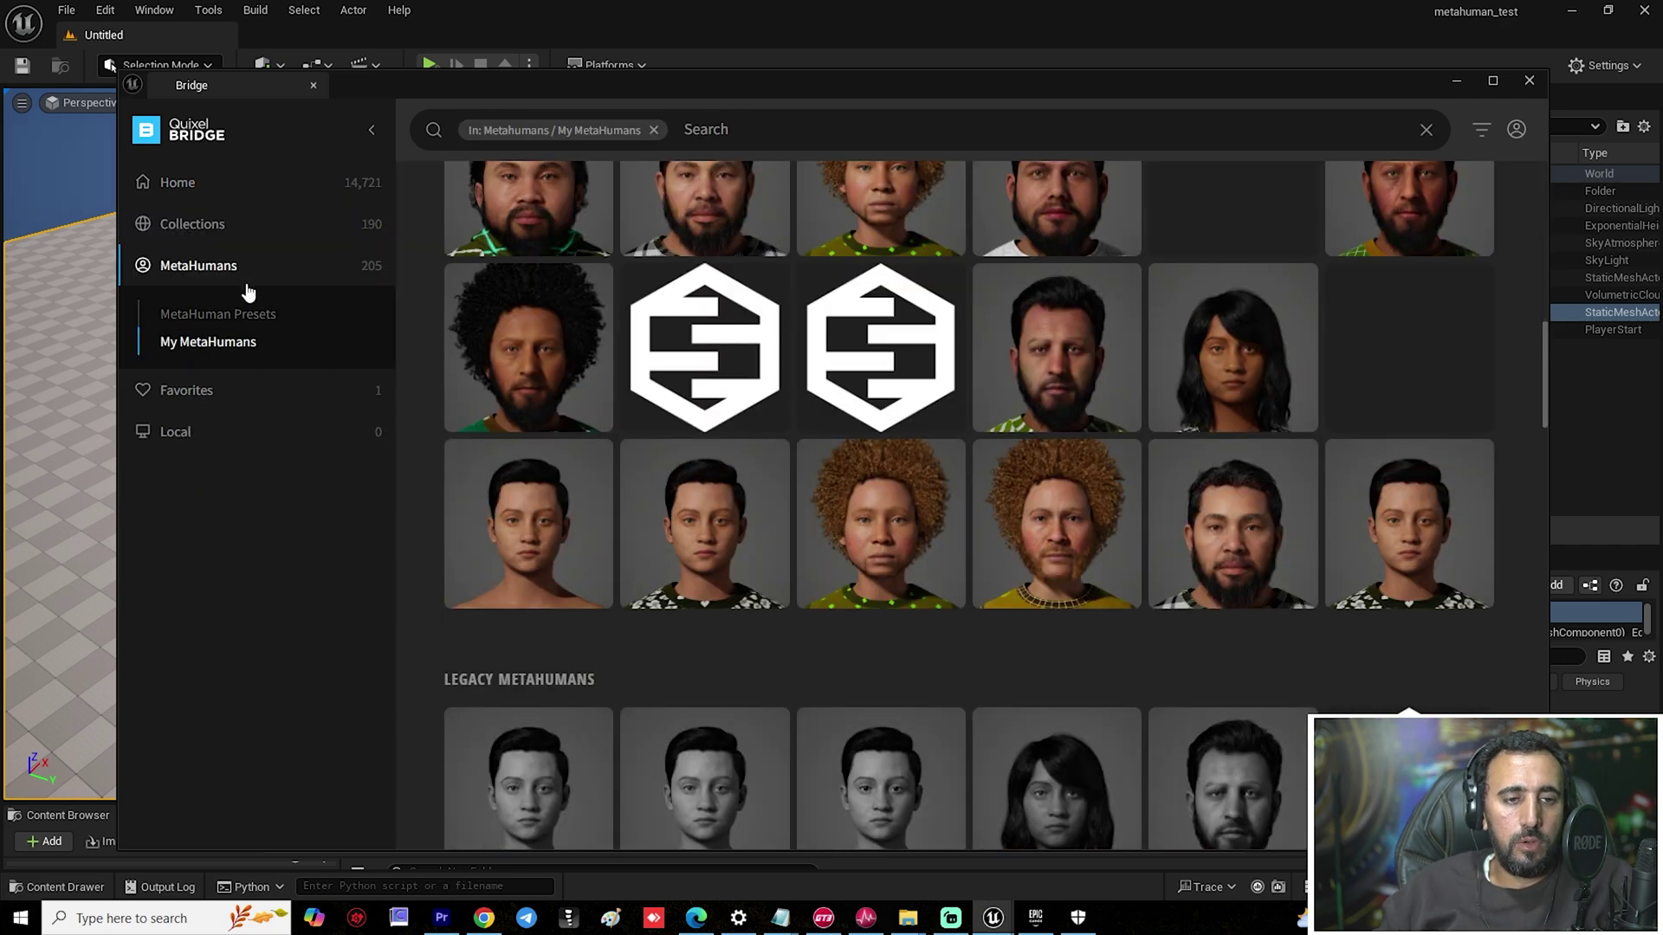
Browse the current and legacy MetaHumans, view the download options of hazla and close Bridge.
scroll(1044, 428, down, 4)
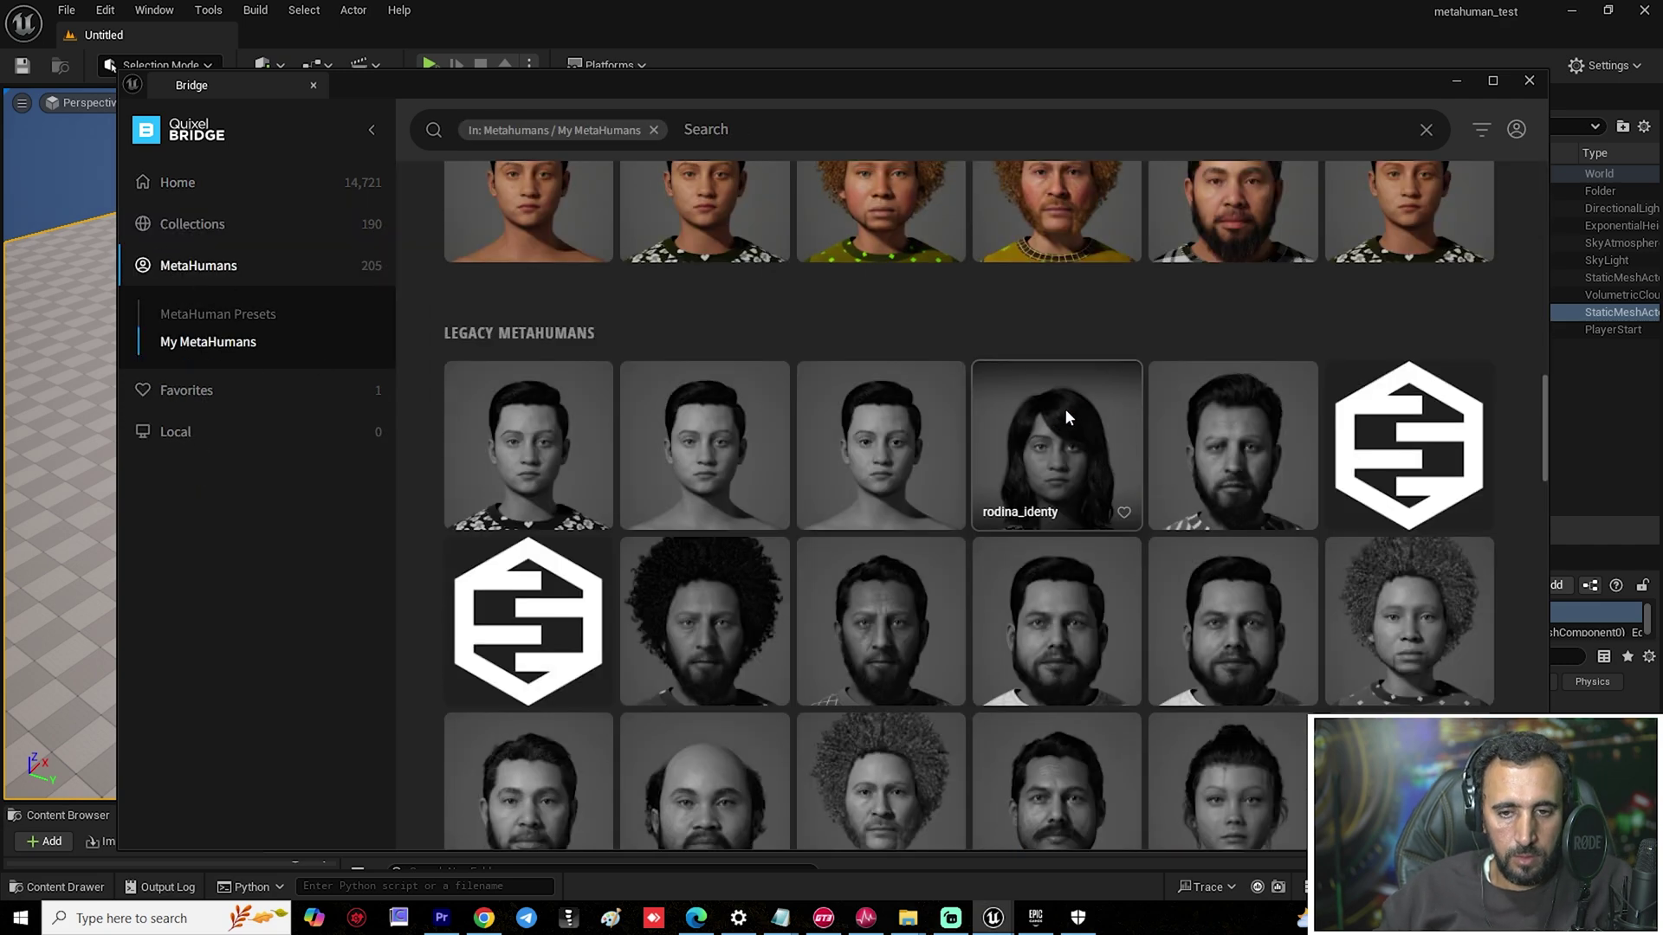
scroll(1063, 408, up, 4)
scroll(1120, 412, up, 5)
scroll(1203, 548, down, 5)
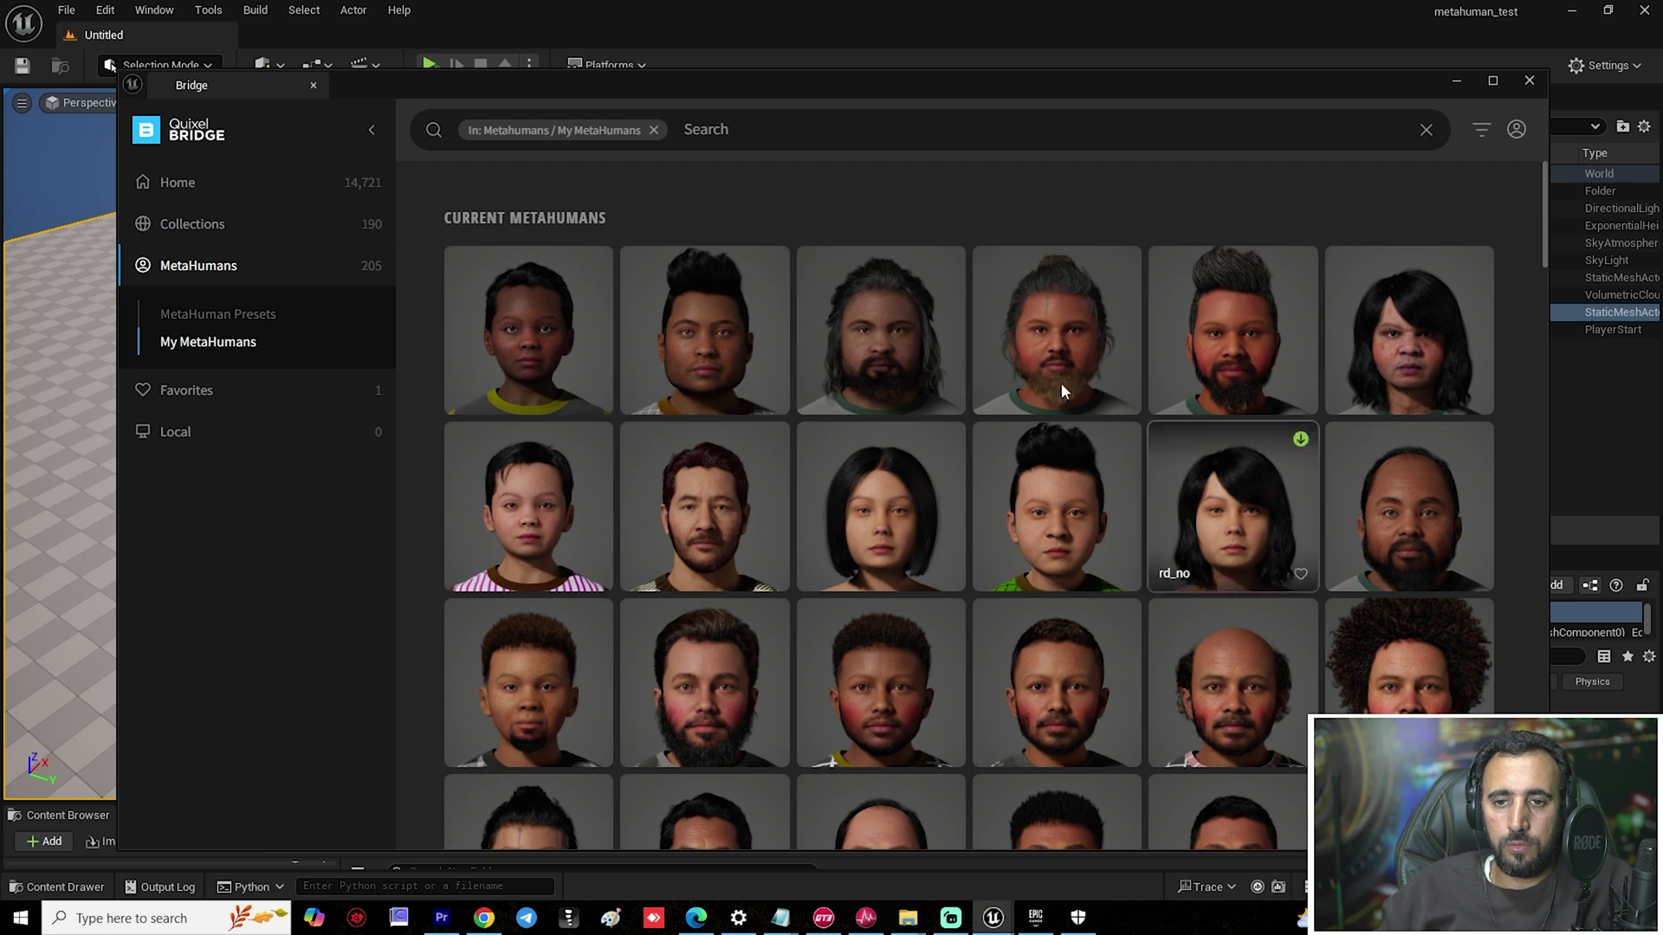
scroll(1177, 516, up, 5)
scroll(1177, 516, down, 5)
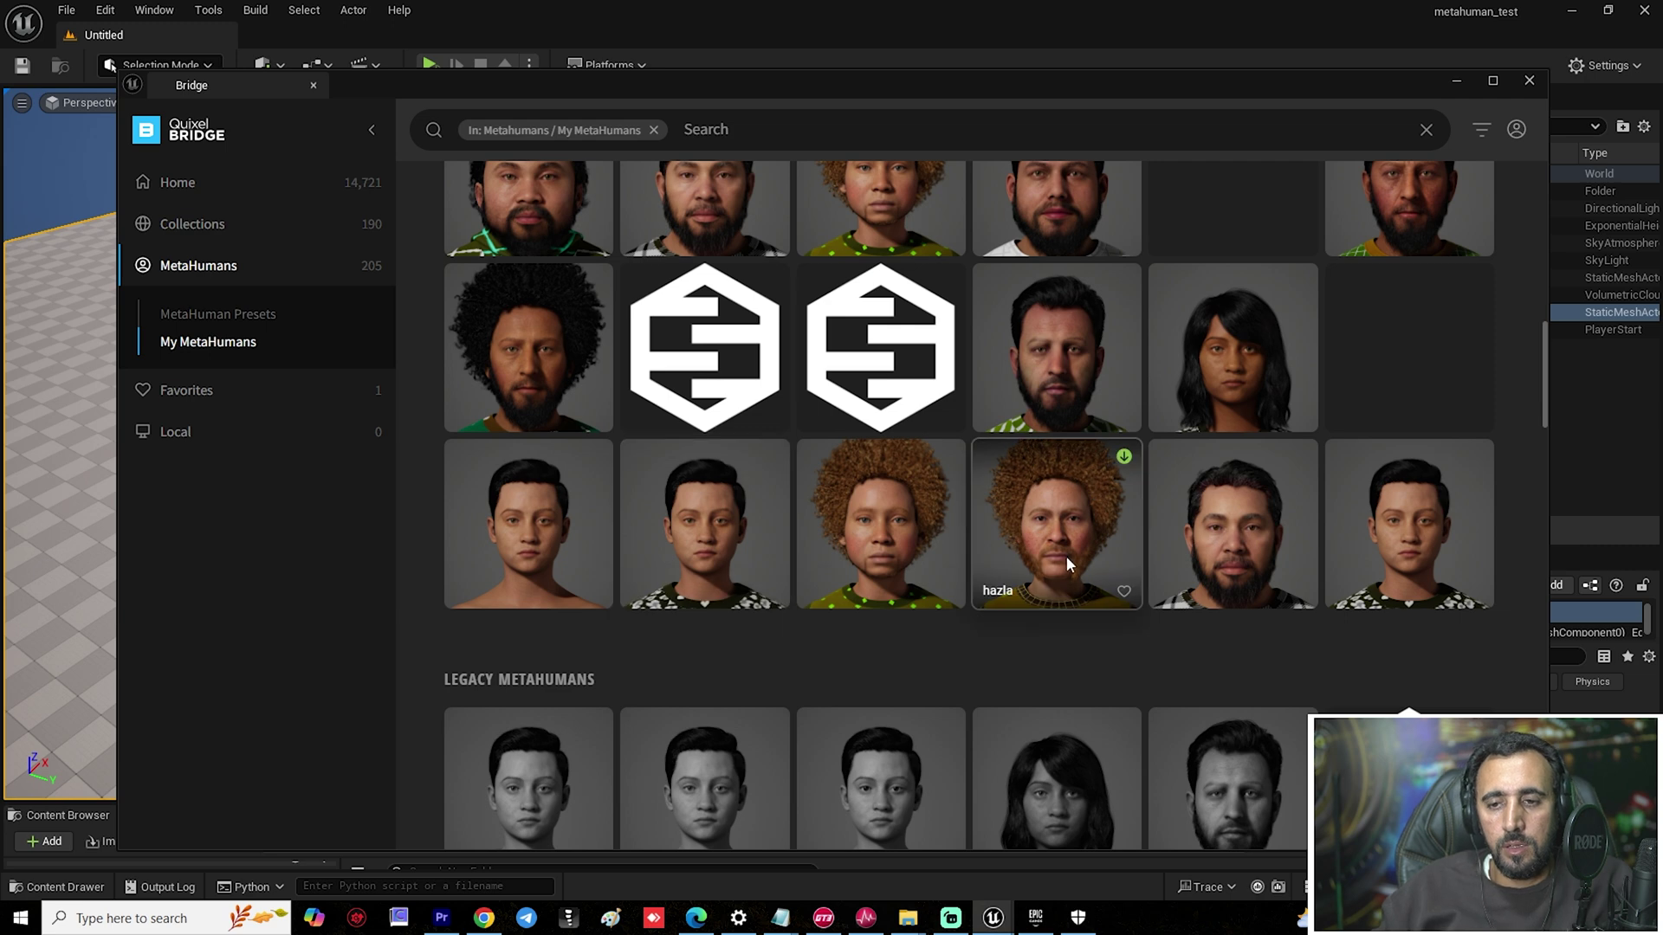
drag(1109, 85, 916, 66)
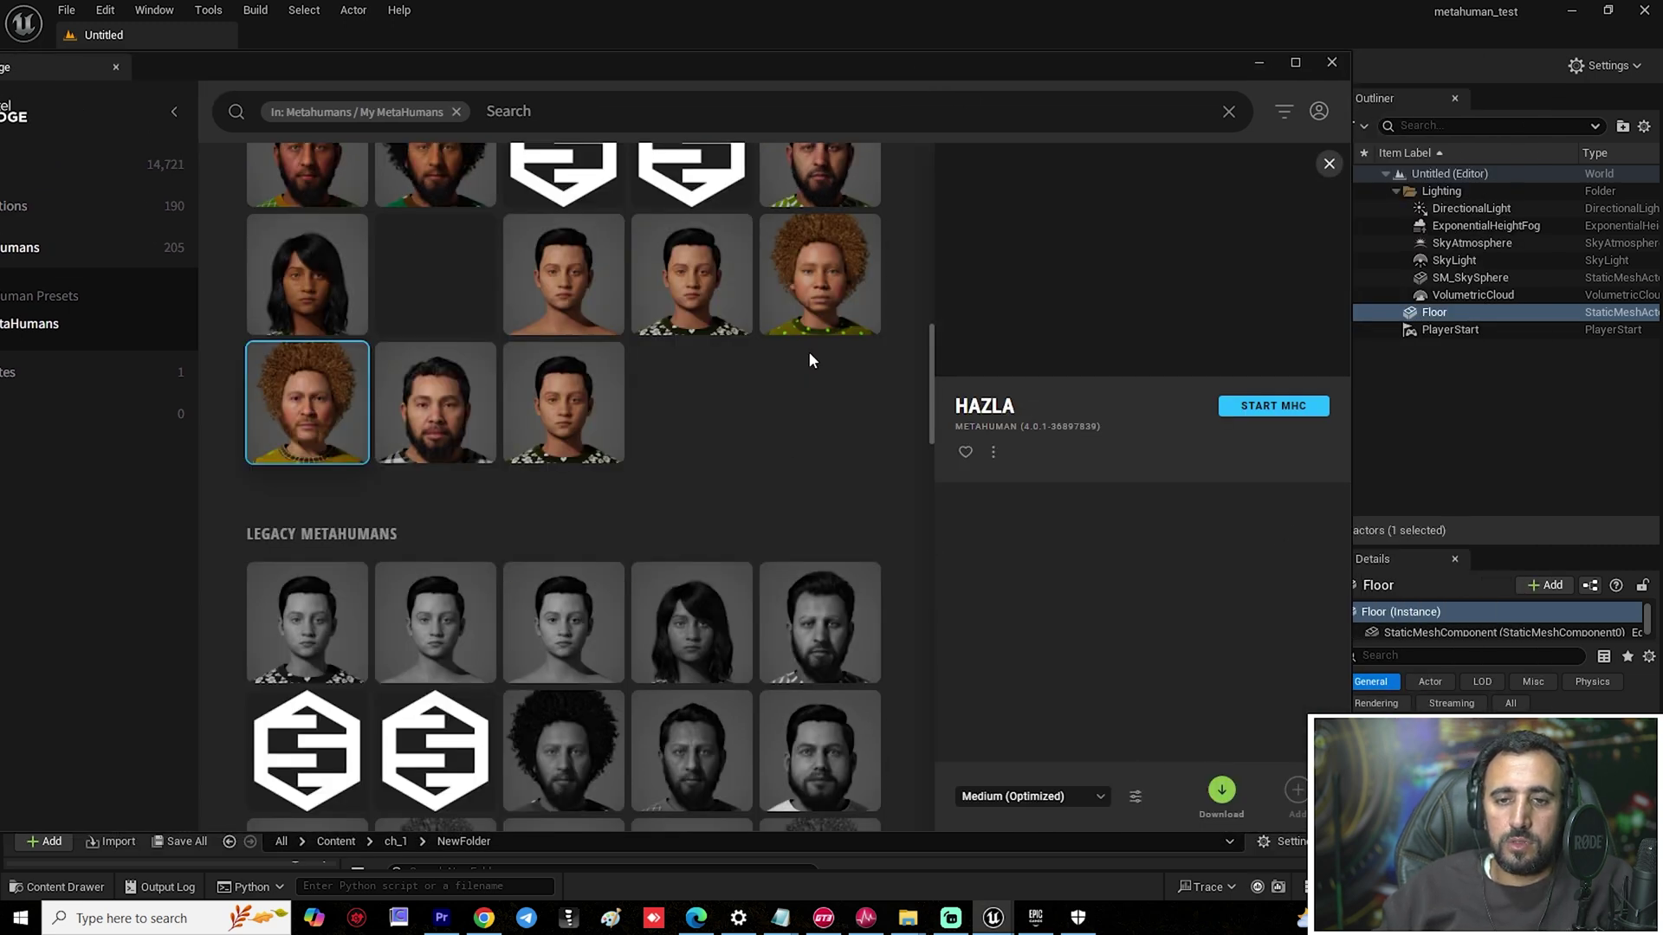
scroll(820, 439, up, 4)
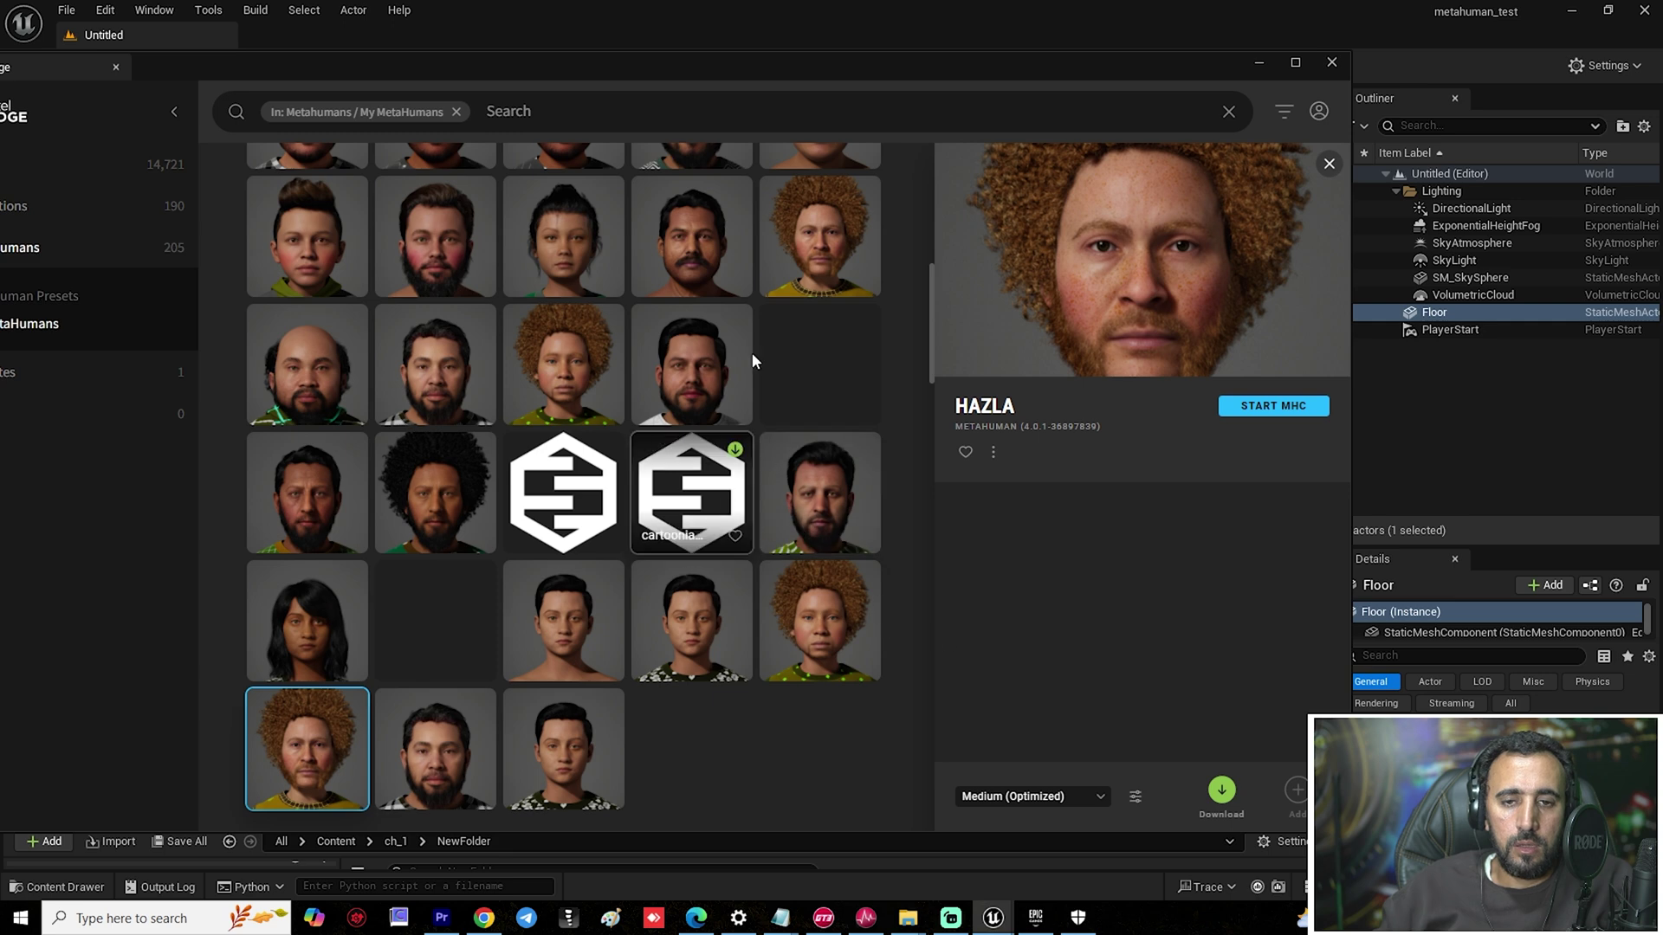
click(827, 241)
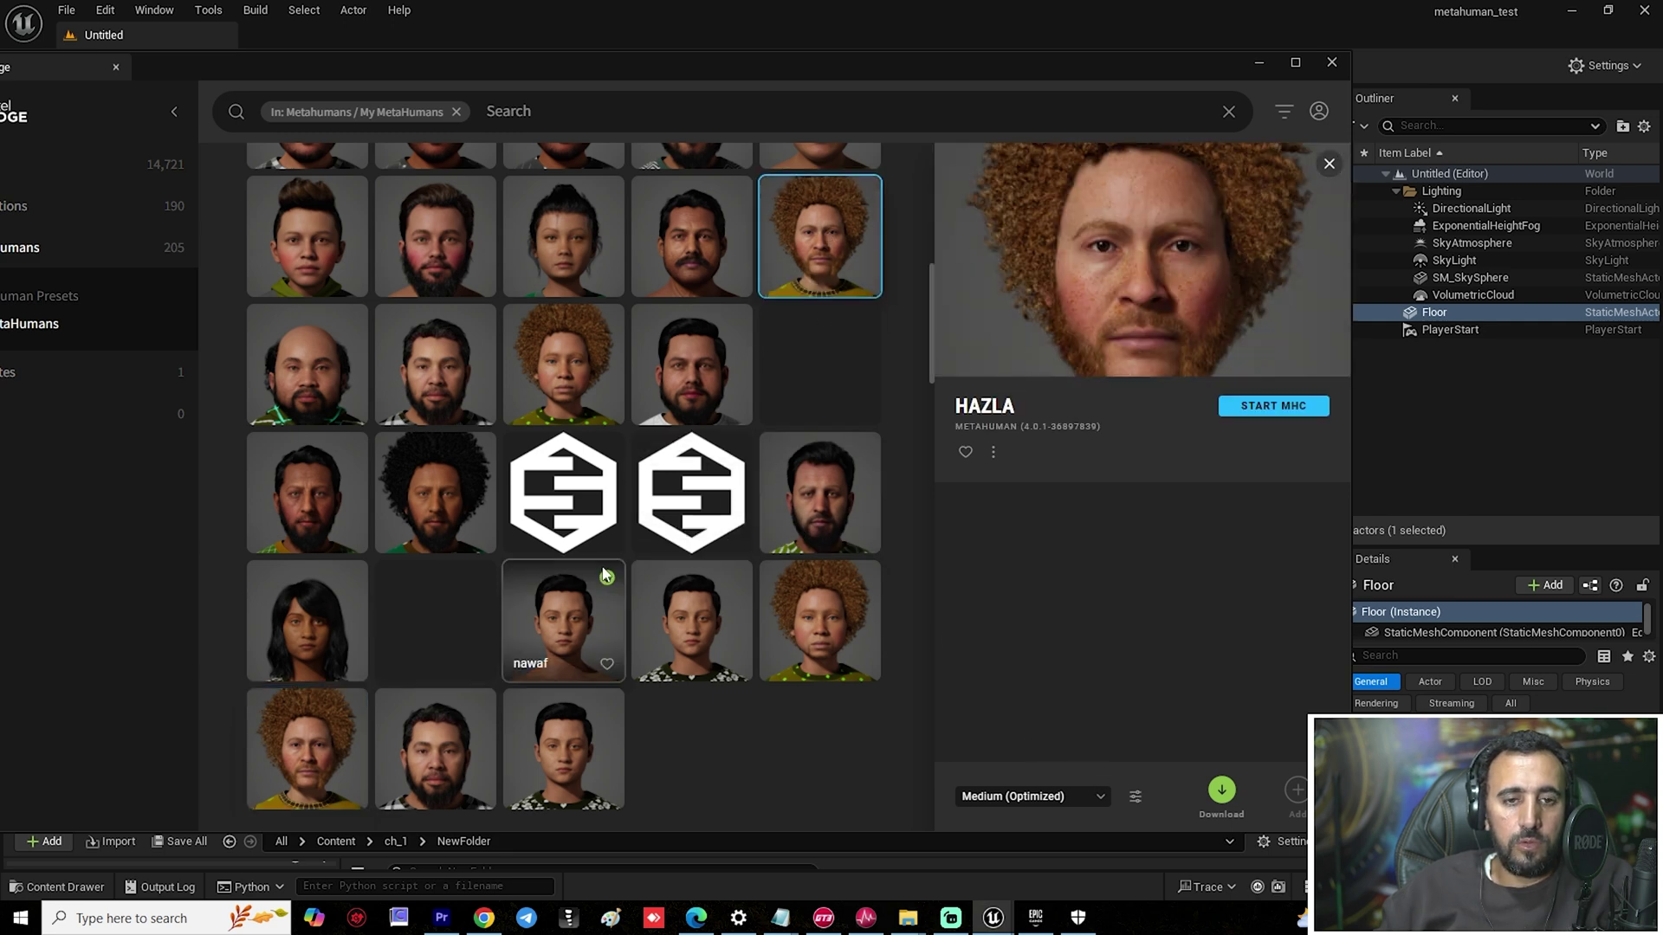
scroll(620, 454, up, 8)
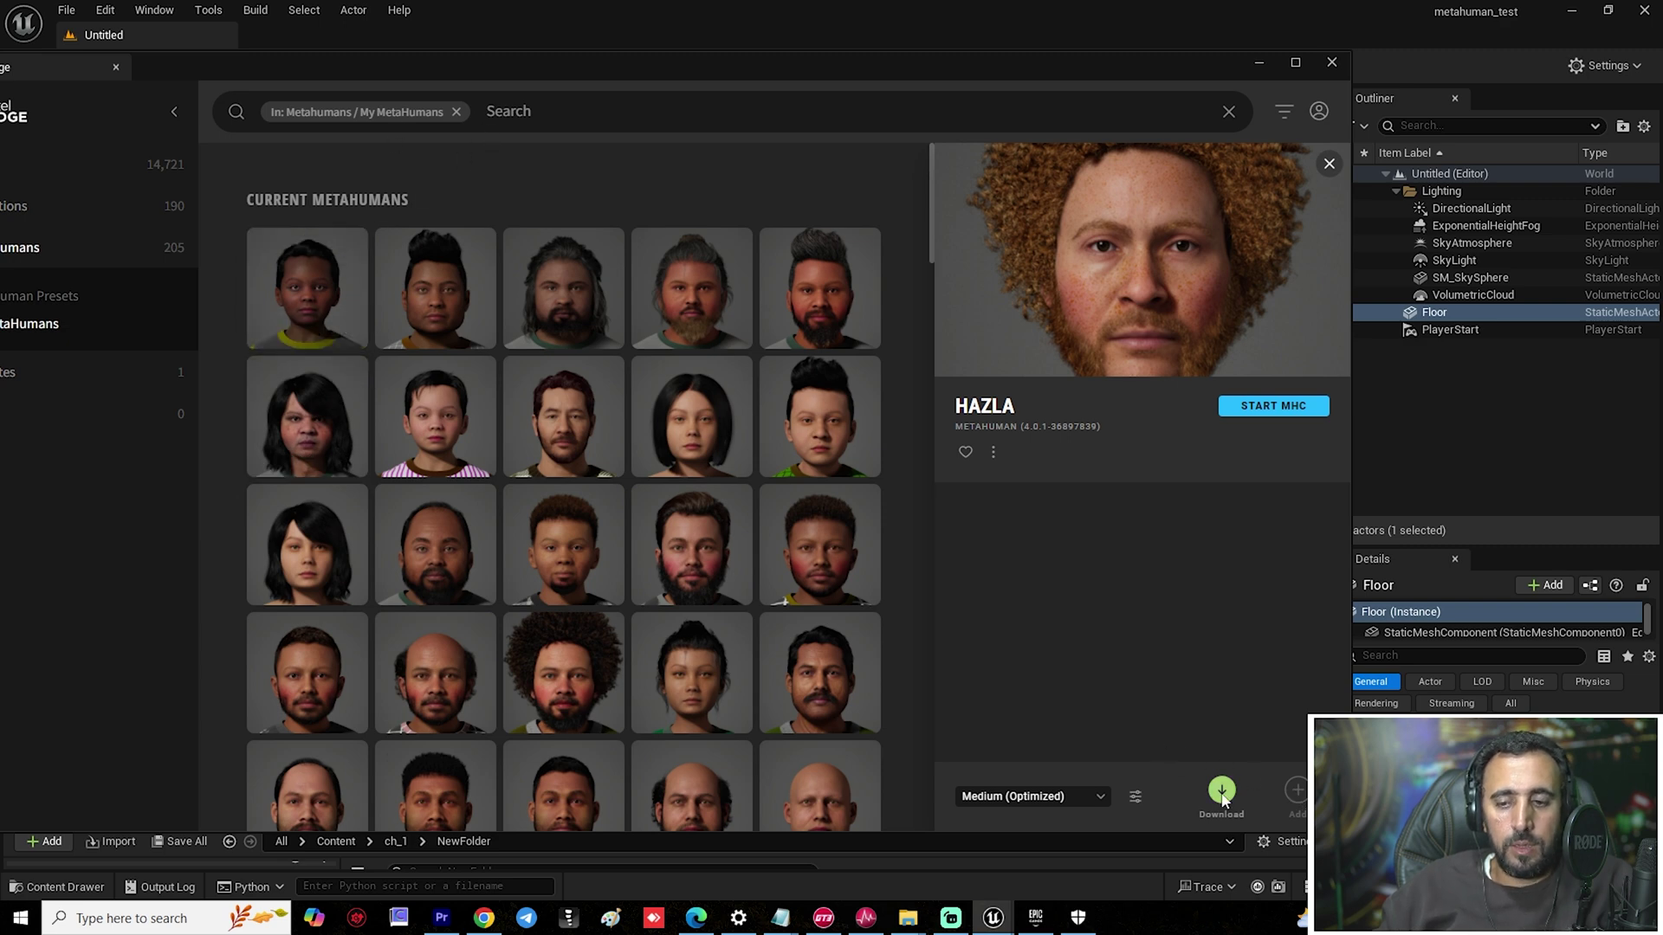
click(1331, 63)
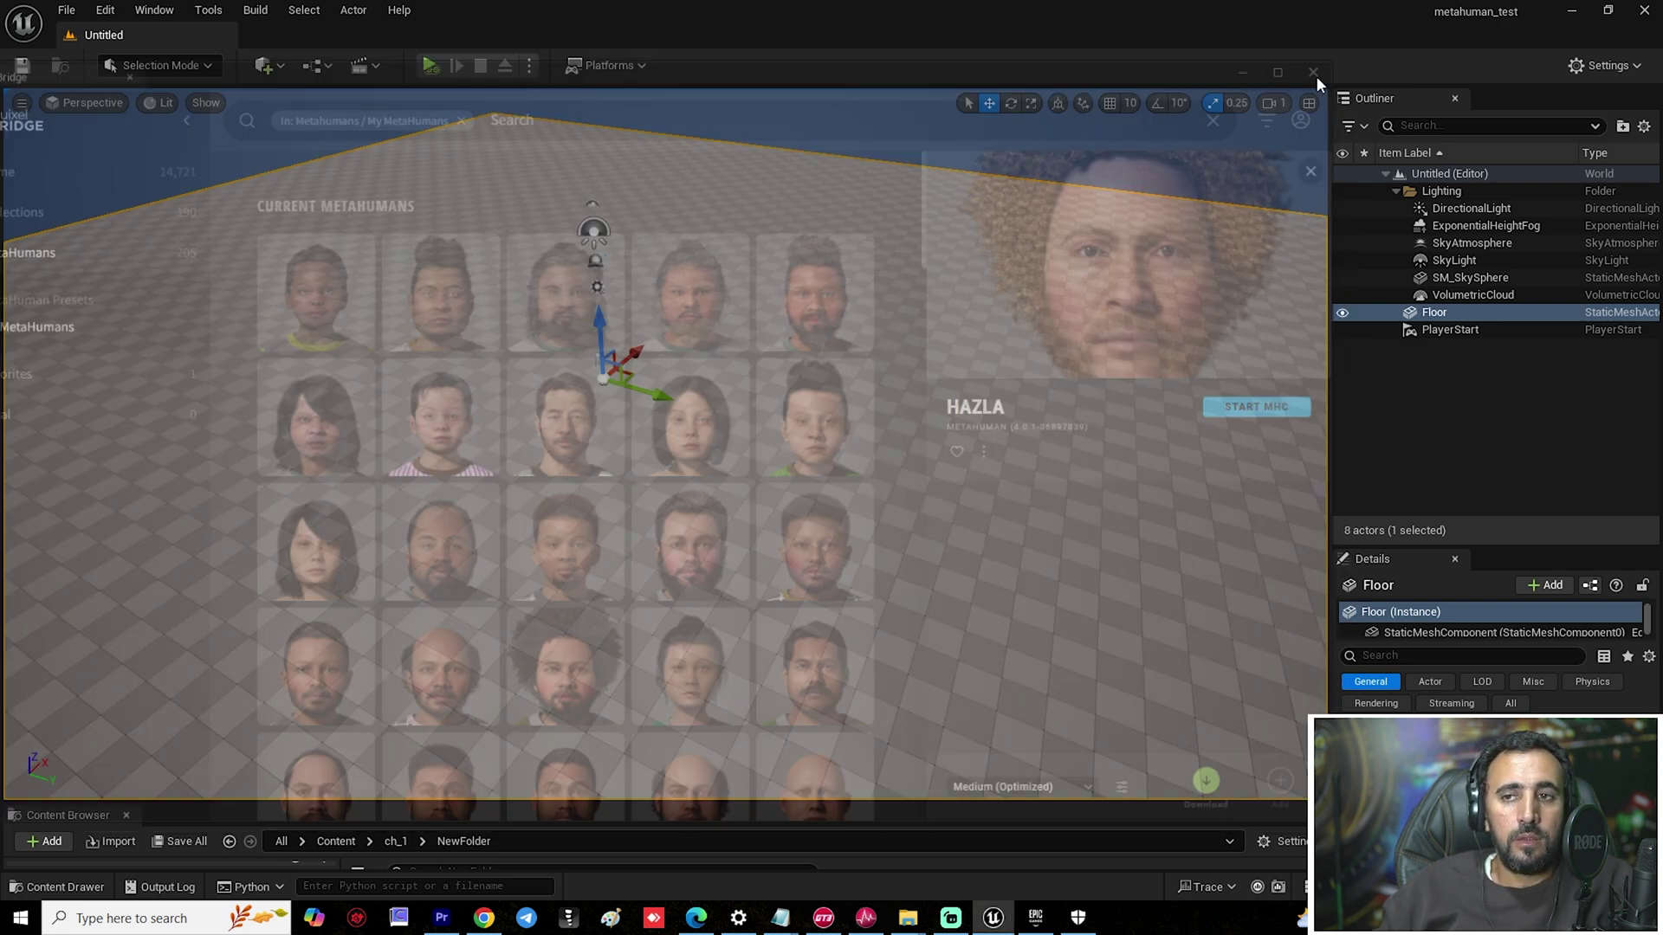
Place the BP_hazla blueprint from the MetaHumans/hazla folder on the floor of the level and frame the whole figure.
click(59, 887)
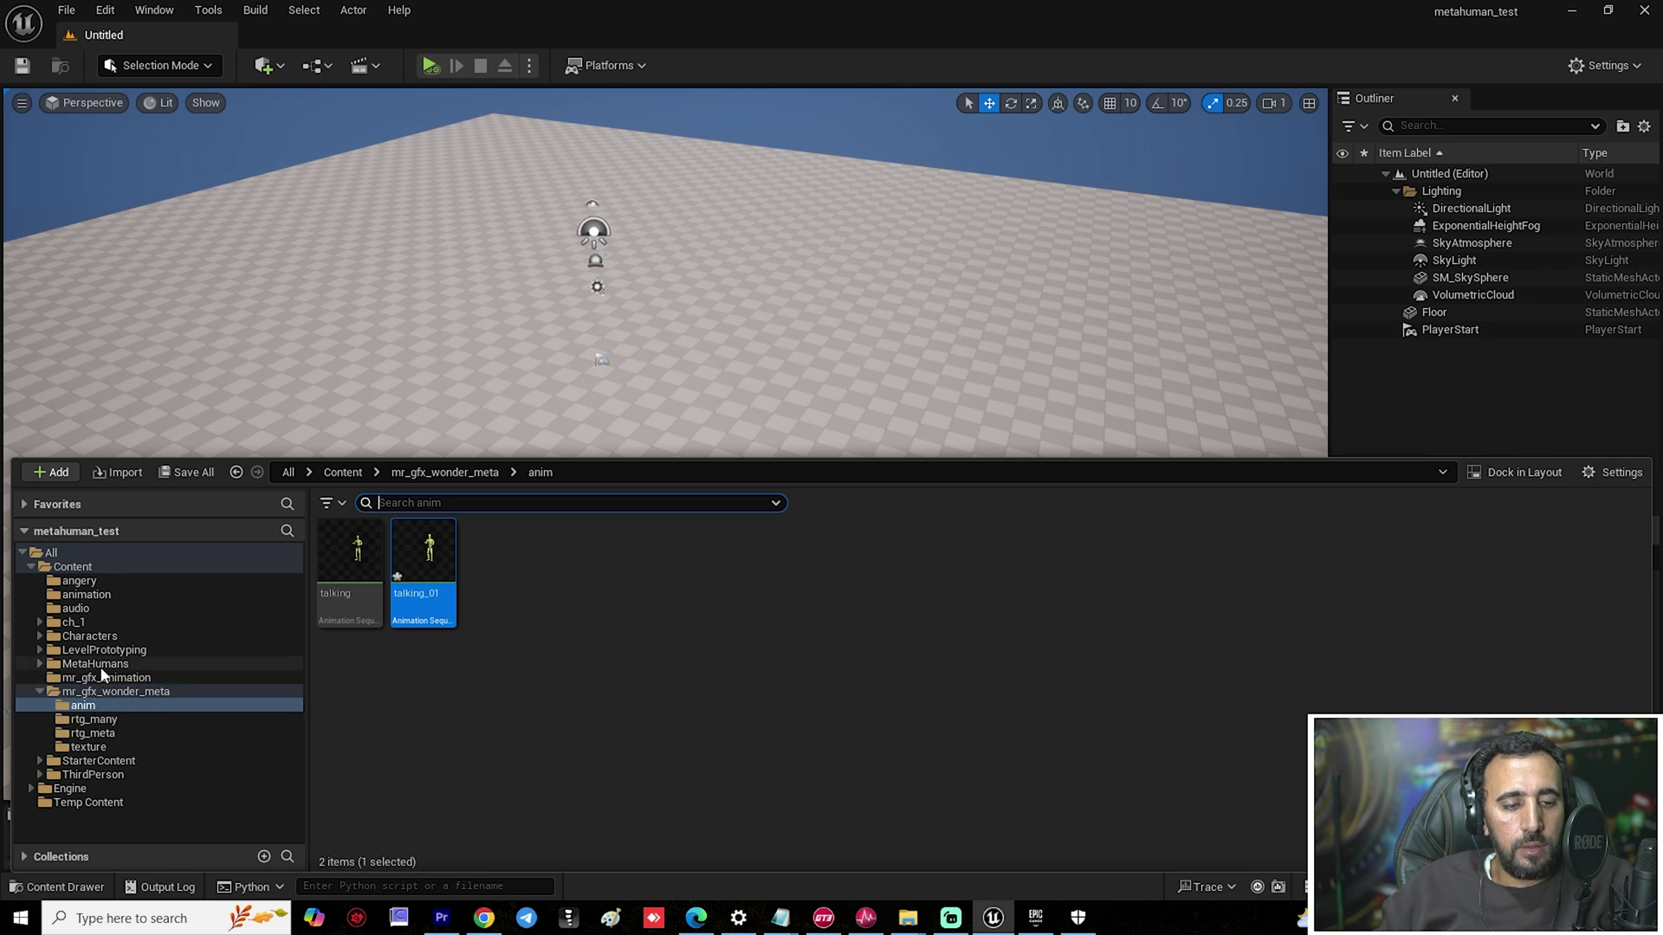
click(95, 663)
click(40, 663)
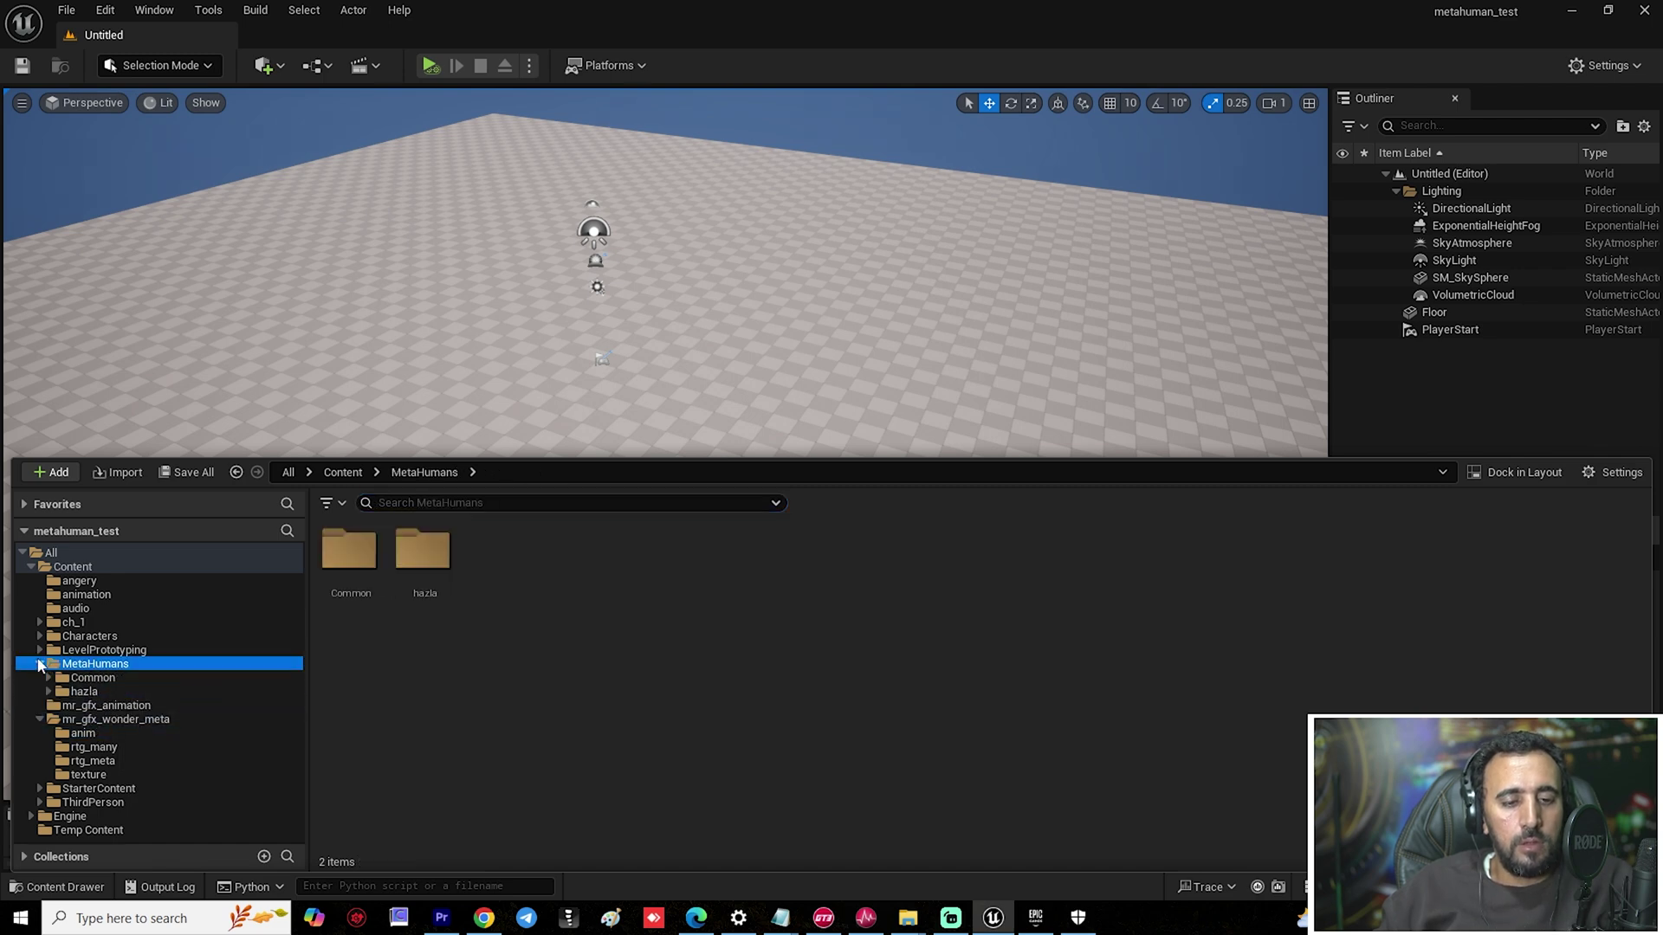
click(85, 691)
click(938, 555)
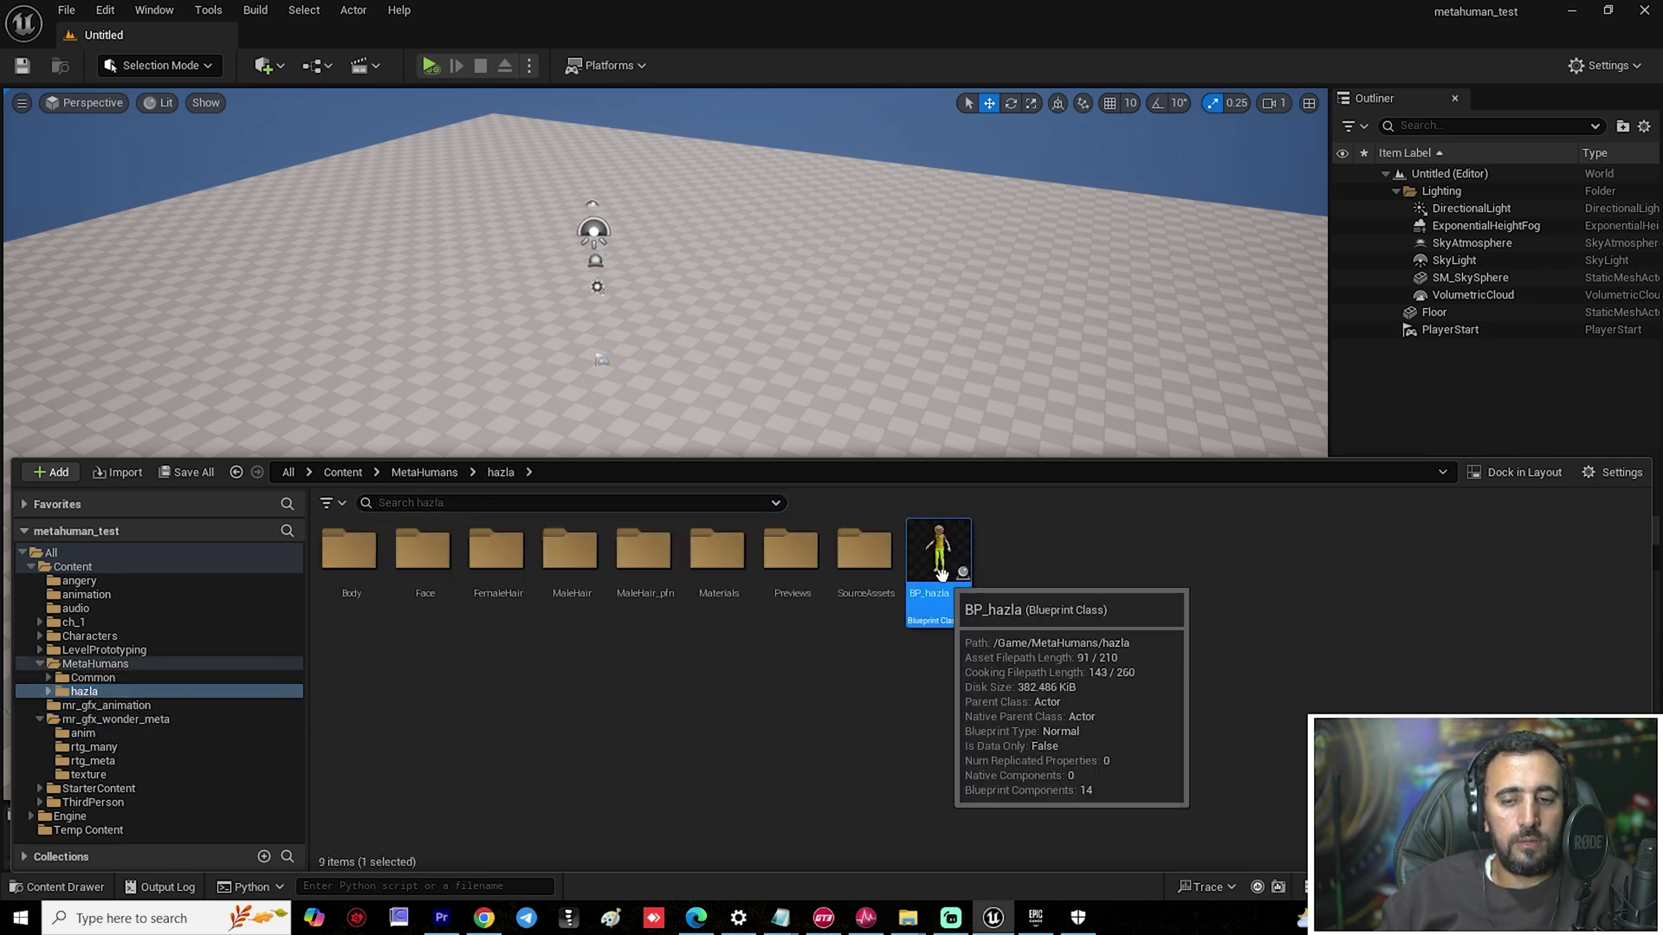
drag(939, 554, 726, 411)
drag(675, 305, 794, 305)
mouse_move(755, 289)
right_down()
mouse_move(796, 258)
mouse_move(728, 187)
mouse_move(779, 220)
mouse_move(675, 221)
mouse_move(640, 173)
mouse_move(554, 160)
mouse_move(772, 287)
mouse_move(779, 274)
mouse_move(756, 283)
right_up()
key(w)
key(w)
key(d)
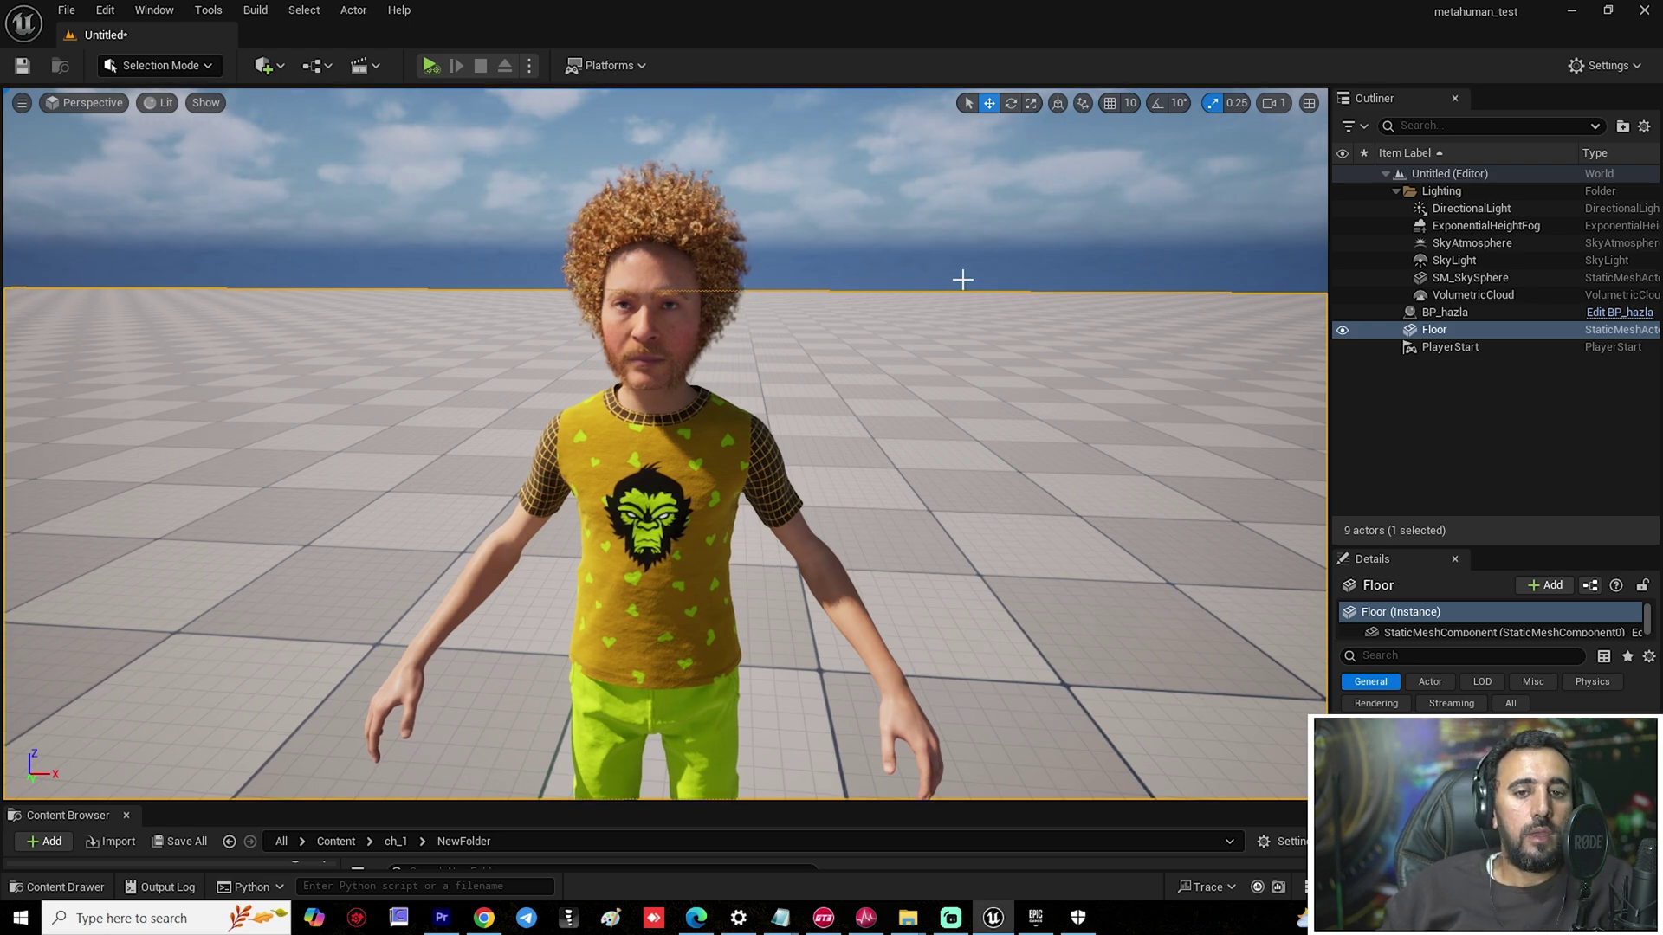
right_drag(962, 280, 962, 346)
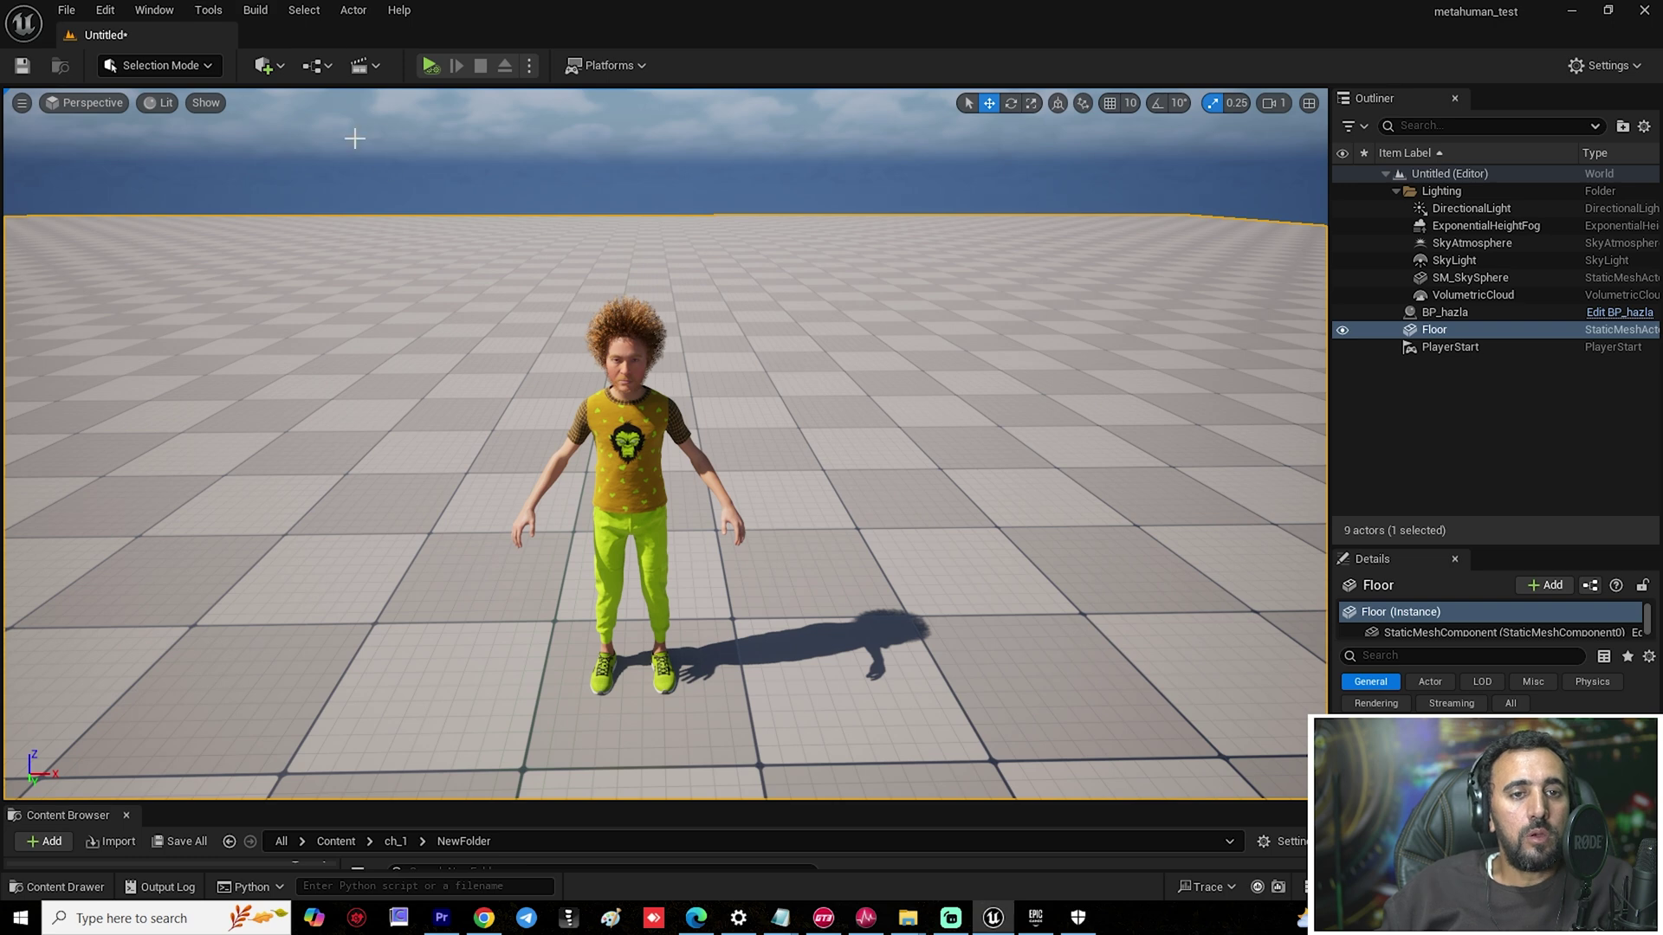
Start Retarget Animations for talking_01 in the mr_gfx_wonder_meta/anim folder and move its window clear of the MetaHuman.
key(ctrl+space)
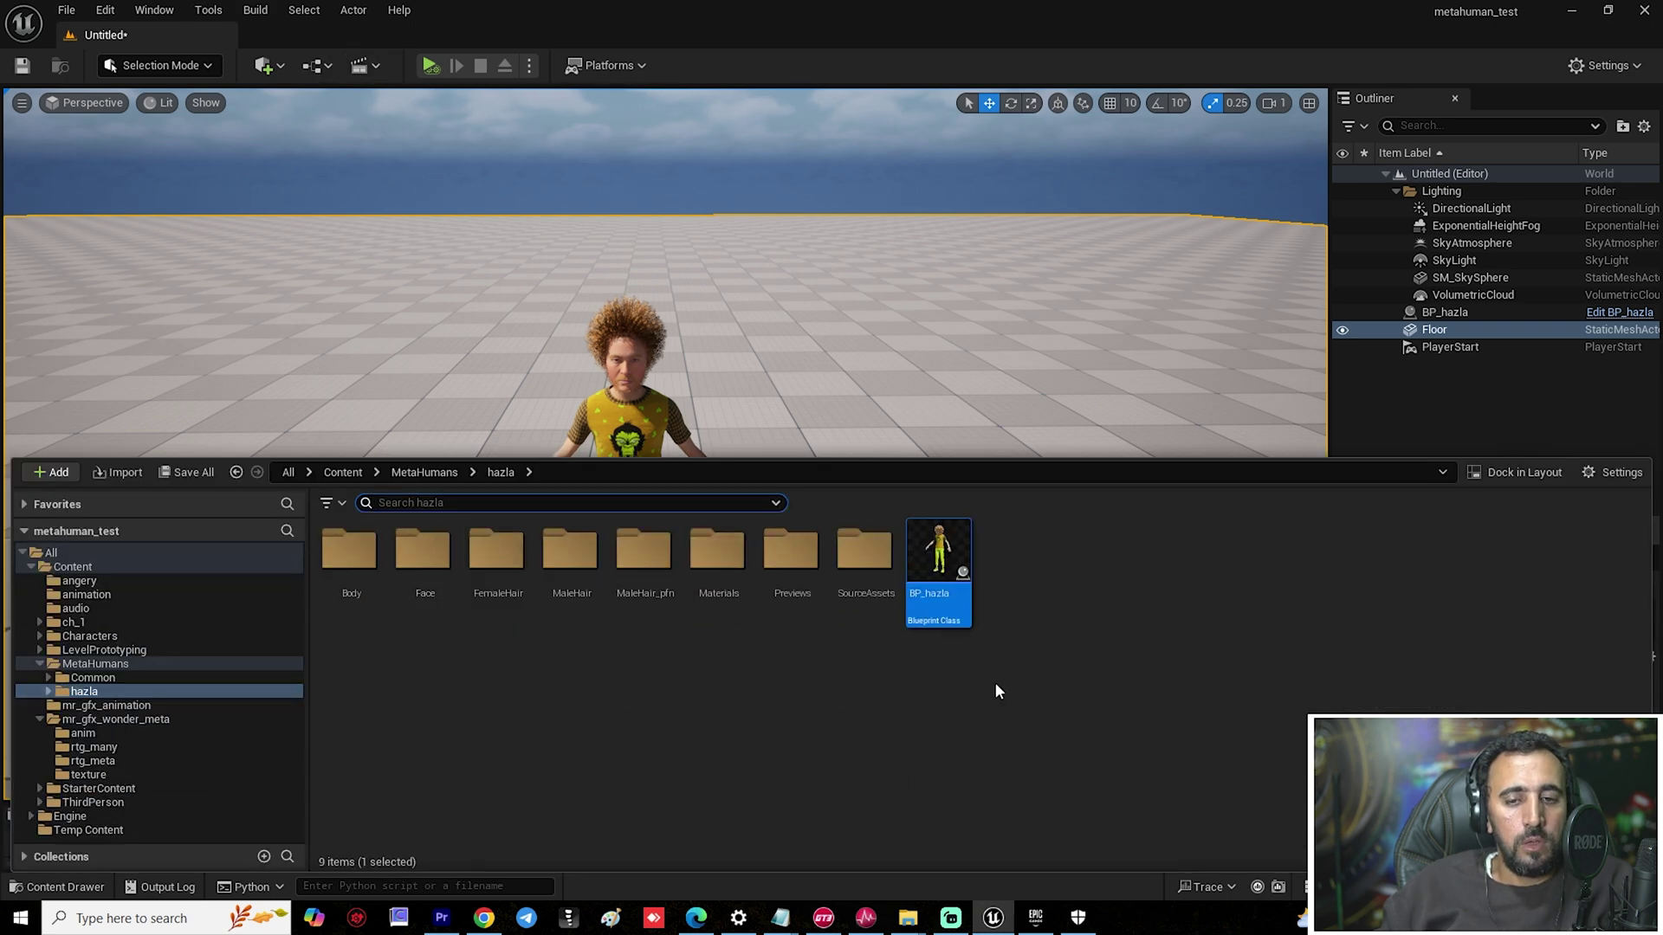
click(83, 732)
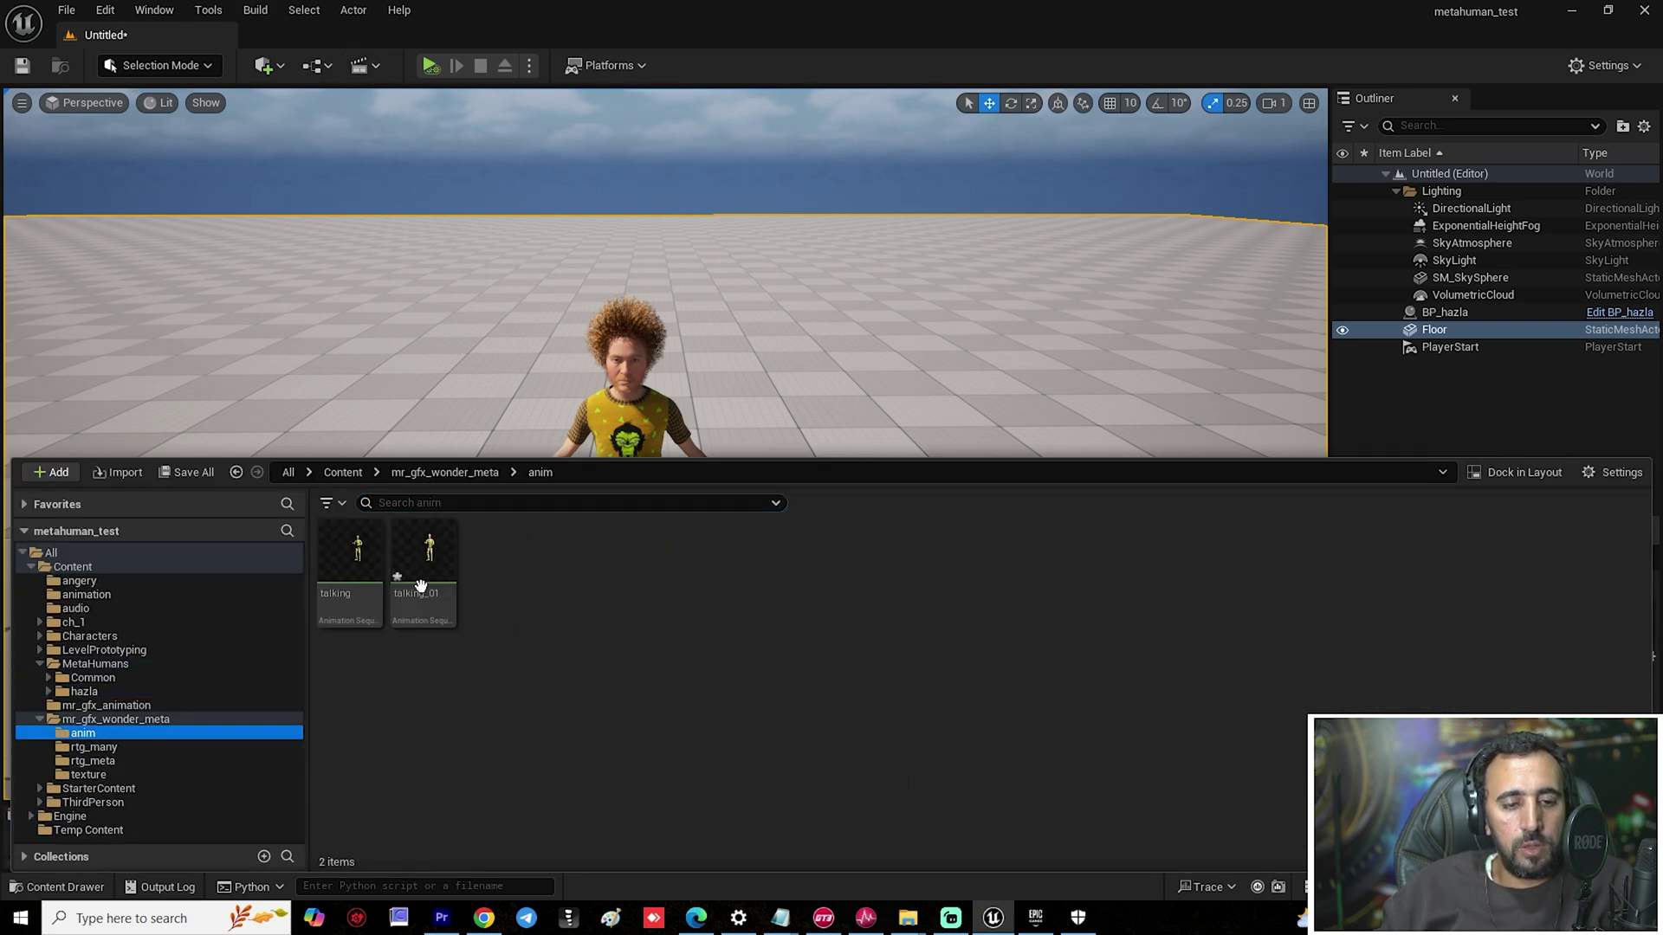
mouse_move(427, 552)
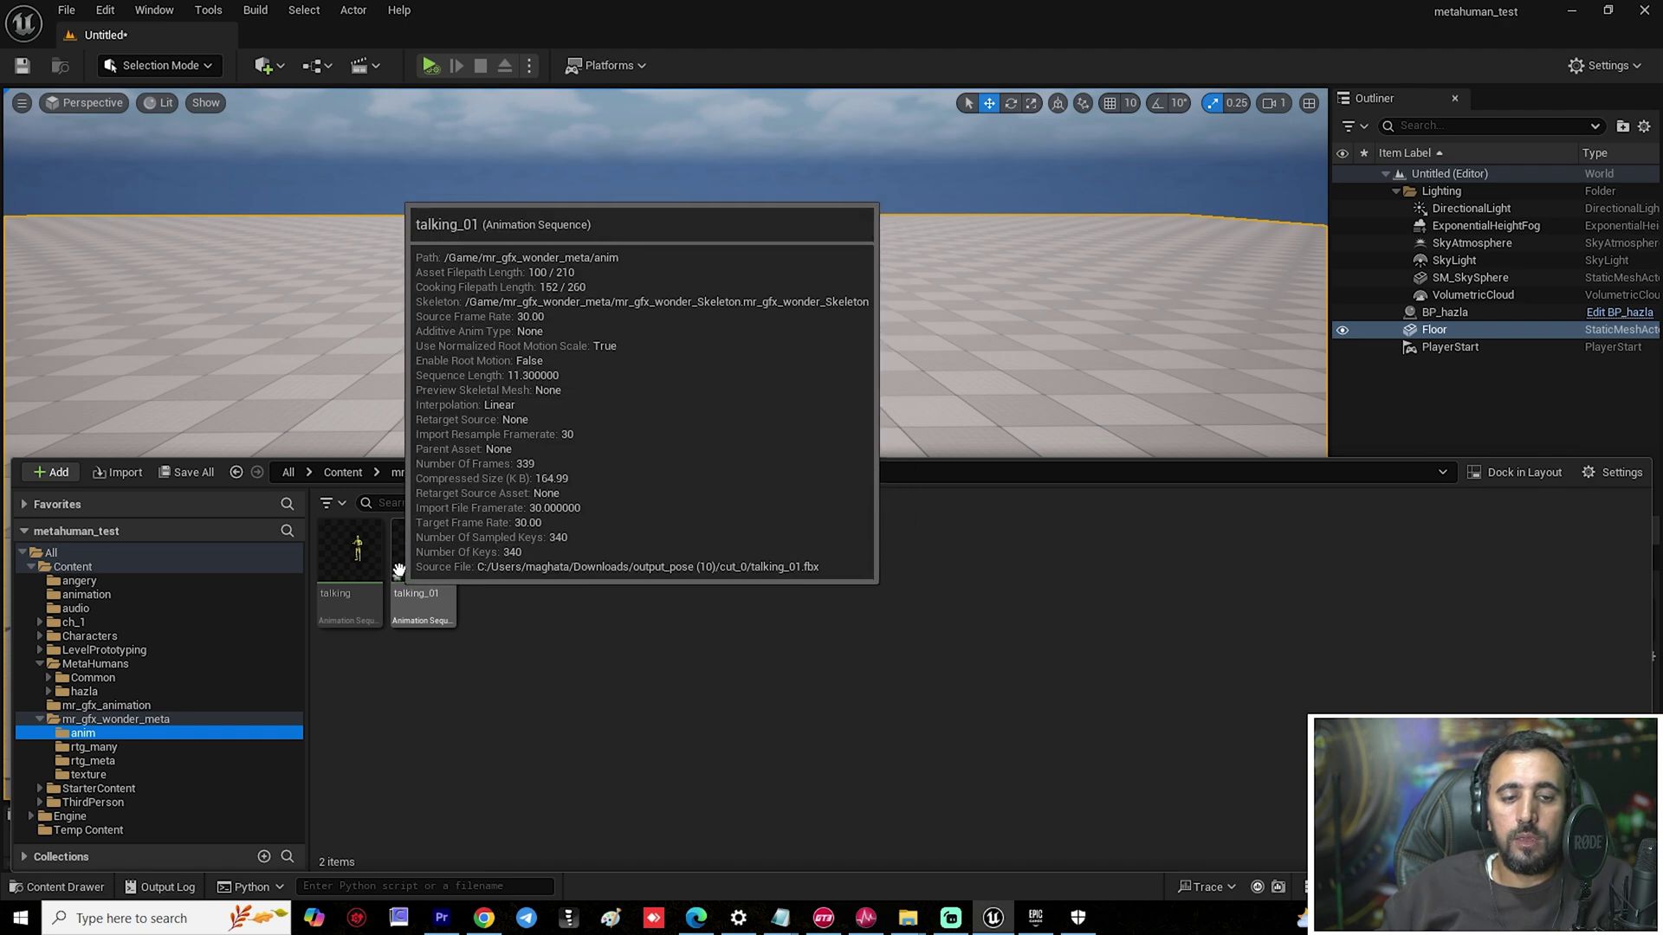
right_click(427, 552)
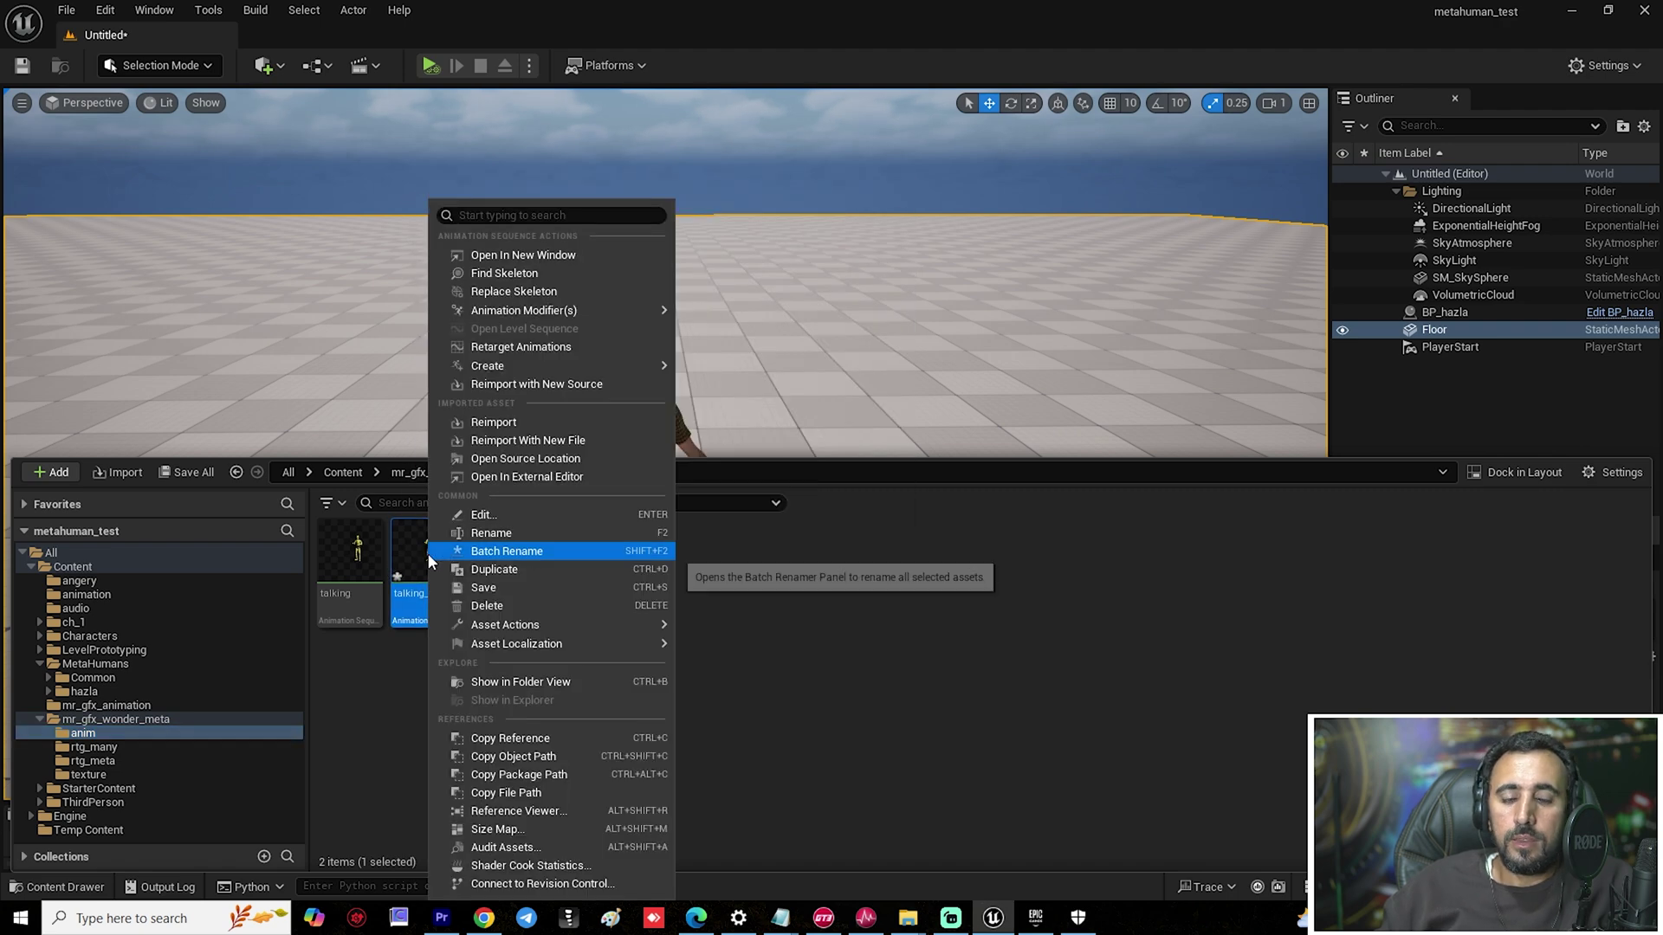
click(551, 346)
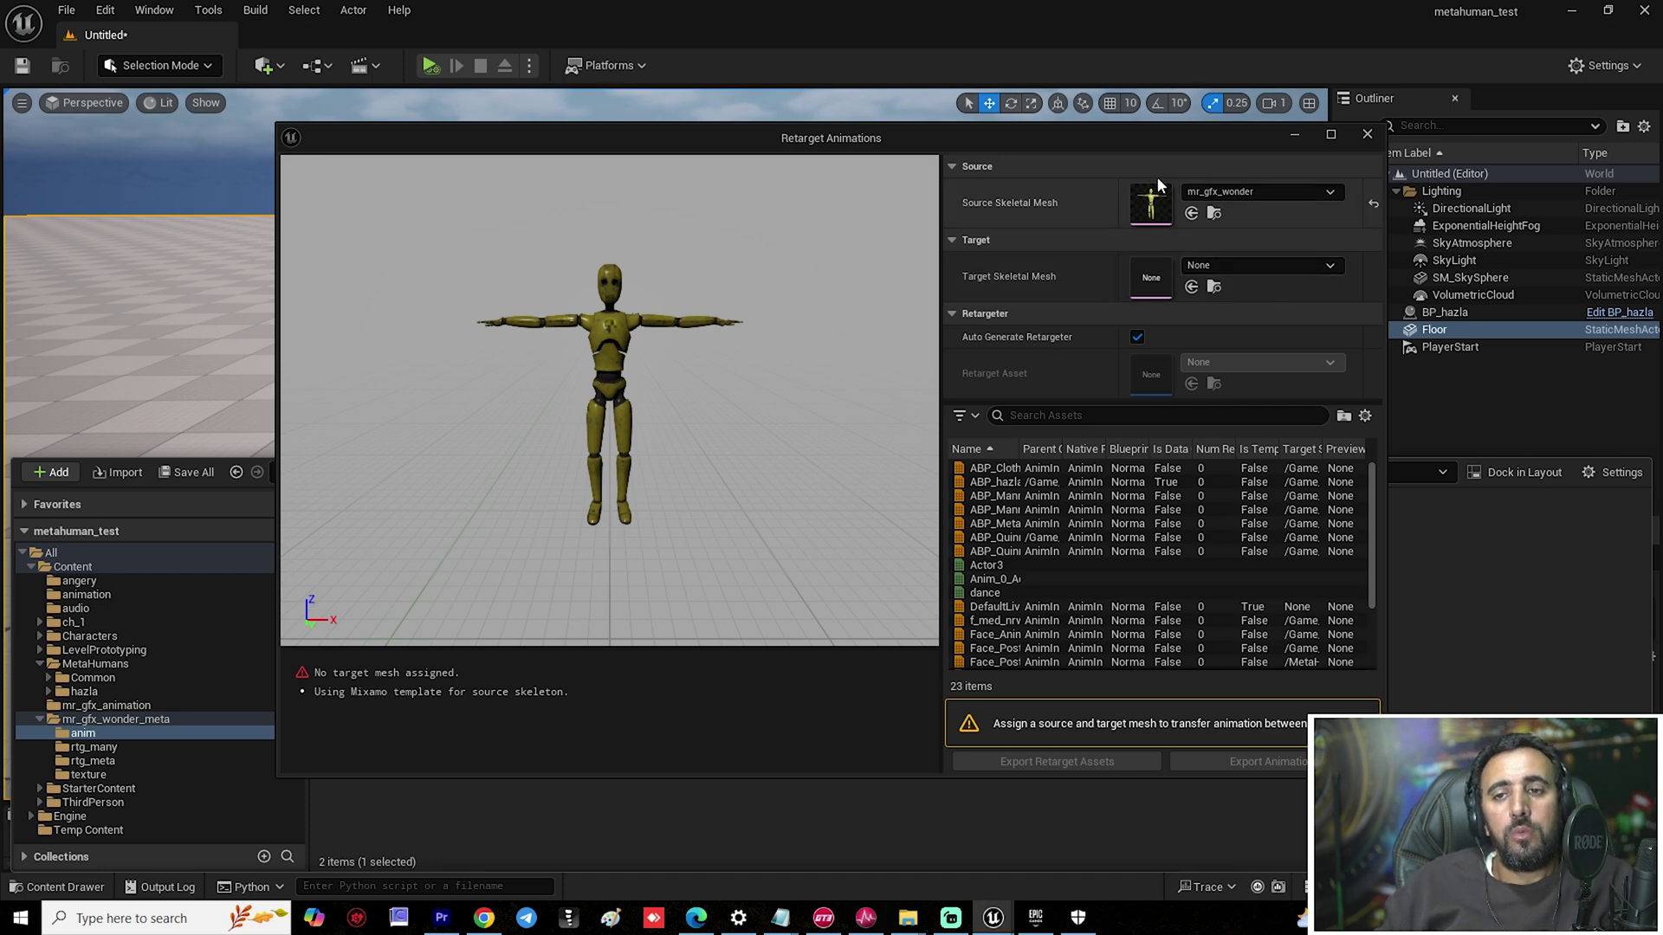
drag(1153, 140, 987, 444)
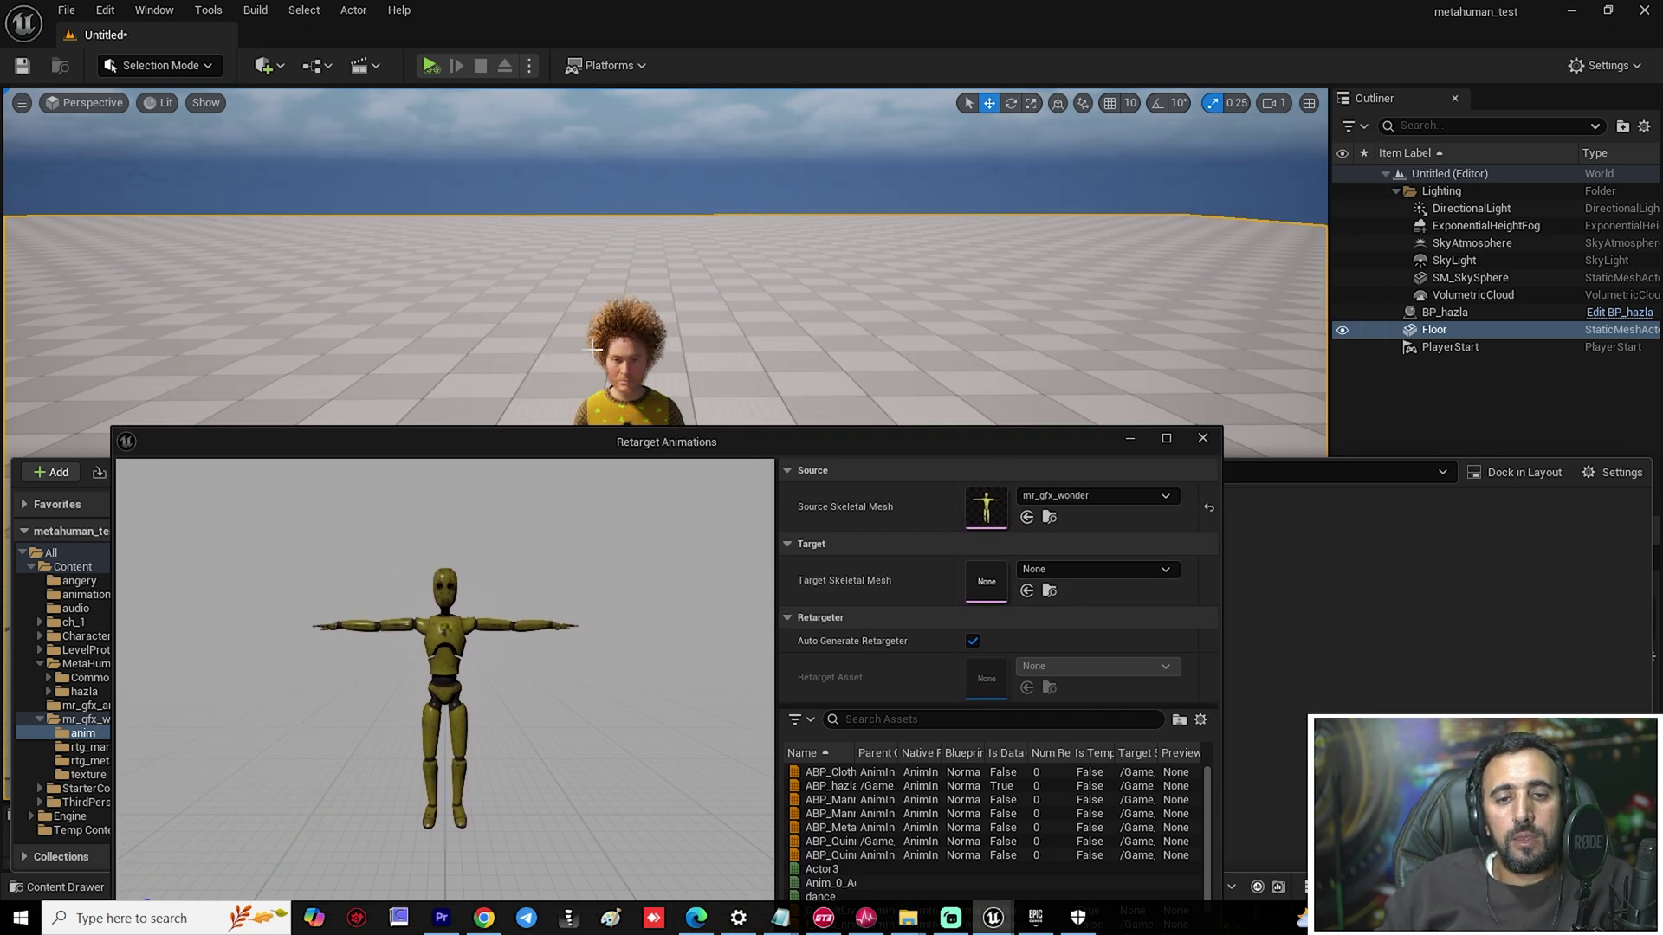
Set the target skeletal mesh of the retarget to m_med_unw_body and move the window further aside.
click(1119, 567)
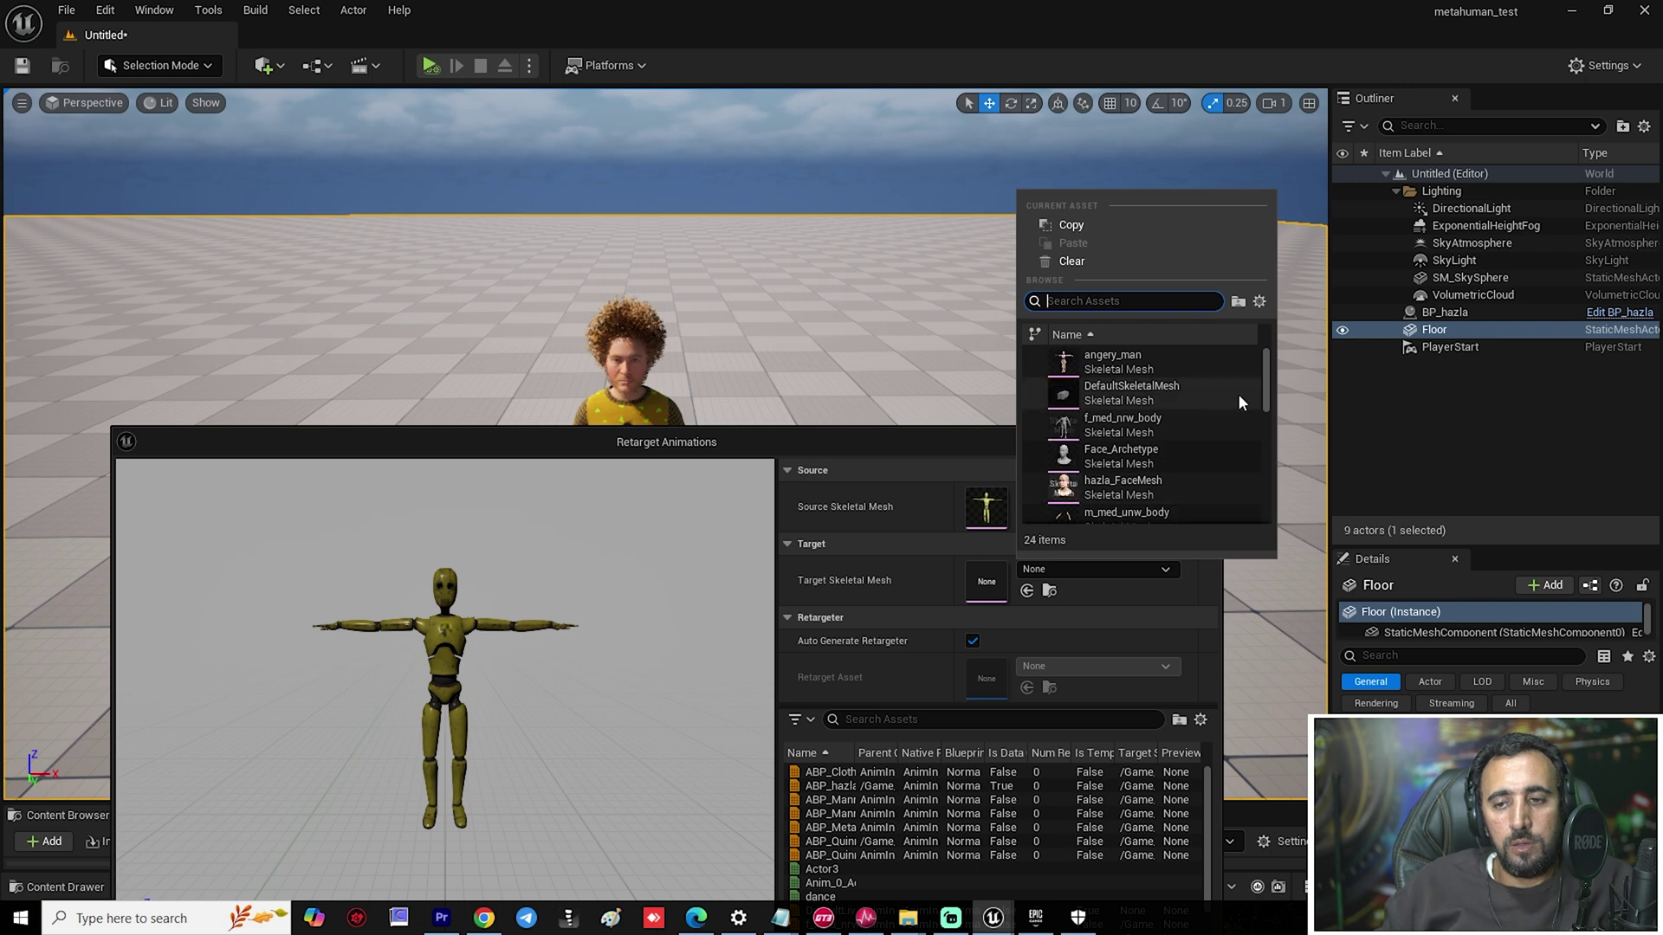
scroll(1266, 399, down, 2)
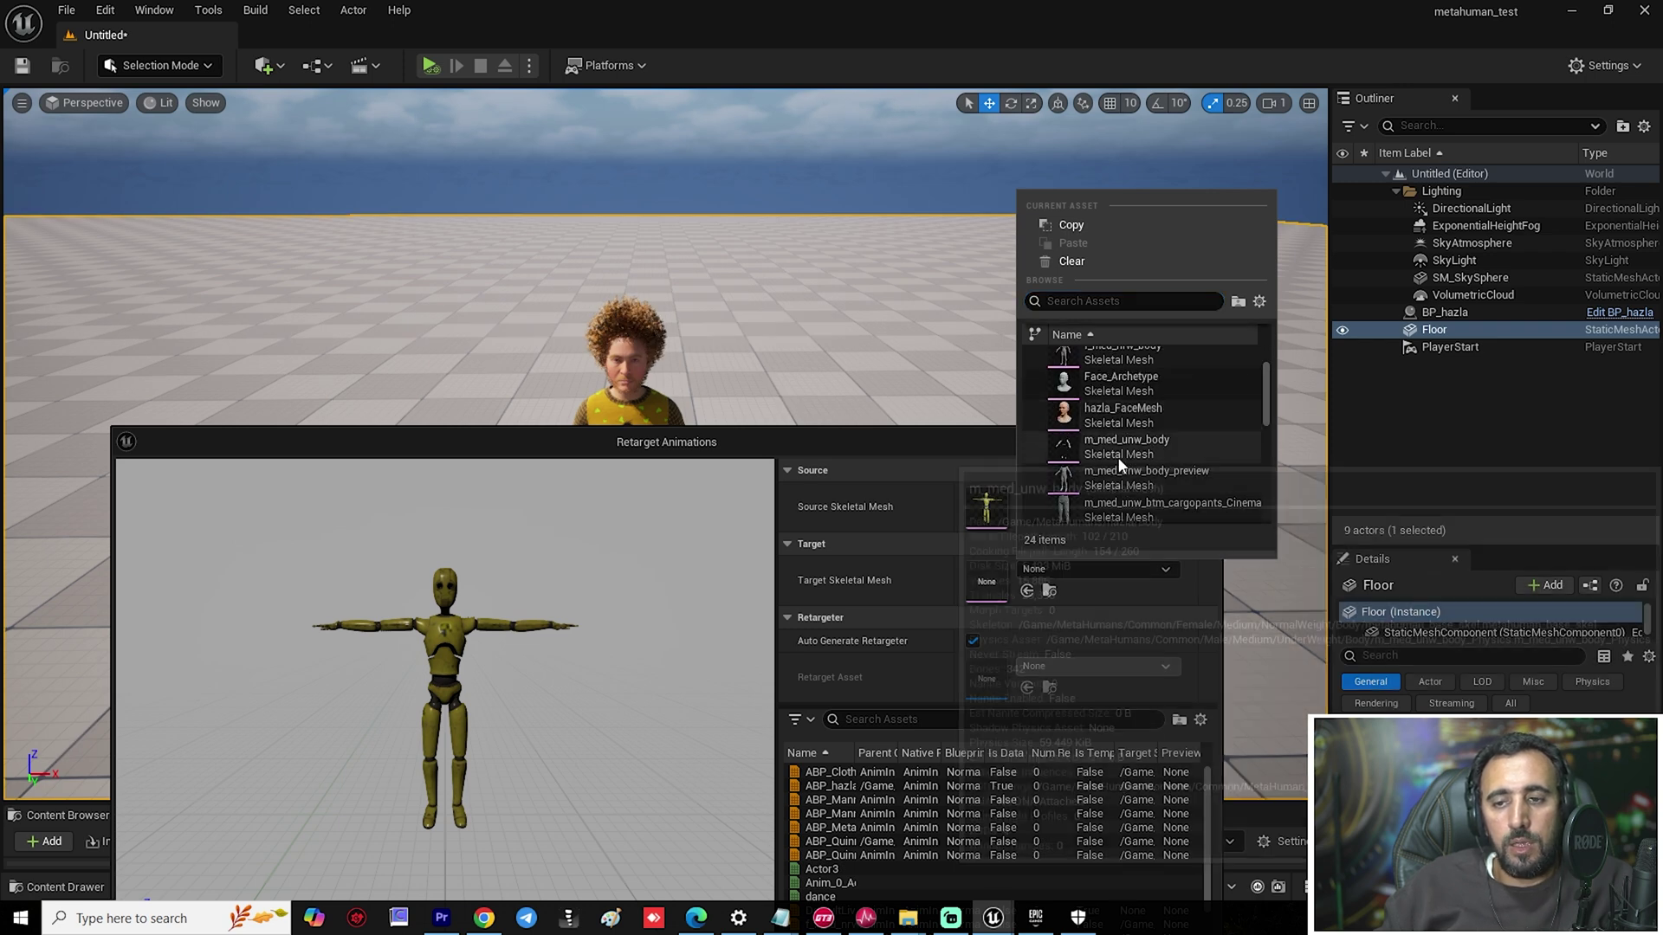
mouse_move(1134, 445)
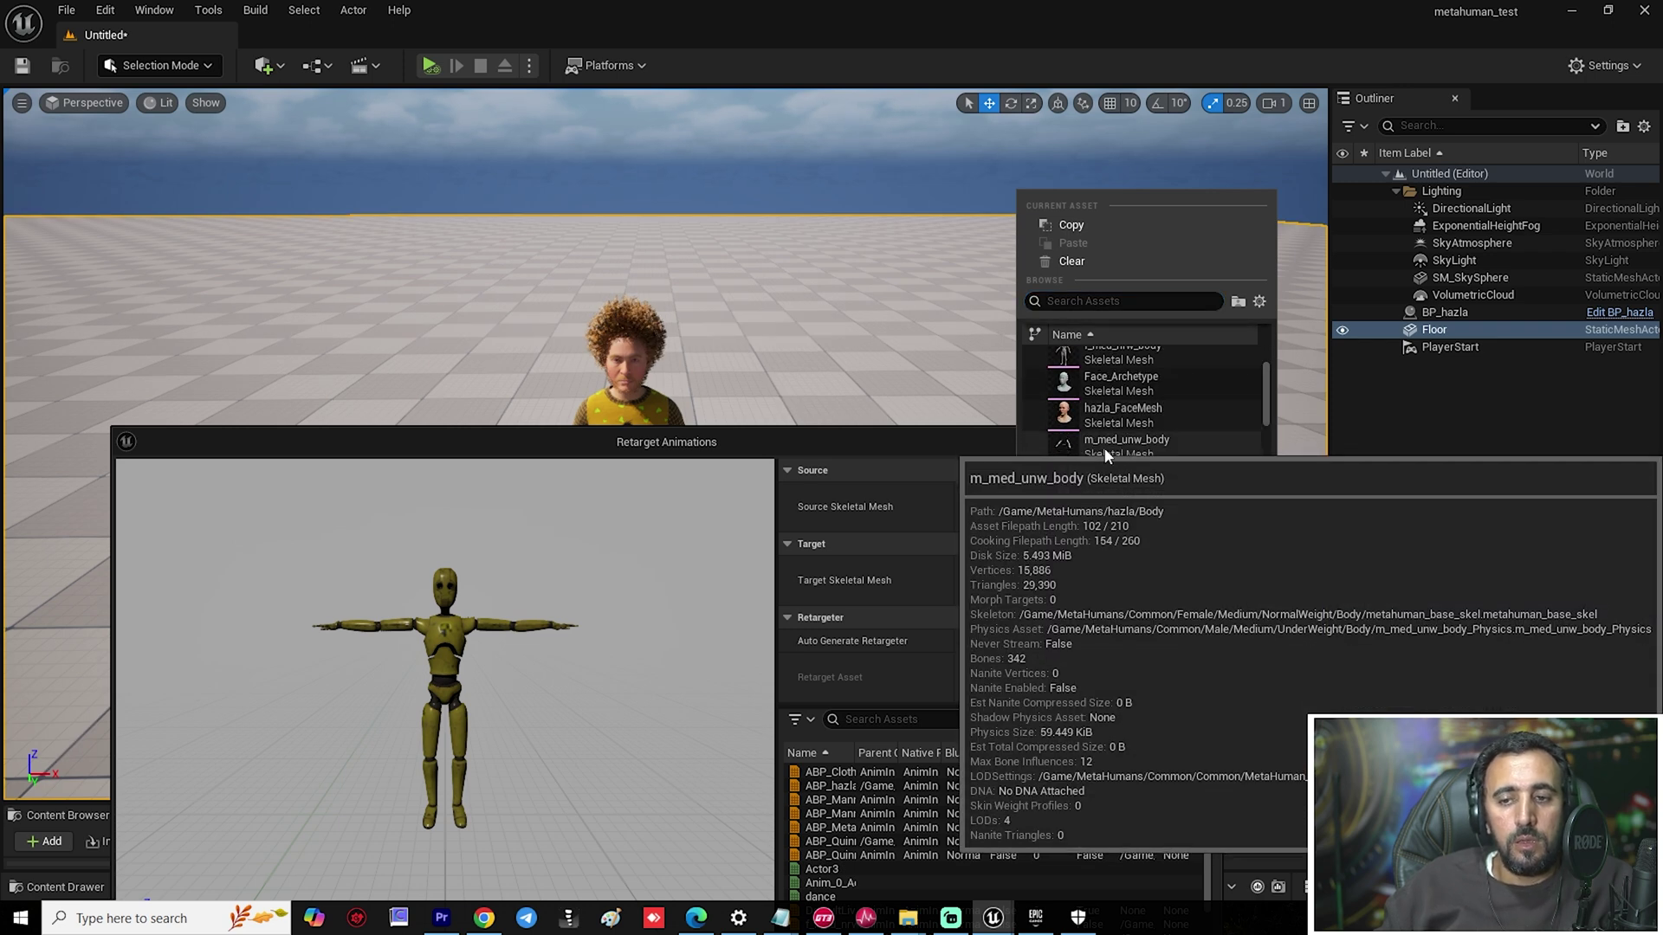
click(1150, 444)
drag(844, 438, 608, 492)
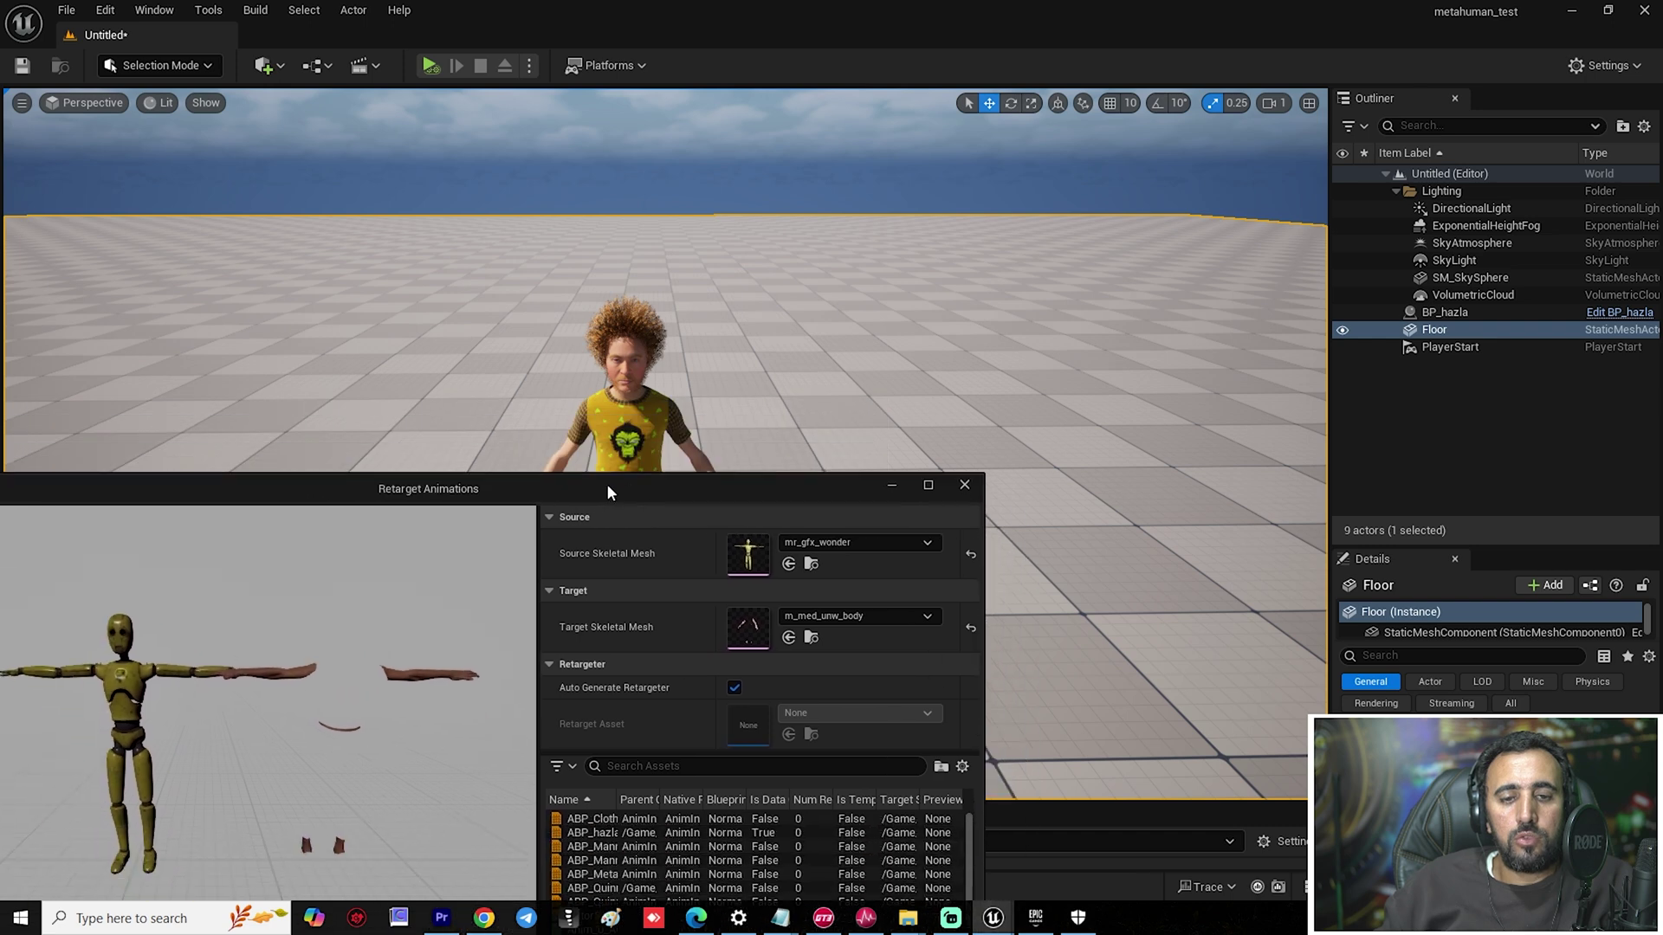
Select the BP_hazla MetaHuman in the level, enlarge the area with its details and look through its properties.
click(616, 371)
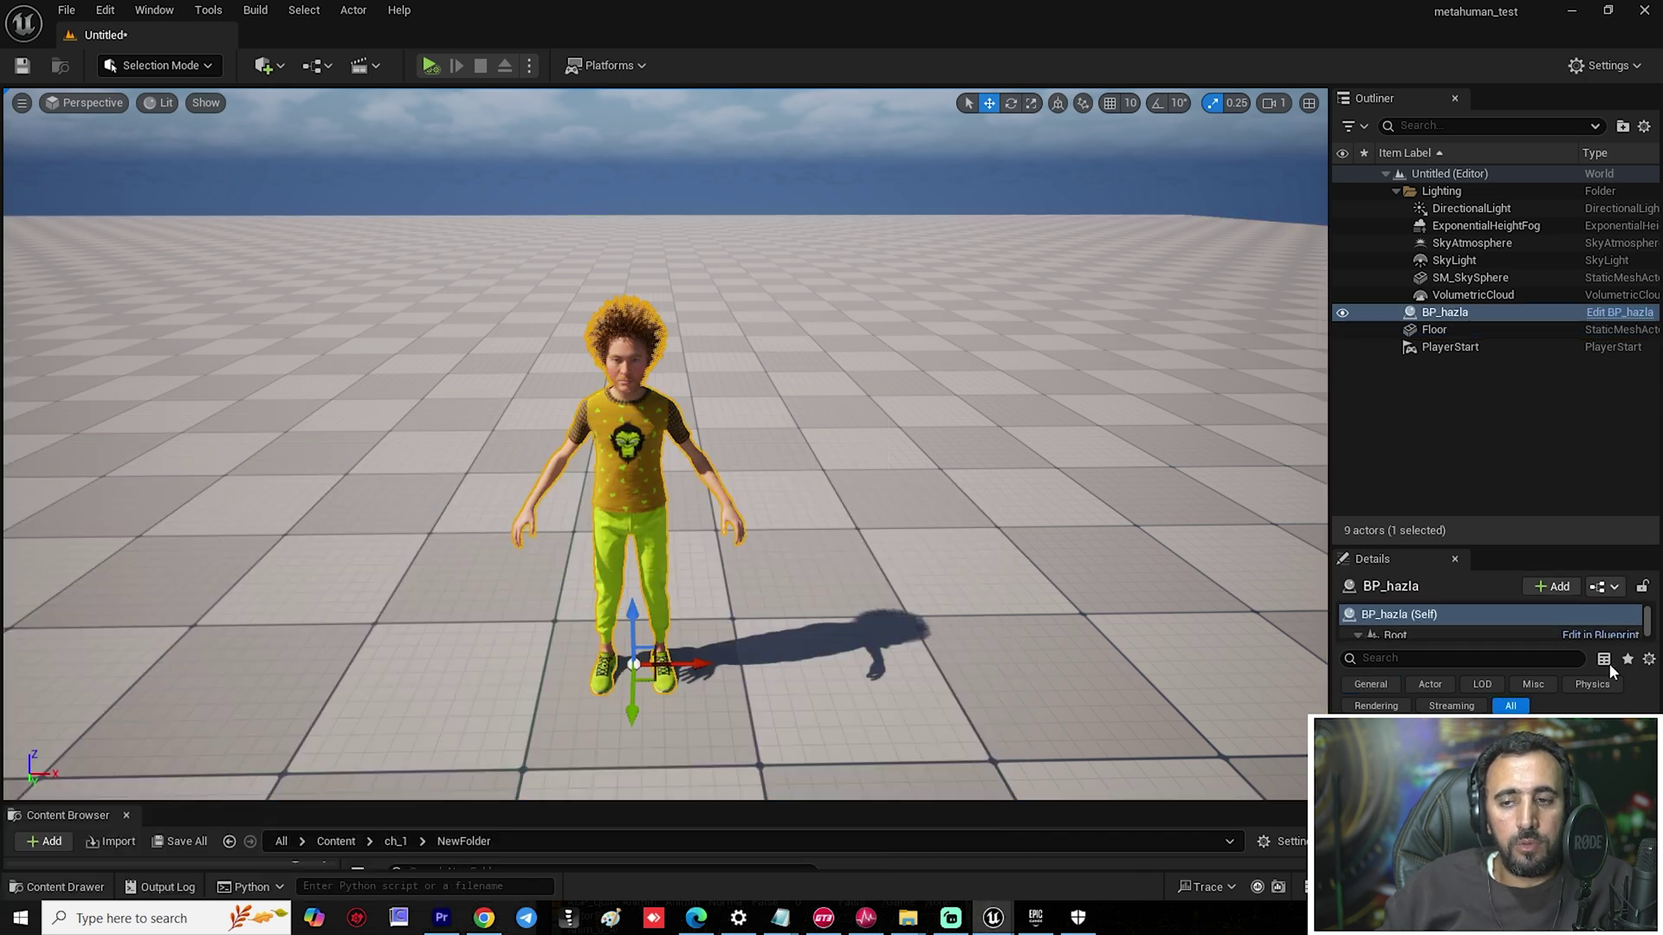
drag(1502, 547, 1503, 329)
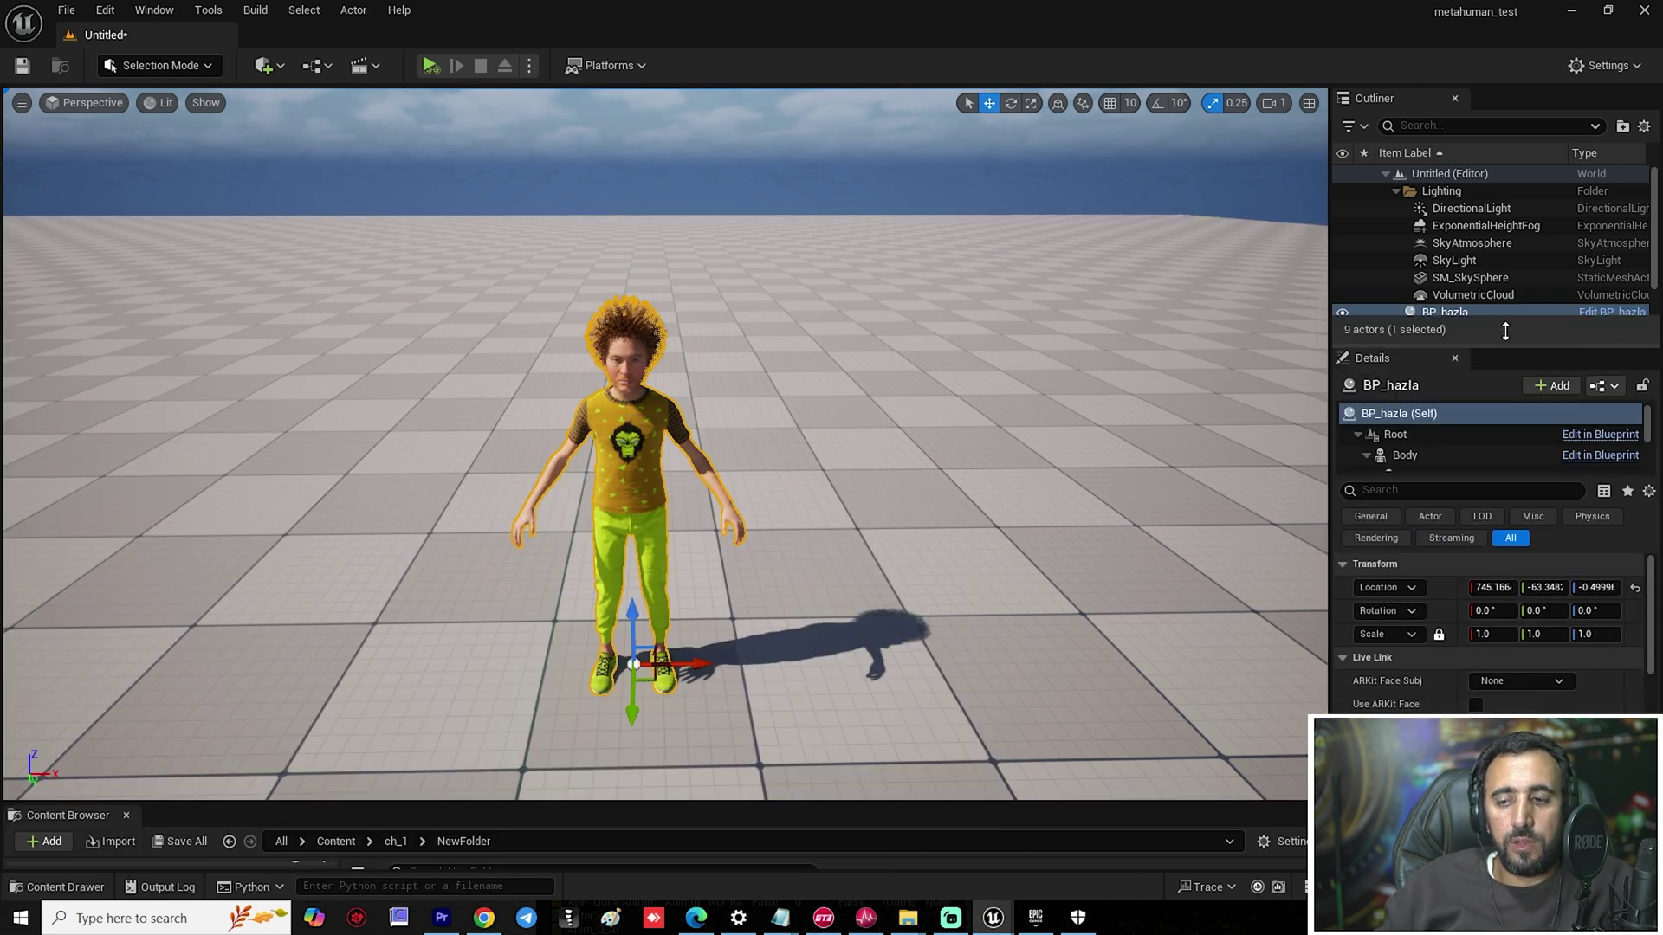
click(743, 347)
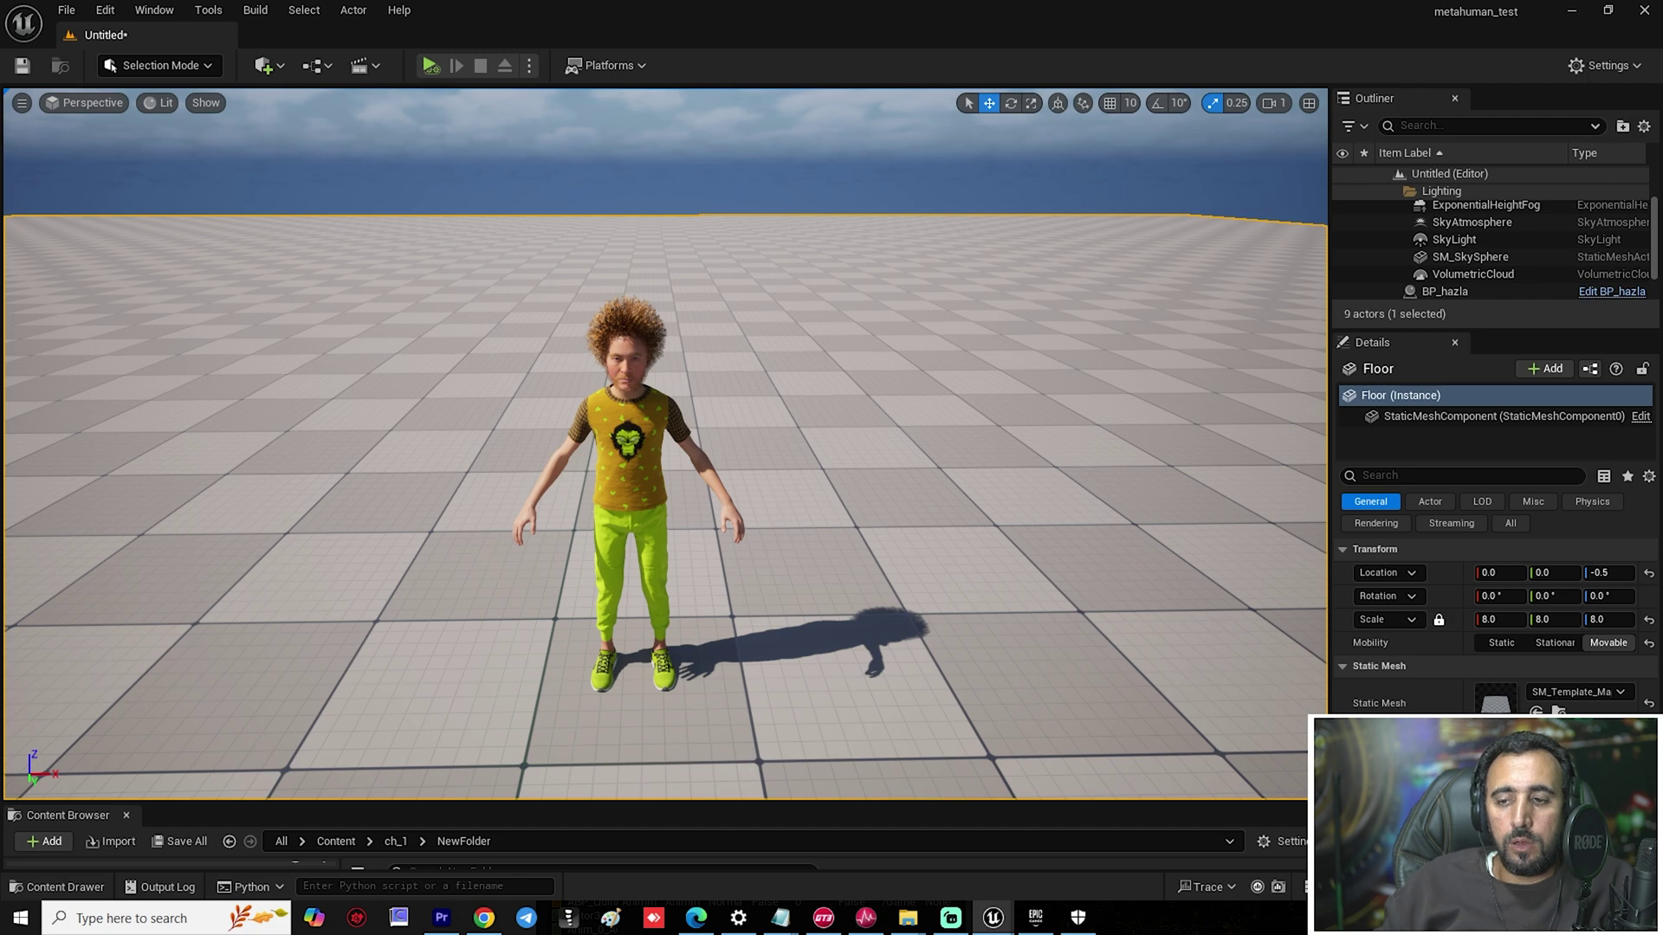
click(630, 407)
scroll(1634, 683, down, 3)
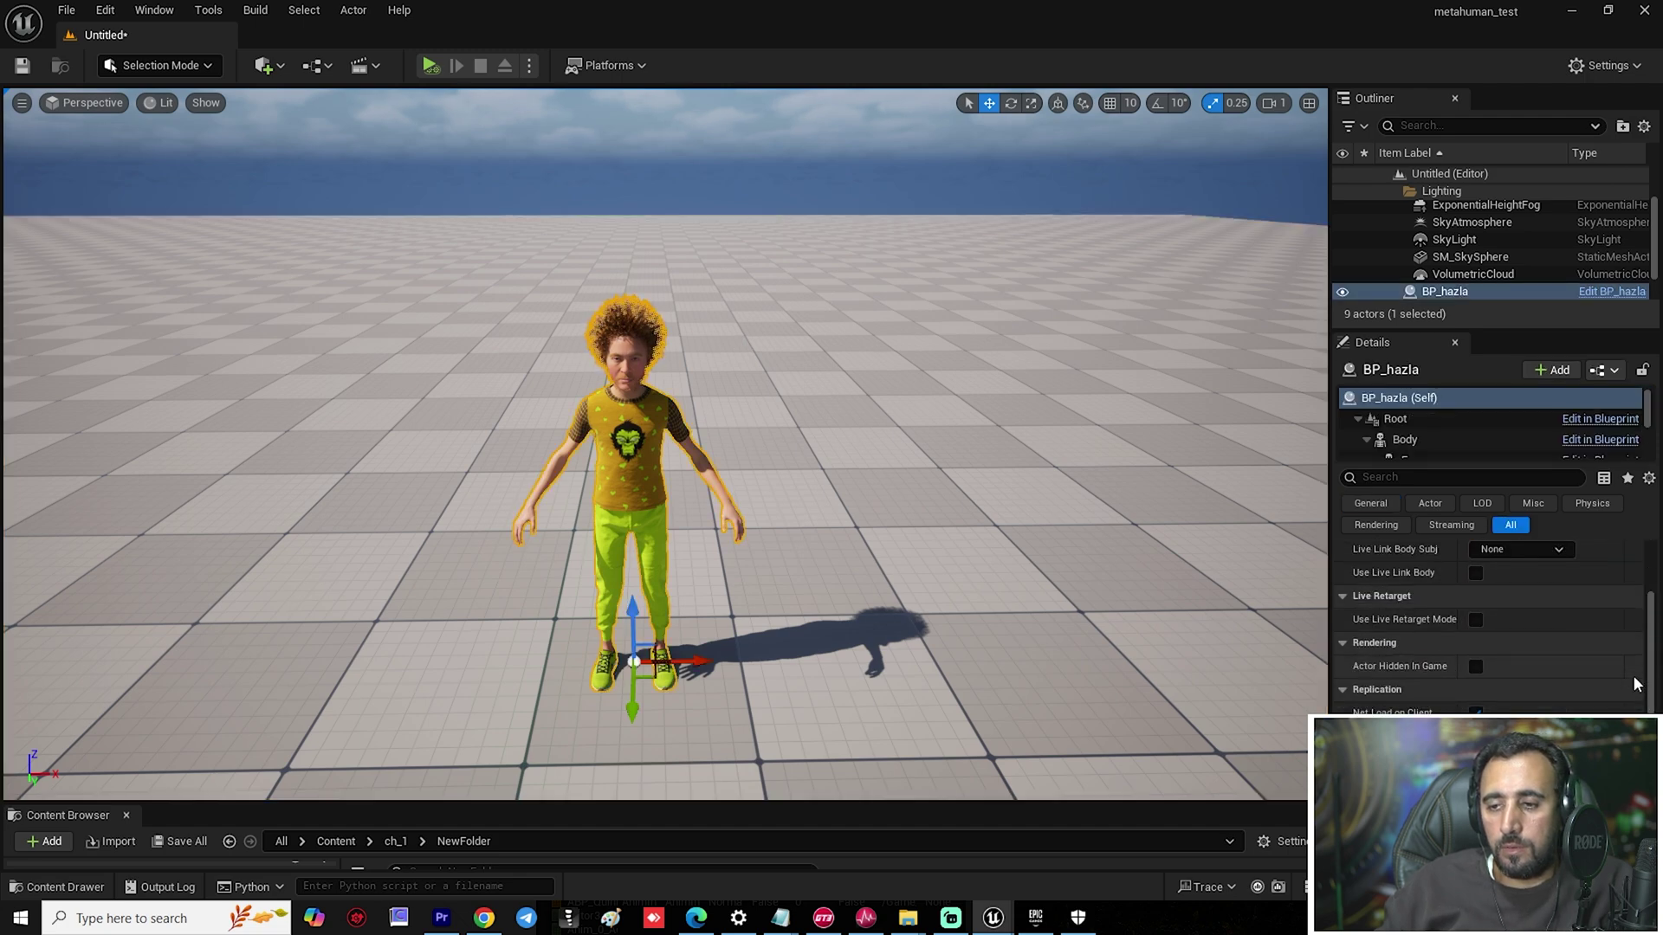
scroll(1636, 684, up, 5)
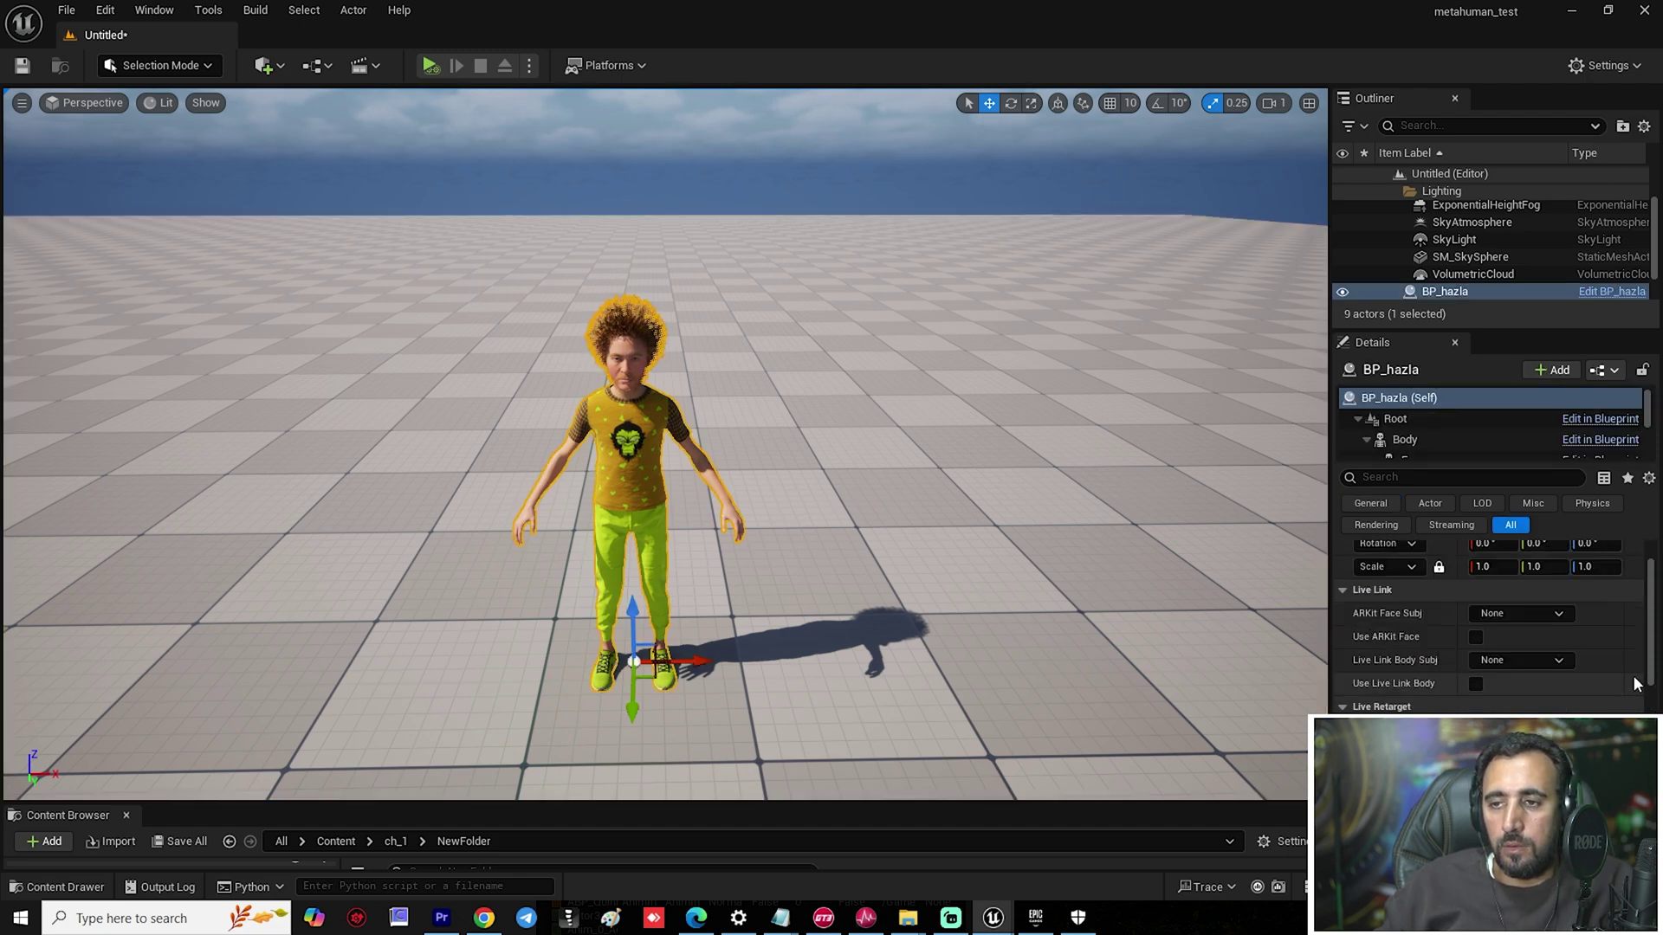
Check which skeletal mesh the Body component of the BP_hazla blueprint uses, view that mesh and close both editors.
click(1613, 292)
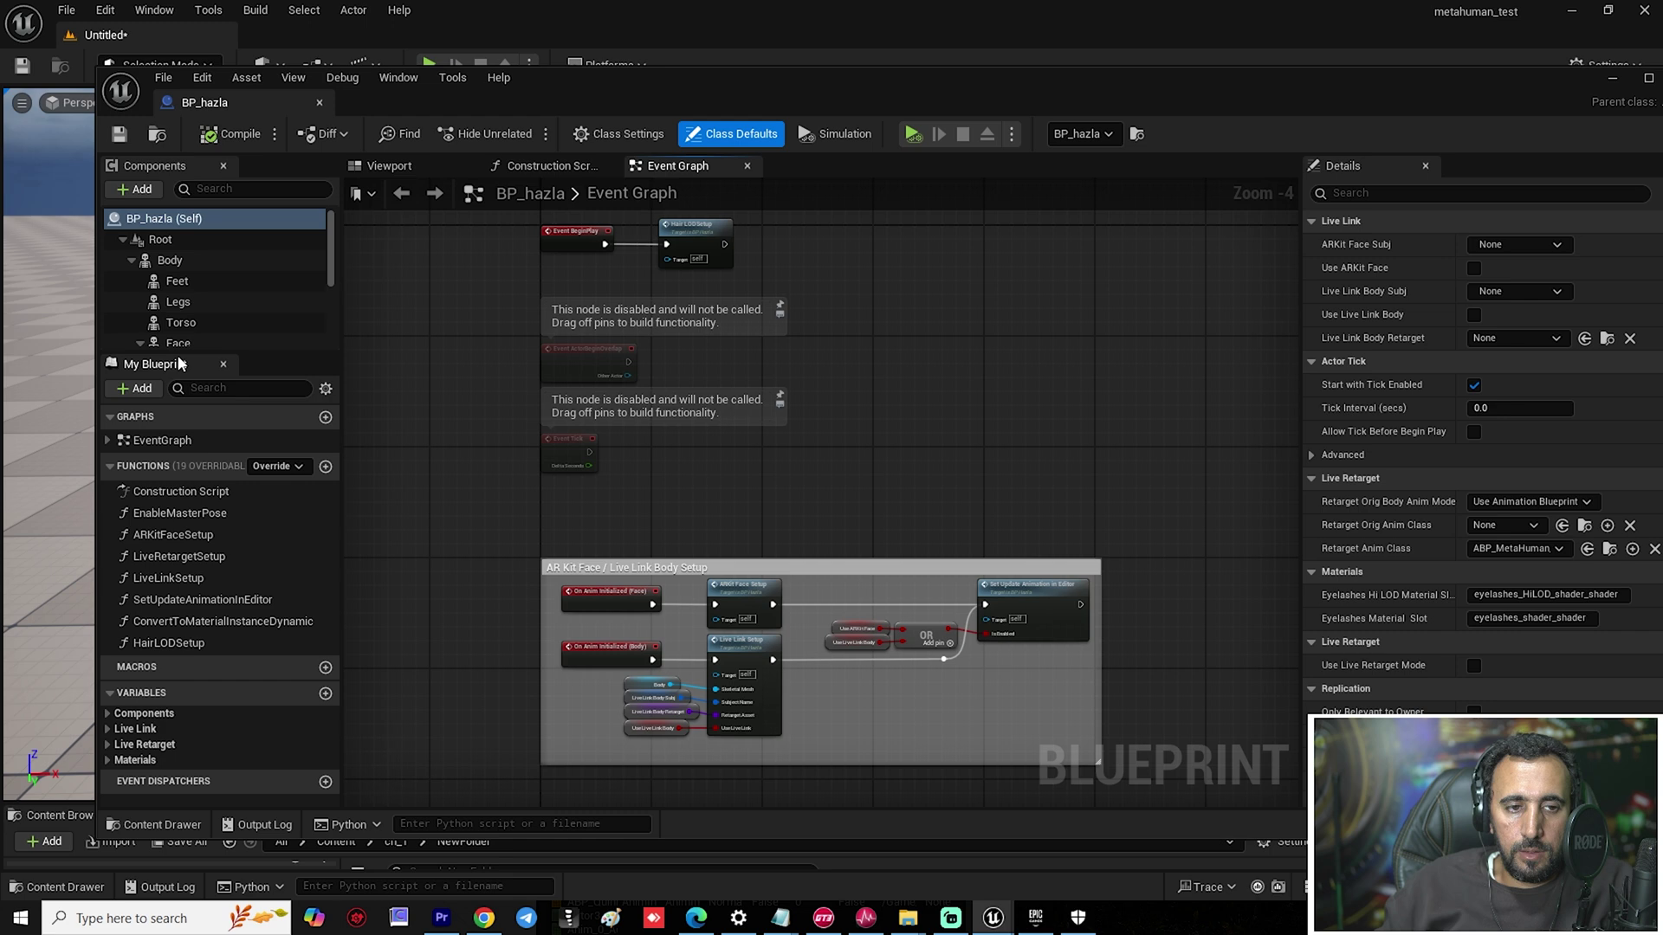
click(170, 260)
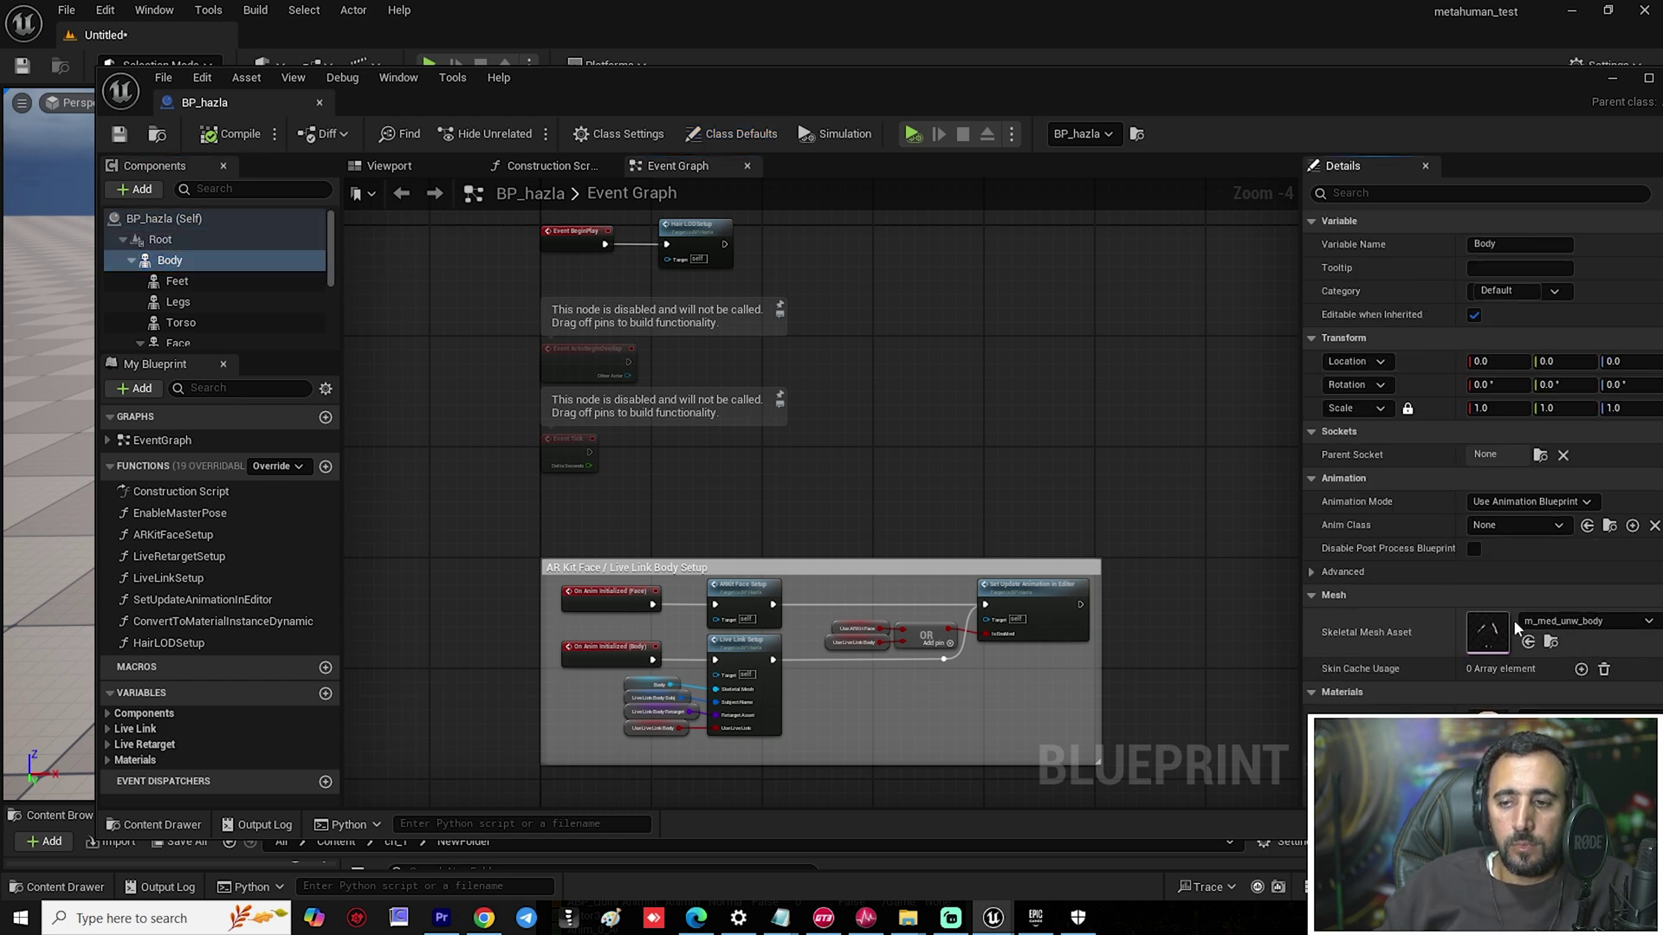
double_click(1486, 631)
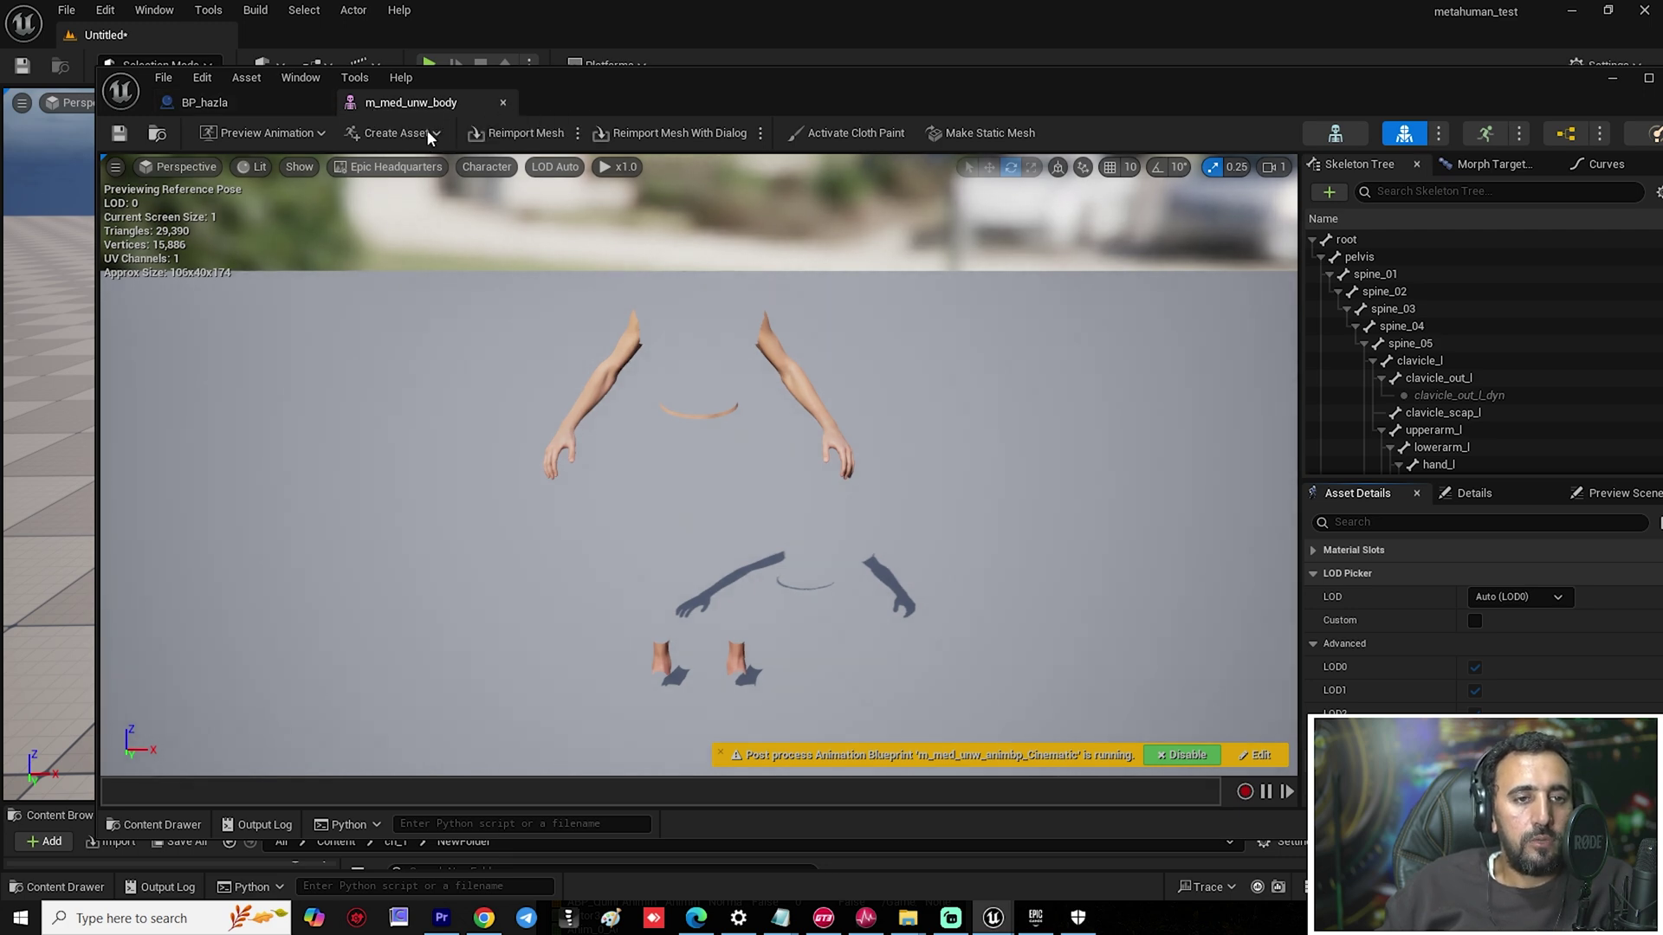
click(502, 103)
click(324, 102)
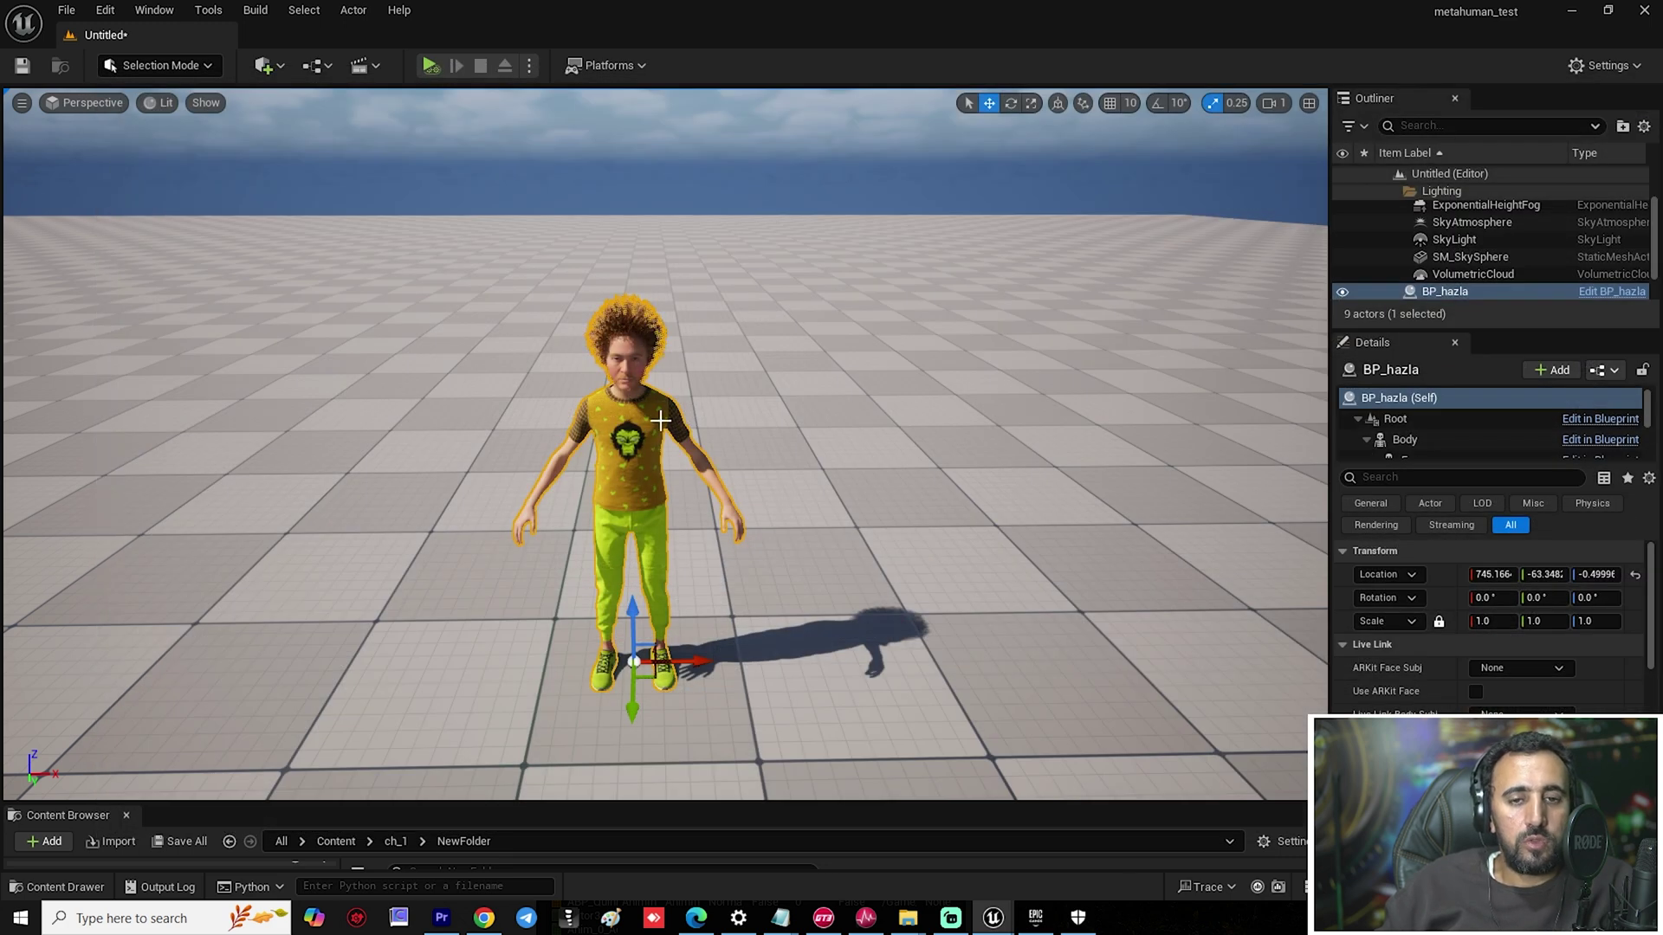
Start Retarget Animations again for talking_01 and set the target skeletal mesh to m_med_unw_body from the hazla folder.
key(ctrl+space)
right_click(424, 554)
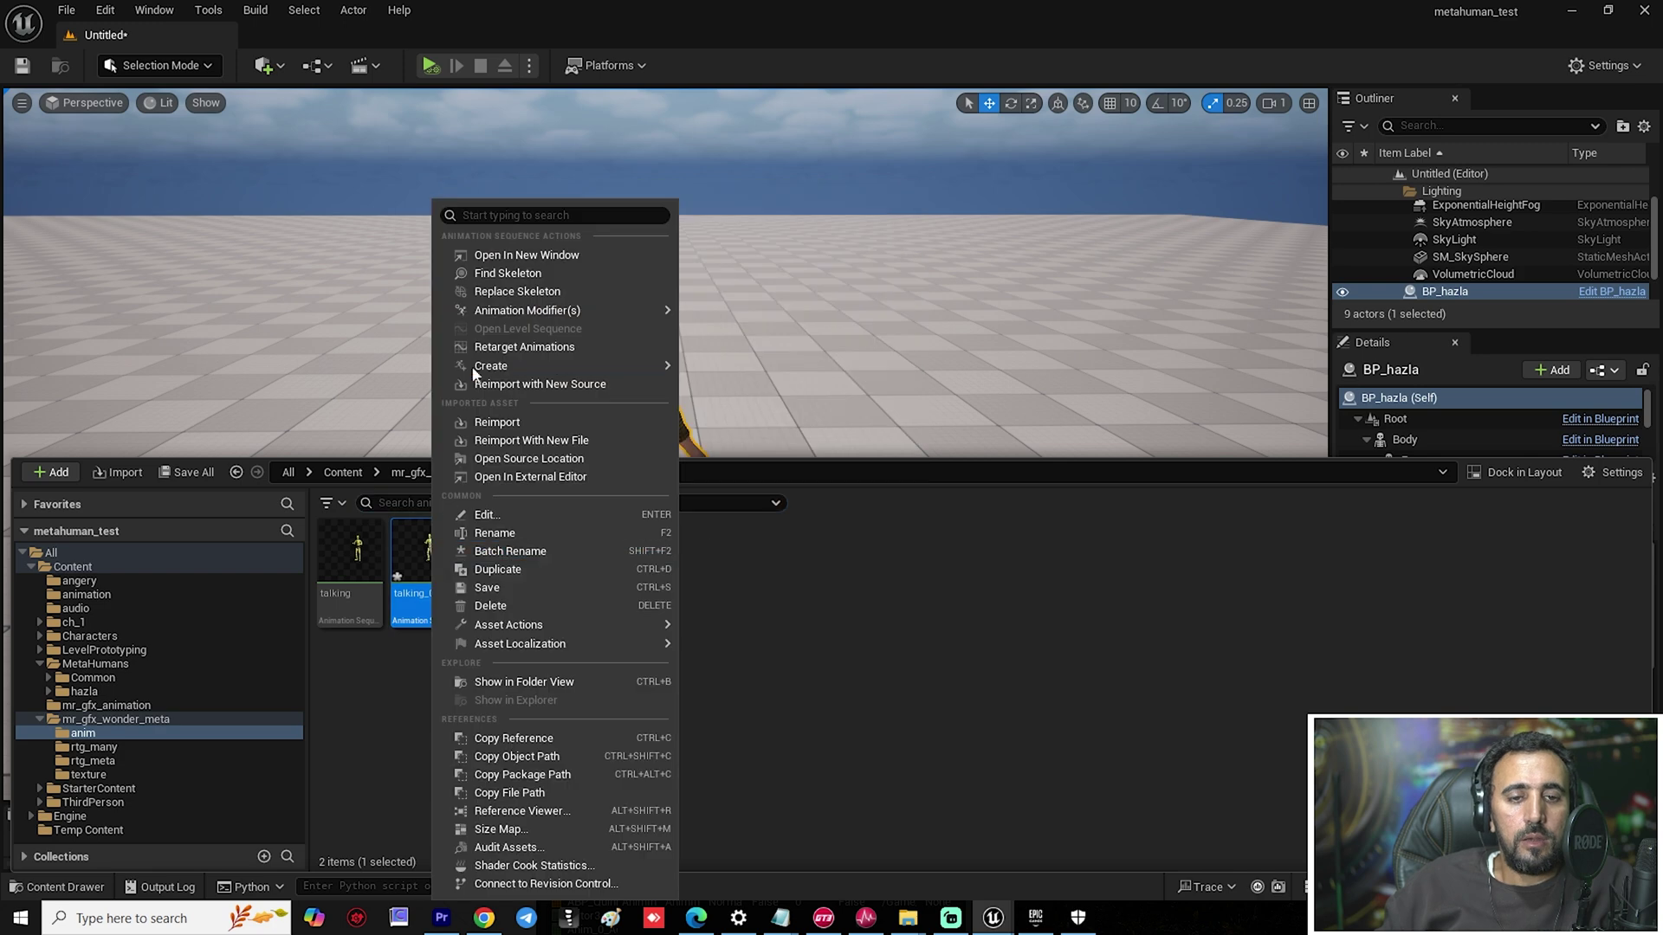
click(500, 347)
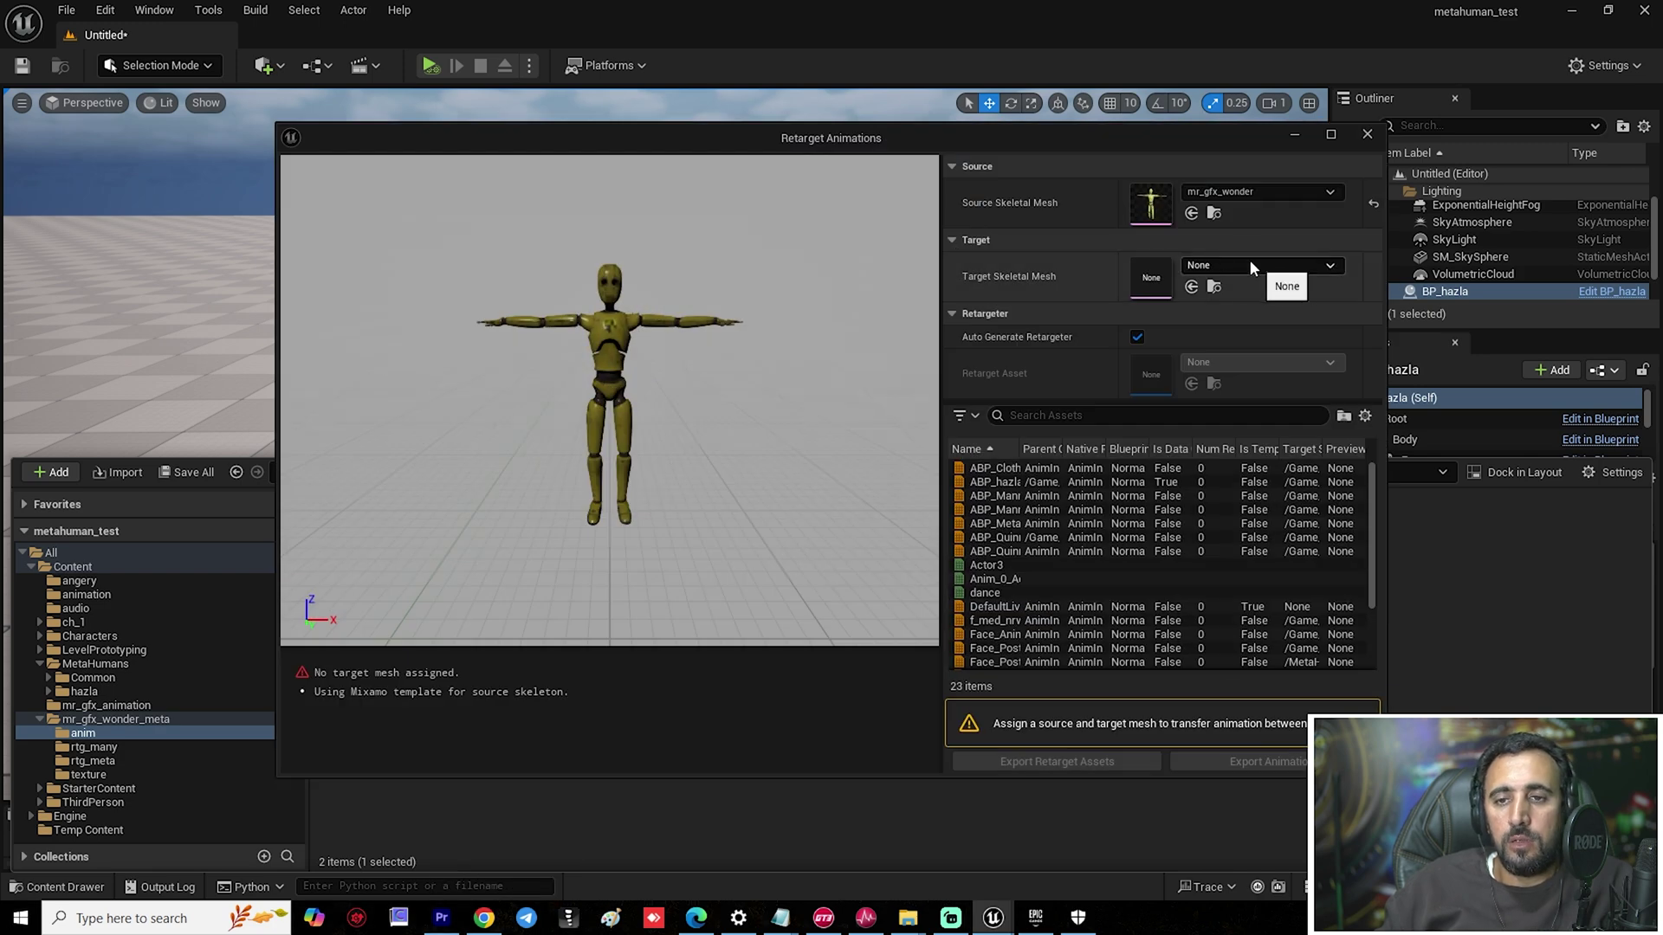
click(1230, 267)
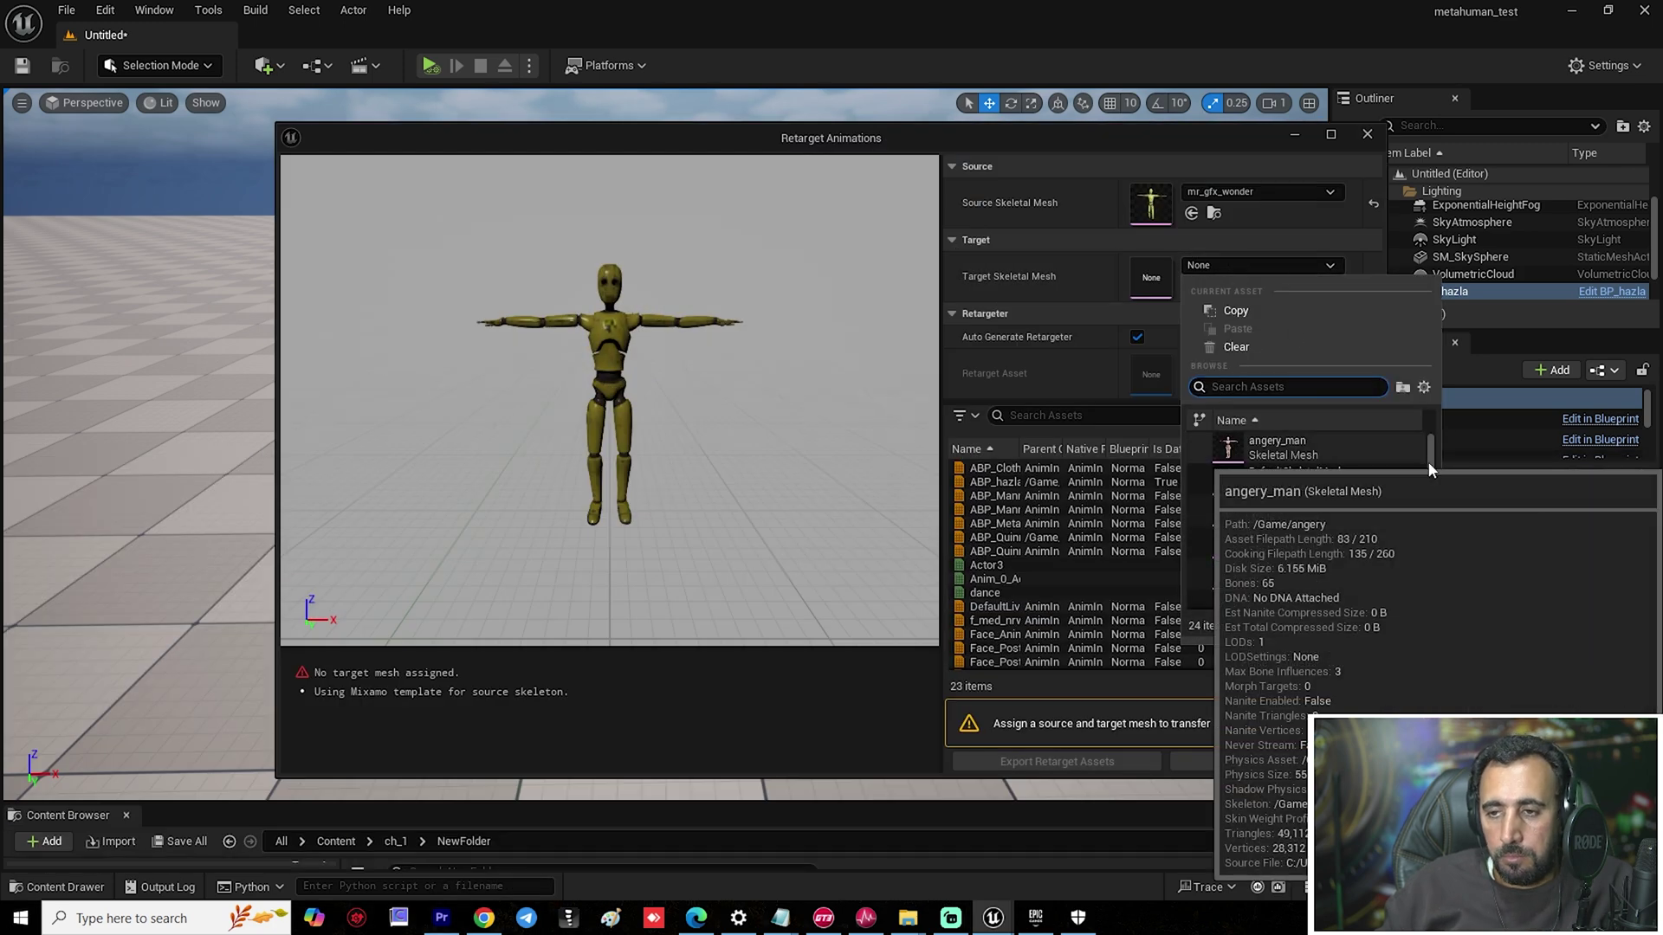
drag(1427, 461, 1432, 480)
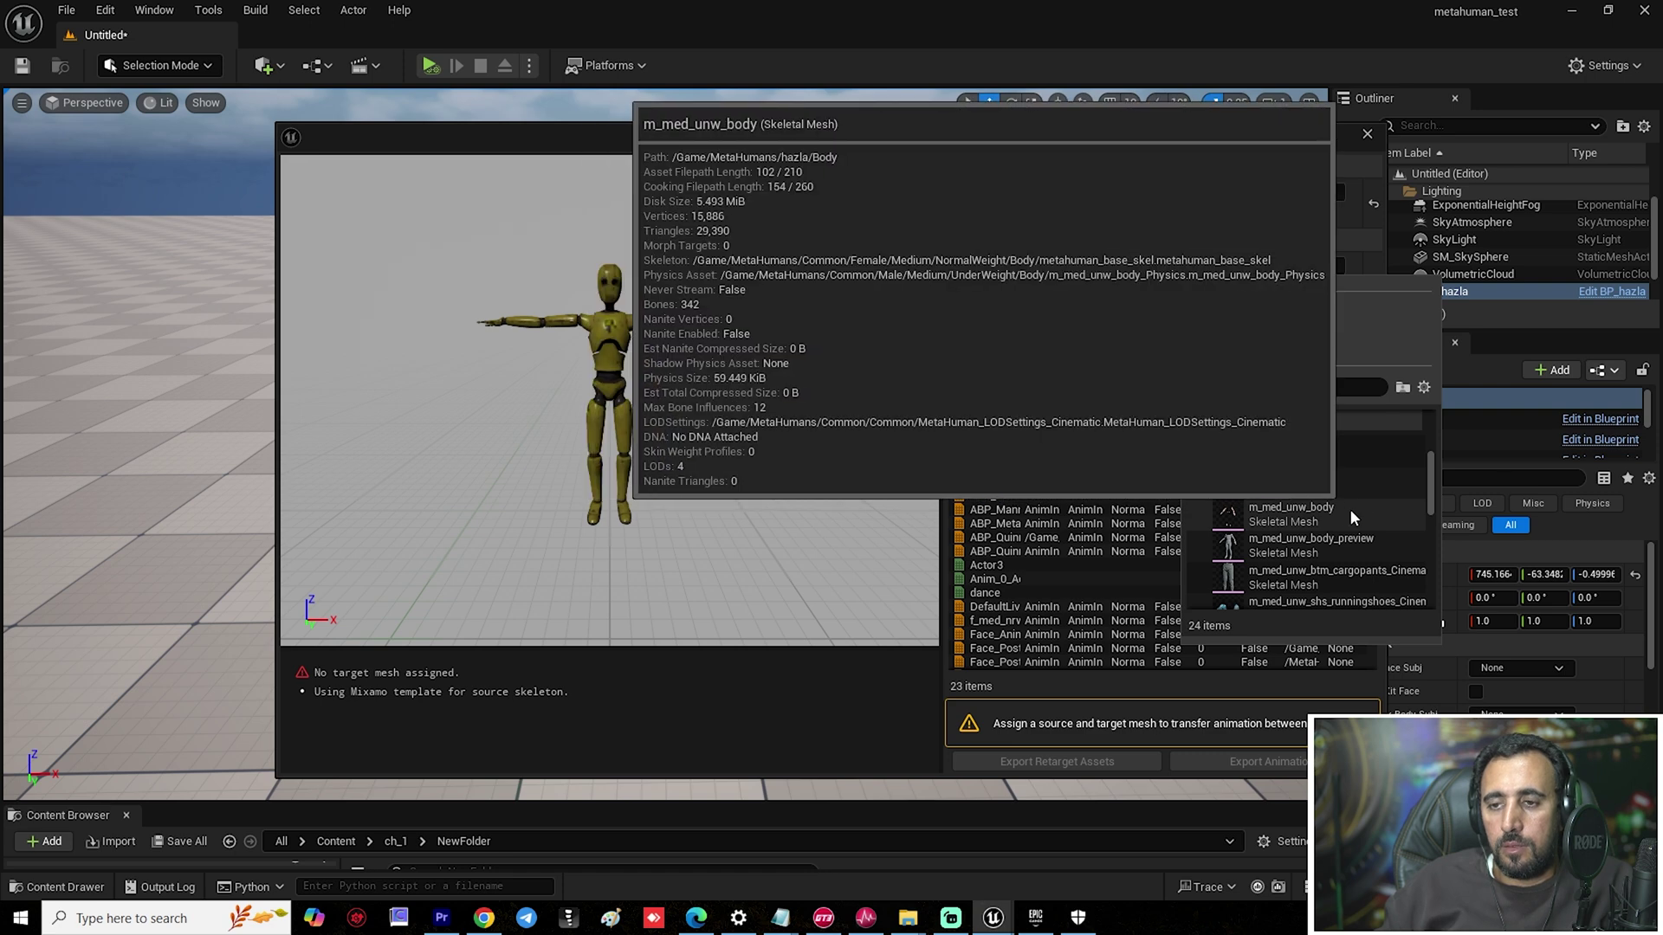
click(1305, 517)
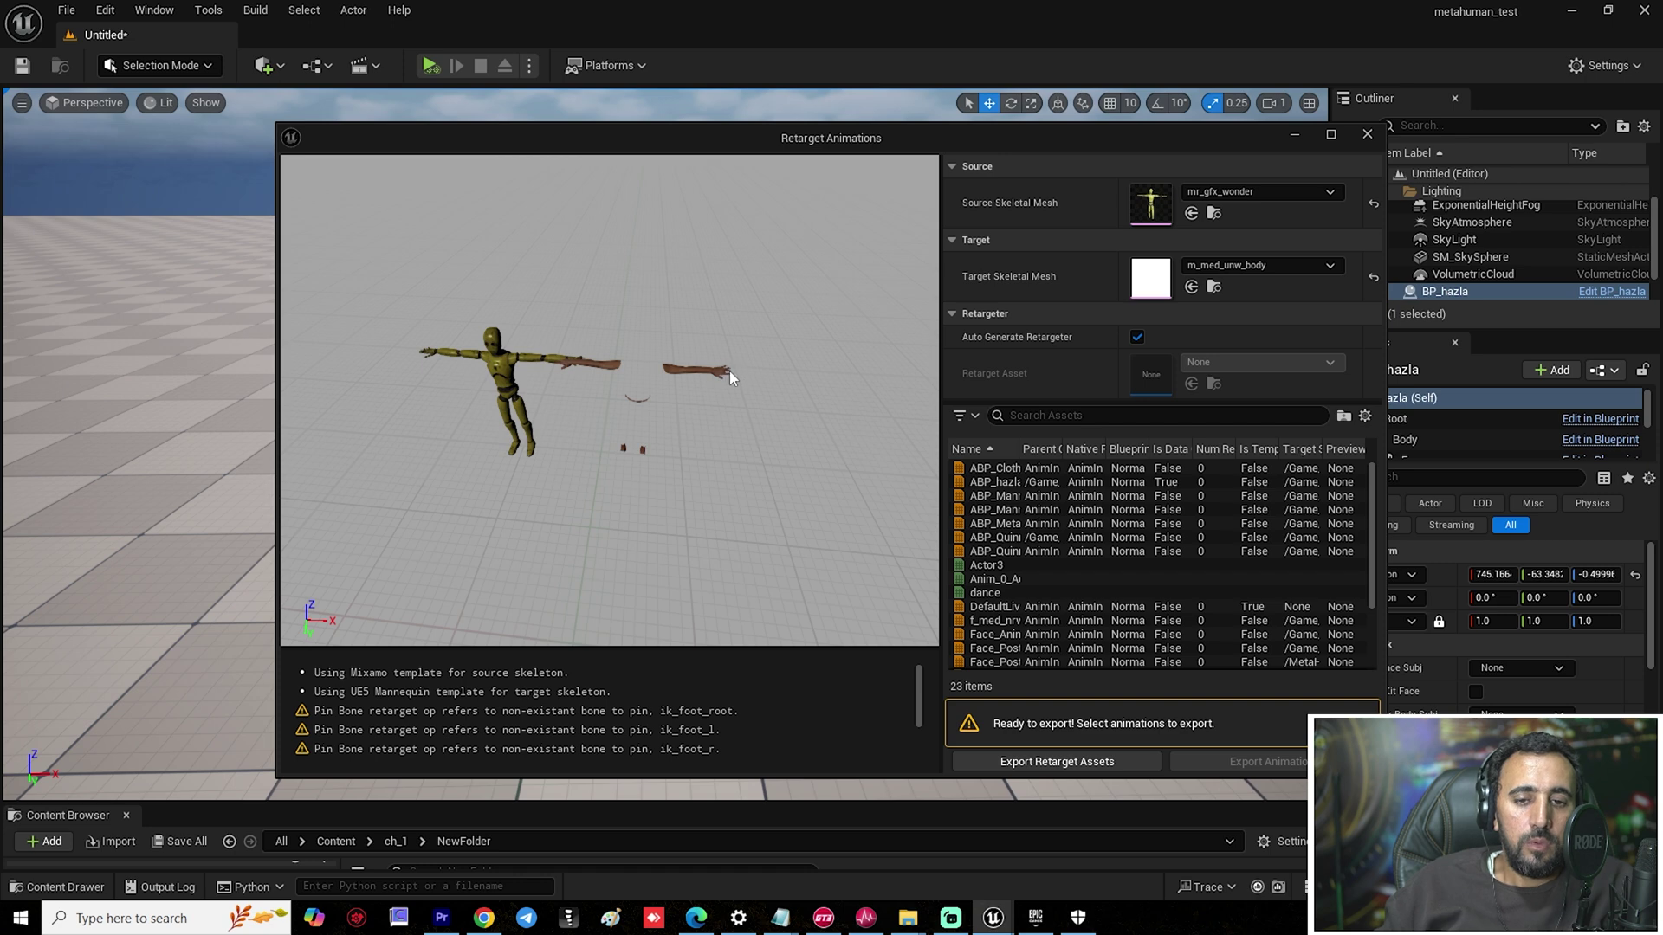
Disable Auto Generate Retargeter and assign MRGFX_wonder_metahuman as the retarget asset.
click(1136, 339)
click(1236, 364)
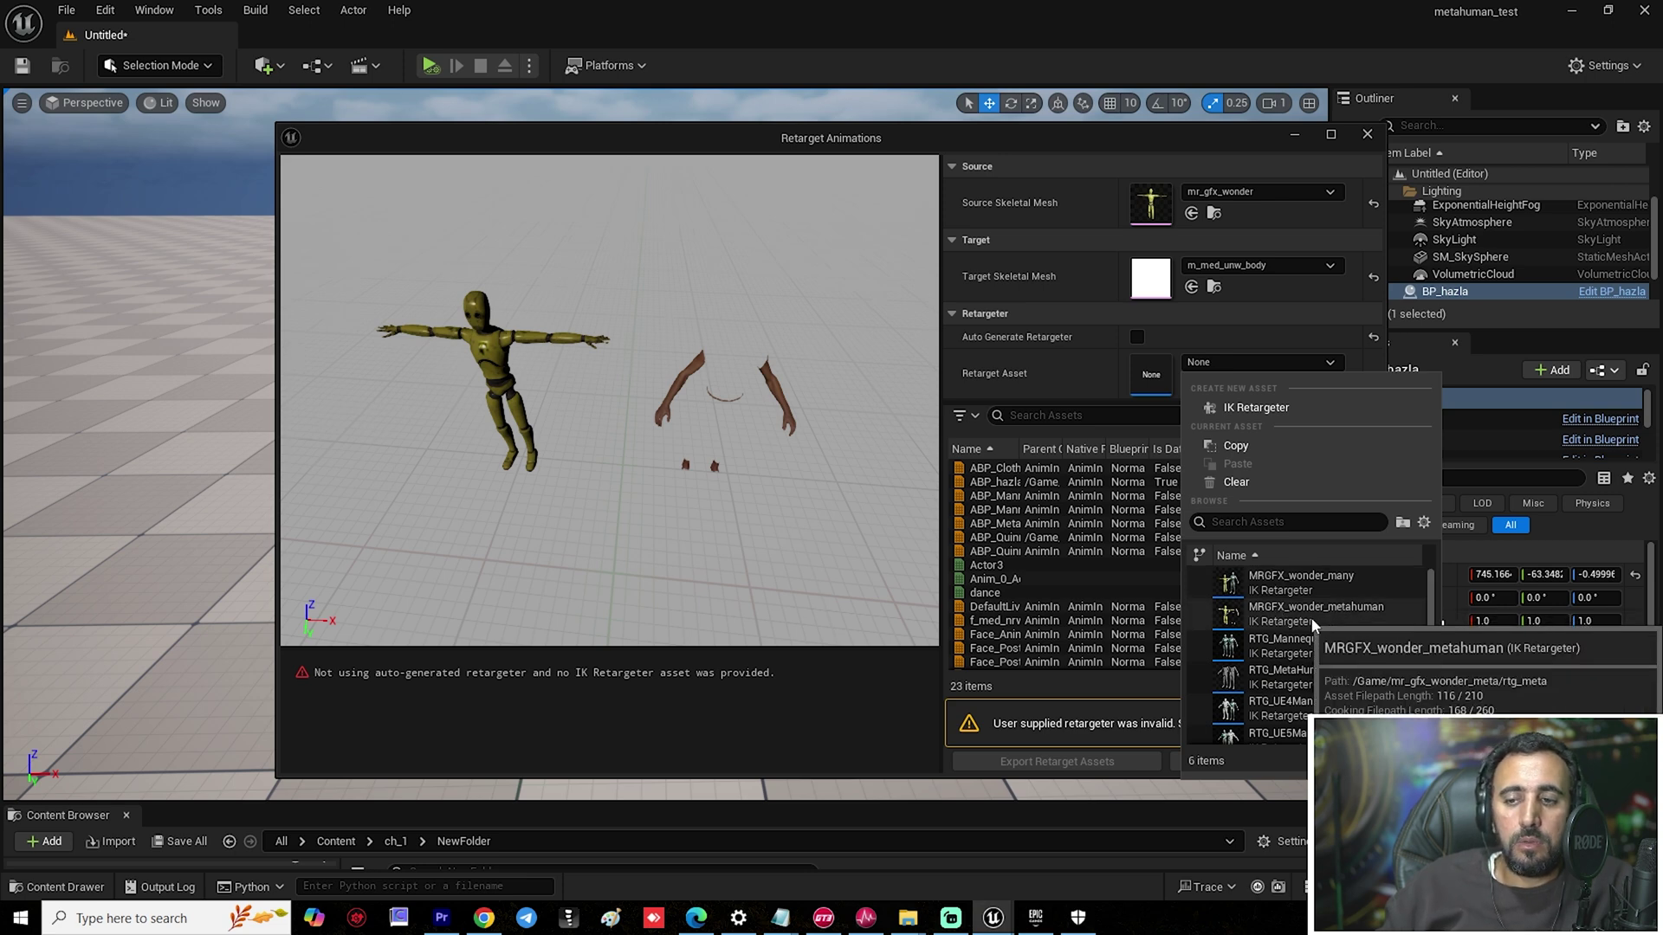
click(1357, 615)
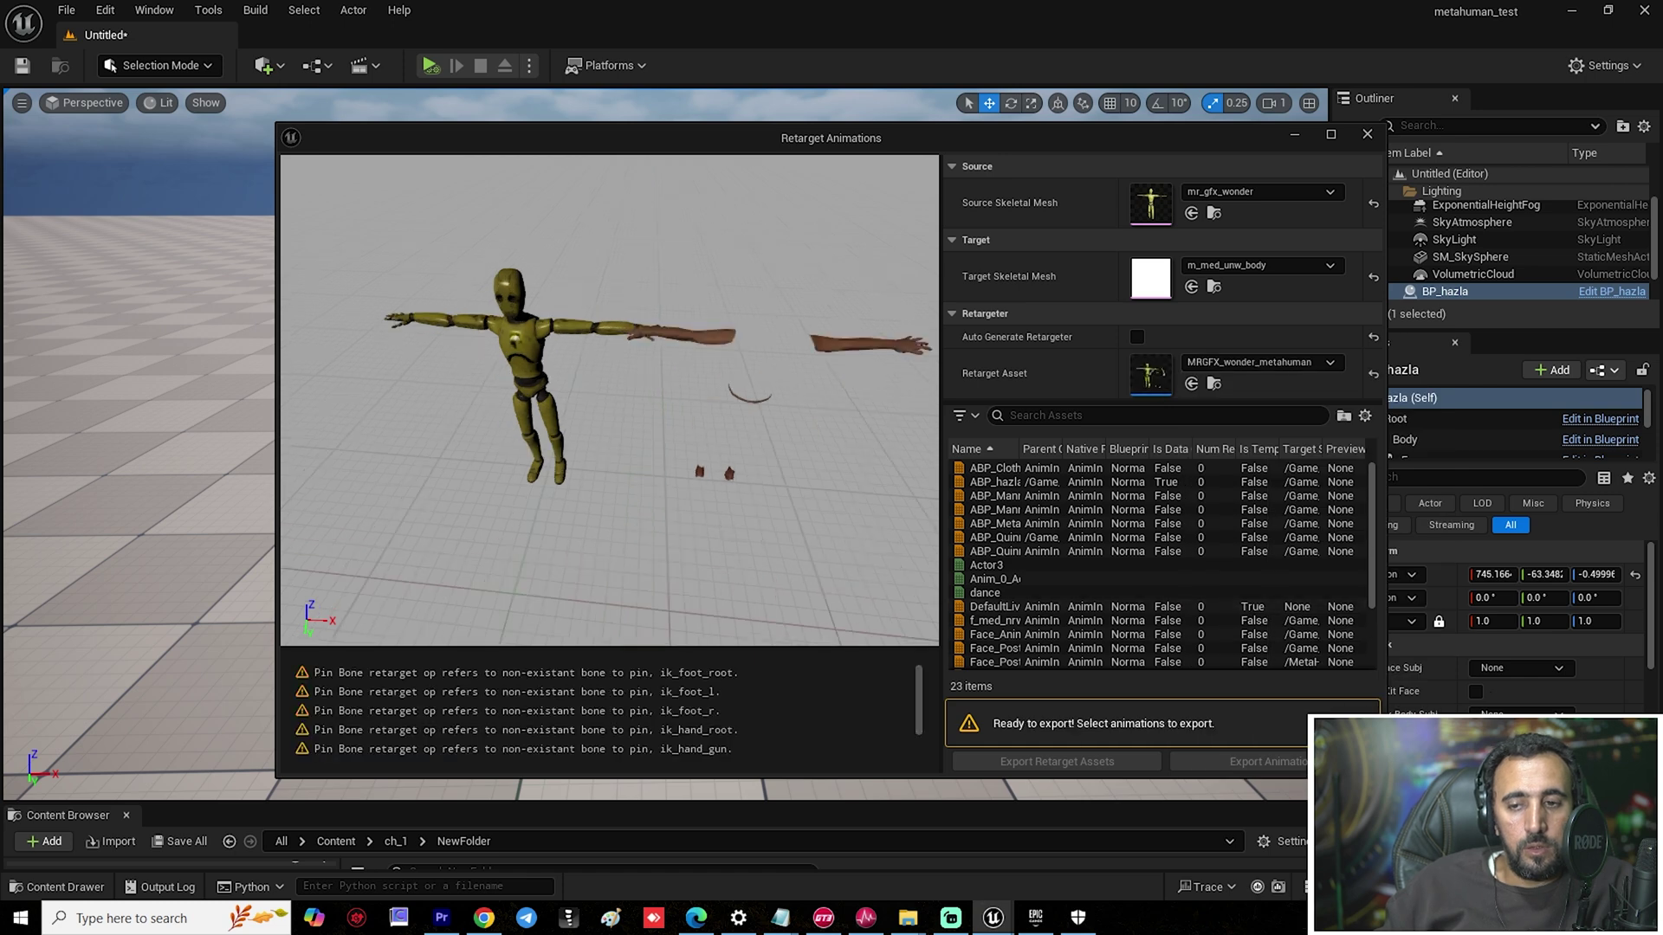
Choose the talking animation in the retarget asset list and preview it on both skeletons.
right_drag(658, 470, 735, 523)
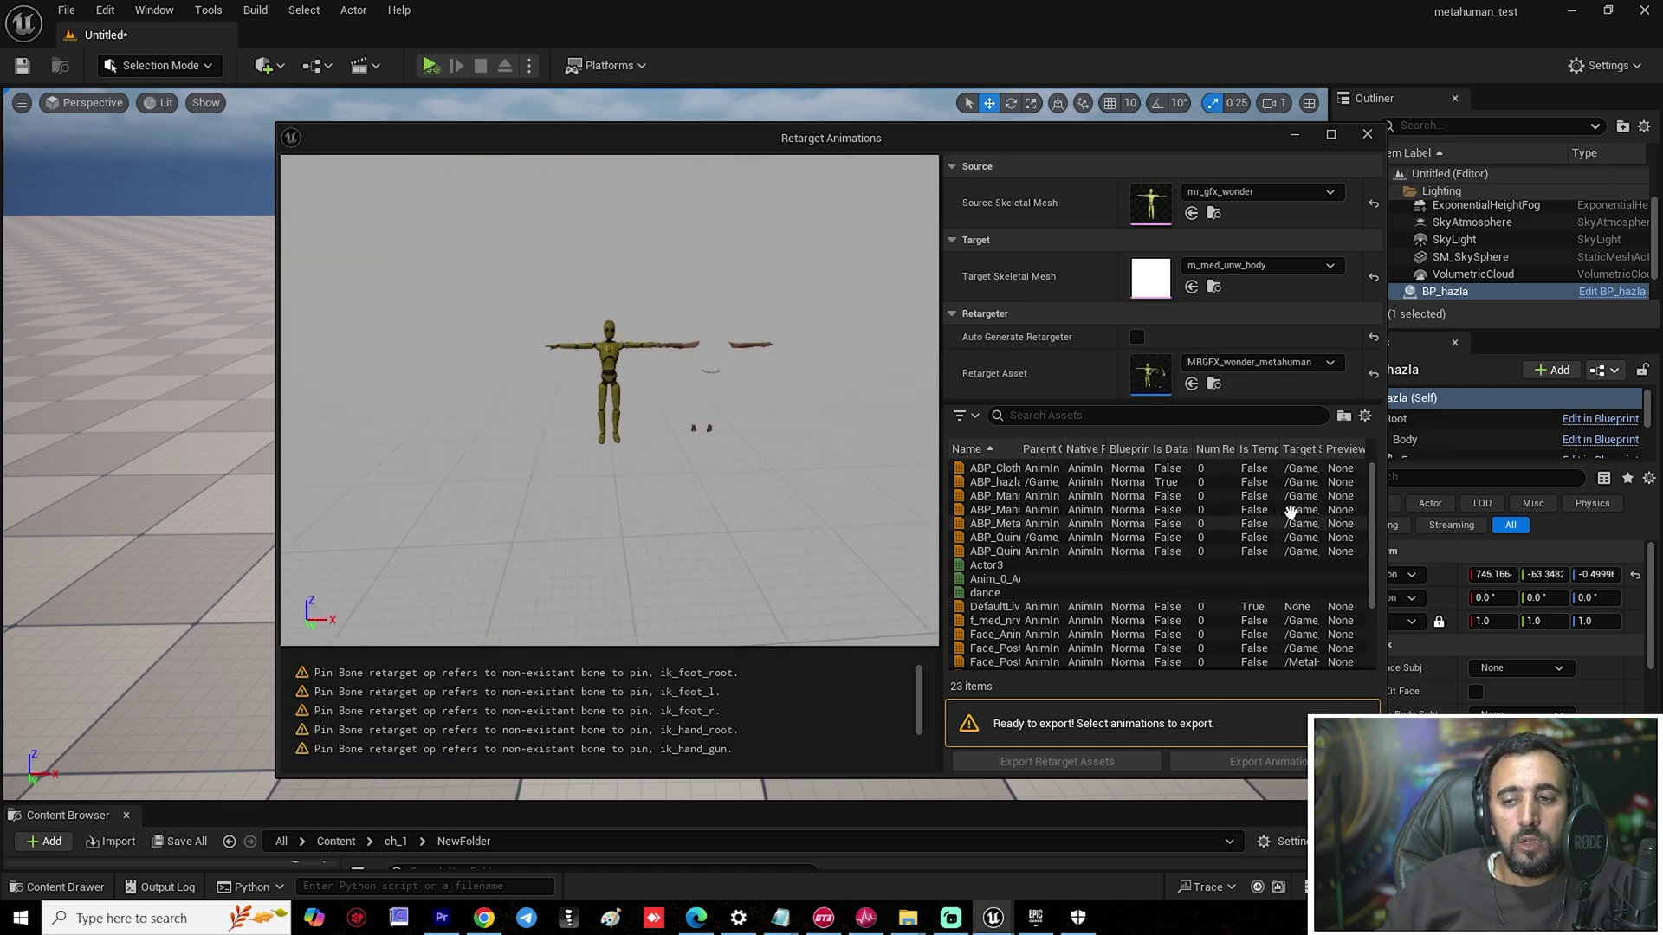
scroll(1366, 512, down, 5)
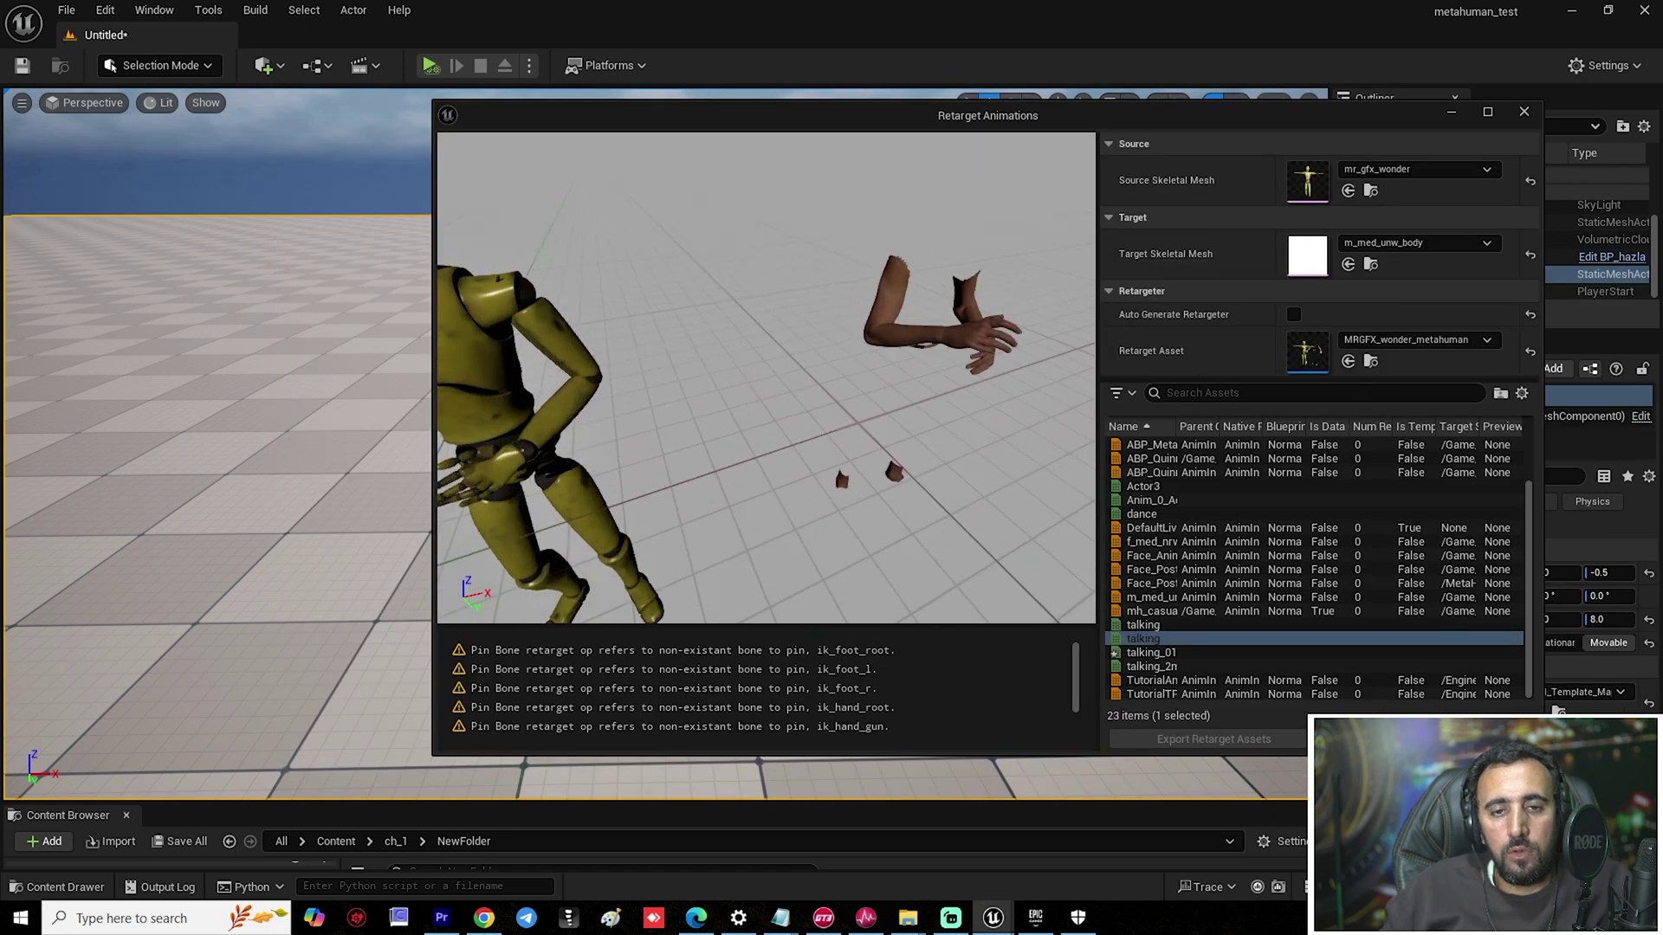
right_drag(856, 400, 734, 433)
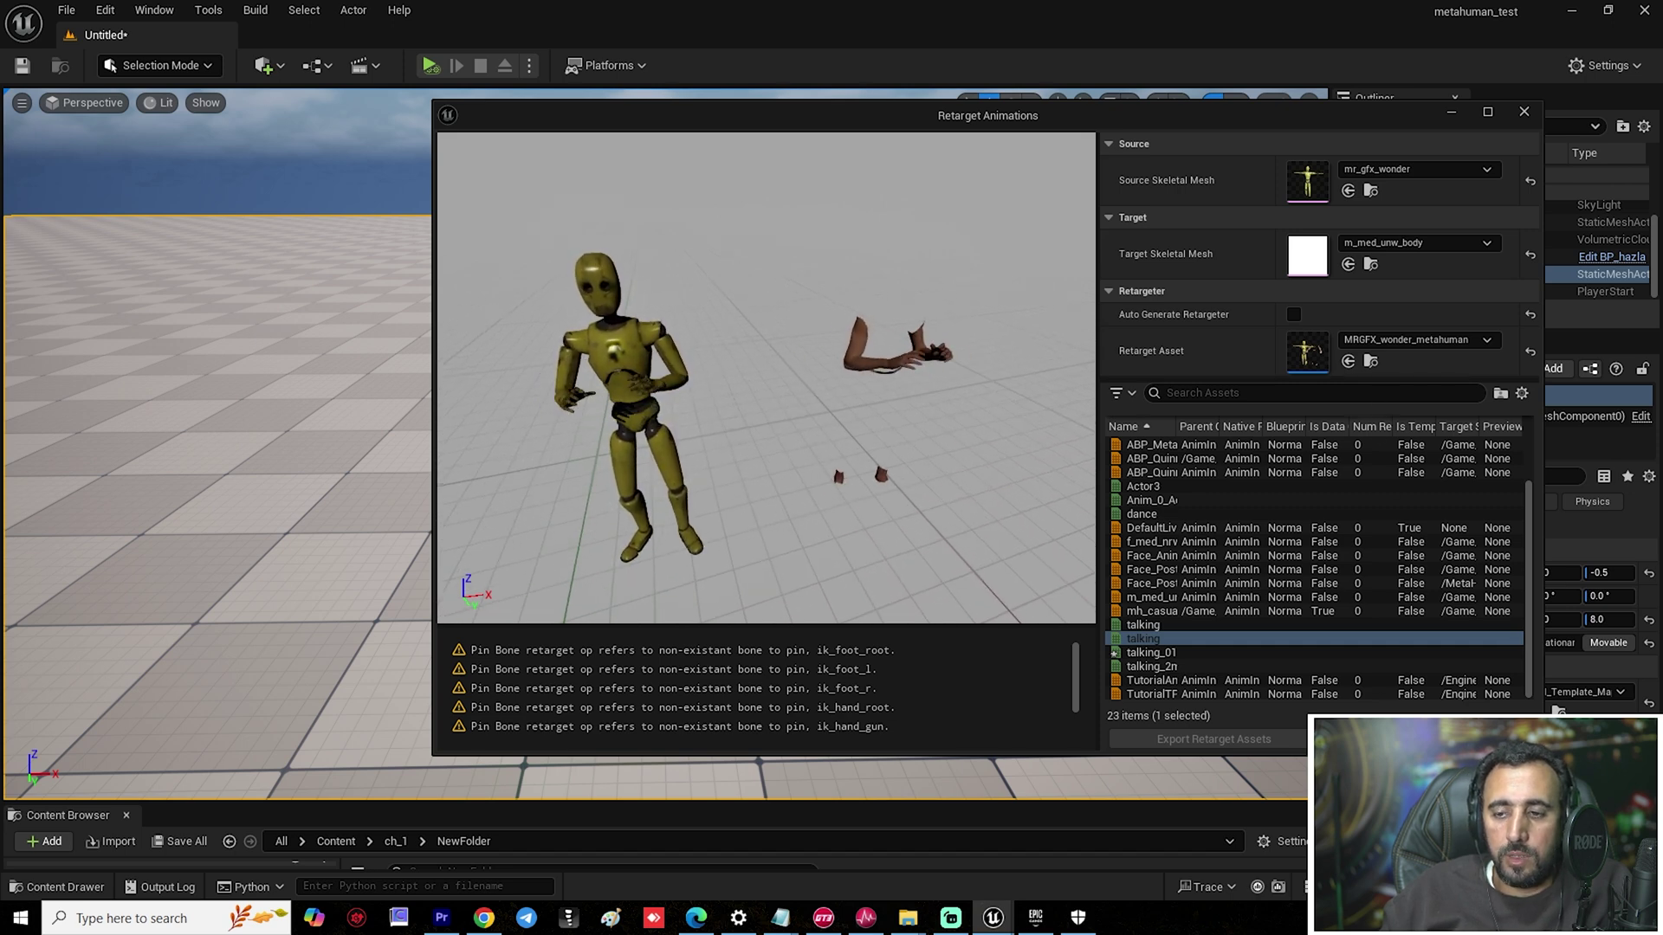
Export the retargeted talking animation into a new Content folder named anim_test with the default batch export options.
click(1422, 739)
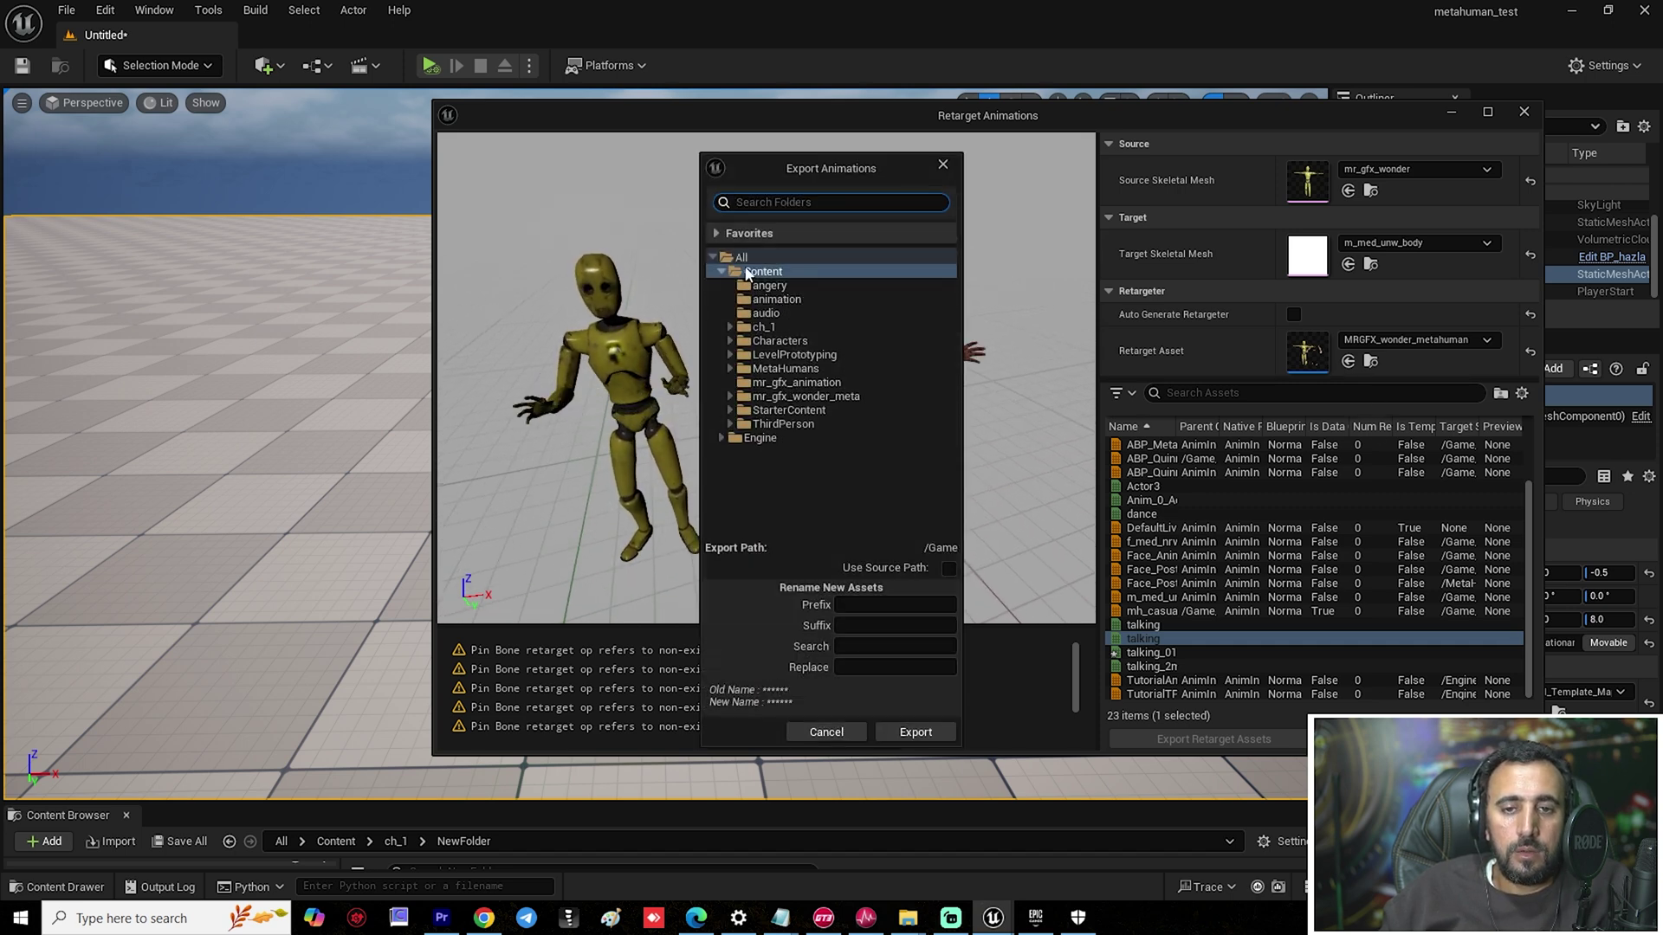
click(752, 273)
right_click(751, 275)
click(810, 300)
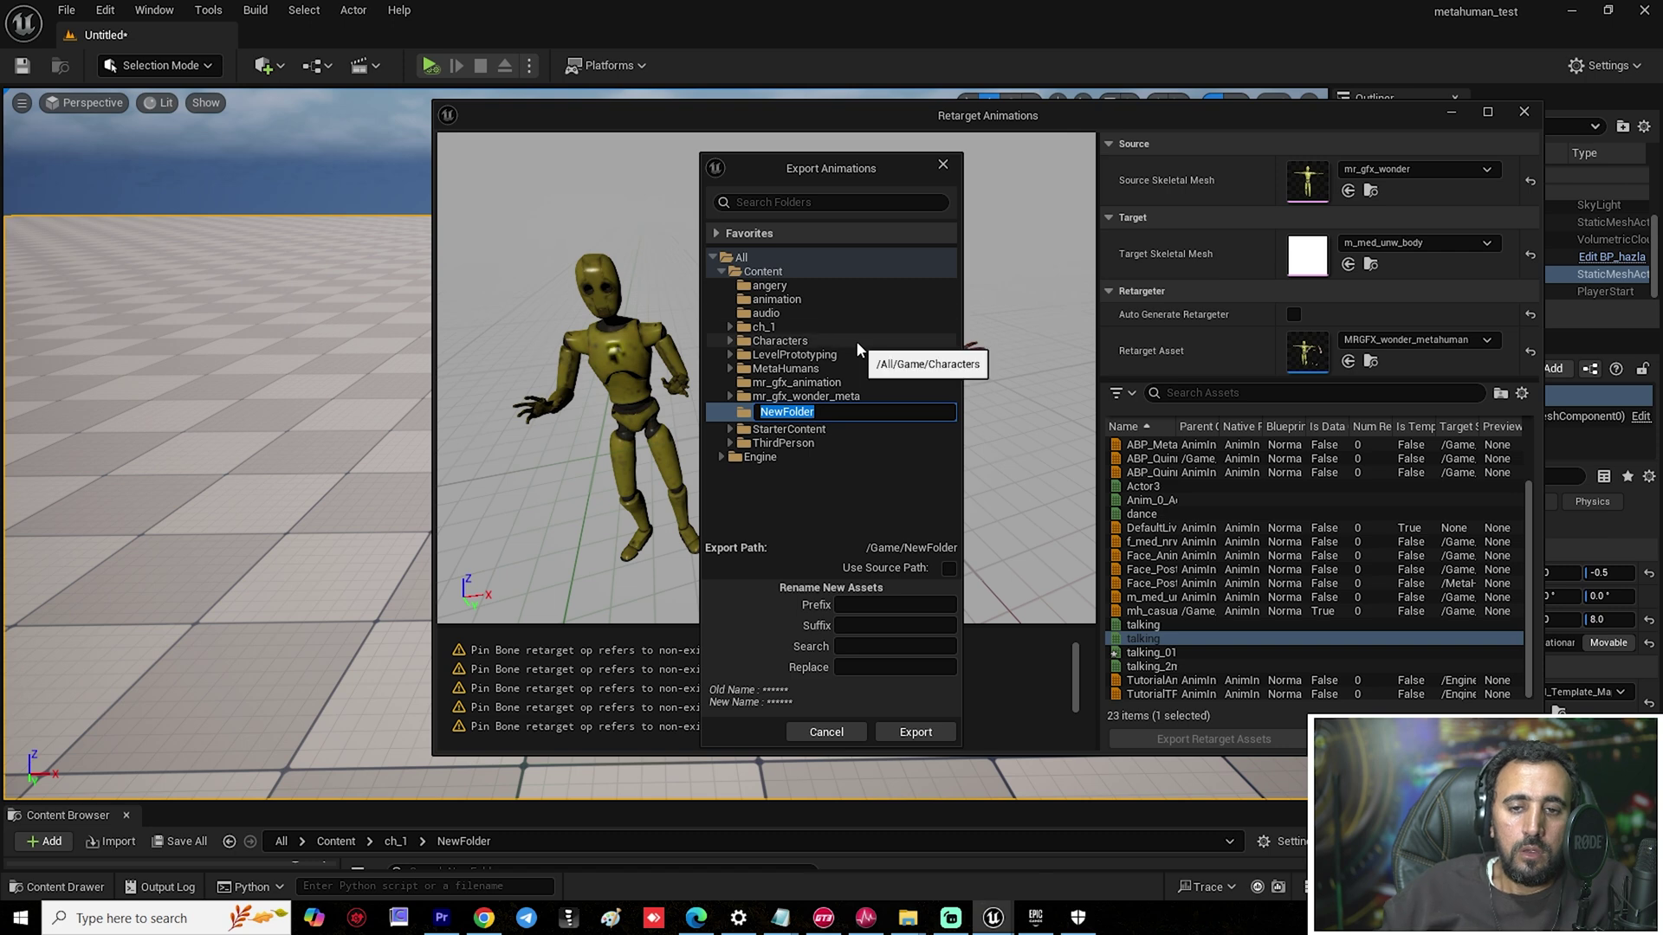
text(anim_)
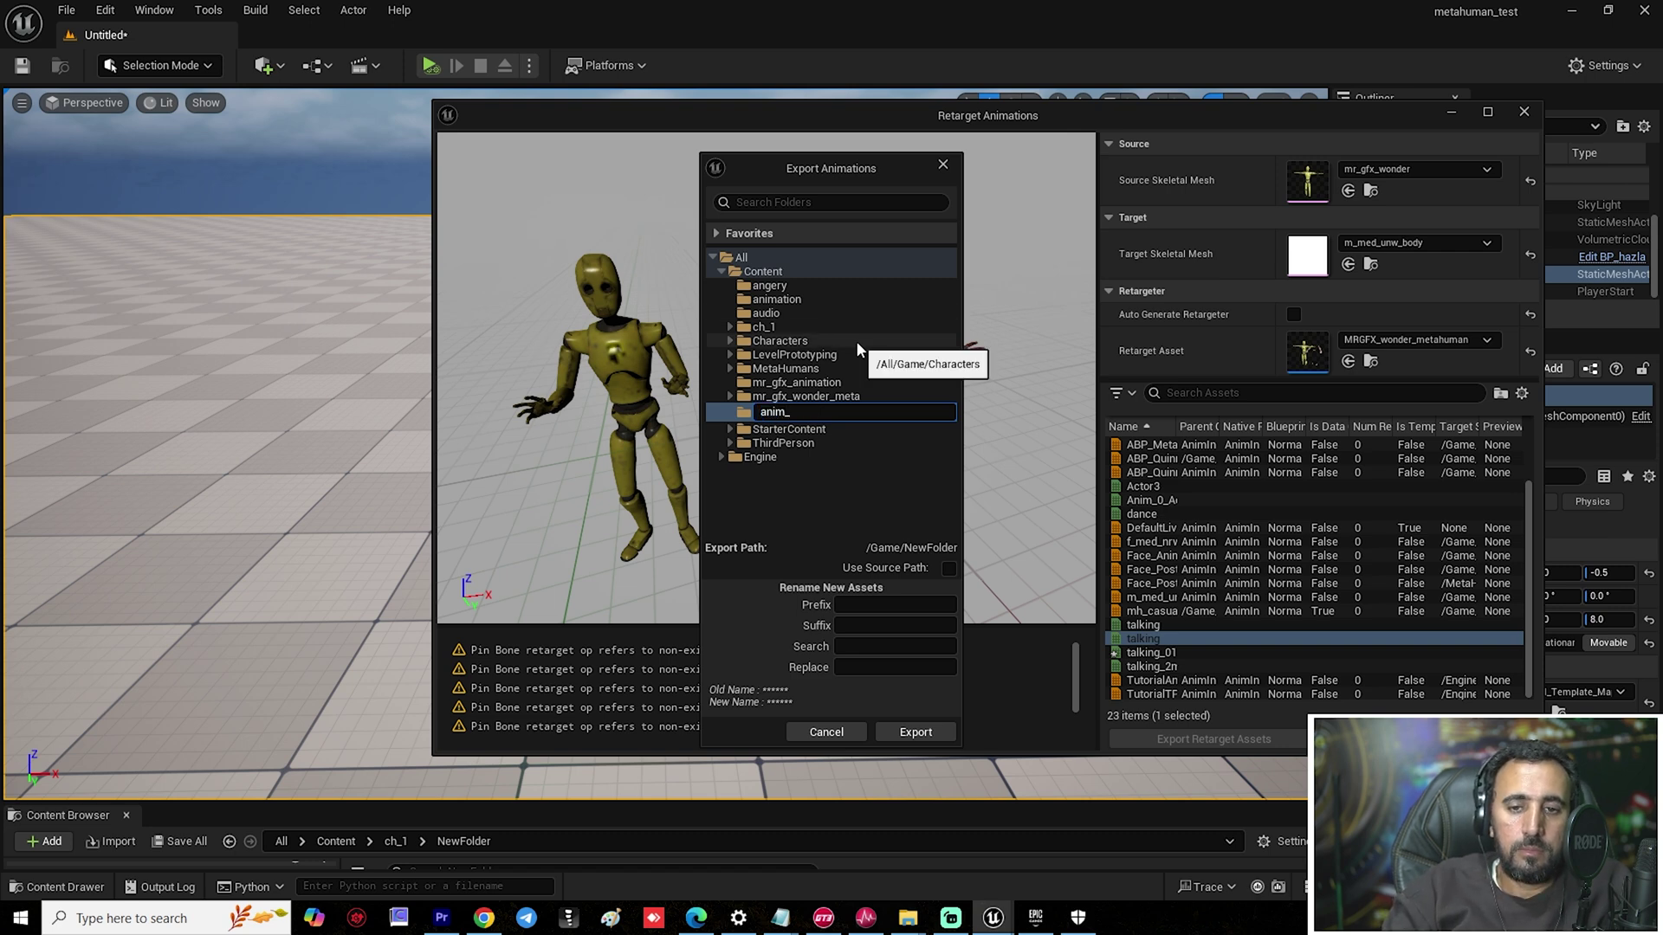
text(test)
key(Return)
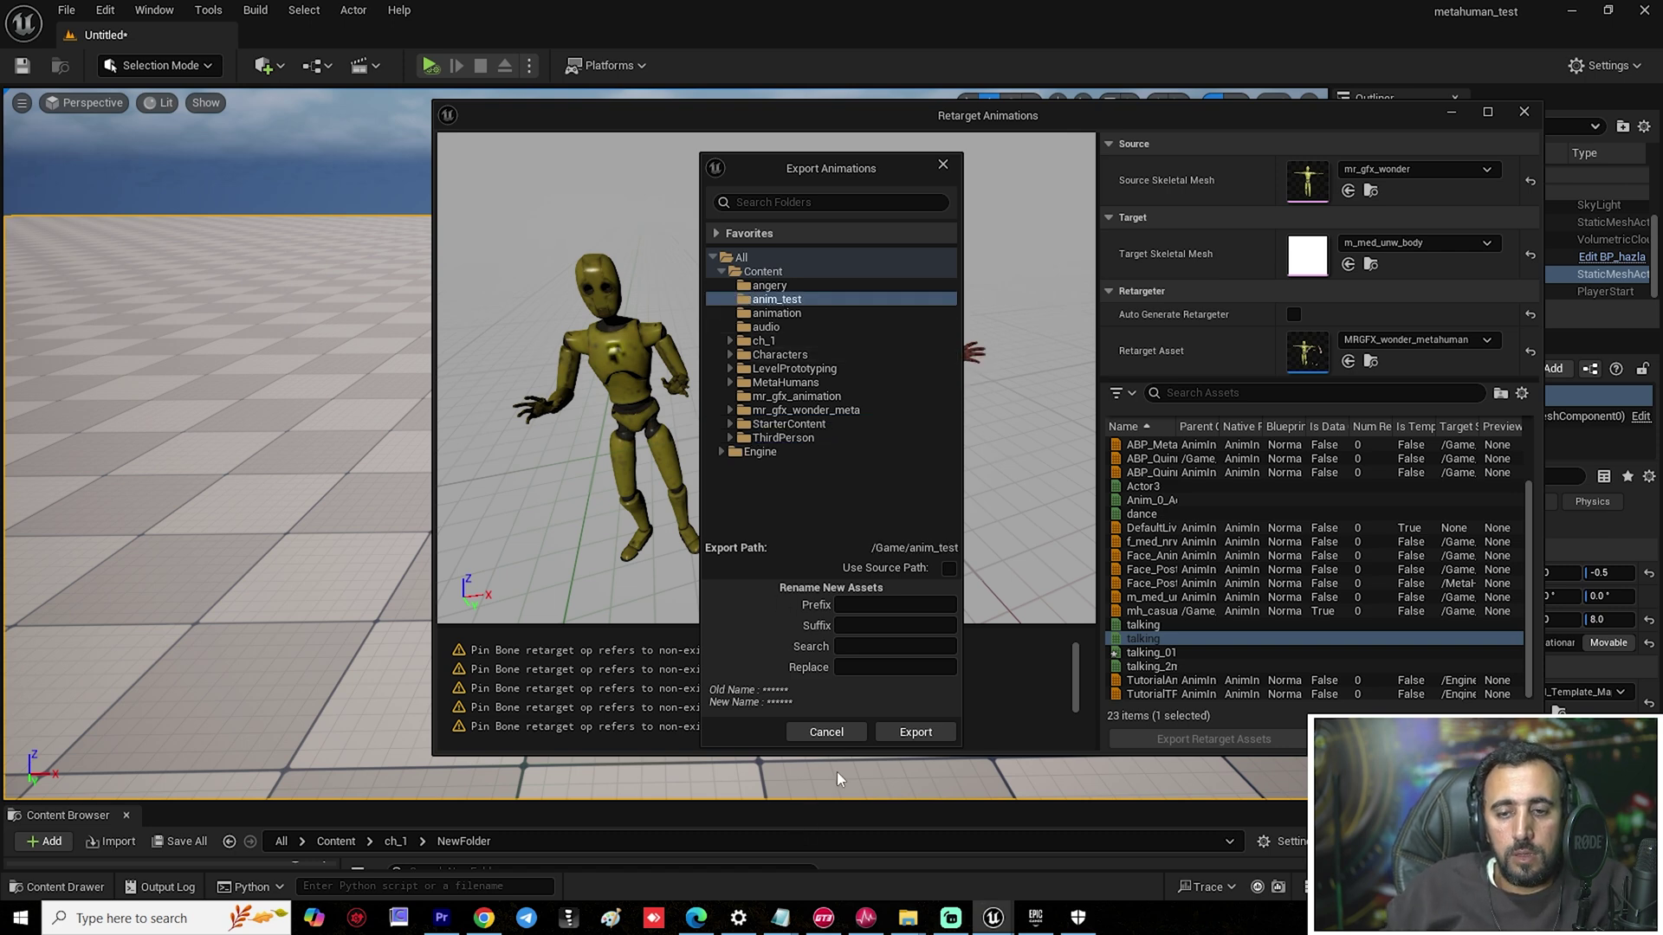
click(913, 733)
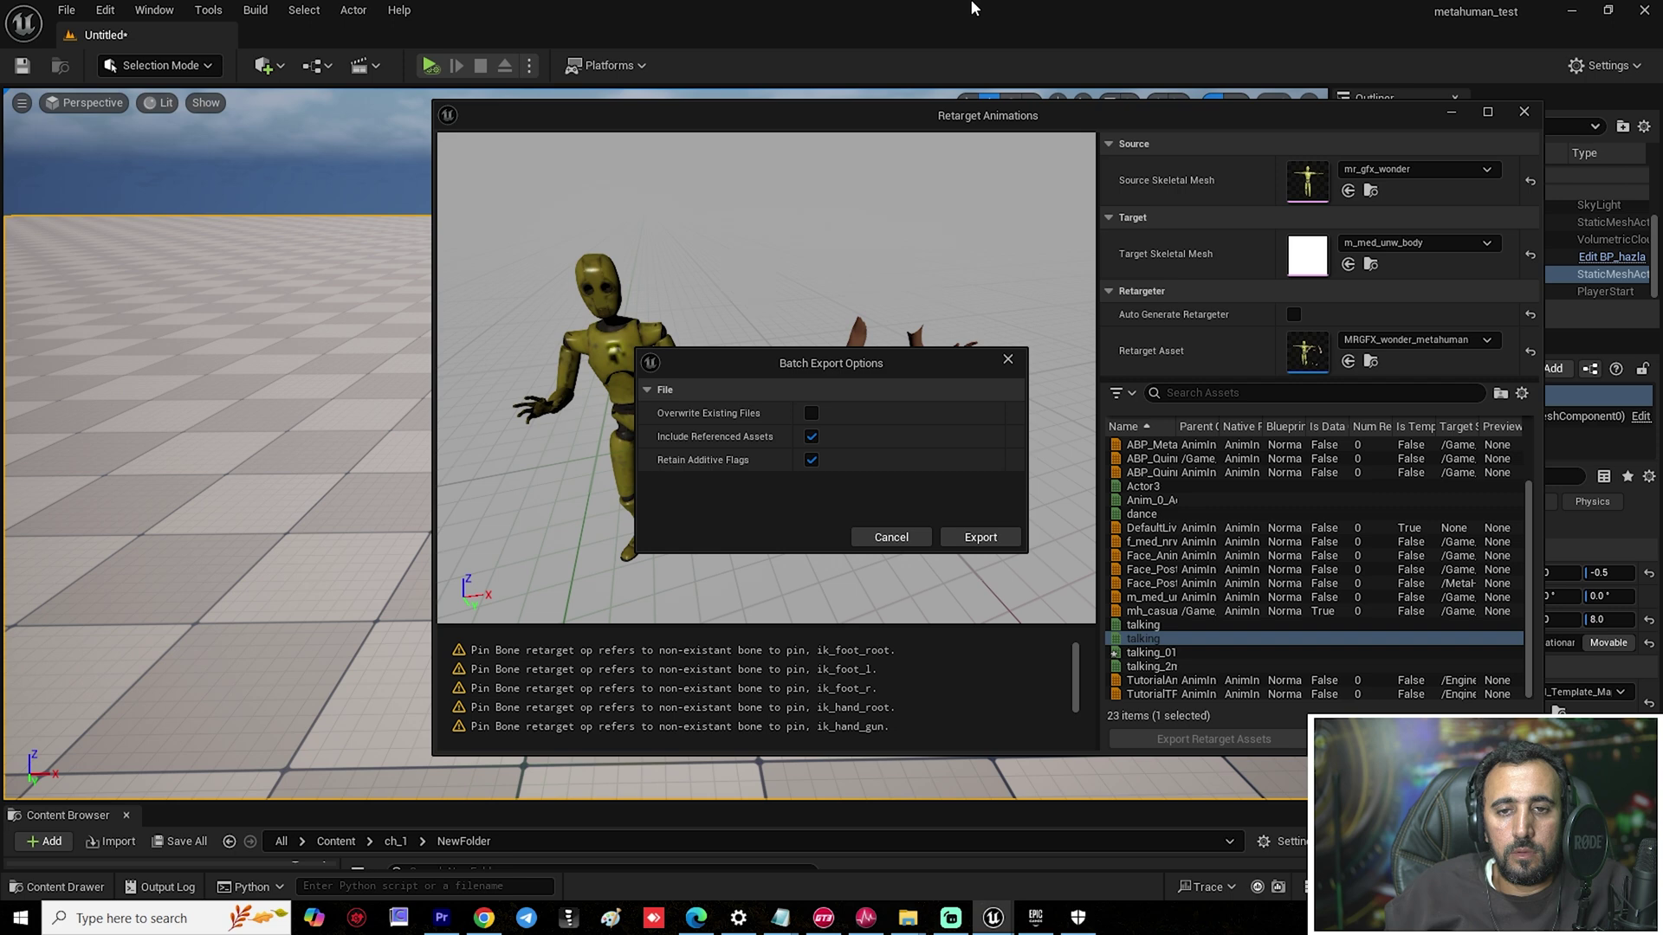
click(975, 541)
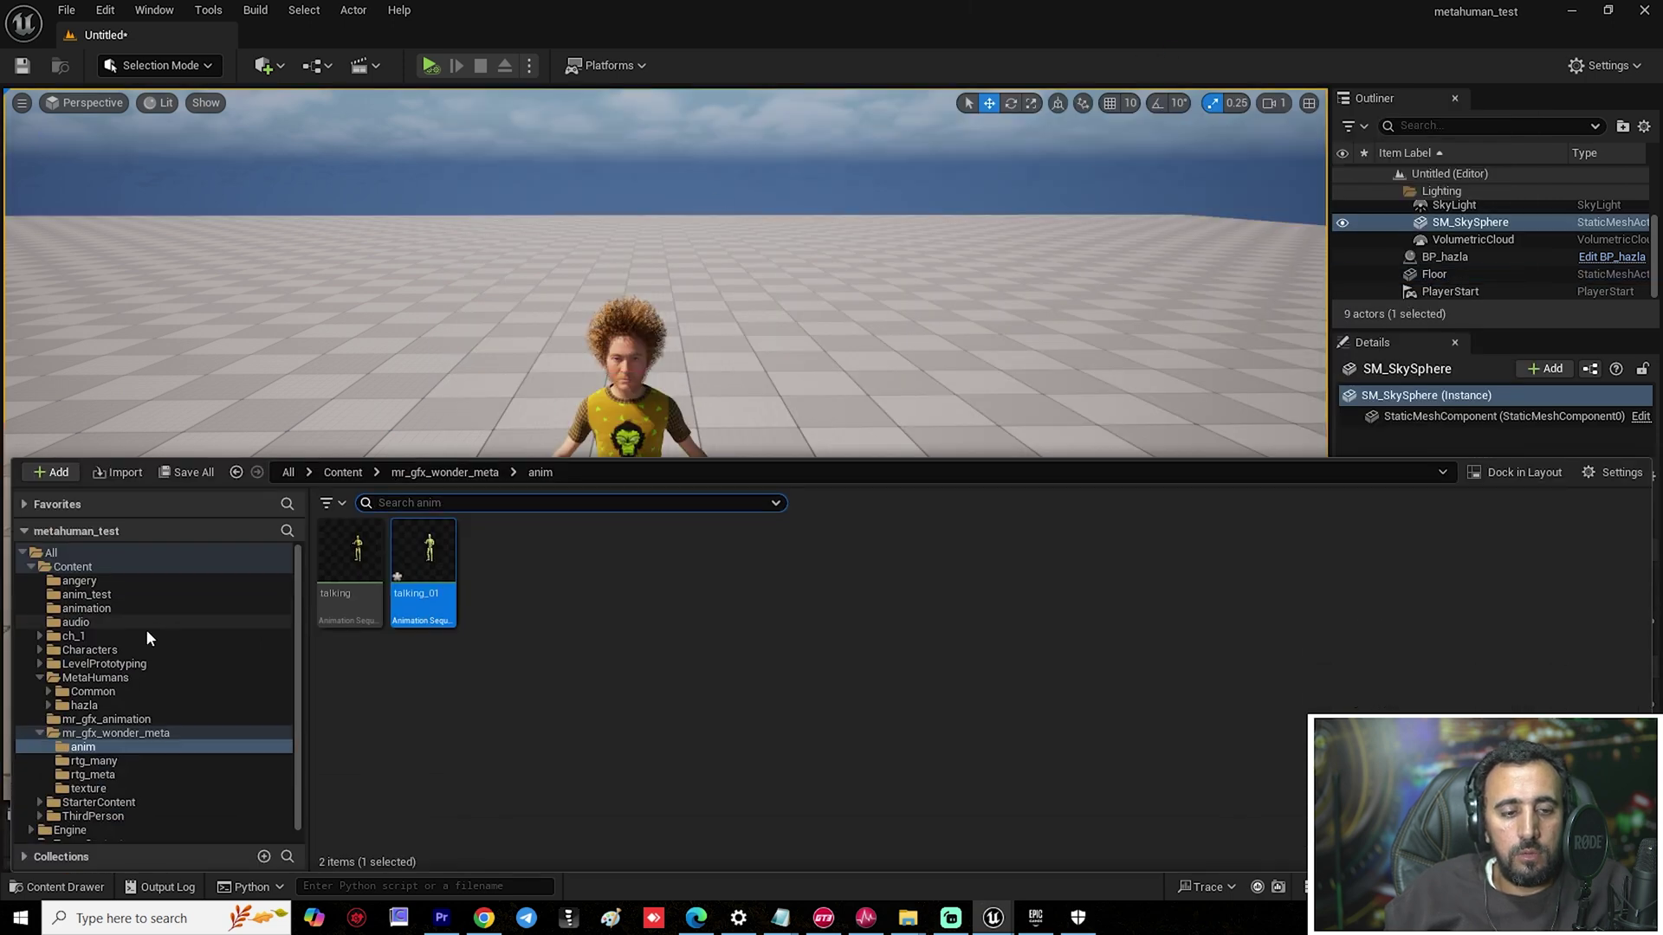
Preview the exported talking animation from the anim_test folder and close its editor.
click(79, 594)
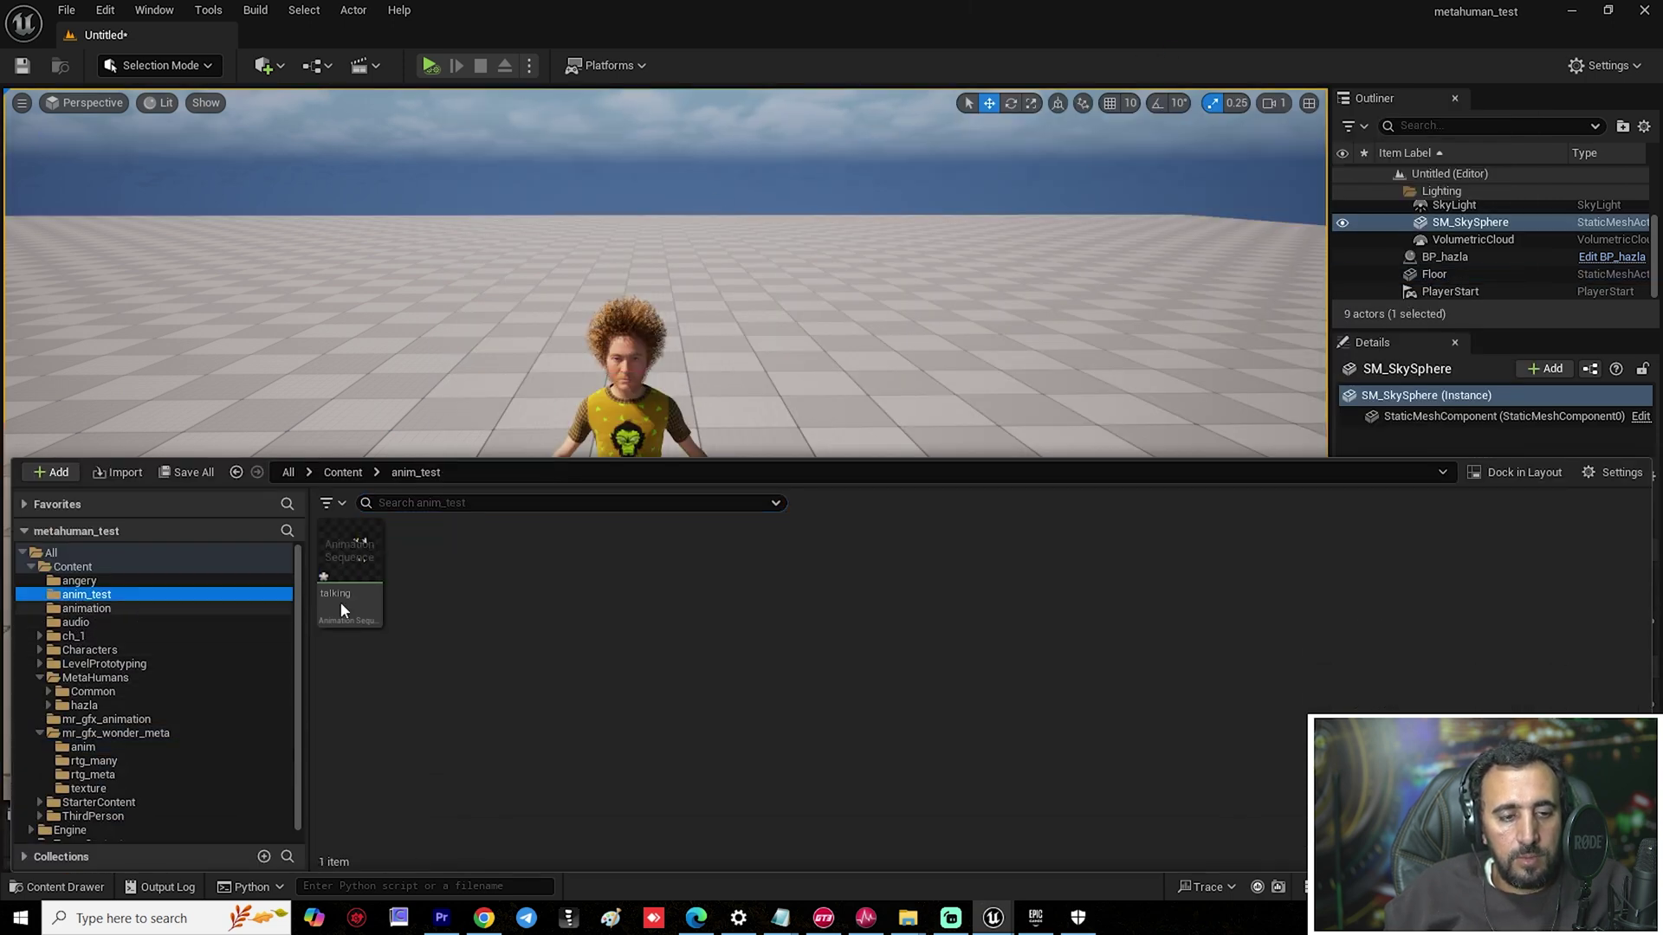
click(353, 559)
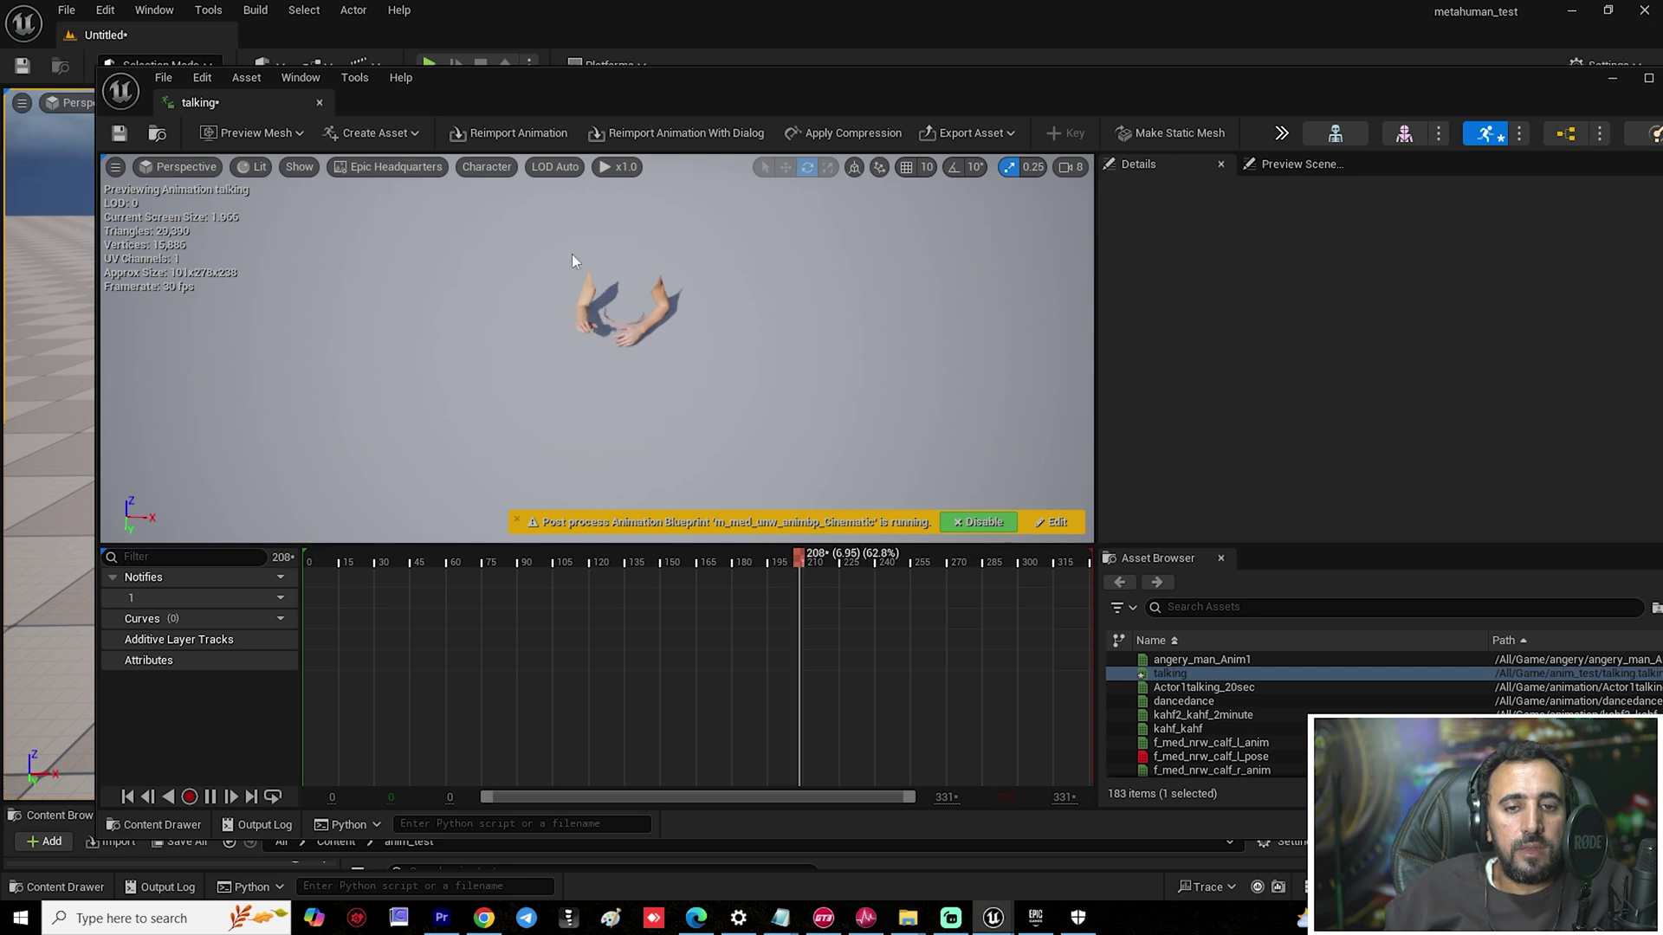
click(319, 102)
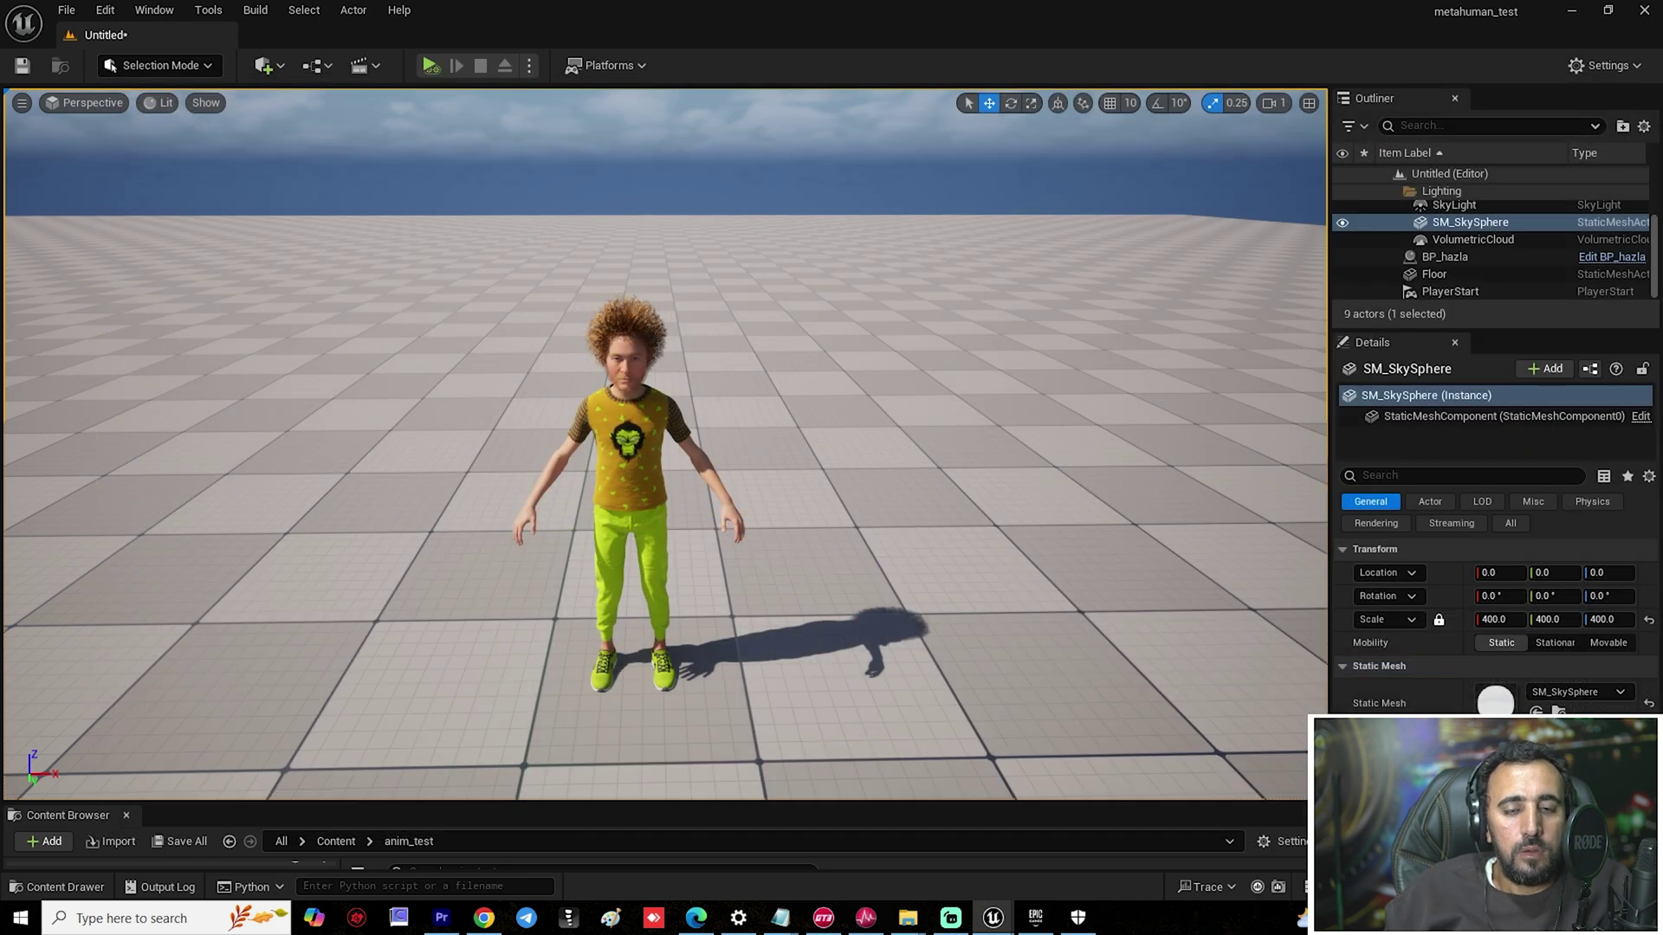
Add a level sequence to the level and save it in the Content folder as test2.
ctrl+click(739, 373)
key(ctrl+space)
click(585, 279)
click(363, 71)
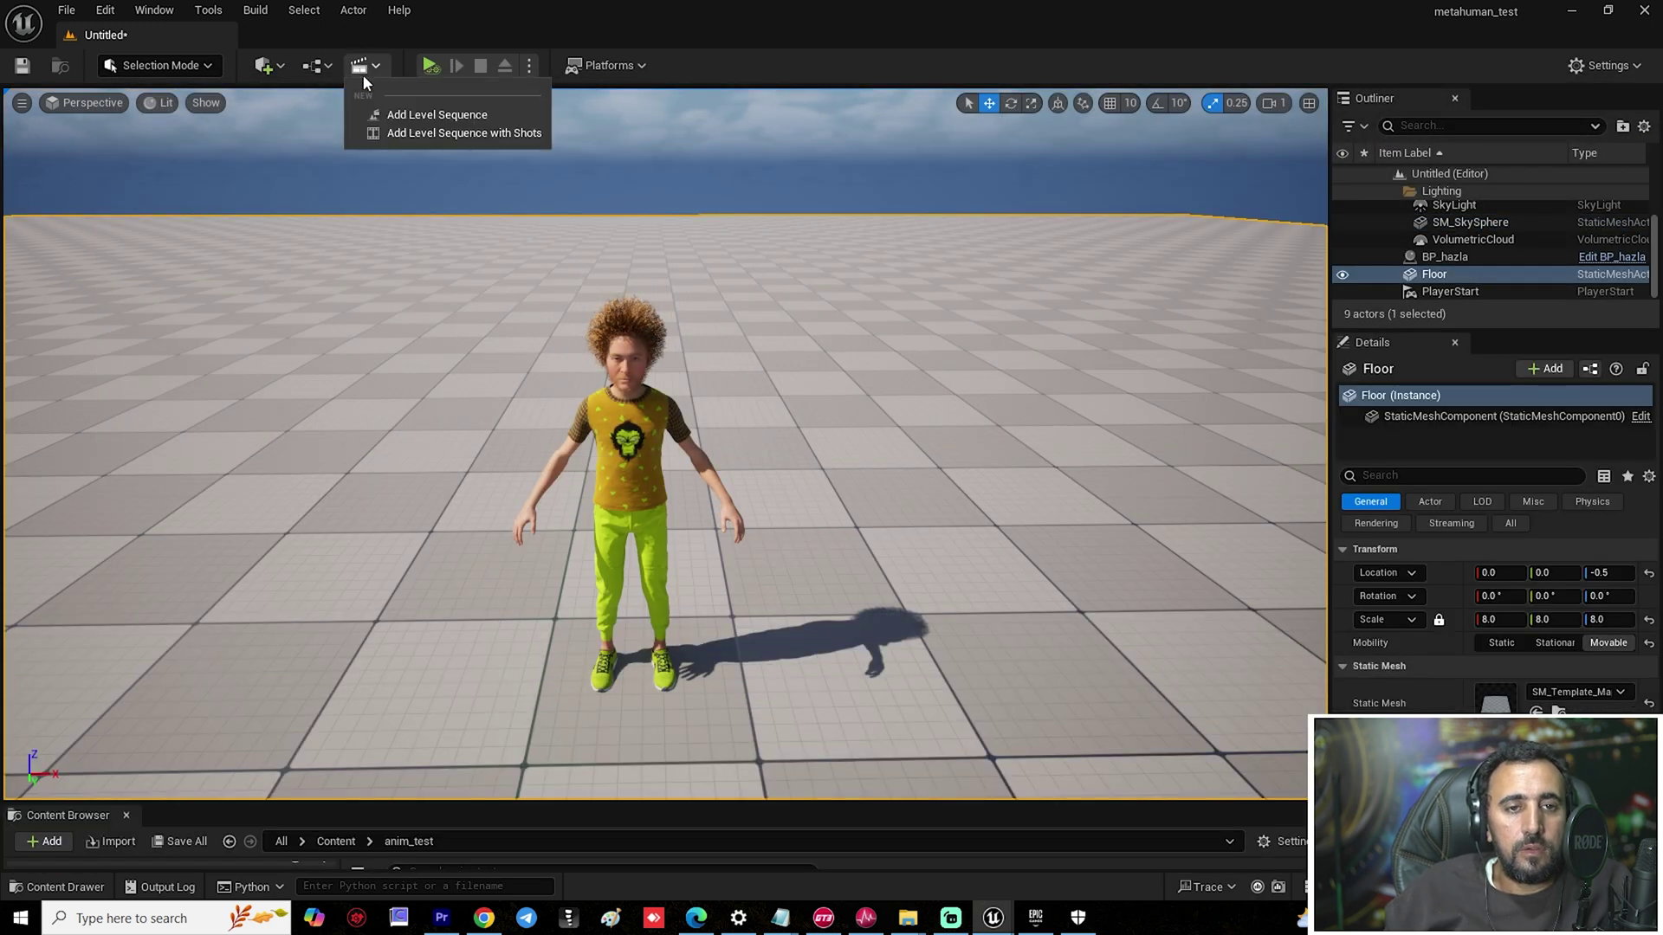
click(437, 114)
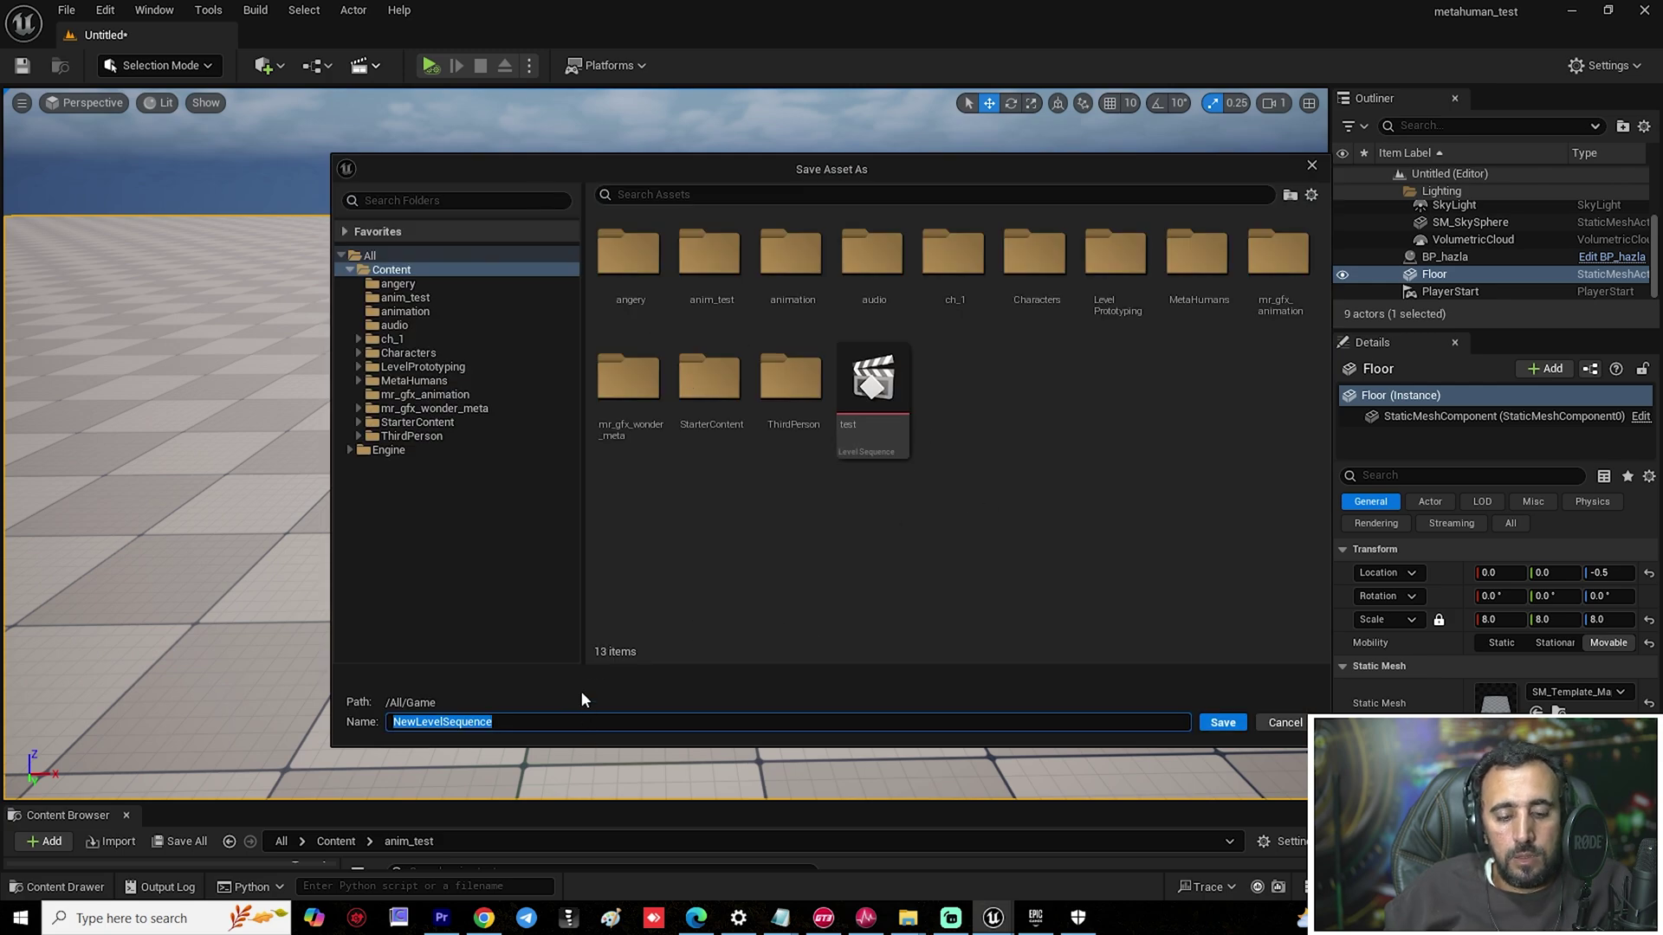
text(test)
key(Return)
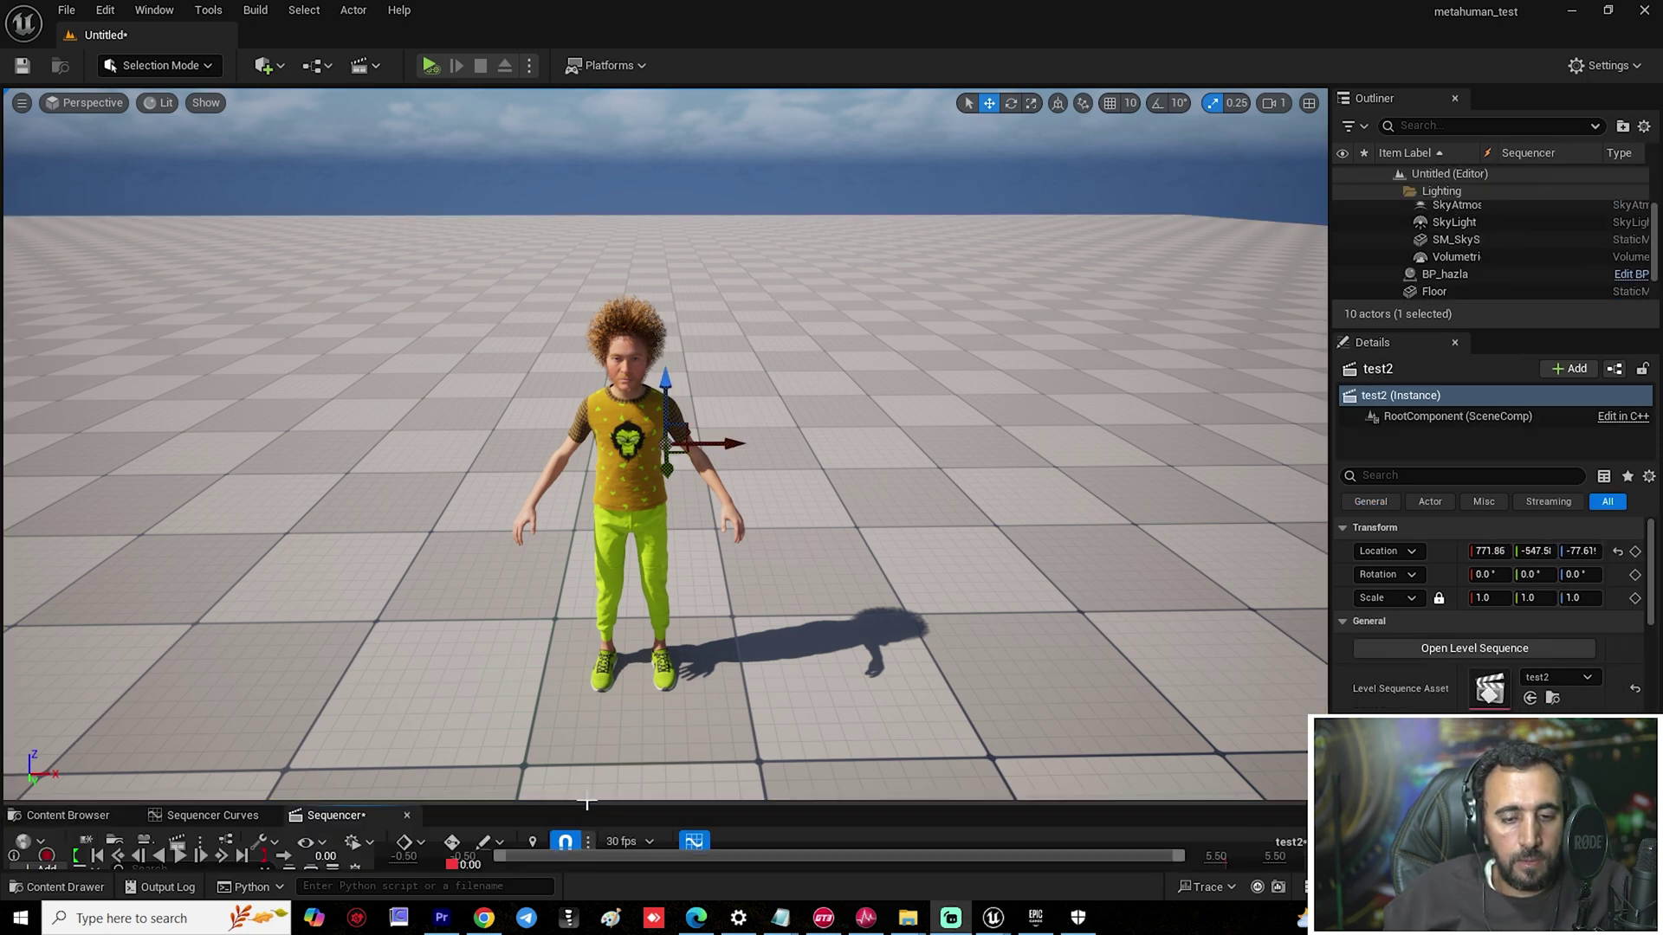
Enlarge the Sequencer, add BP_hazla to the test2 sequence and delete its Face_ControlBoard_CtrlRig track.
drag(590, 804, 663, 485)
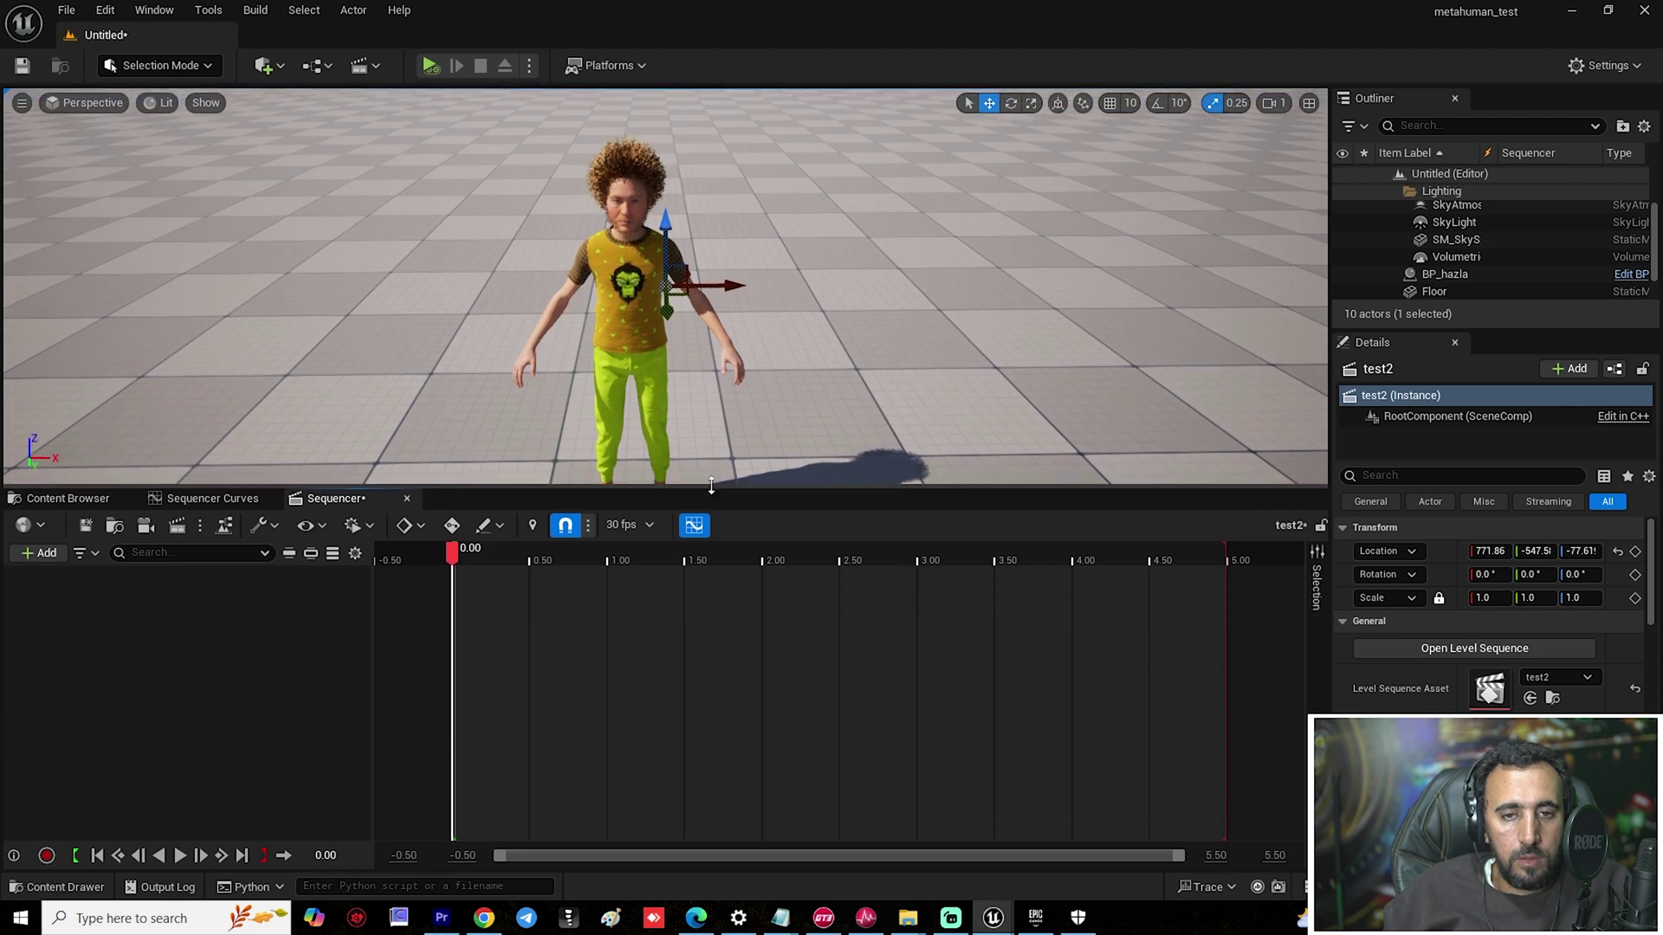
click(1448, 275)
drag(1462, 288, 75, 644)
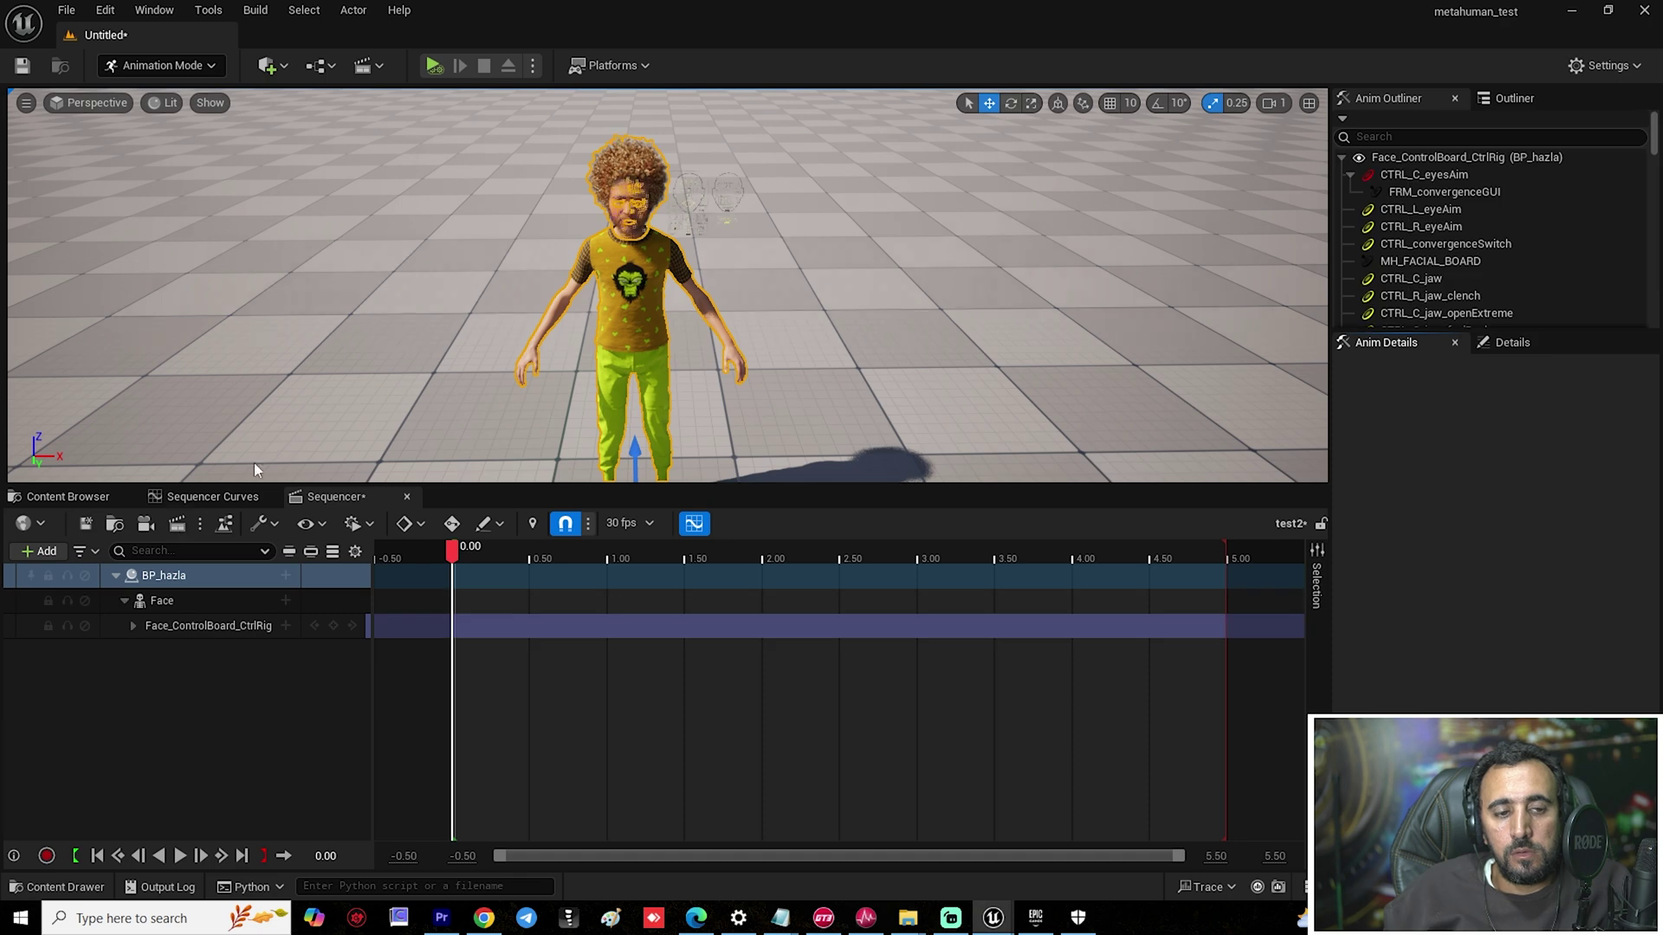
click(219, 629)
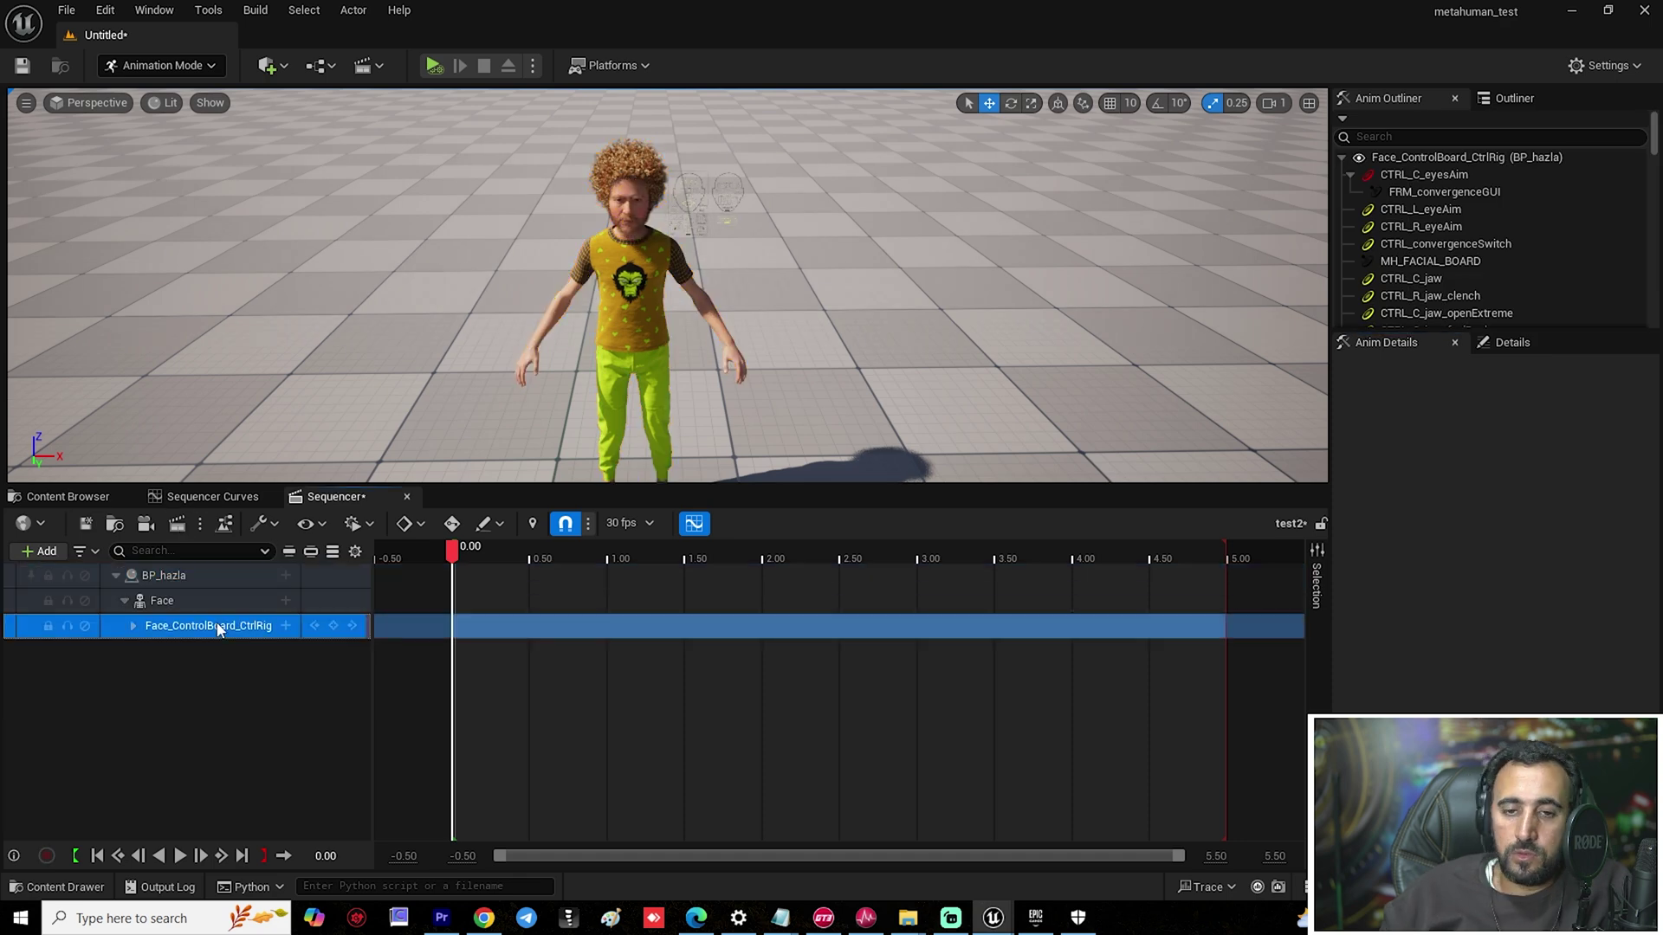
key(Delete)
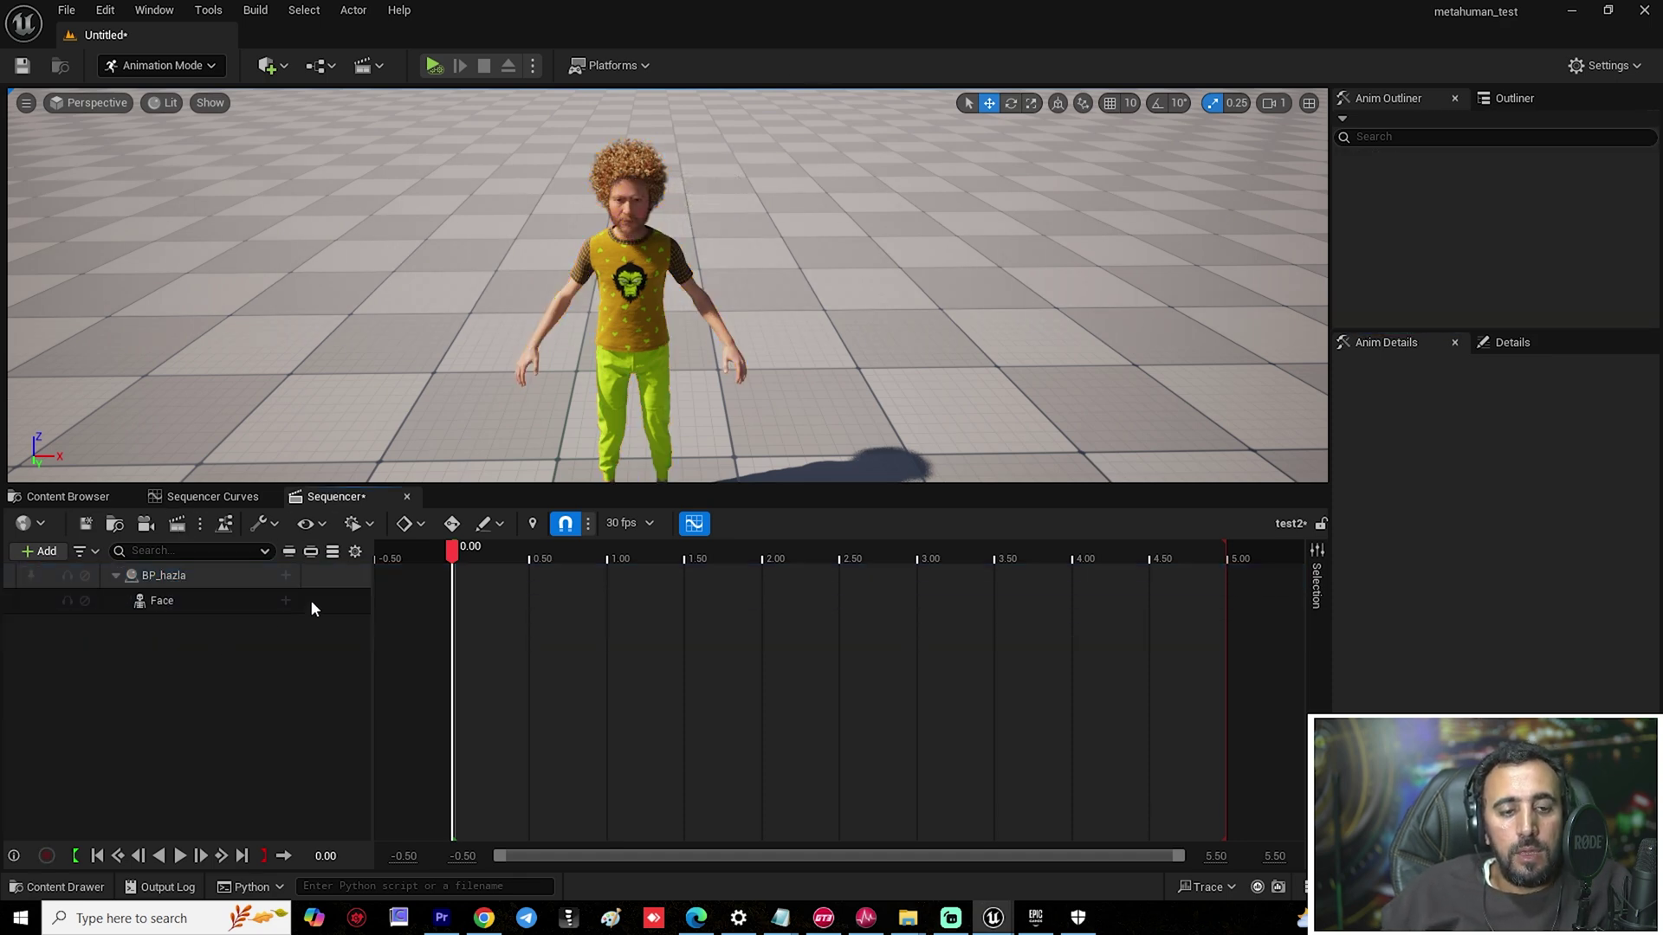
Add the Body component of BP_hazla as a track in the test2 sequence.
click(286, 575)
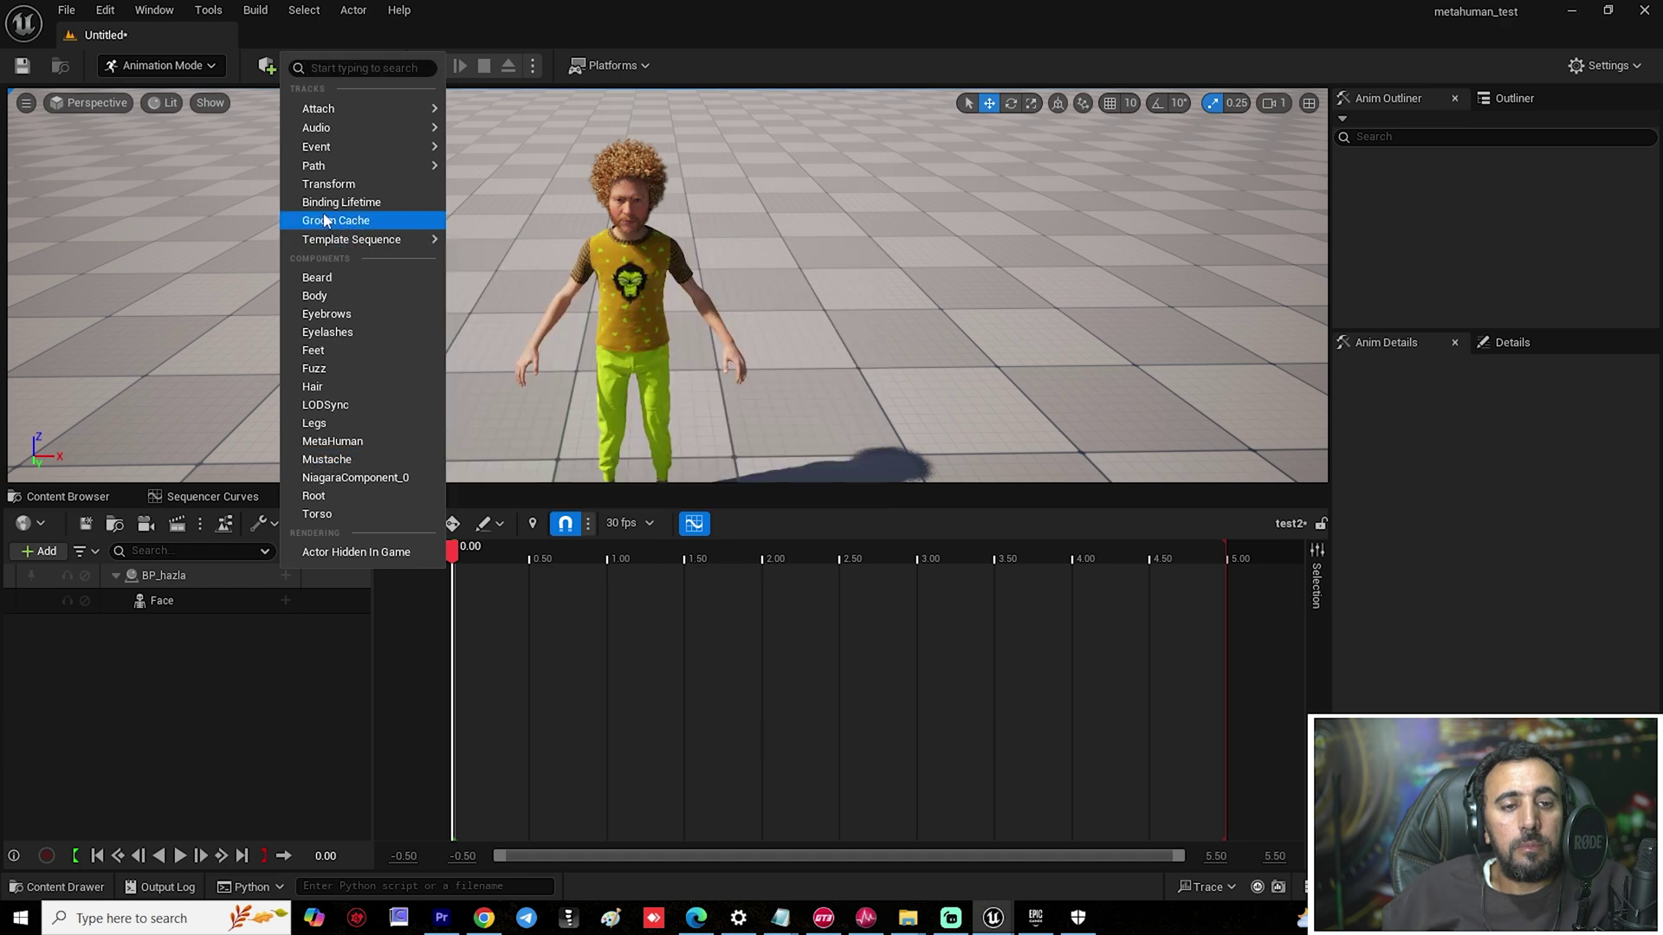
click(349, 297)
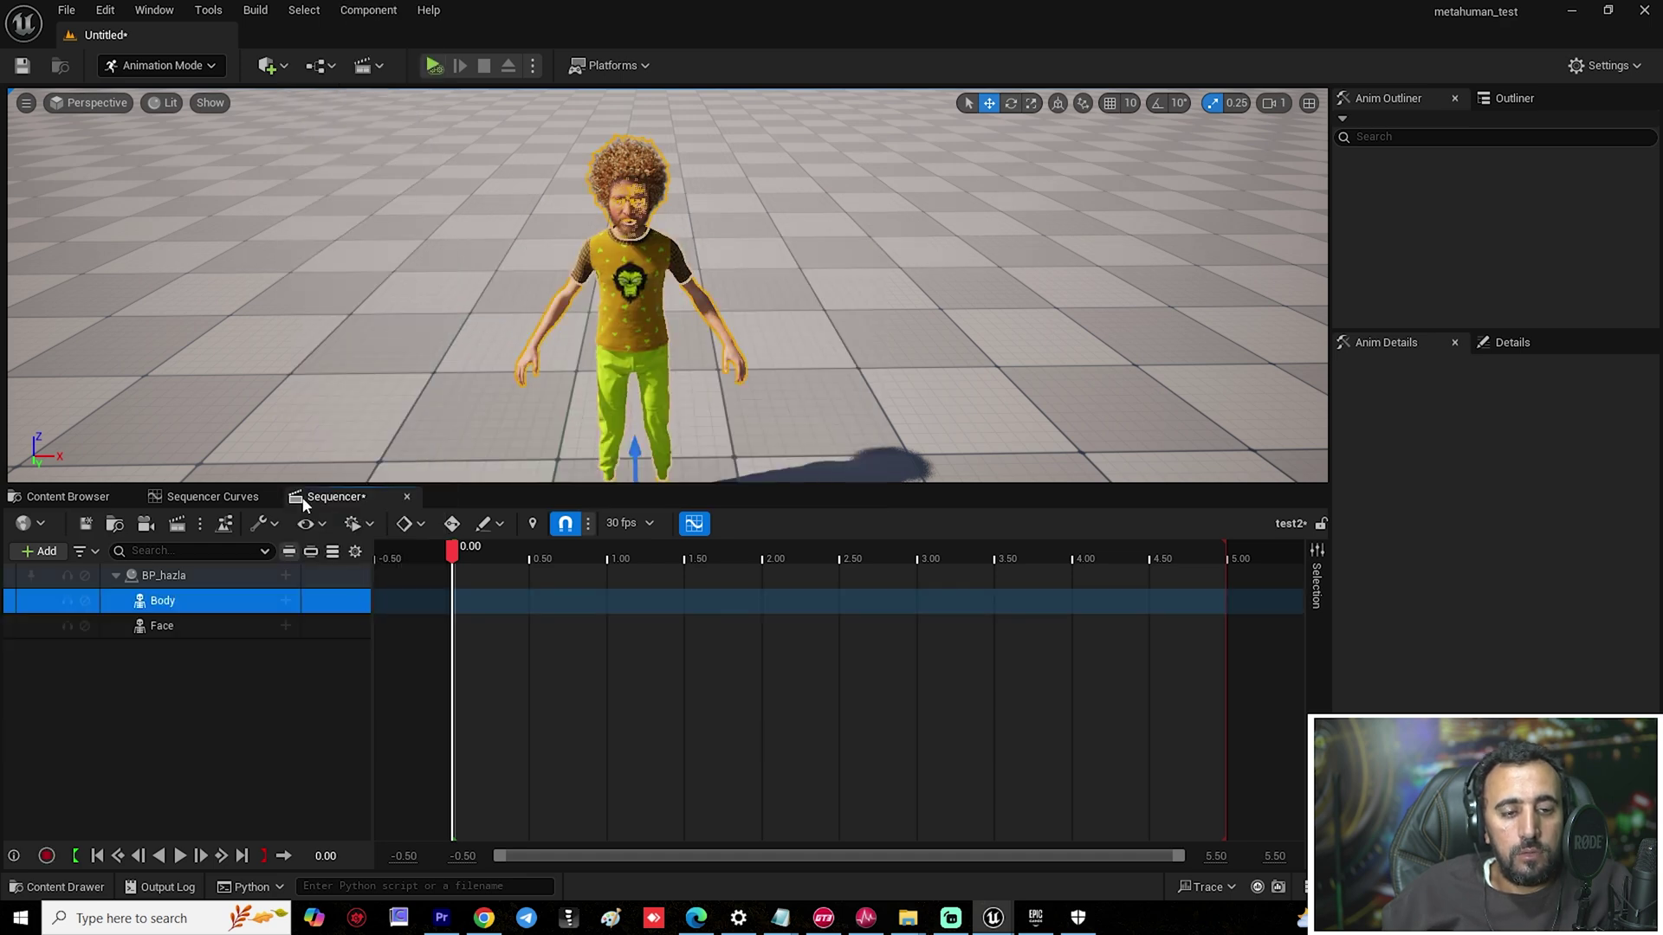
click(296, 423)
Rename the talking animation sequence in the anim_test folder to talking_test.
click(66, 496)
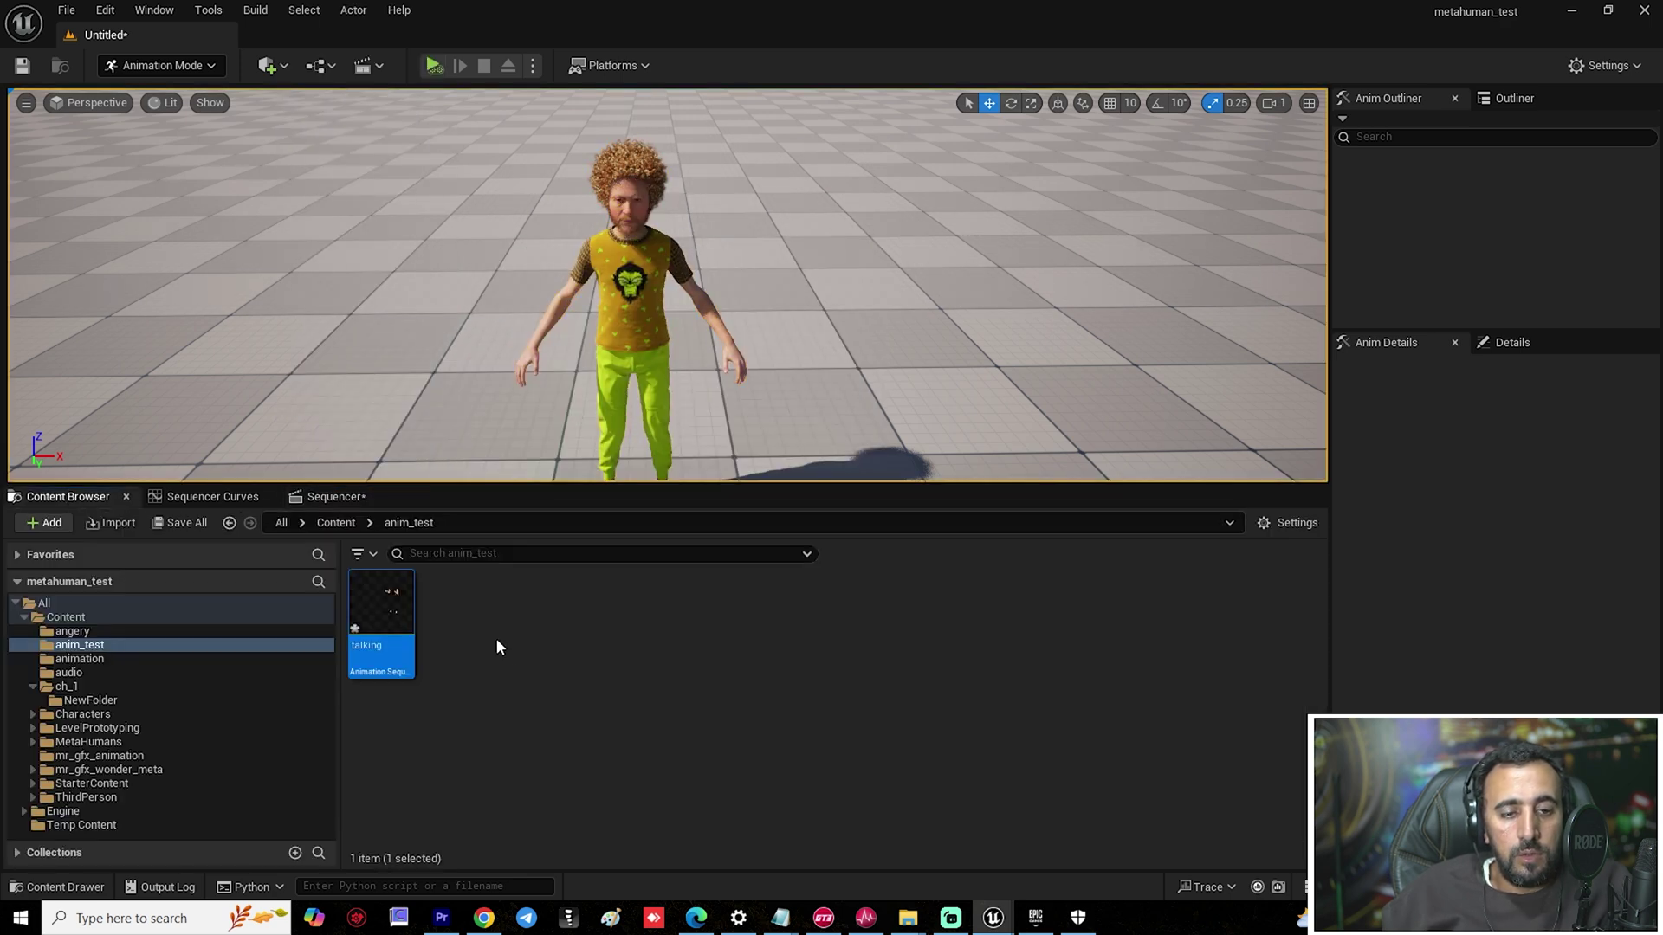
click(375, 640)
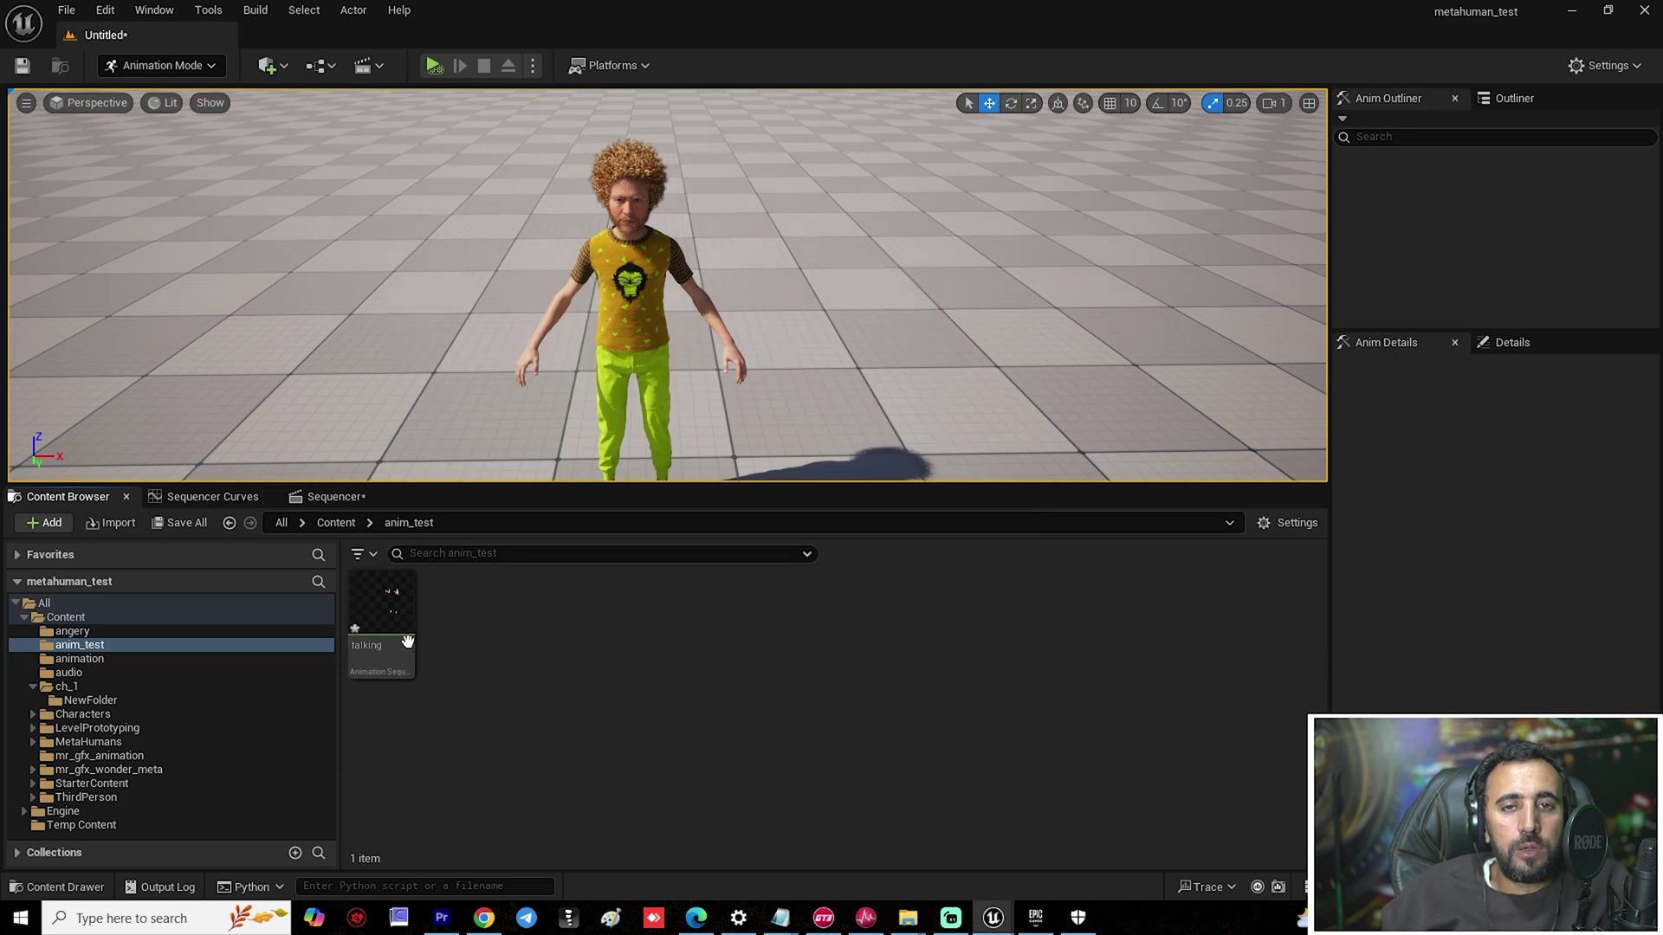
key(End)
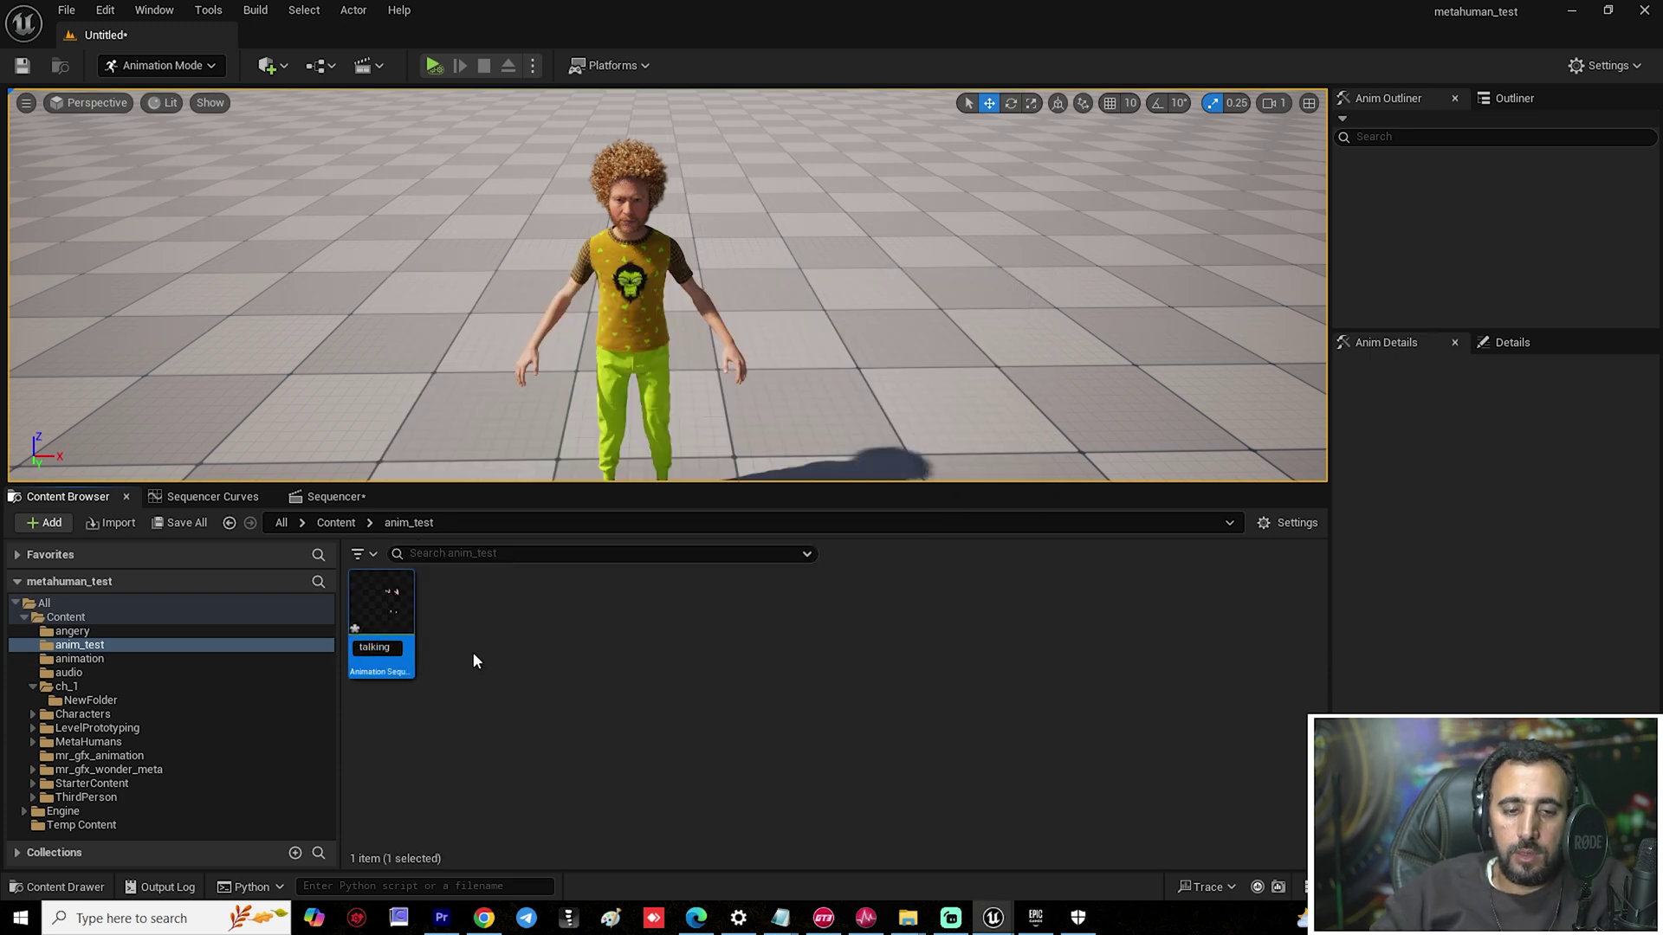
text(_test)
key(Return)
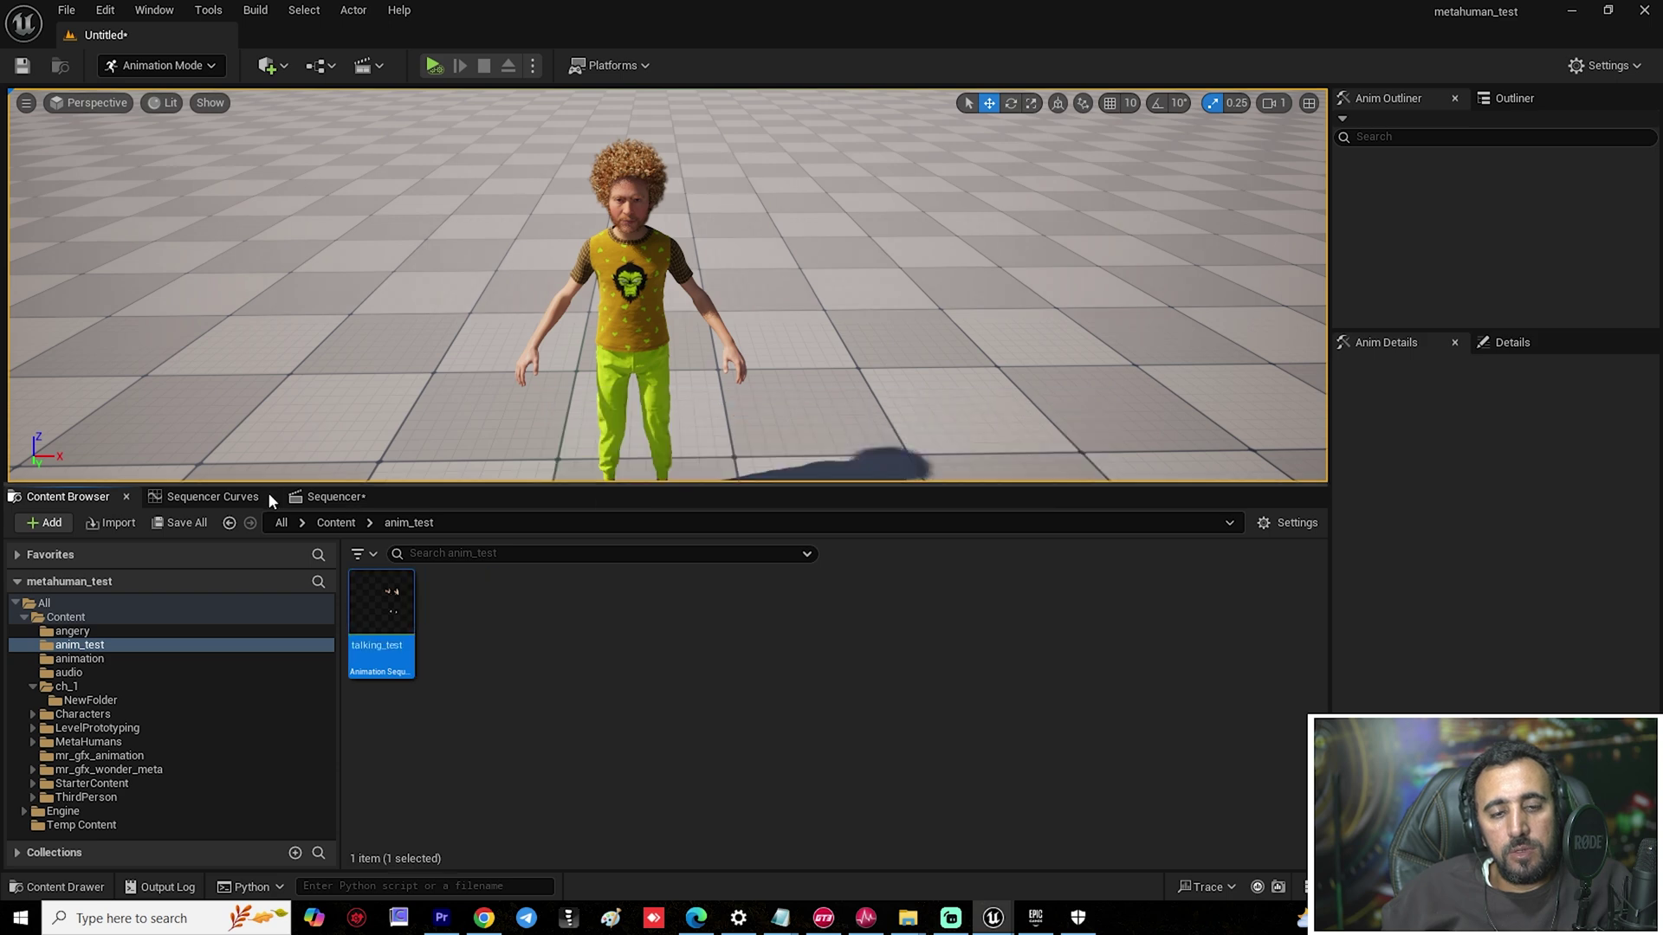
Add the talking_test animation to the Body track at the start of the sequence.
click(342, 506)
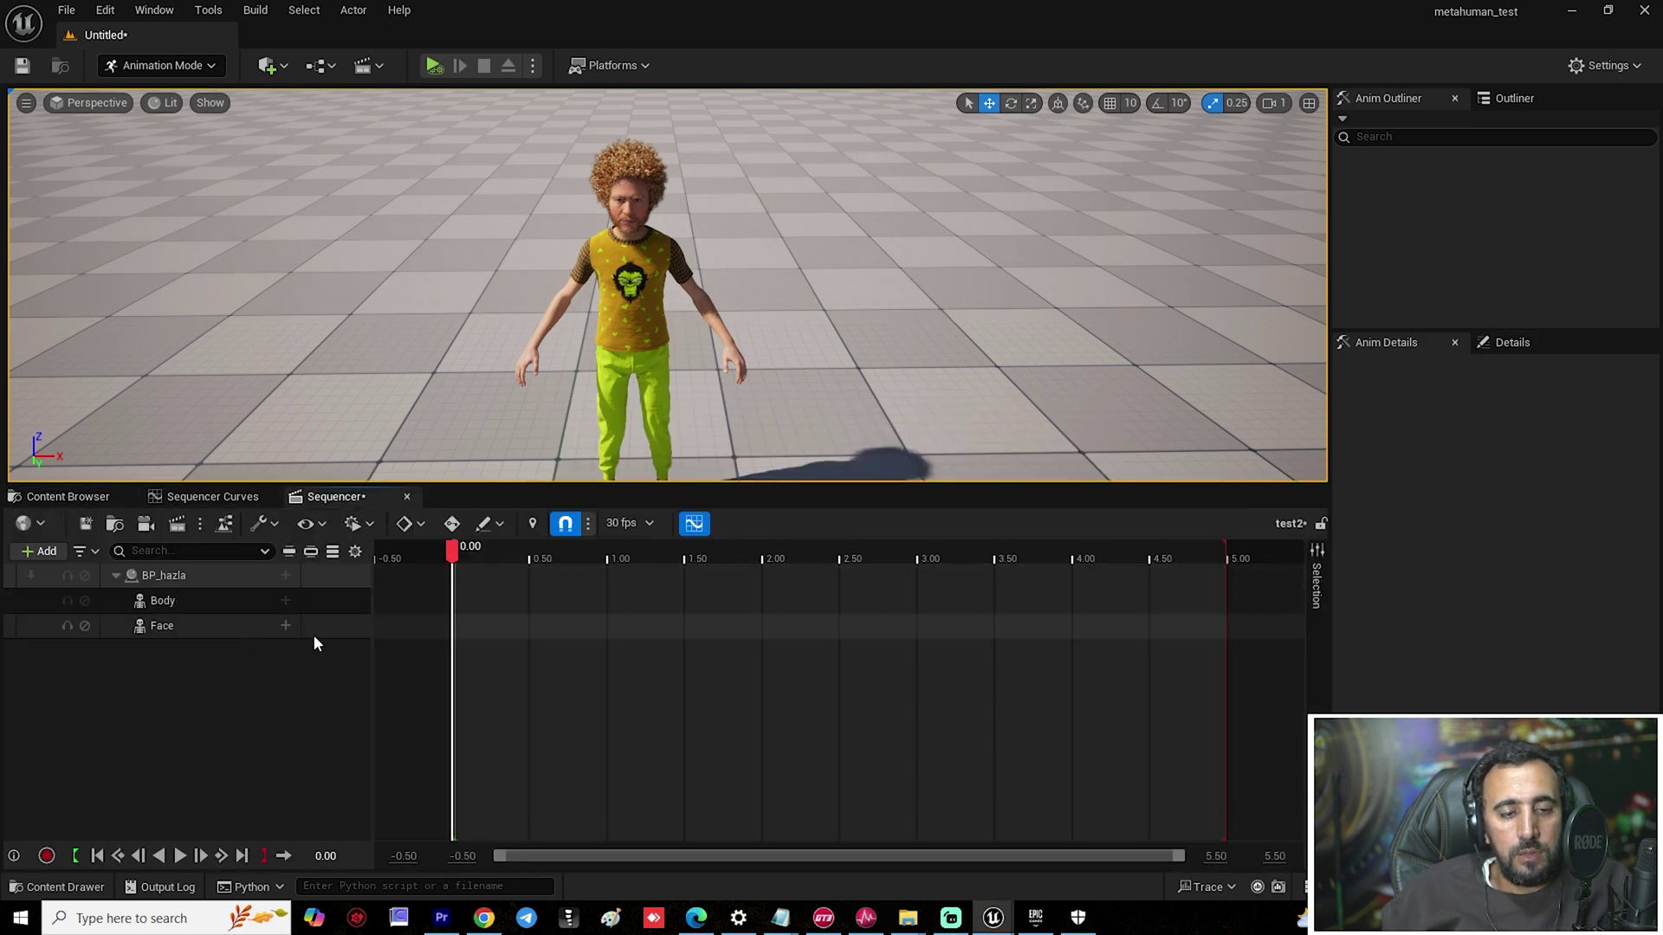
click(293, 599)
click(292, 601)
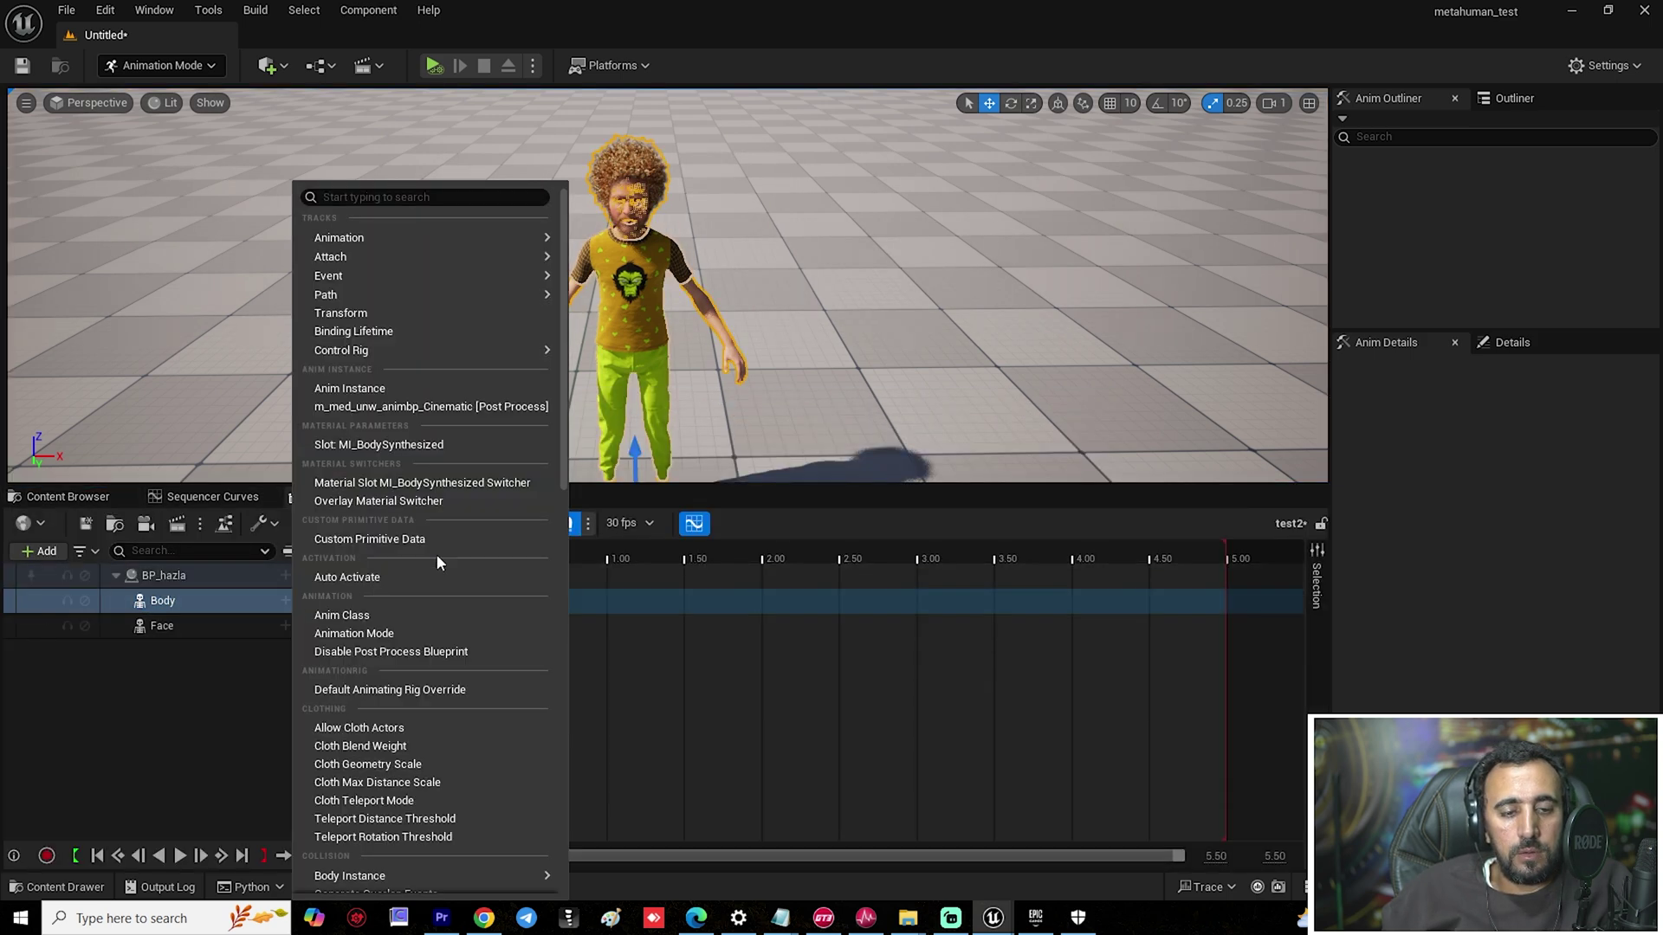
mouse_move(407, 238)
text(st)
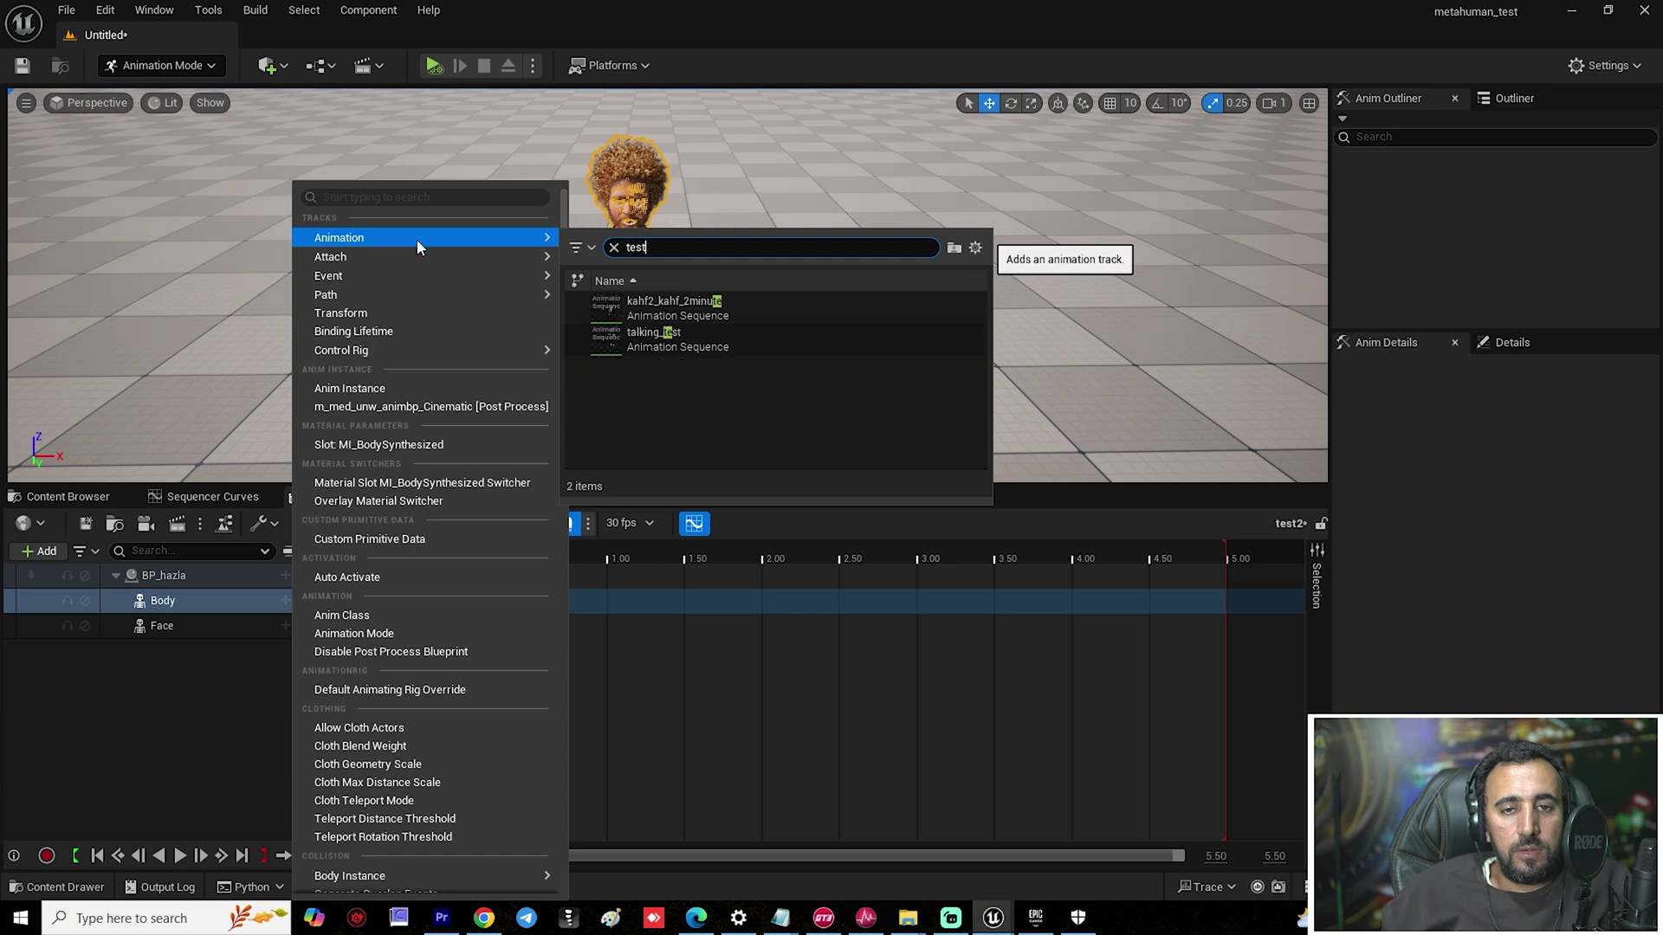
click(660, 307)
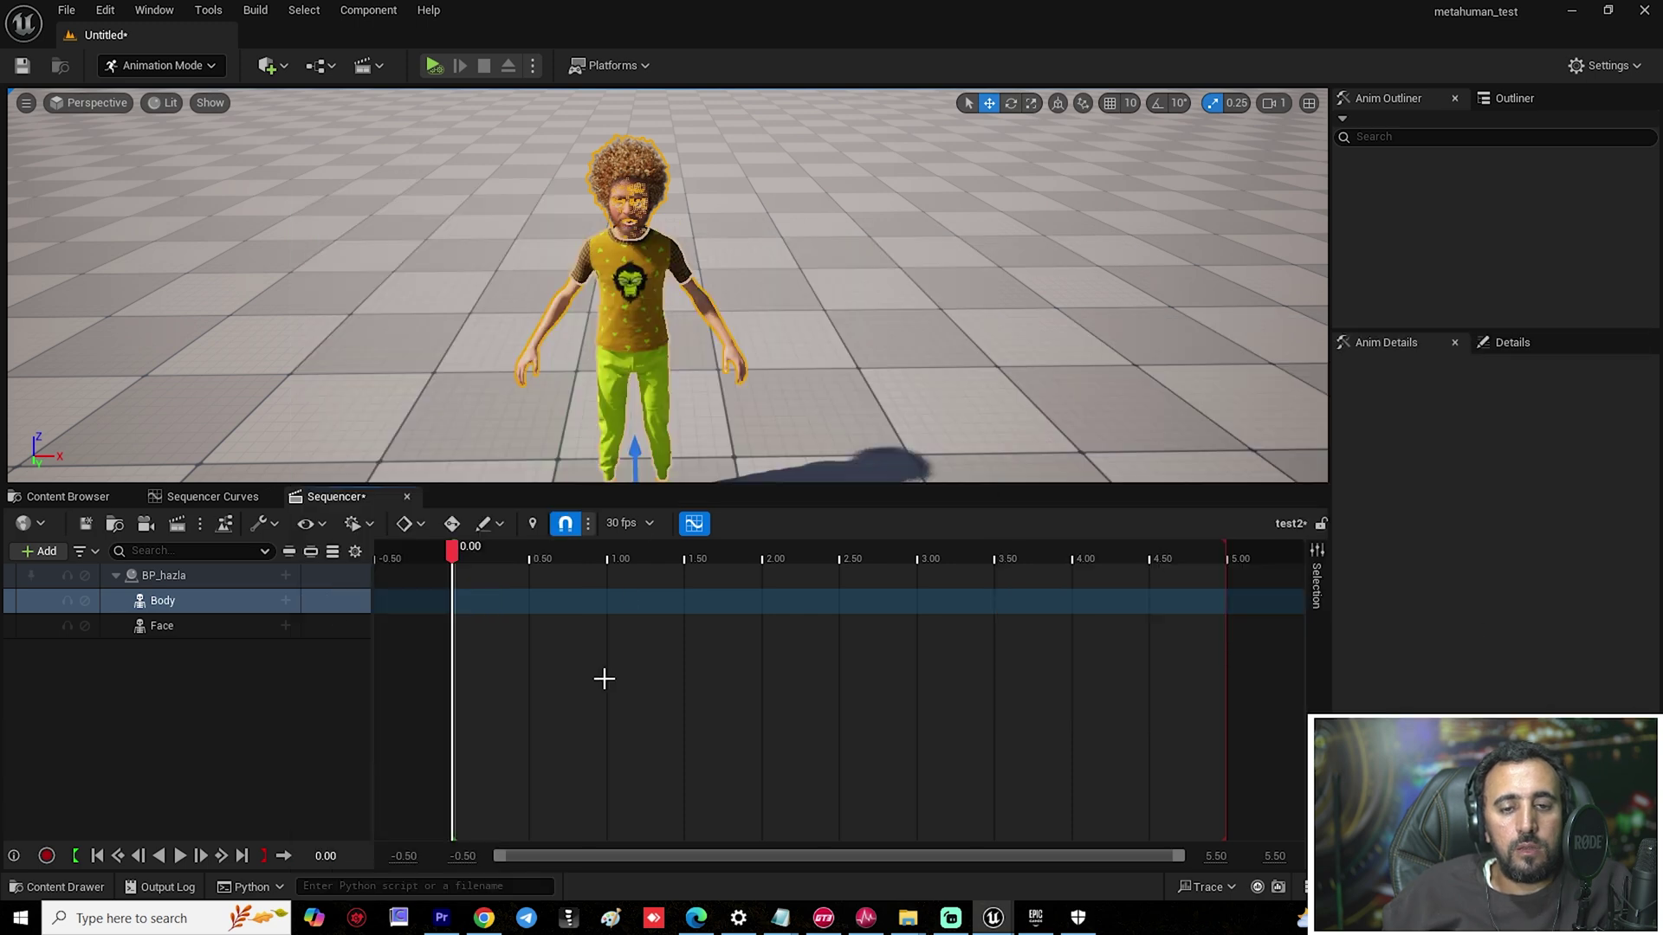
click(524, 560)
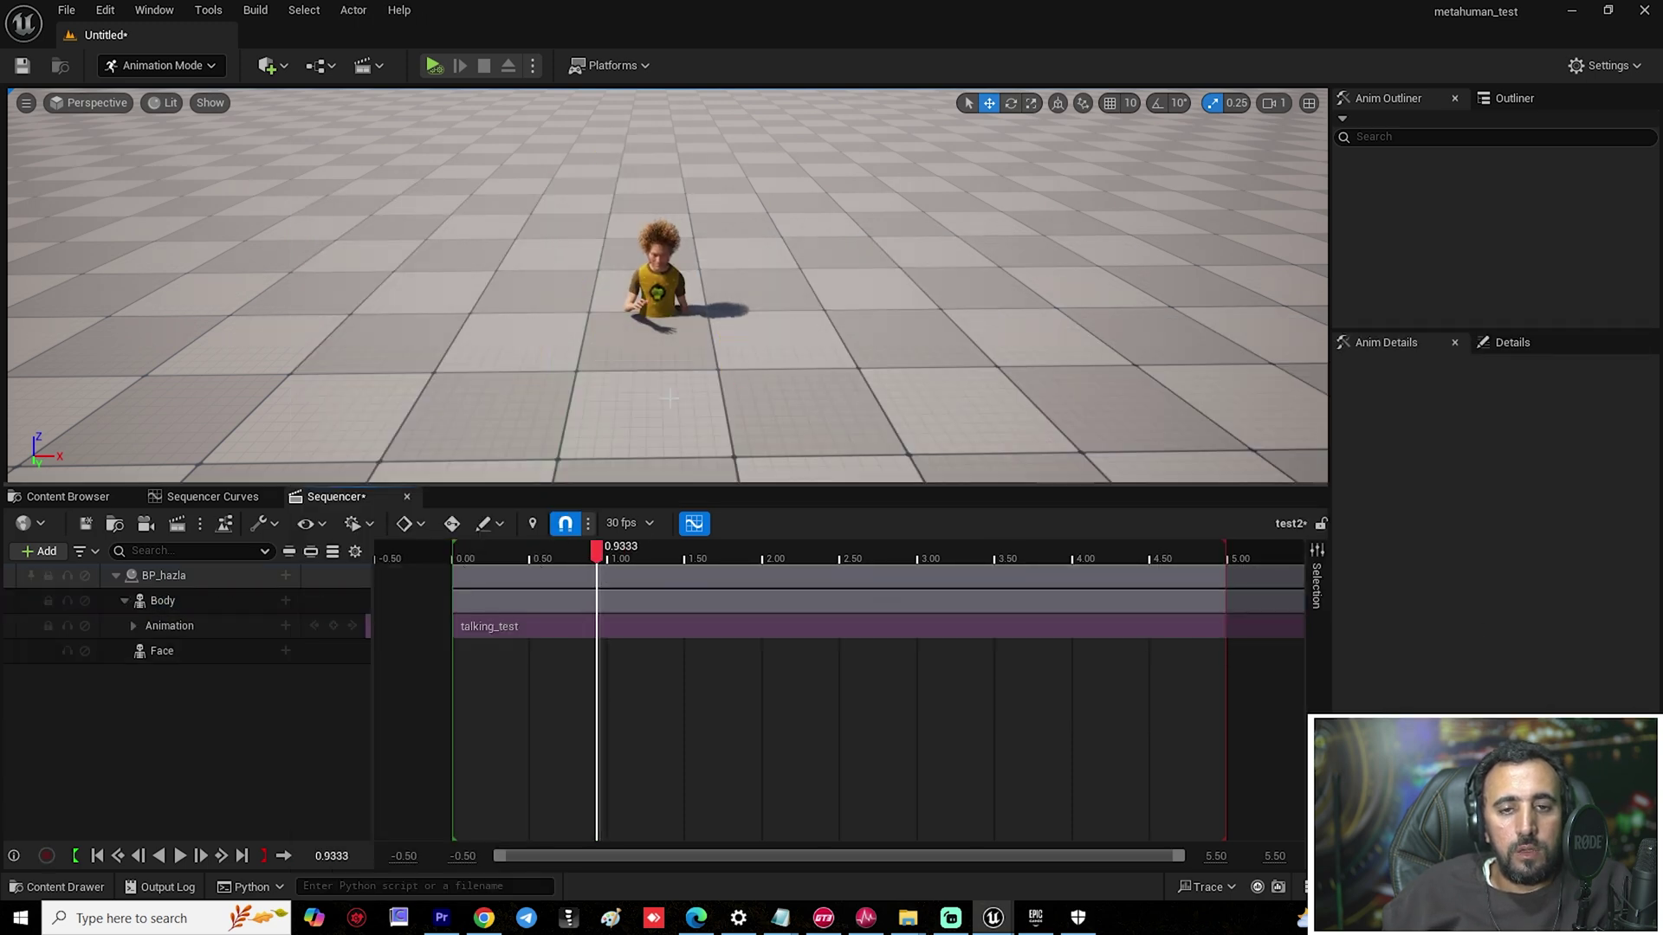
Raise BP_hazla vertically so its feet rest on the floor, and play the sequence from near the start.
click(661, 296)
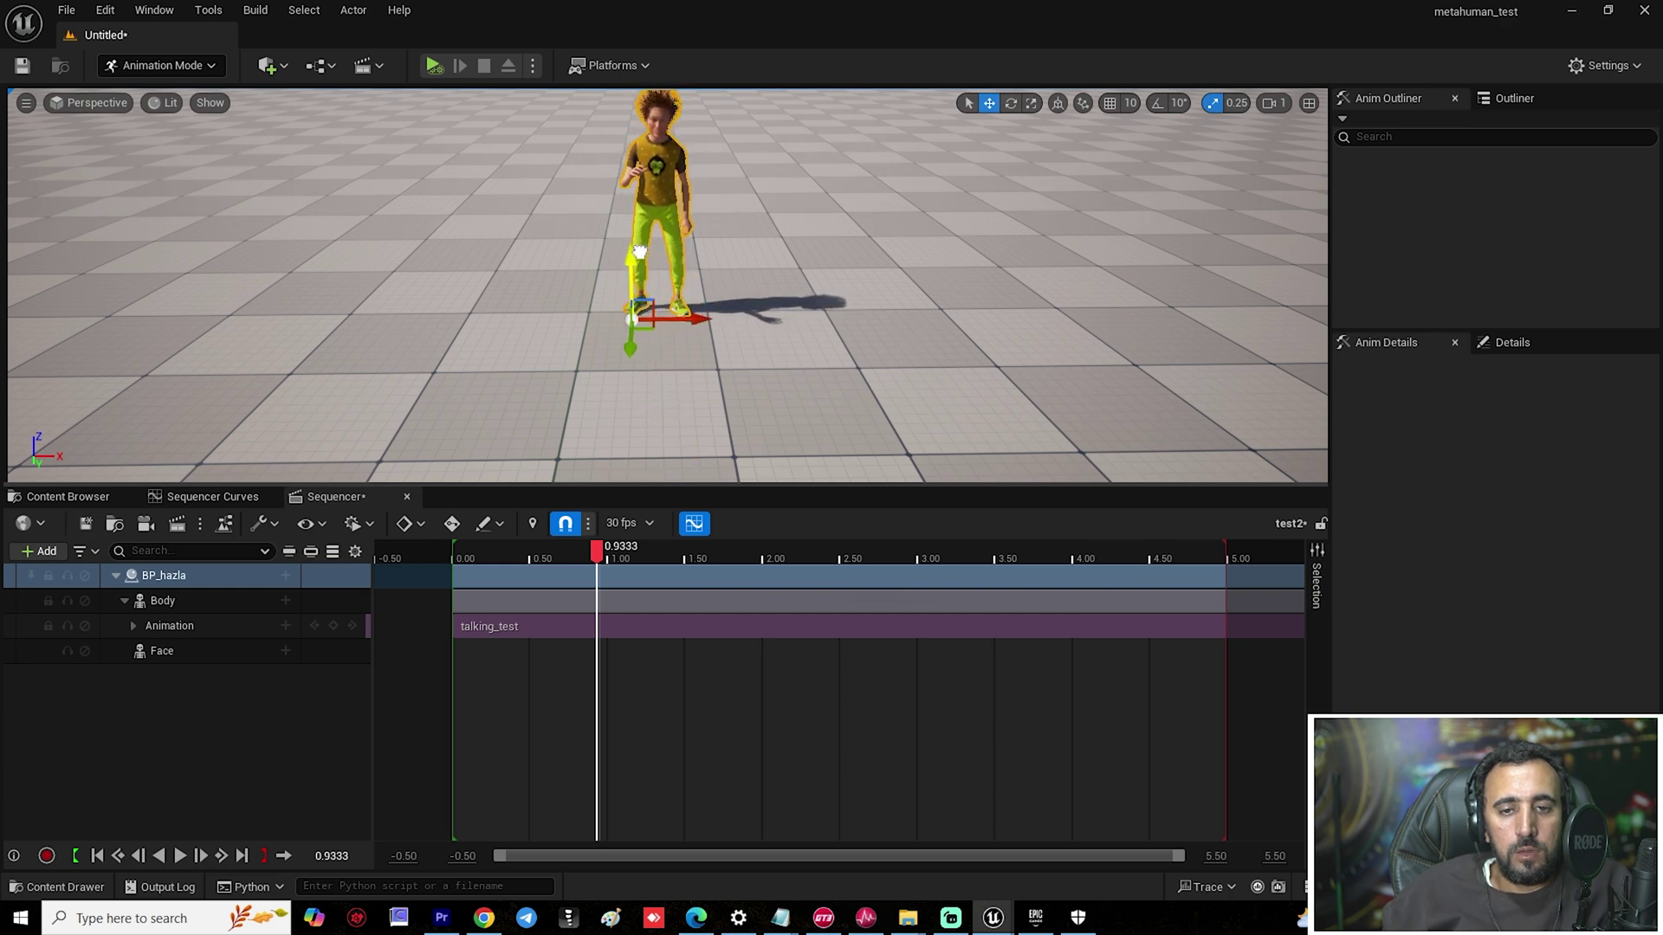
drag(639, 251, 639, 227)
drag(568, 549, 468, 551)
key(space)
right_drag(607, 346, 658, 346)
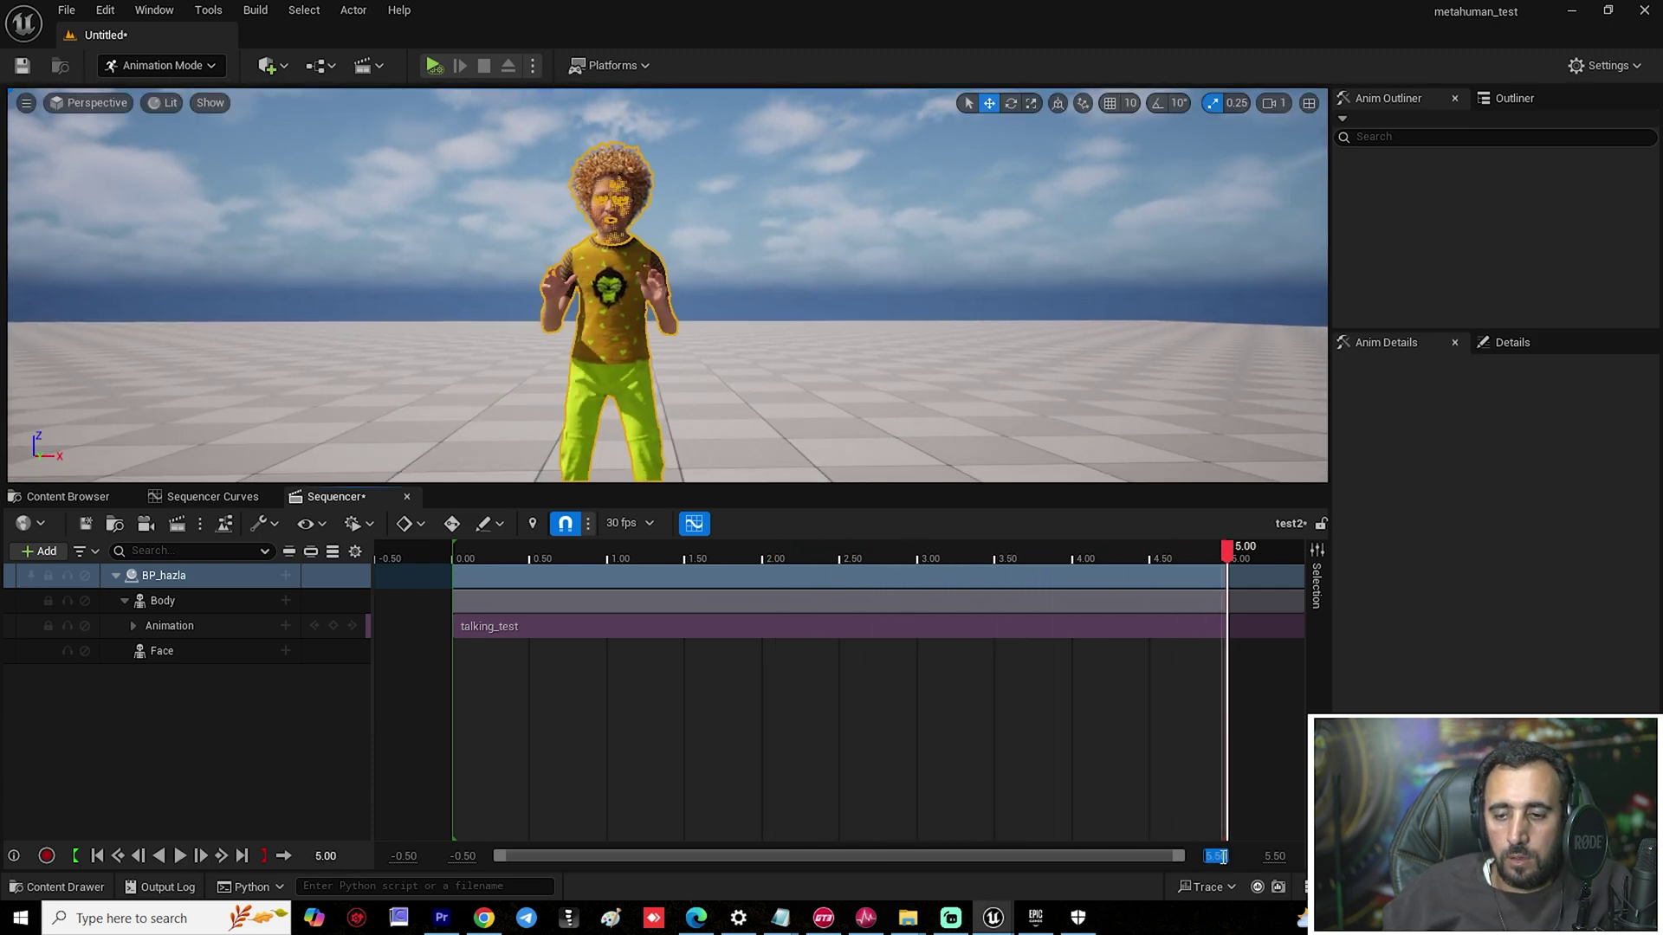
Extend the timeline view to 20 seconds and the sequence's playback end to about 10 seconds, and play it.
key(Return)
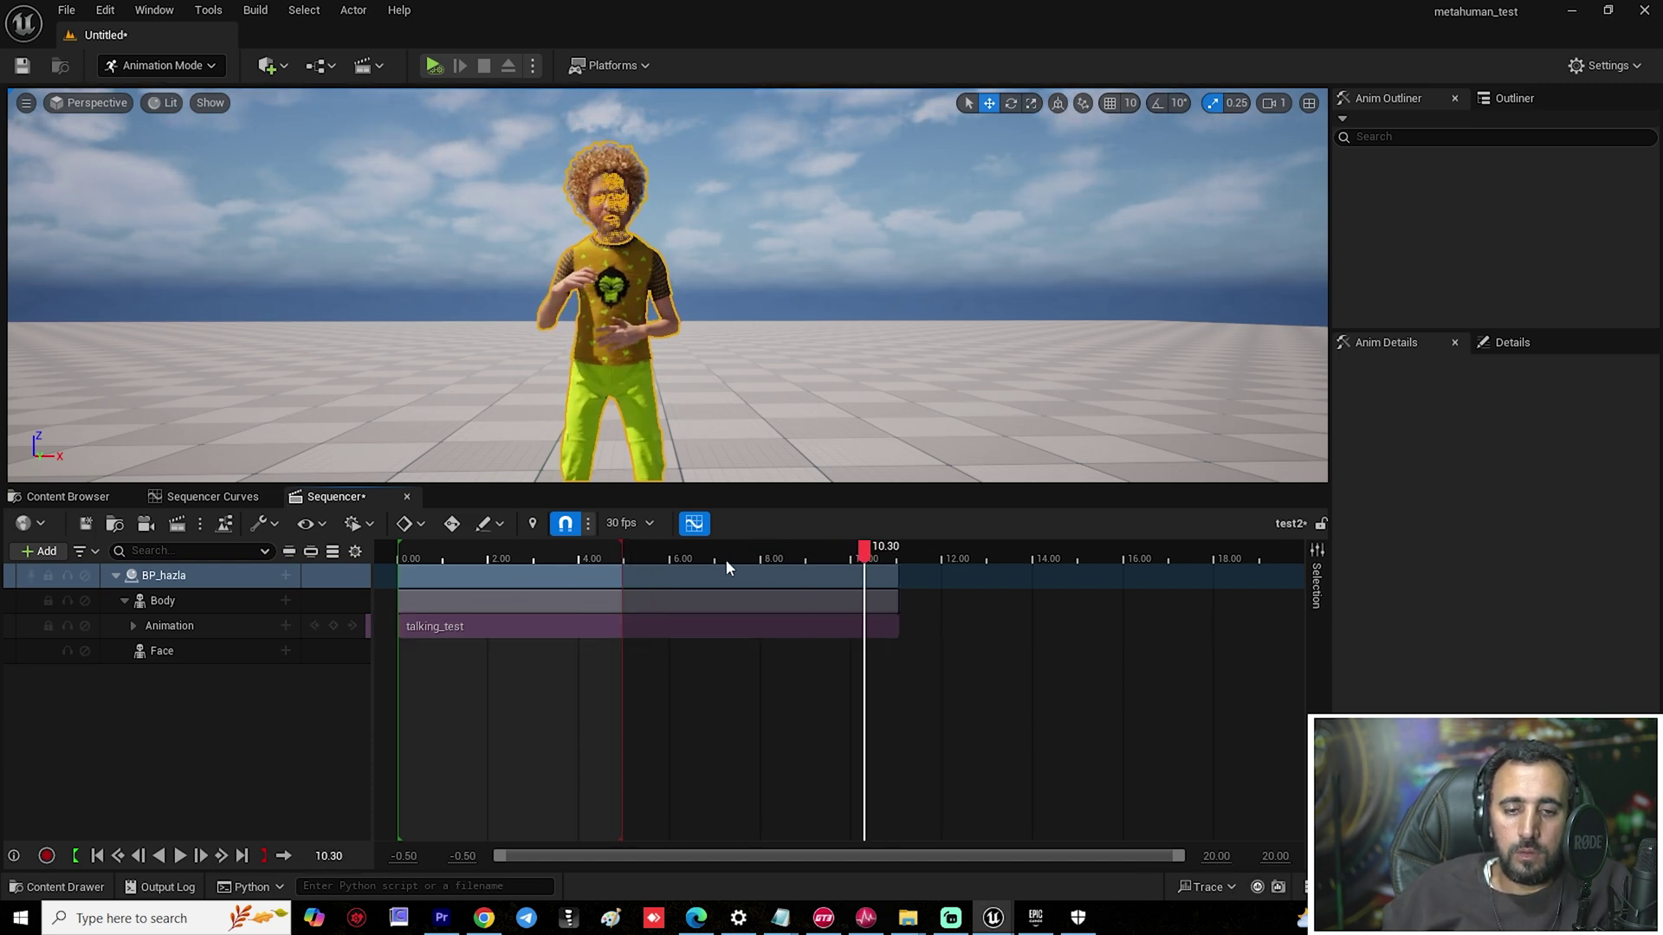
mouse_move(621, 551)
mouse_down()
mouse_move(904, 552)
mouse_move(856, 552)
mouse_up()
key(space)
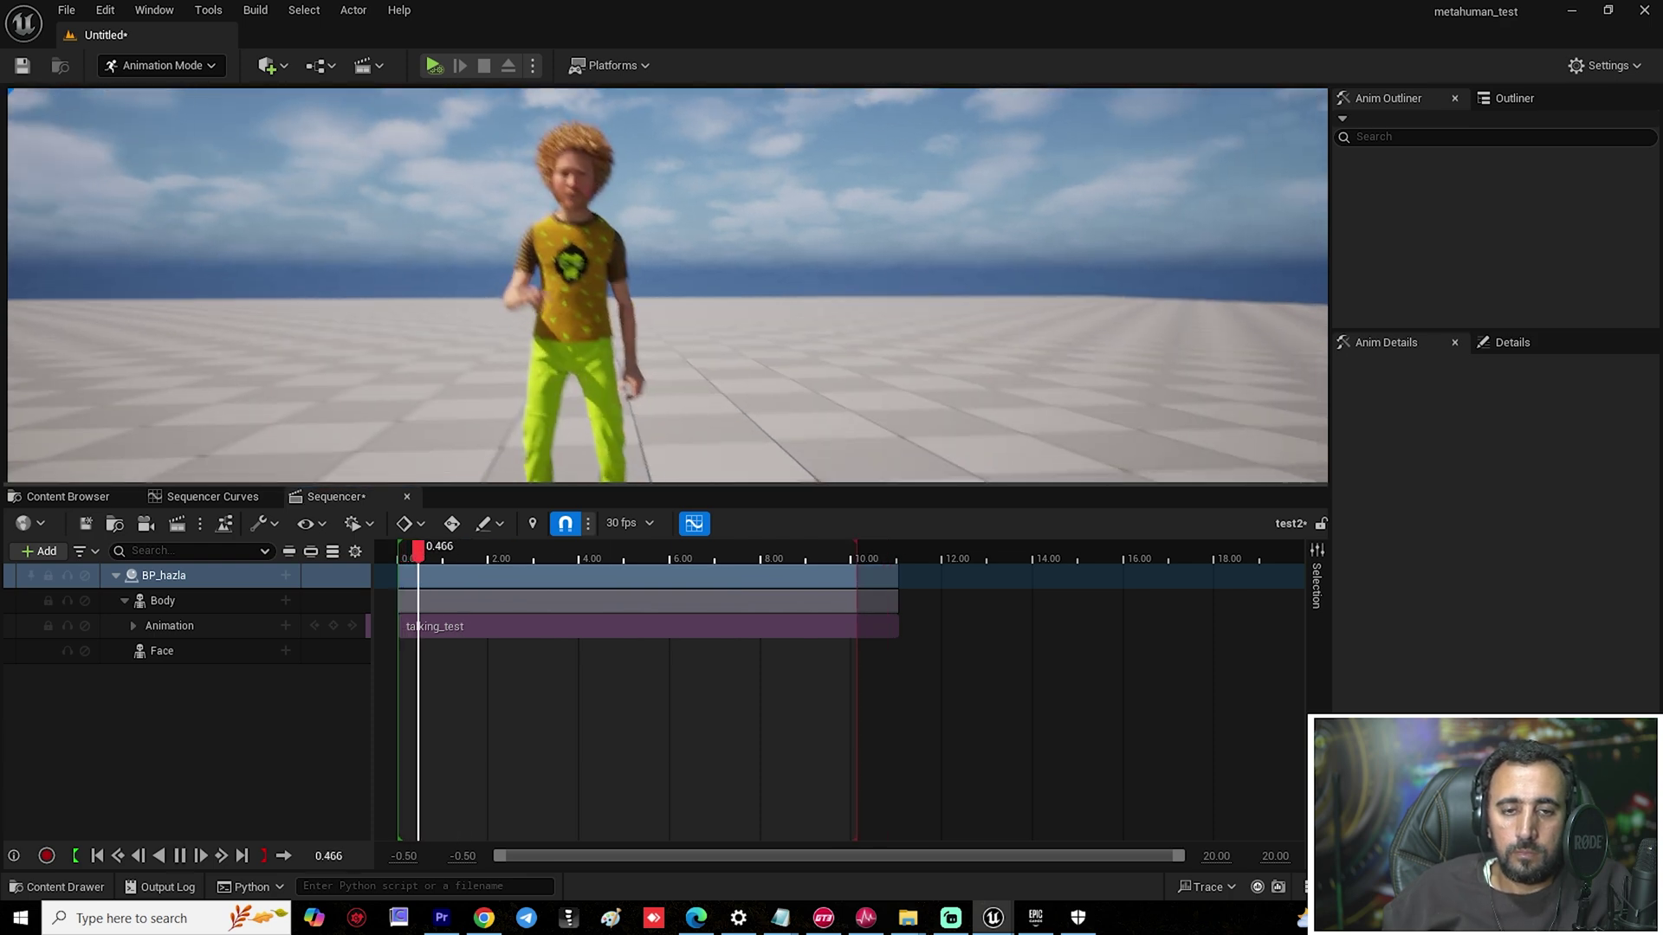
Review the body animation on BP_hazla from the side and front while the sequence plays.
mouse_move(511, 368)
right_down()
mouse_move(542, 364)
mouse_move(528, 358)
right_up()
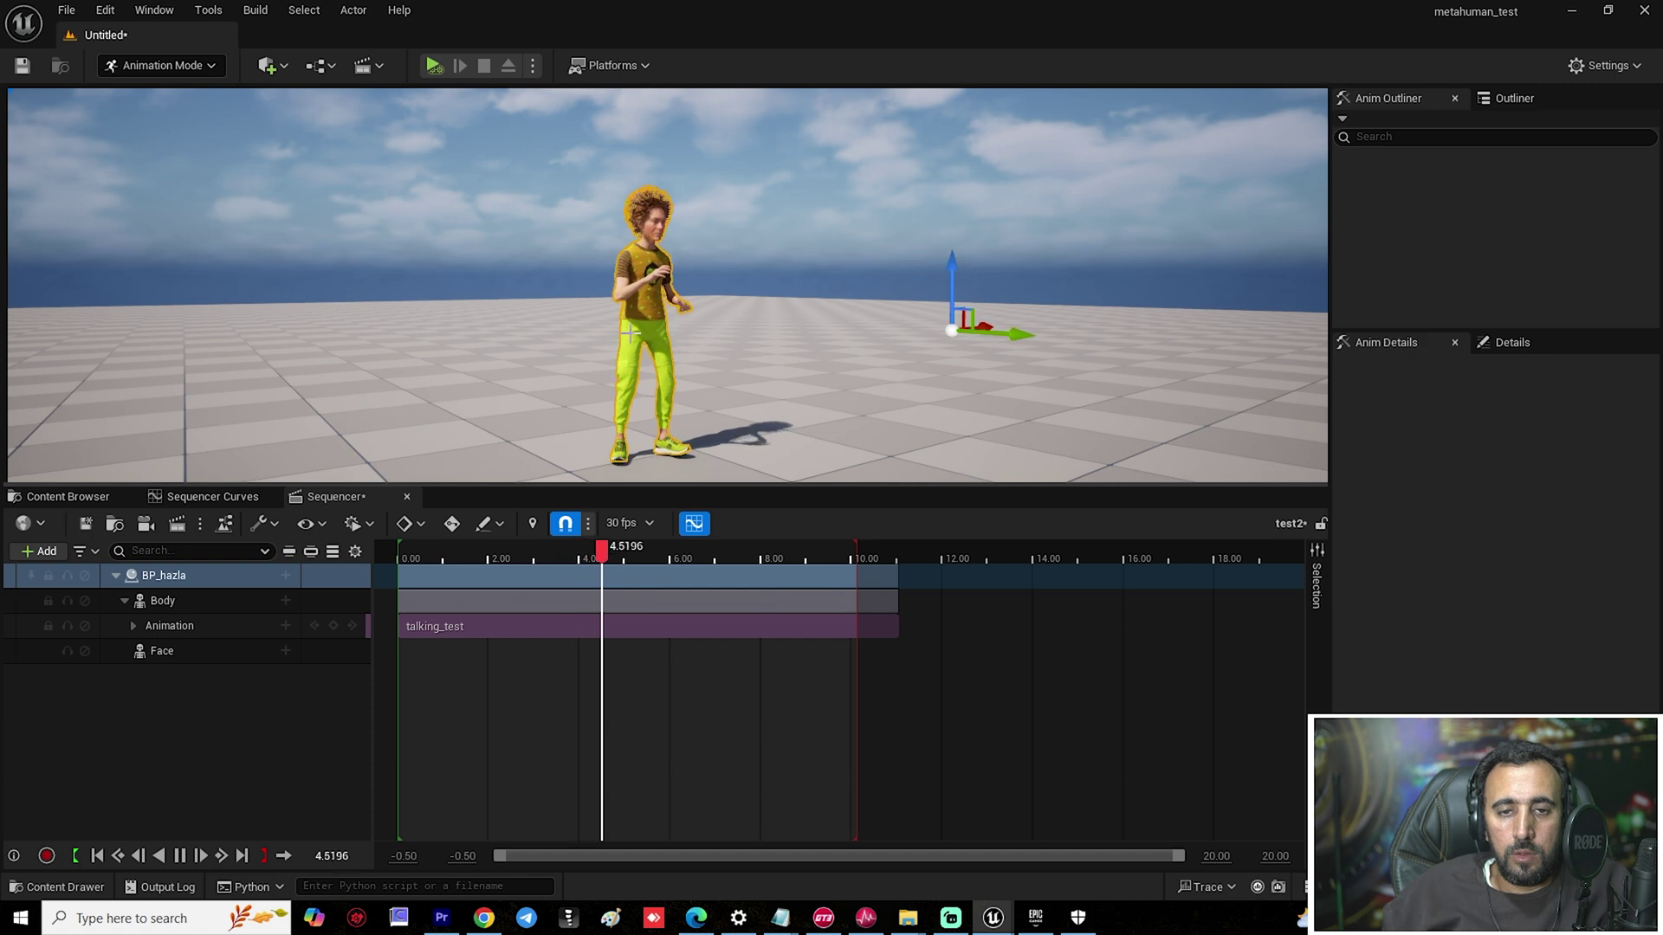
key(e)
key(r)
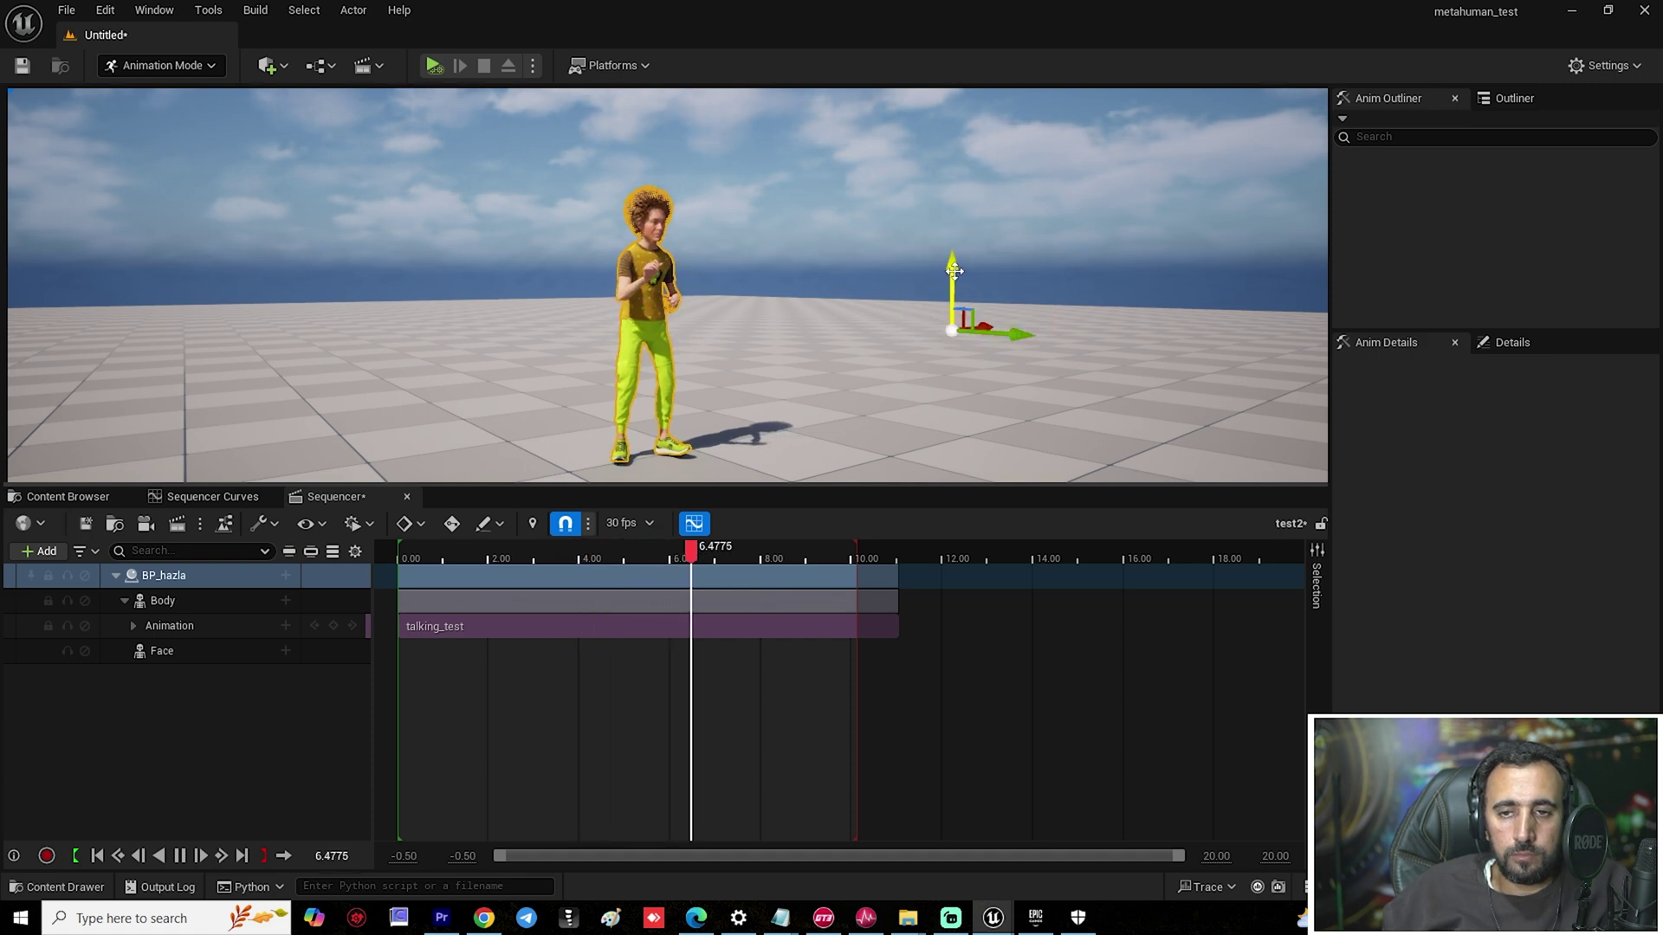
right_drag(836, 236, 874, 236)
click(836, 236)
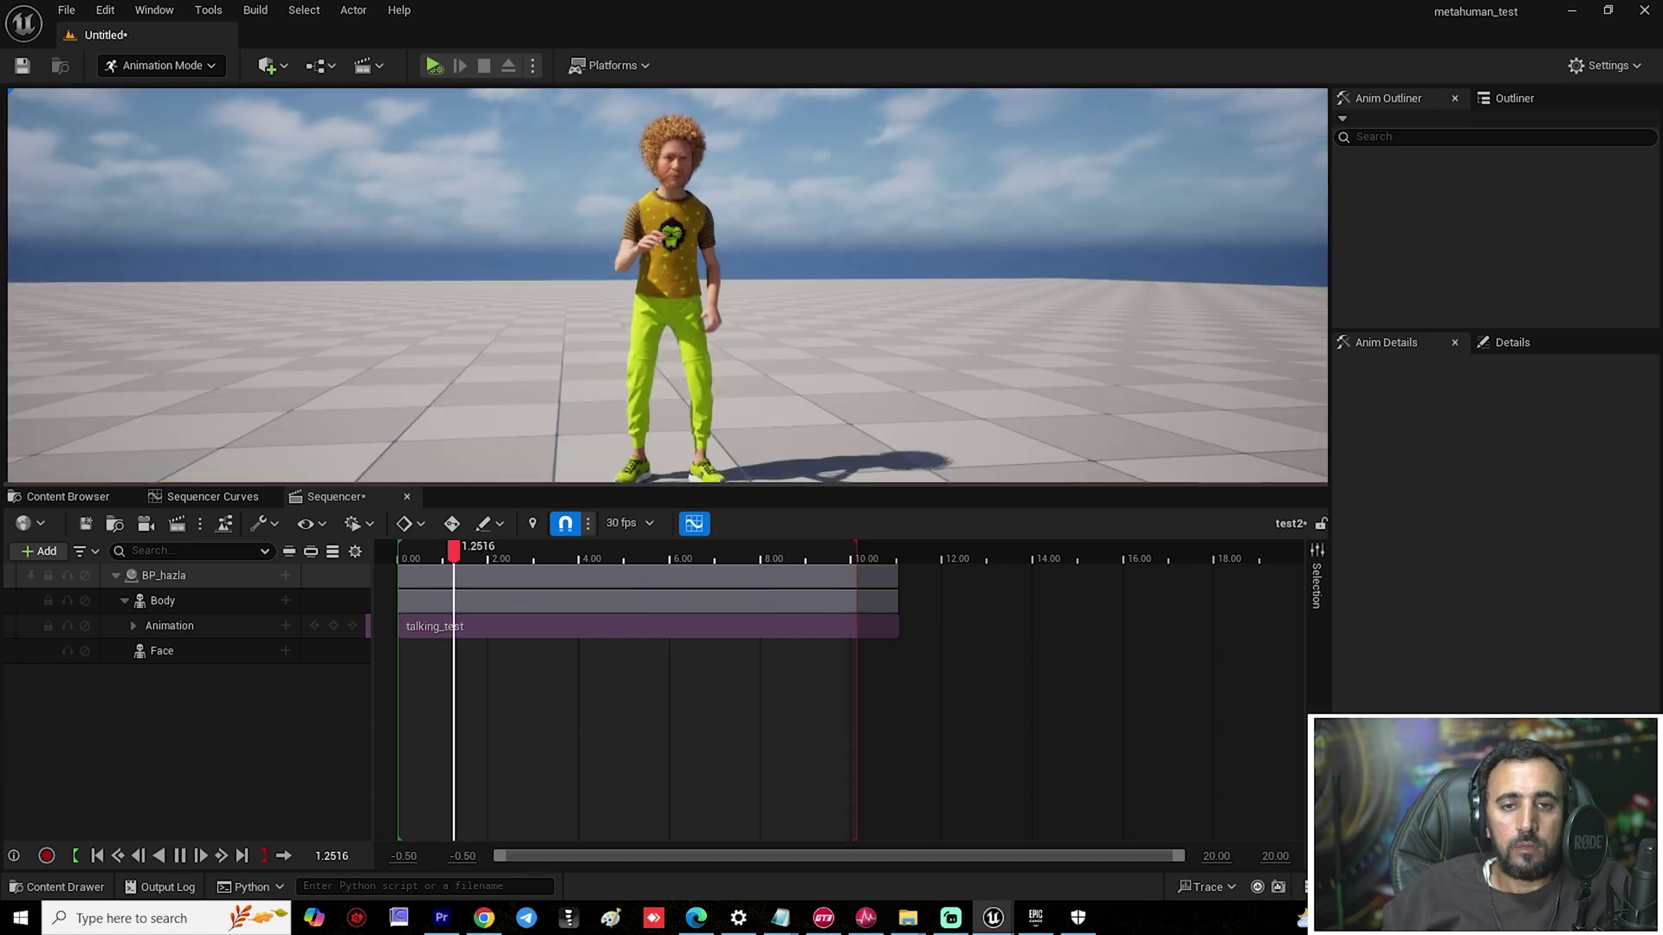
mouse_move(559, 232)
right_down()
mouse_move(560, 173)
mouse_move(589, 177)
mouse_move(606, 195)
mouse_move(559, 232)
right_up()
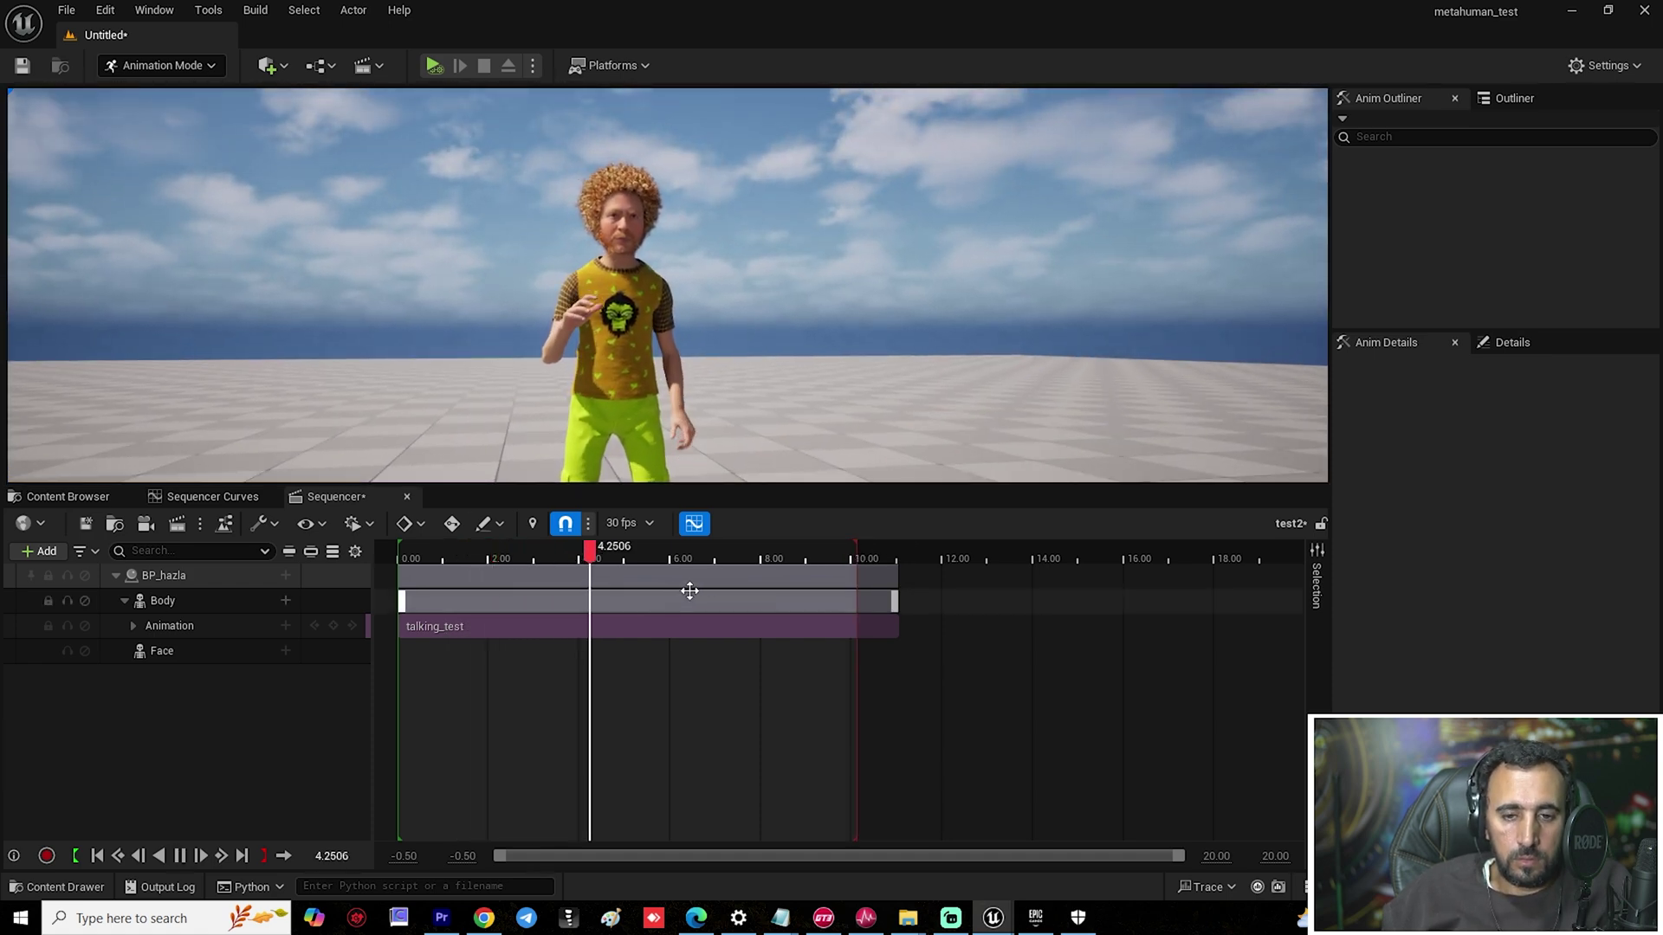
click(738, 563)
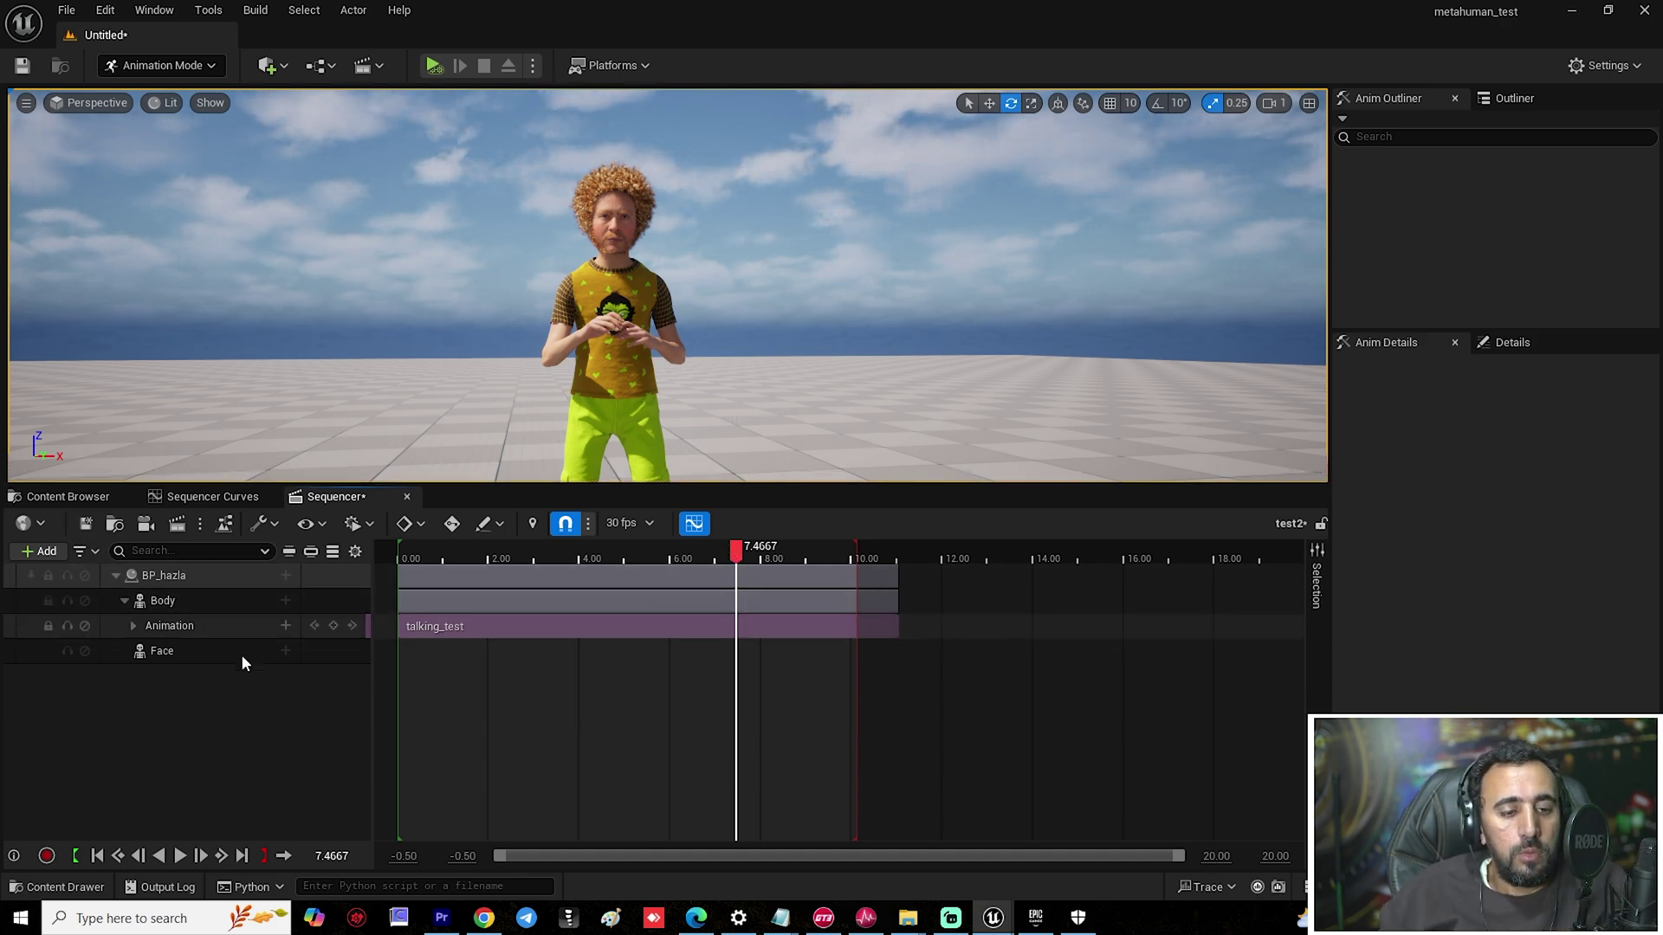
Add the do3a2_pross animation to the Face track and align its clip with the start of the sequence.
click(278, 652)
click(285, 651)
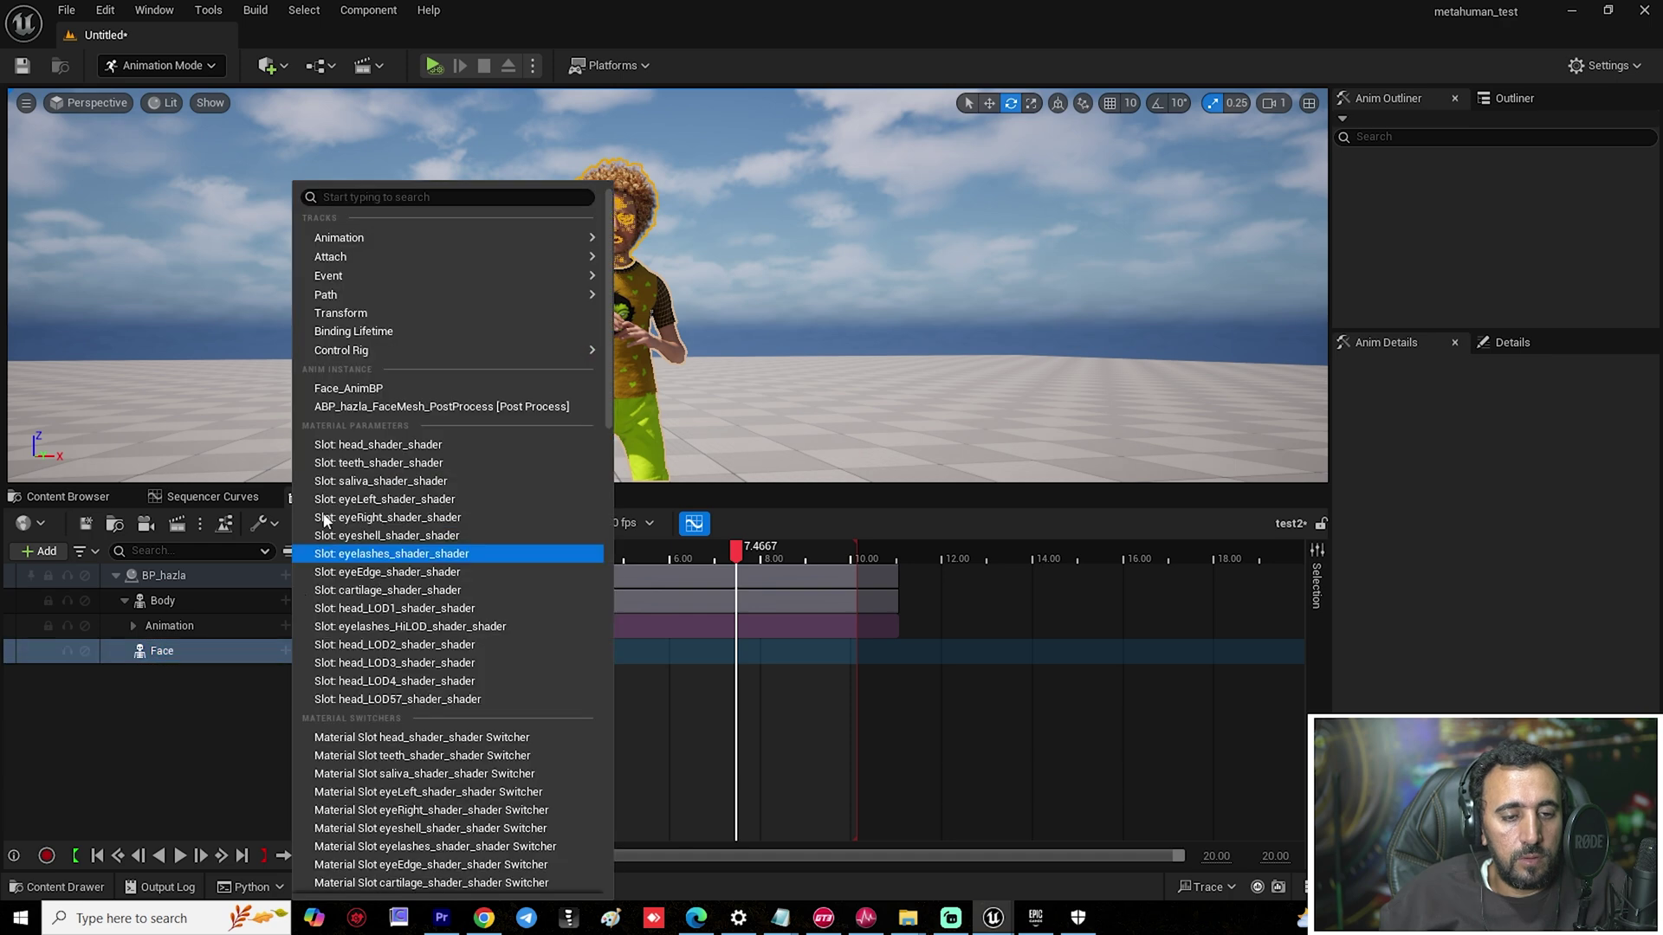
mouse_move(344, 240)
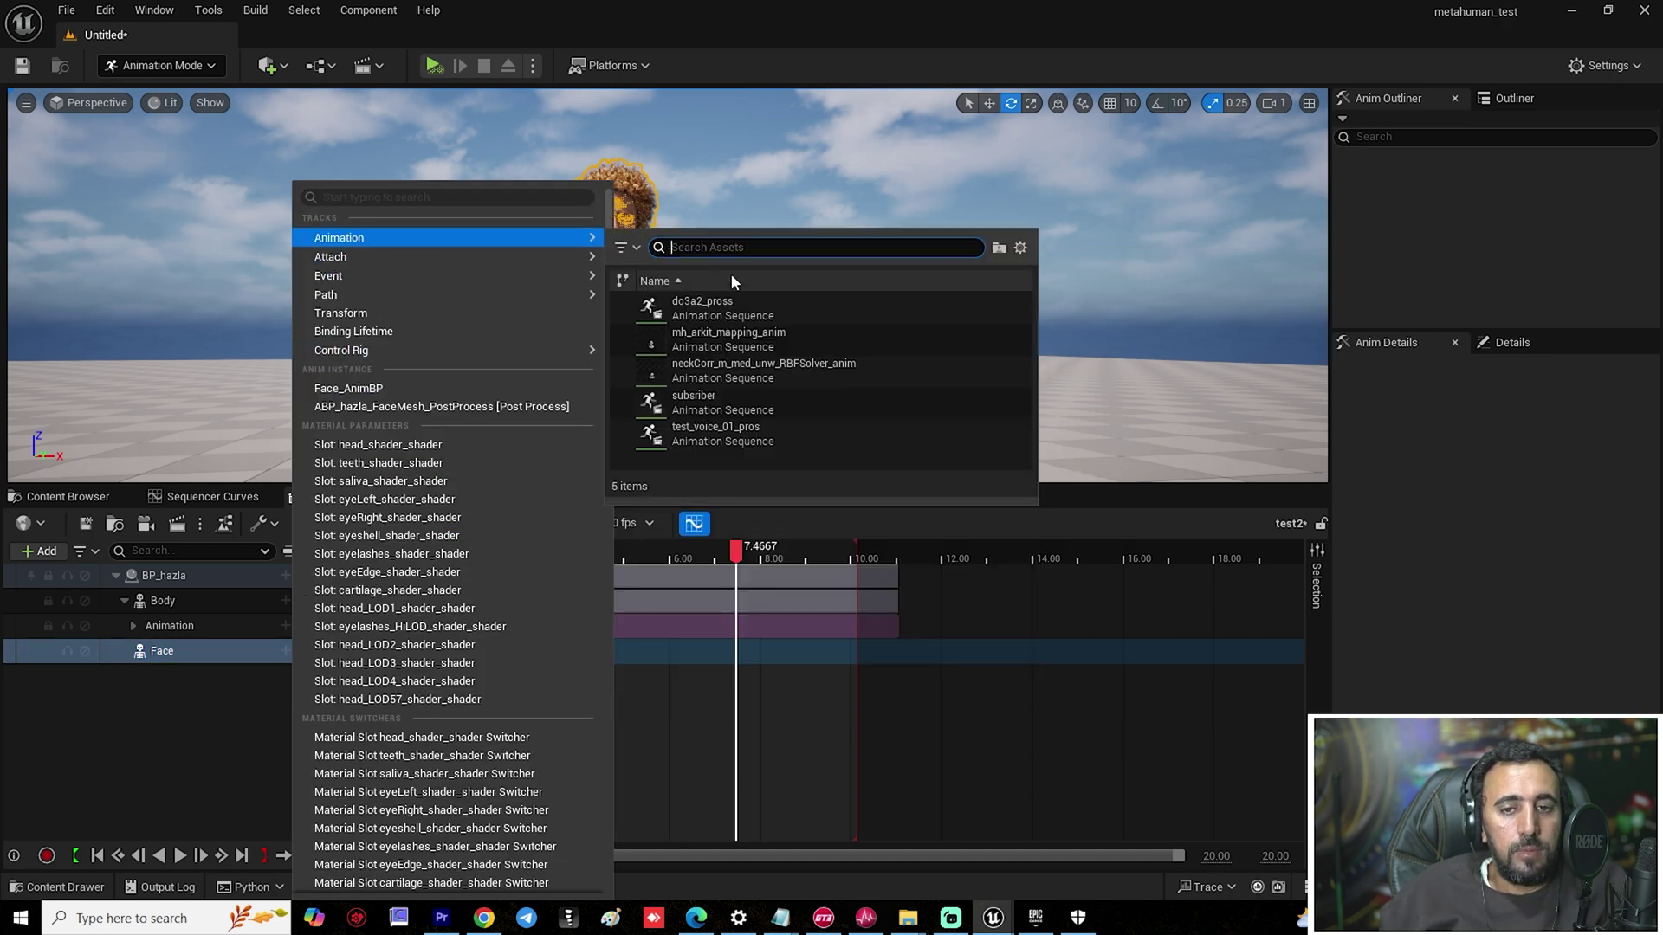
click(722, 303)
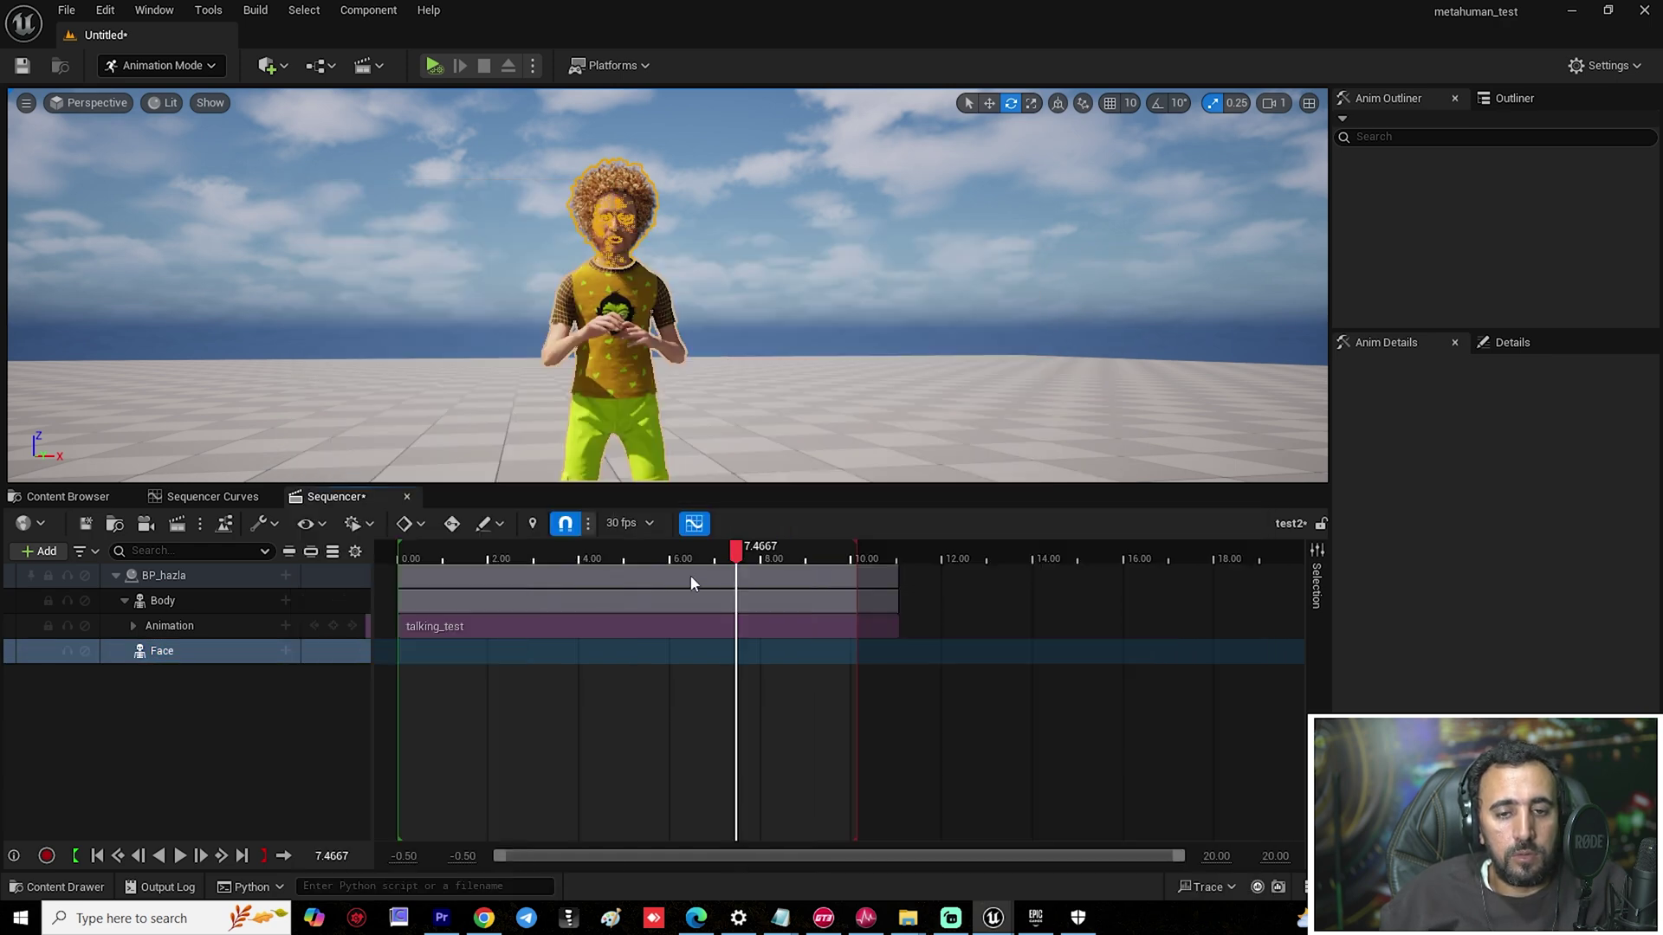
drag(831, 657, 435, 659)
click(400, 554)
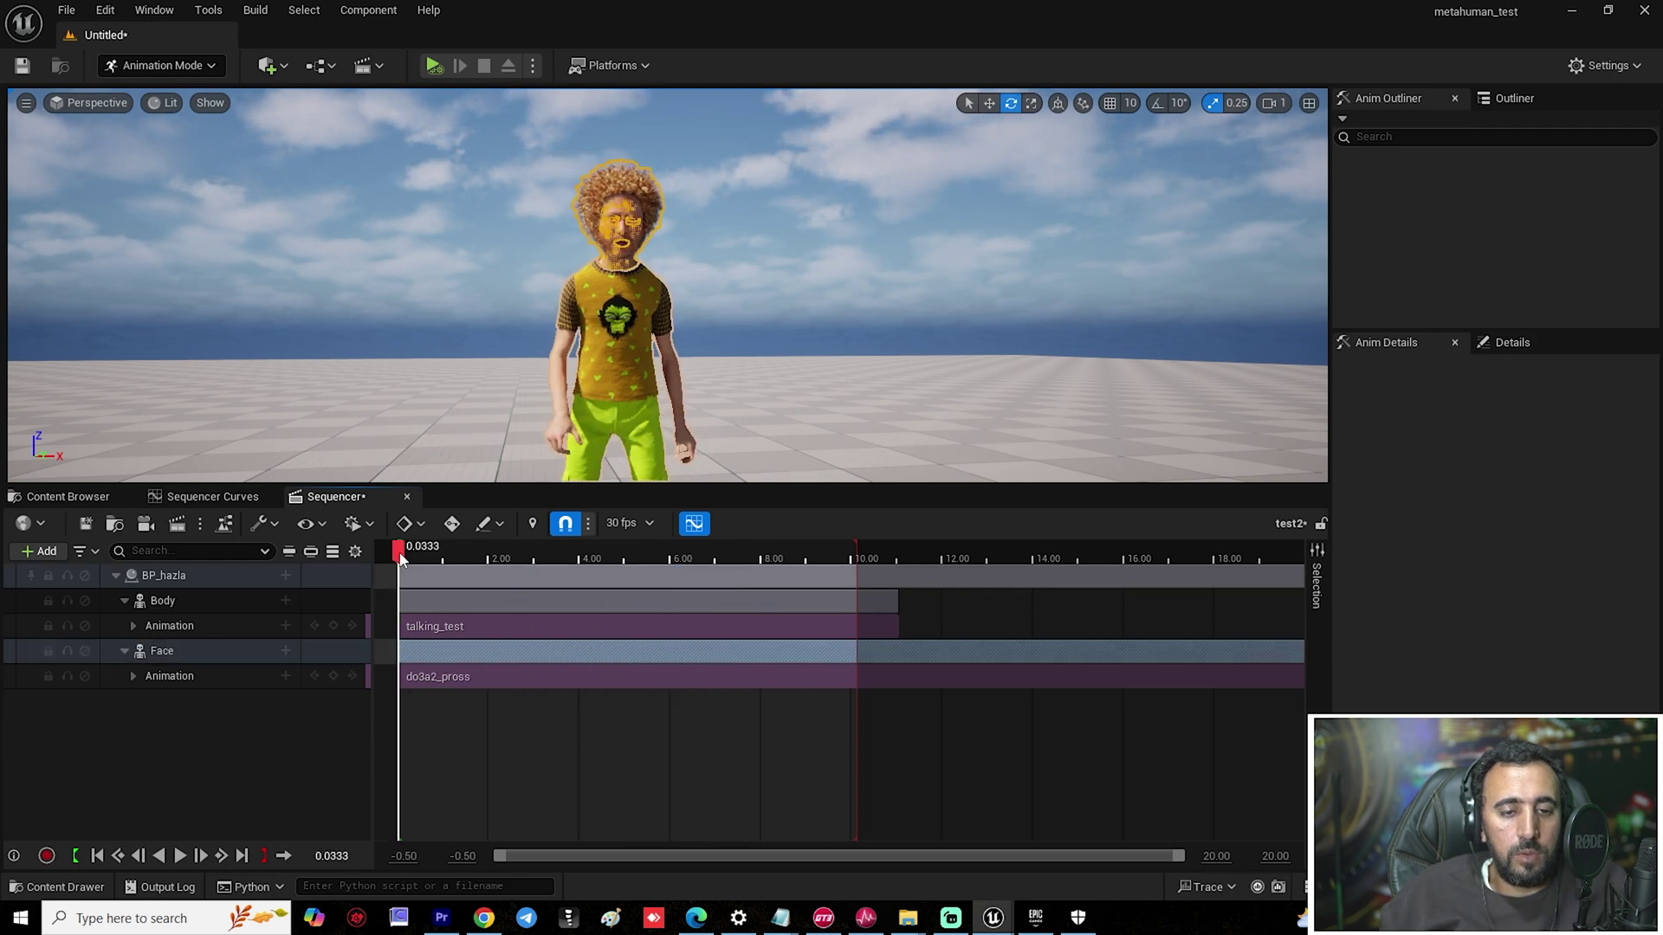
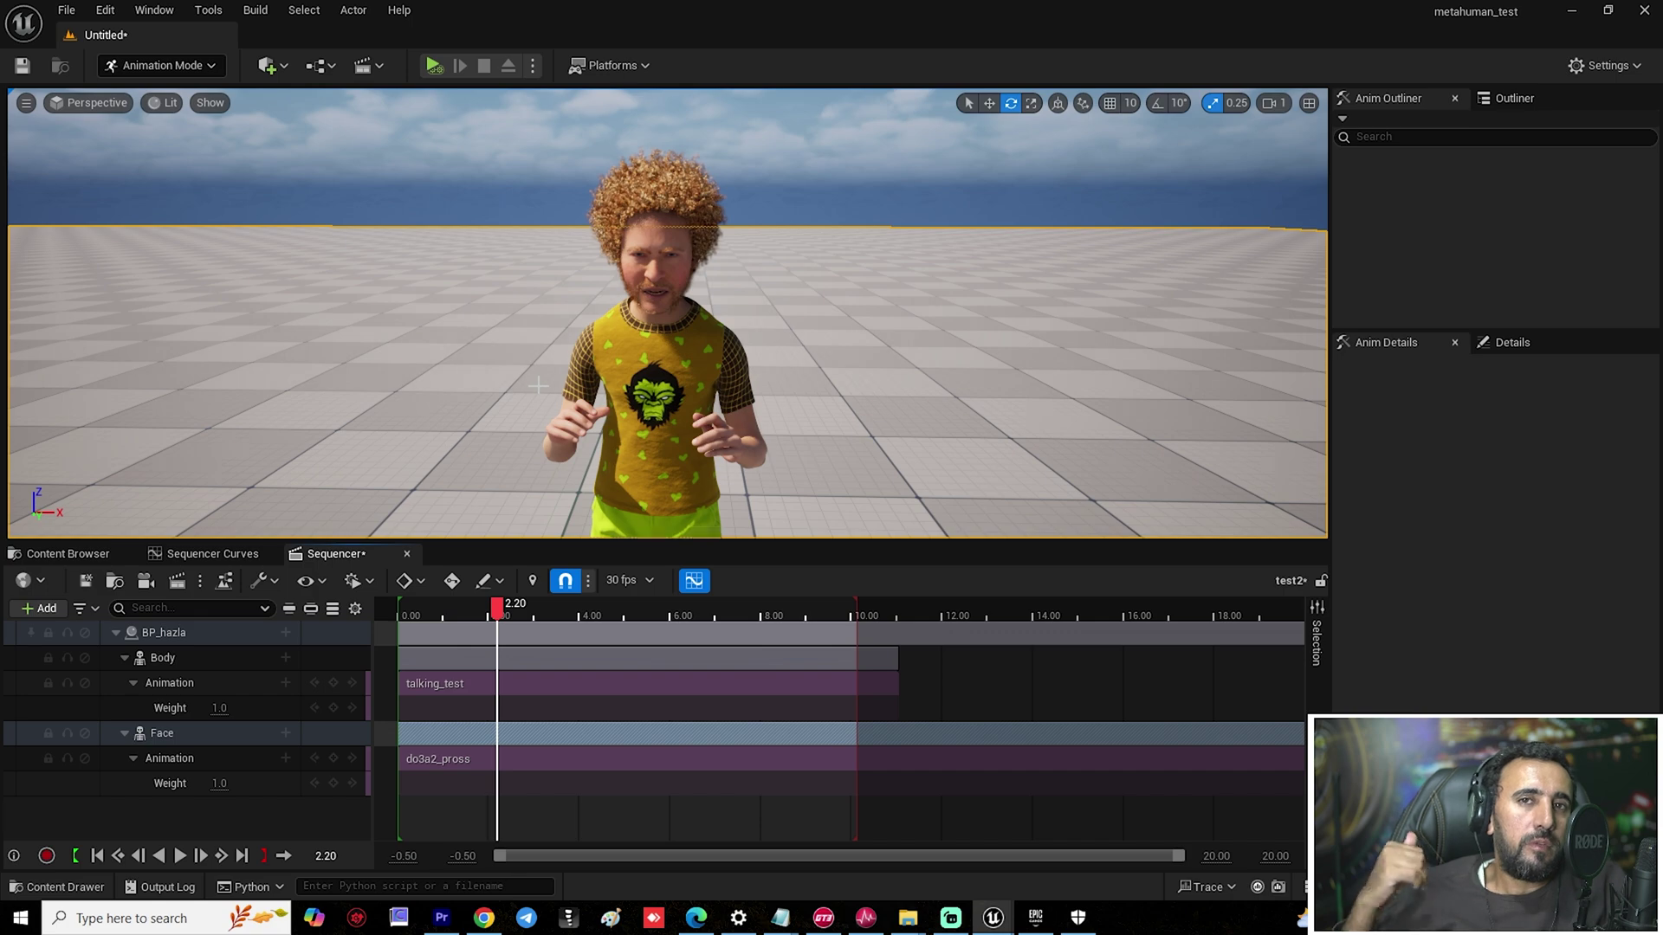
Play the combined body and face animation on BP_hazla, return the playhead to about 1.83 seconds, and inspect the character up close.
key(space)
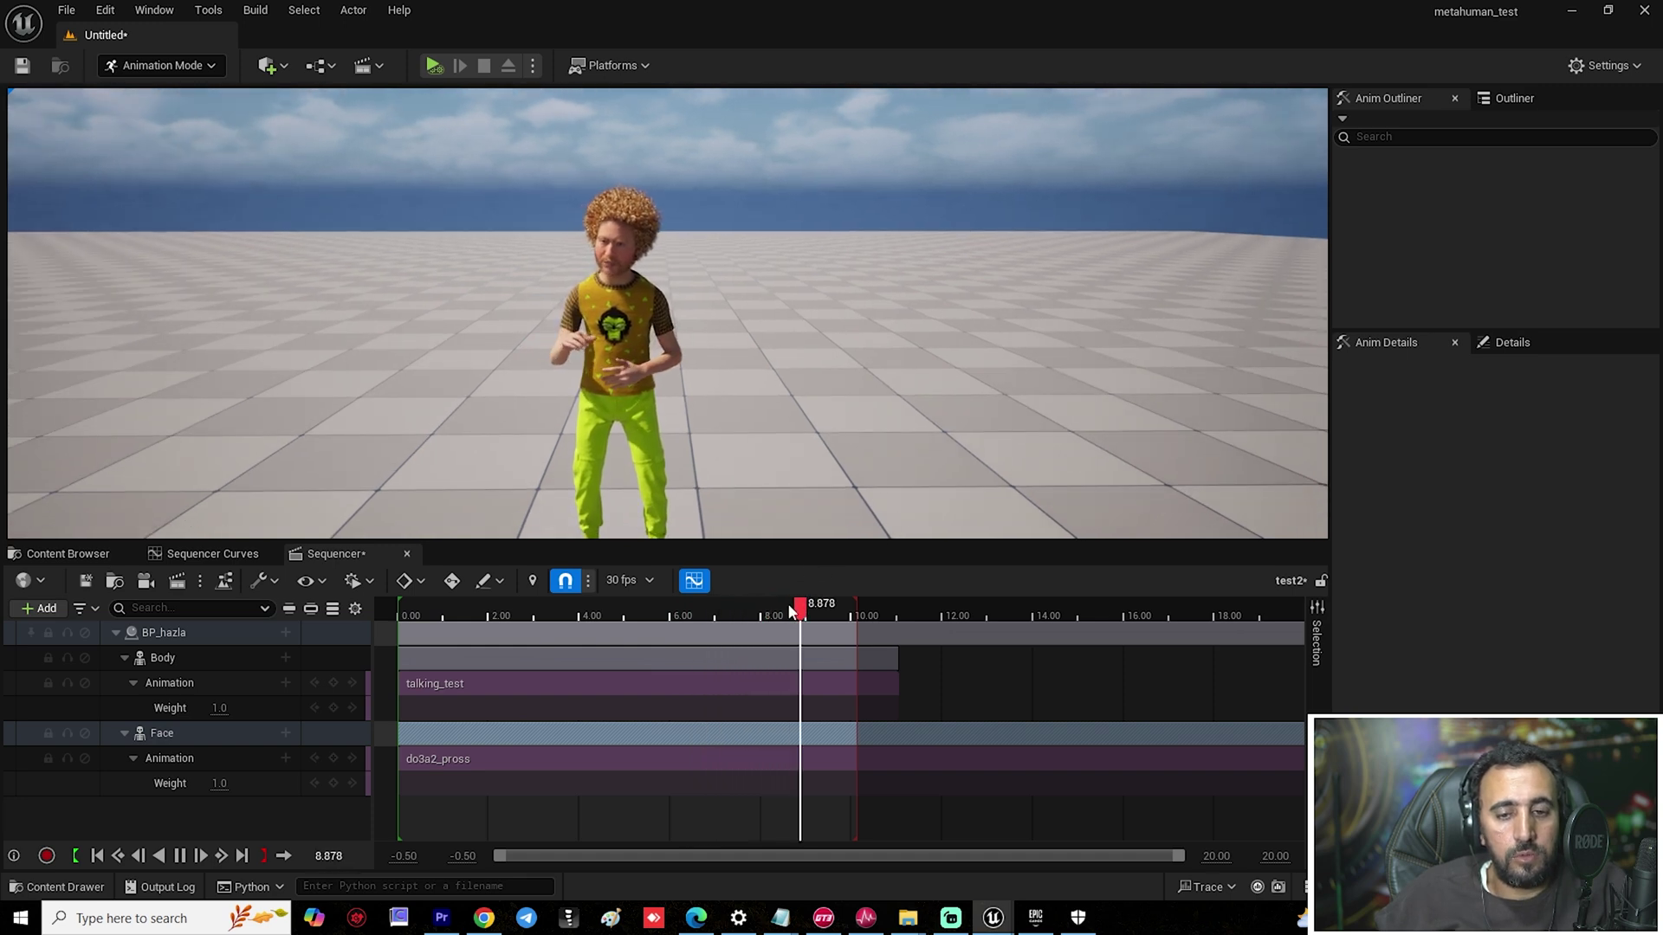
drag(719, 612, 482, 623)
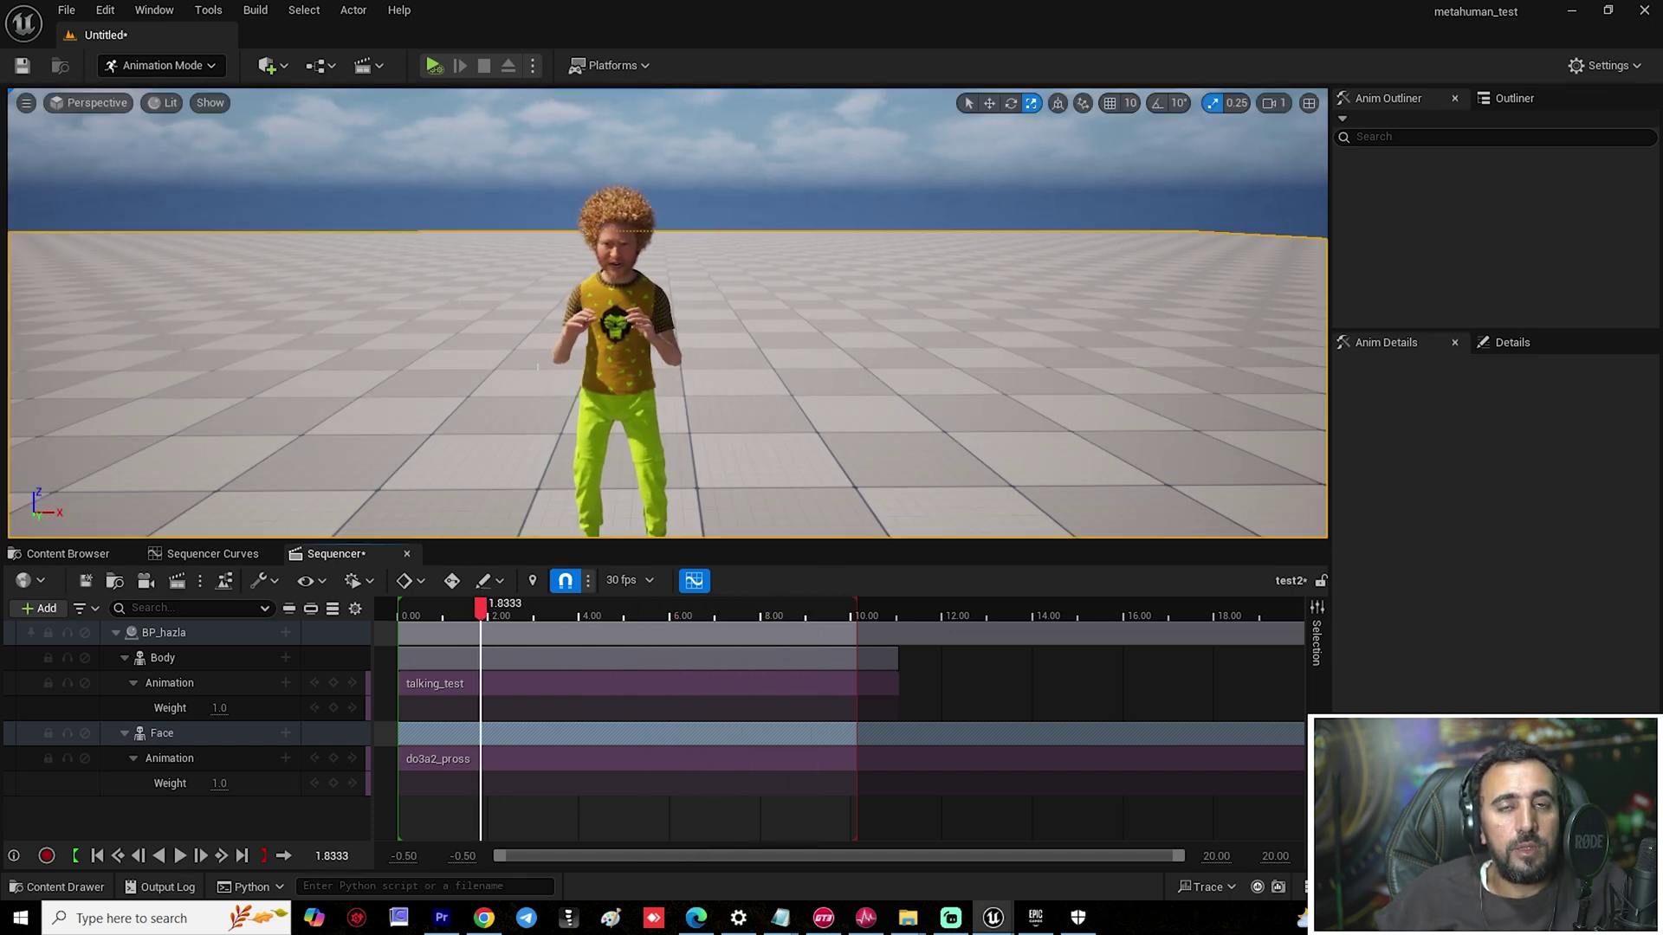
right_drag(686, 274, 658, 295)
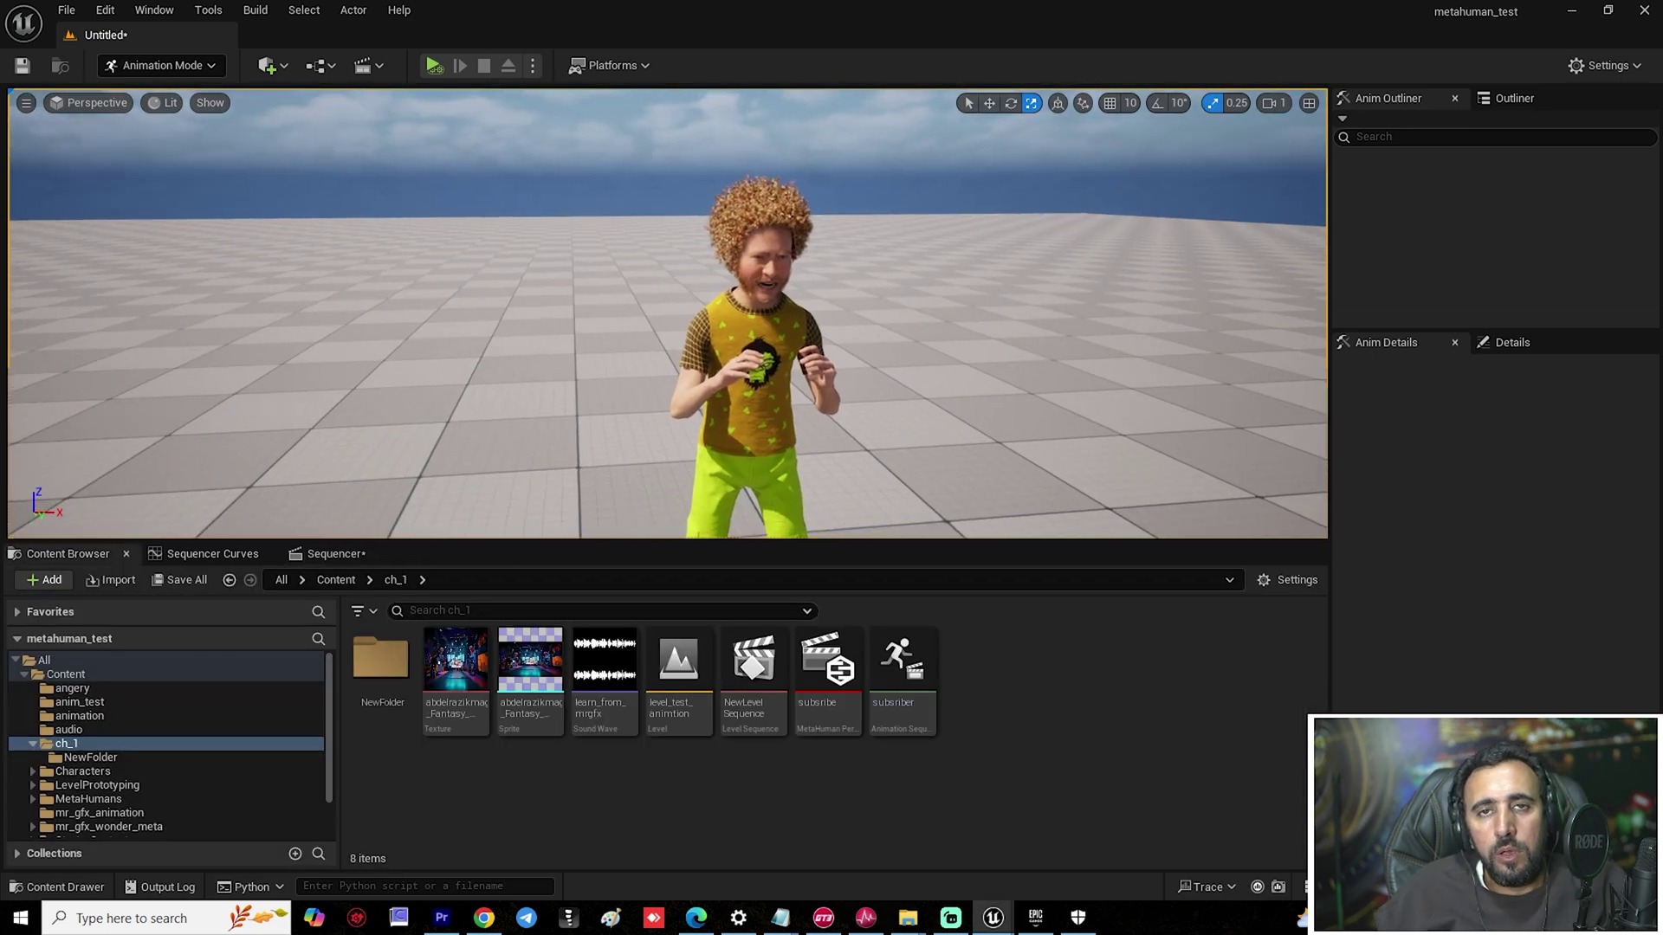
right_drag(666, 311, 589, 303)
Place the fantasy studio background sprite from the ch_1 folder into the level by BP_hazla.
drag(457, 662, 716, 315)
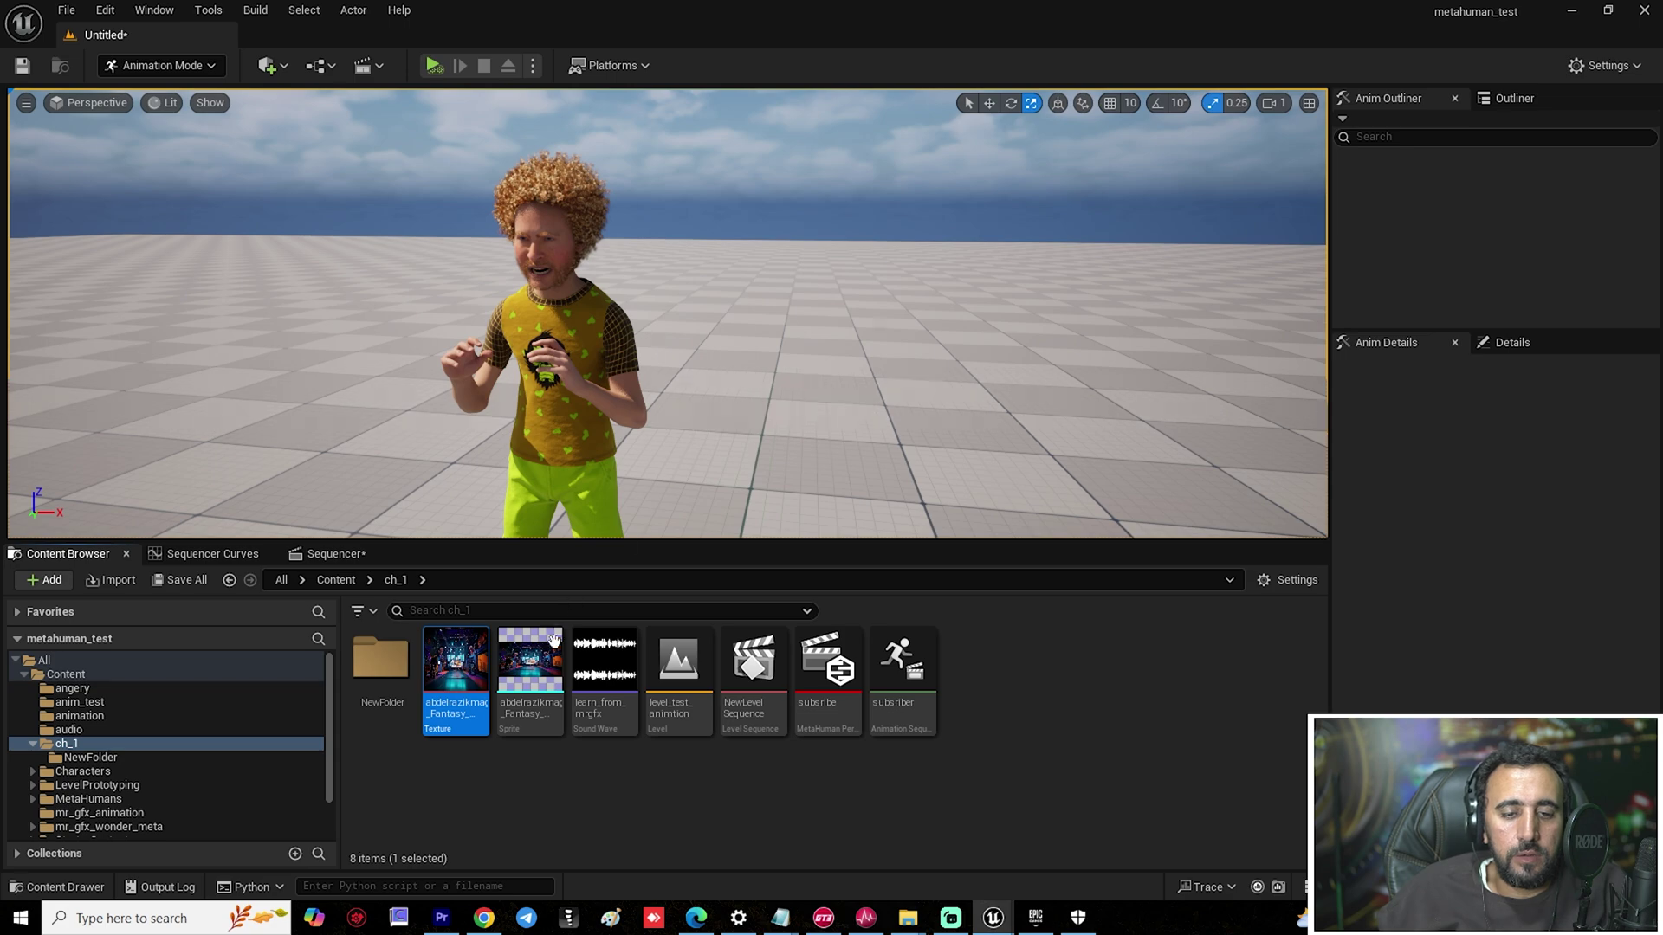
drag(547, 652, 606, 436)
right_drag(606, 435, 605, 467)
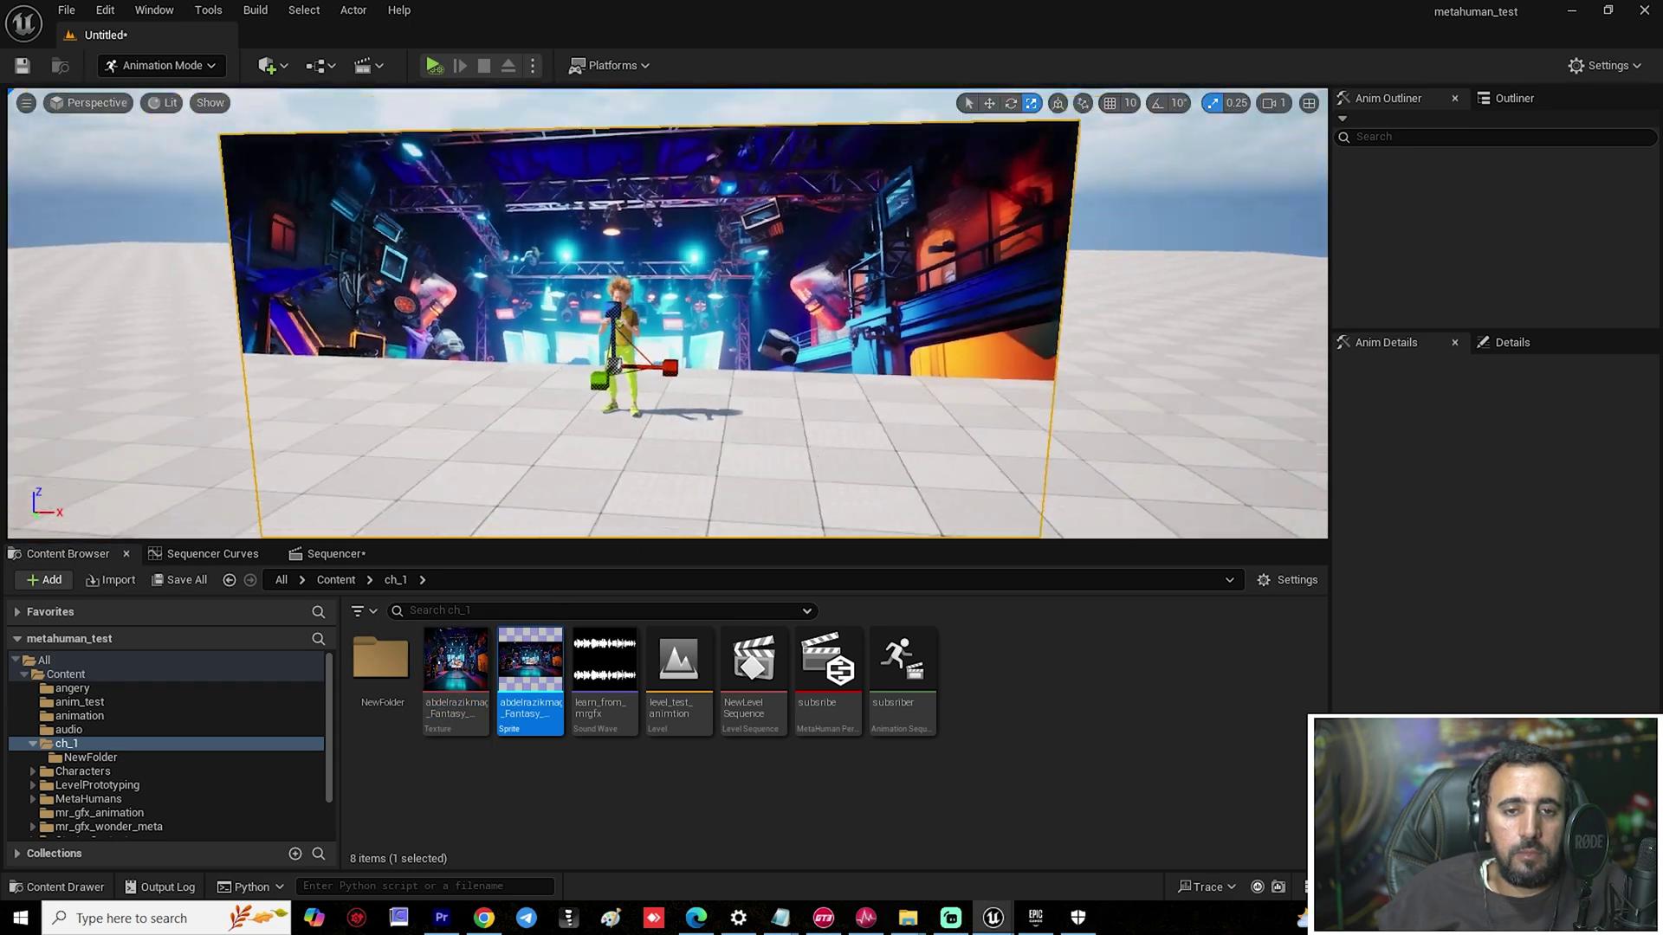
Move the studio backdrop sprite back behind BP_hazla and raise it until its lower edge sits near the floor.
key(w)
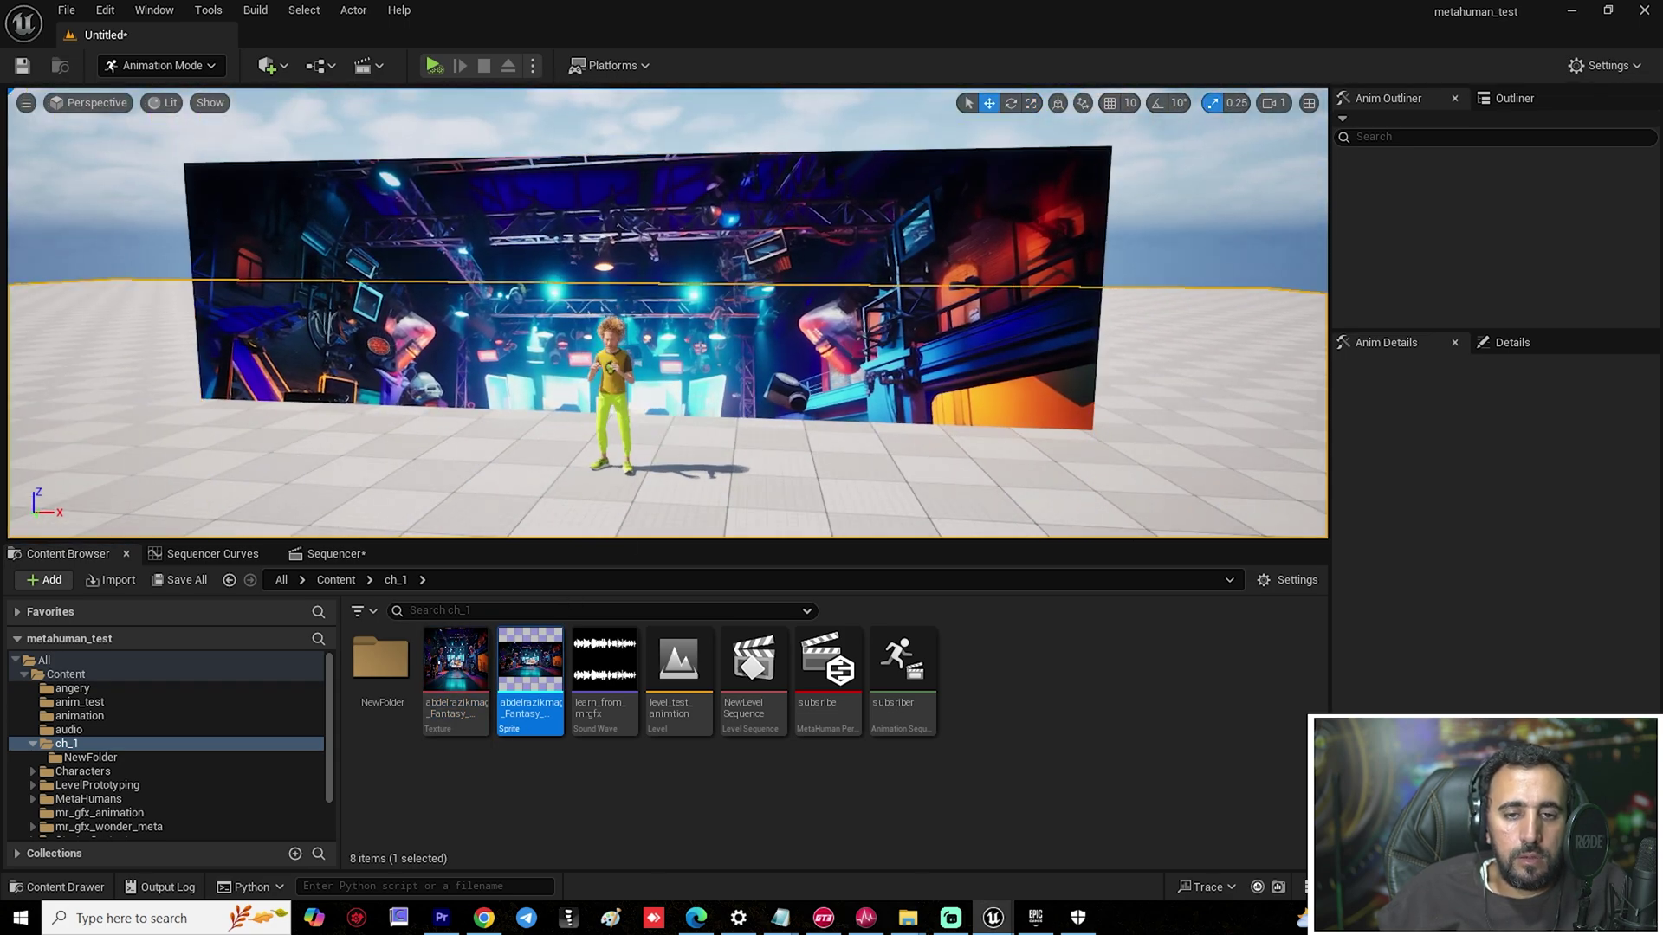
key(ctrl+z)
mouse_move(614, 451)
mouse_down()
mouse_move(614, 416)
mouse_move(649, 381)
mouse_move(614, 451)
mouse_up()
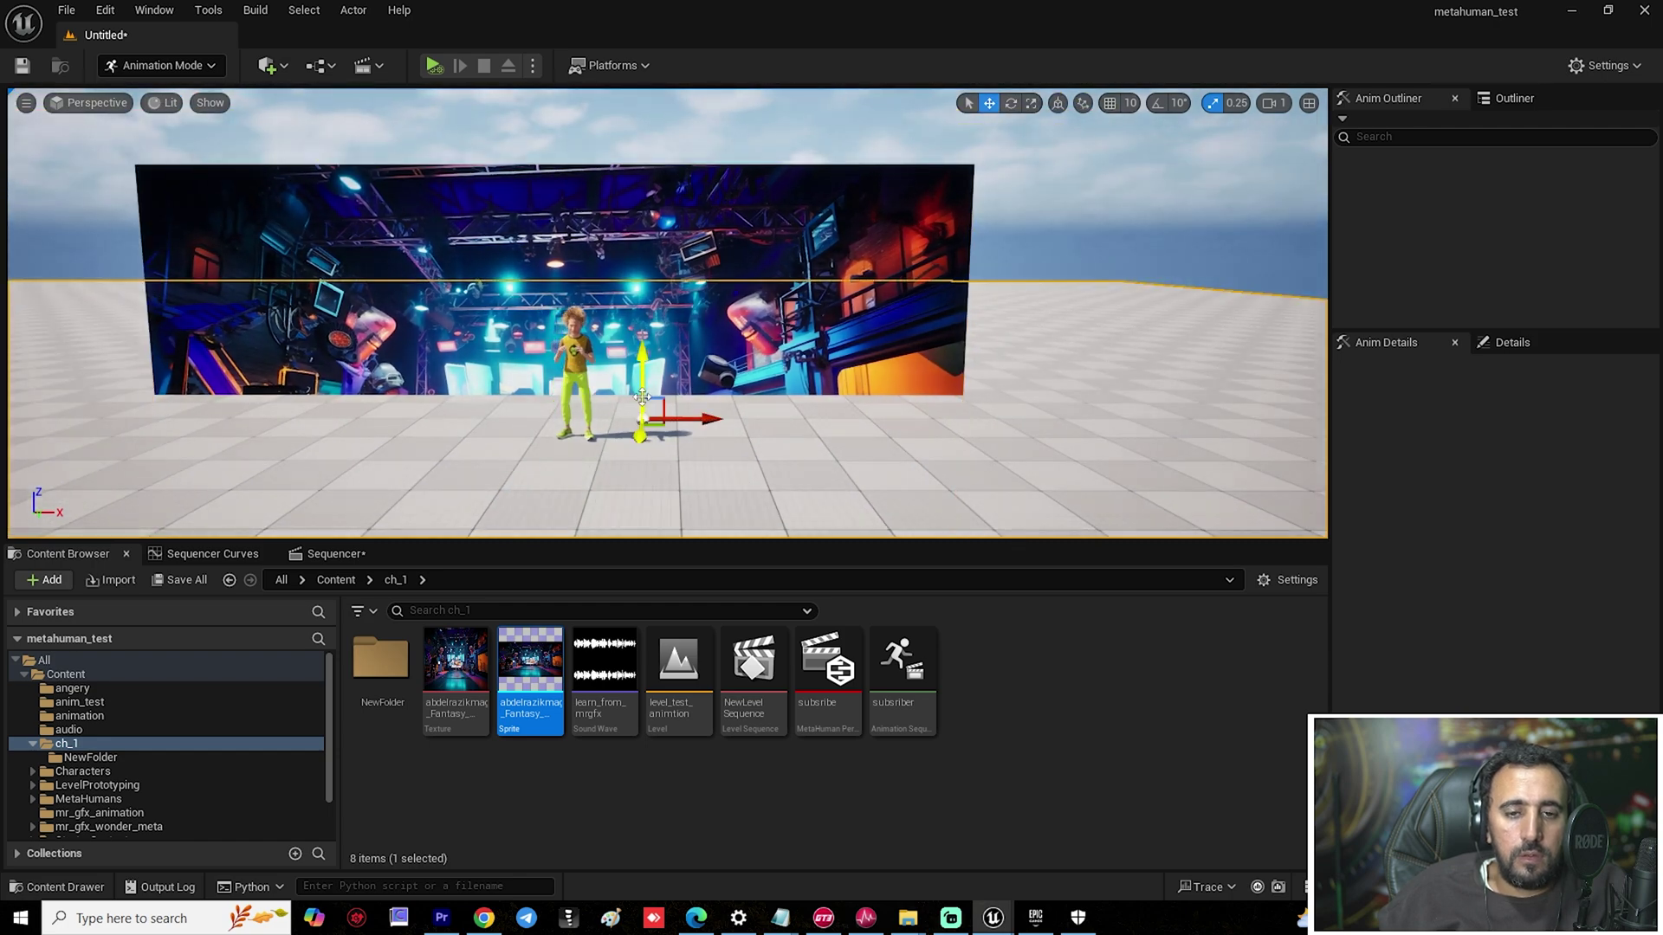
drag(643, 373, 610, 355)
click(611, 355)
right_drag(610, 355, 611, 303)
right_drag(601, 501, 601, 554)
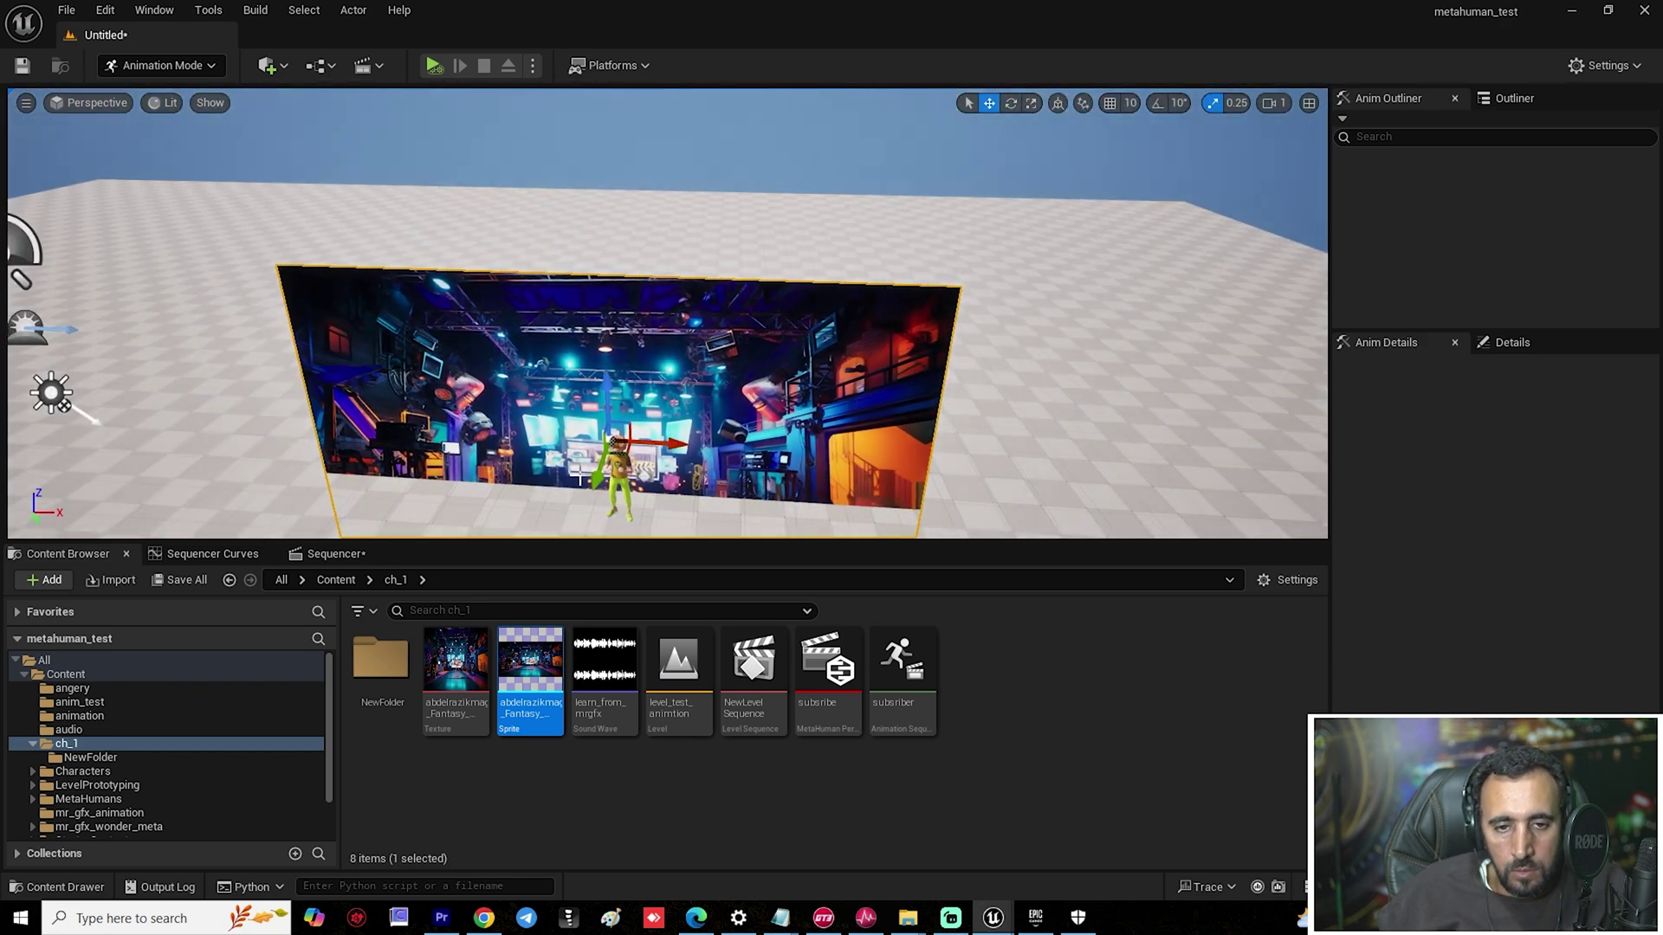
right_drag(564, 455, 641, 446)
drag(547, 456, 585, 334)
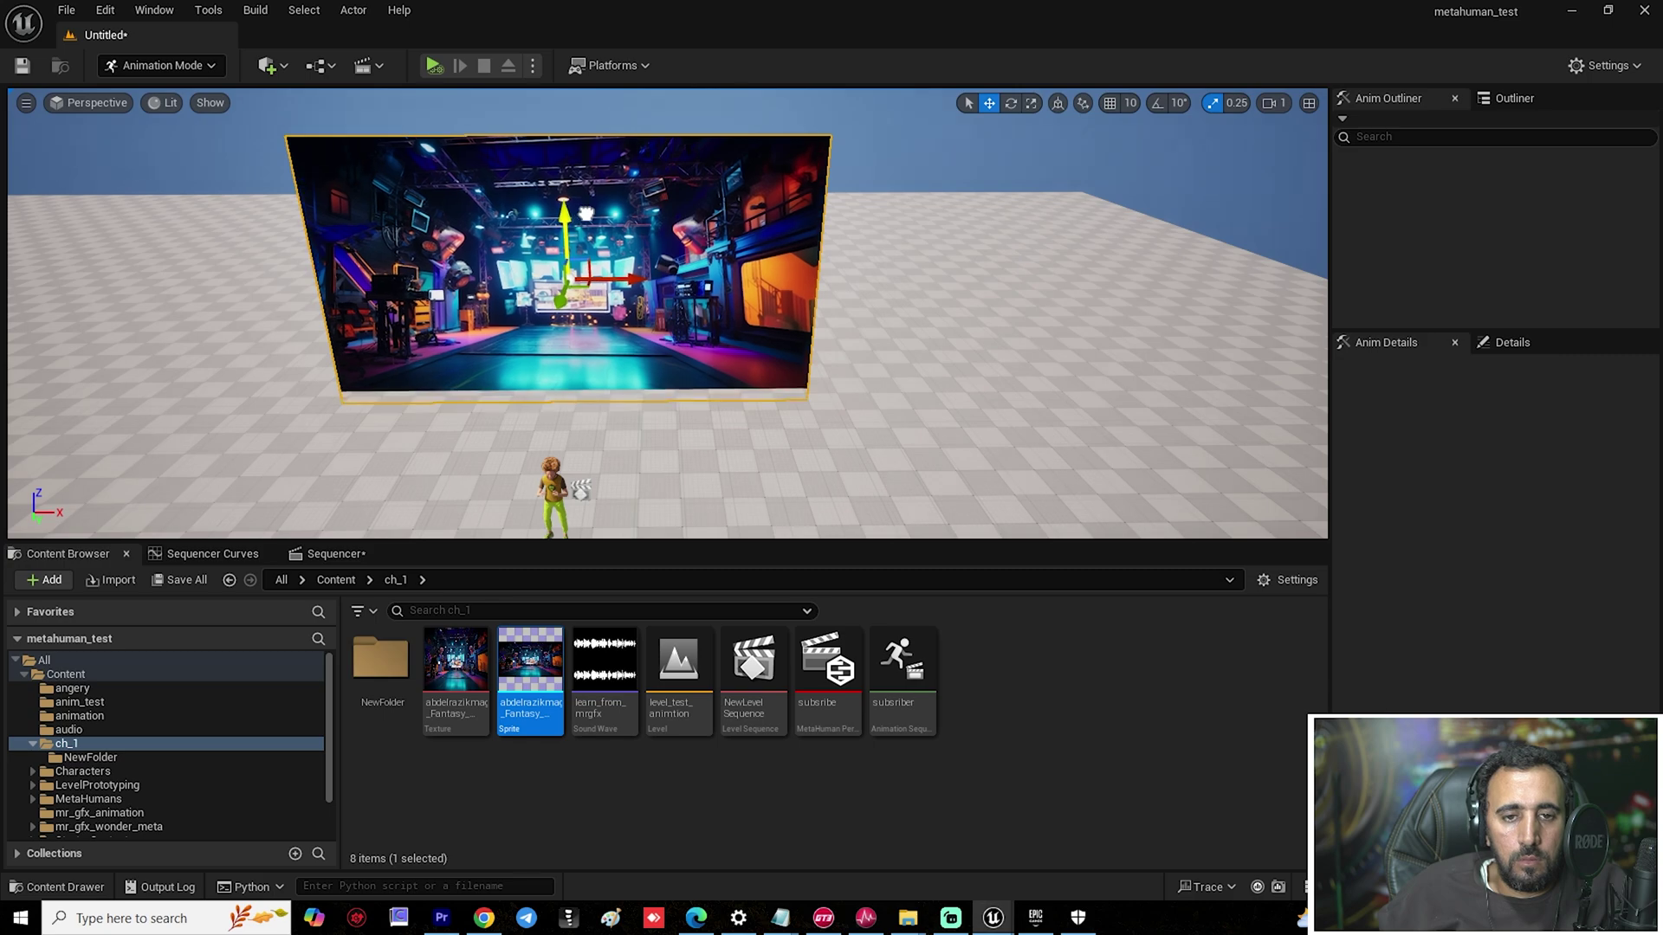
right_drag(585, 213, 710, 182)
Add a cine camera to the sequence and position it to frame BP_hazla from the waist up against the studio backdrop.
key(w)
key(s)
key(d)
key(w)
key(a)
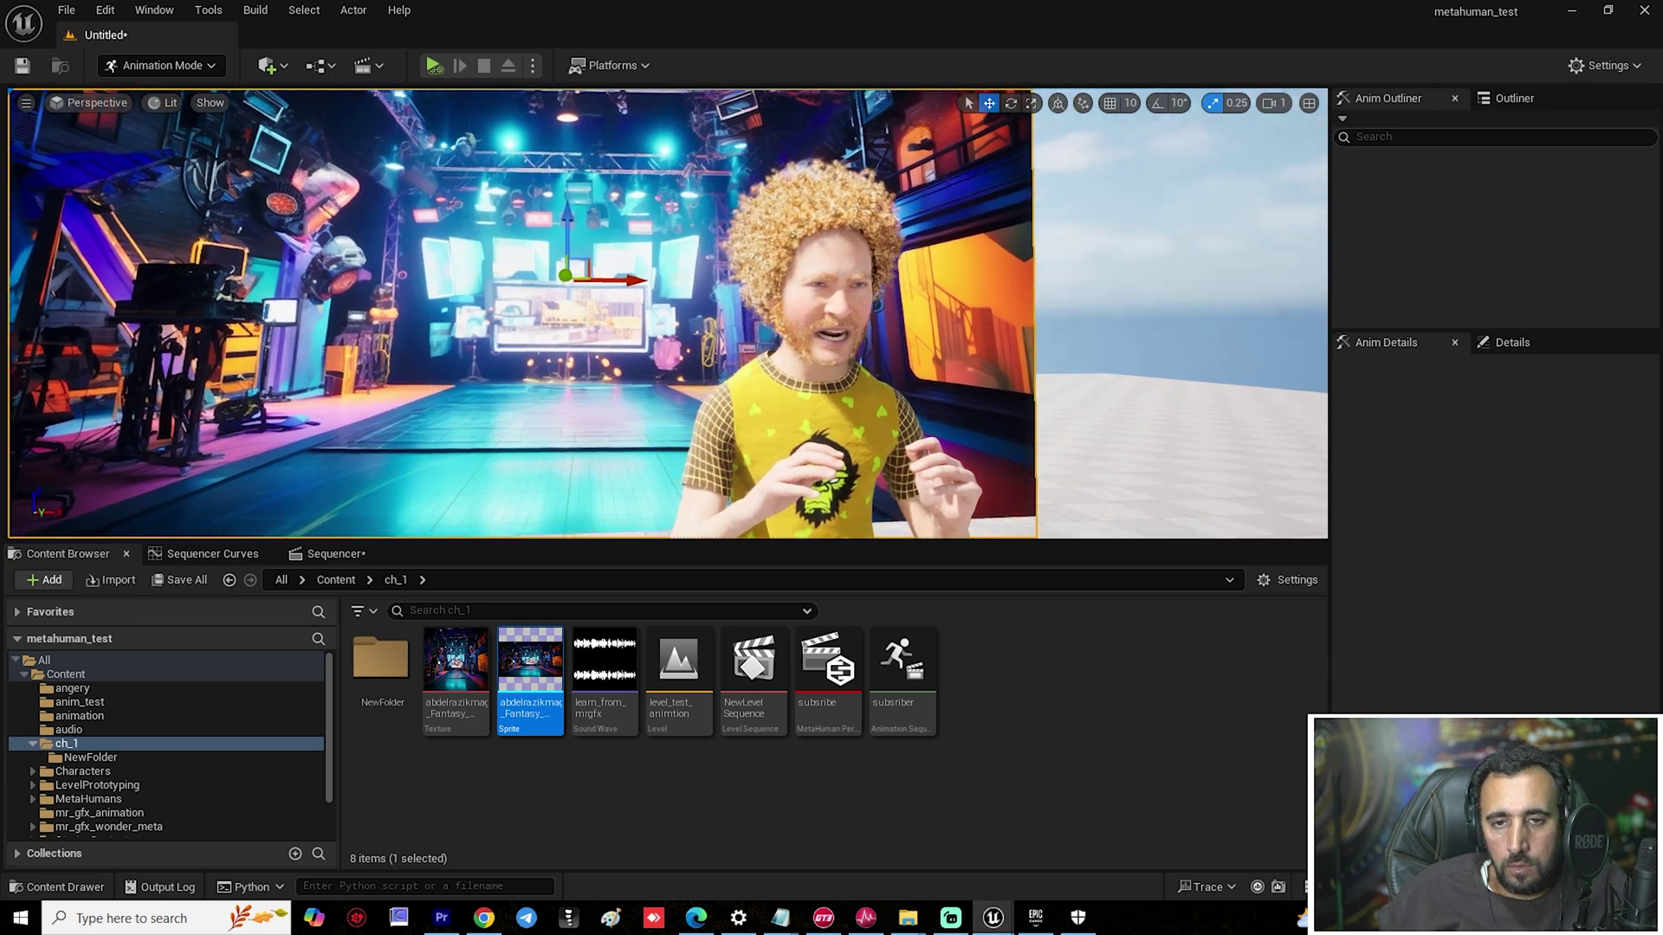
right_drag(634, 220, 645, 222)
click(329, 554)
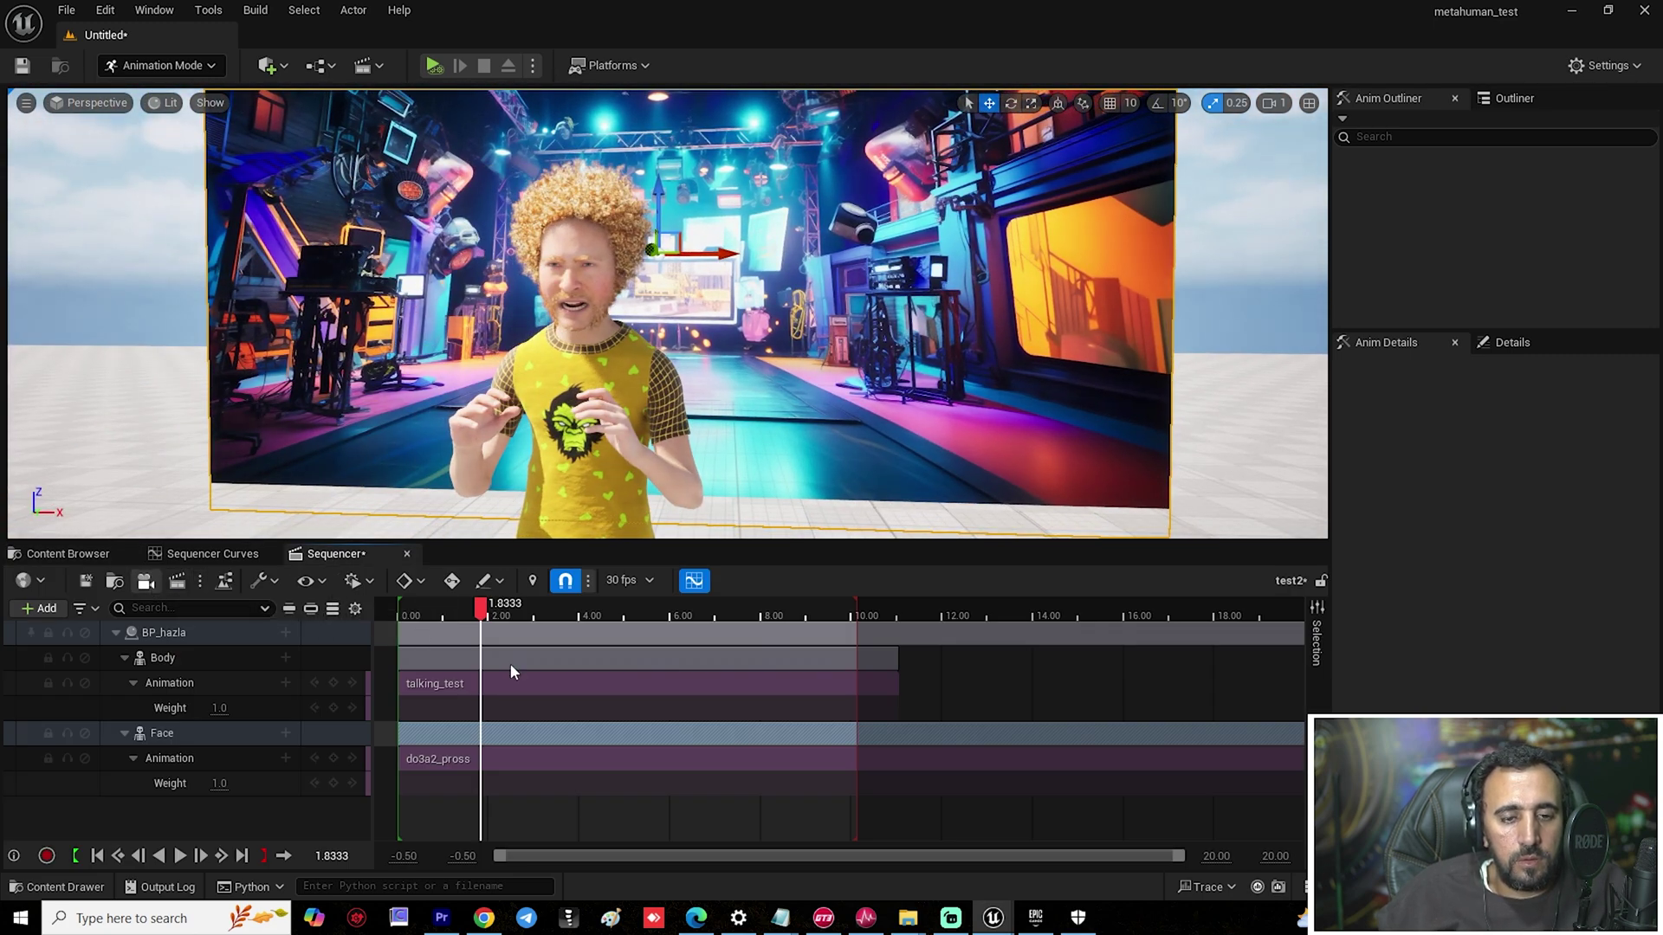
key(space)
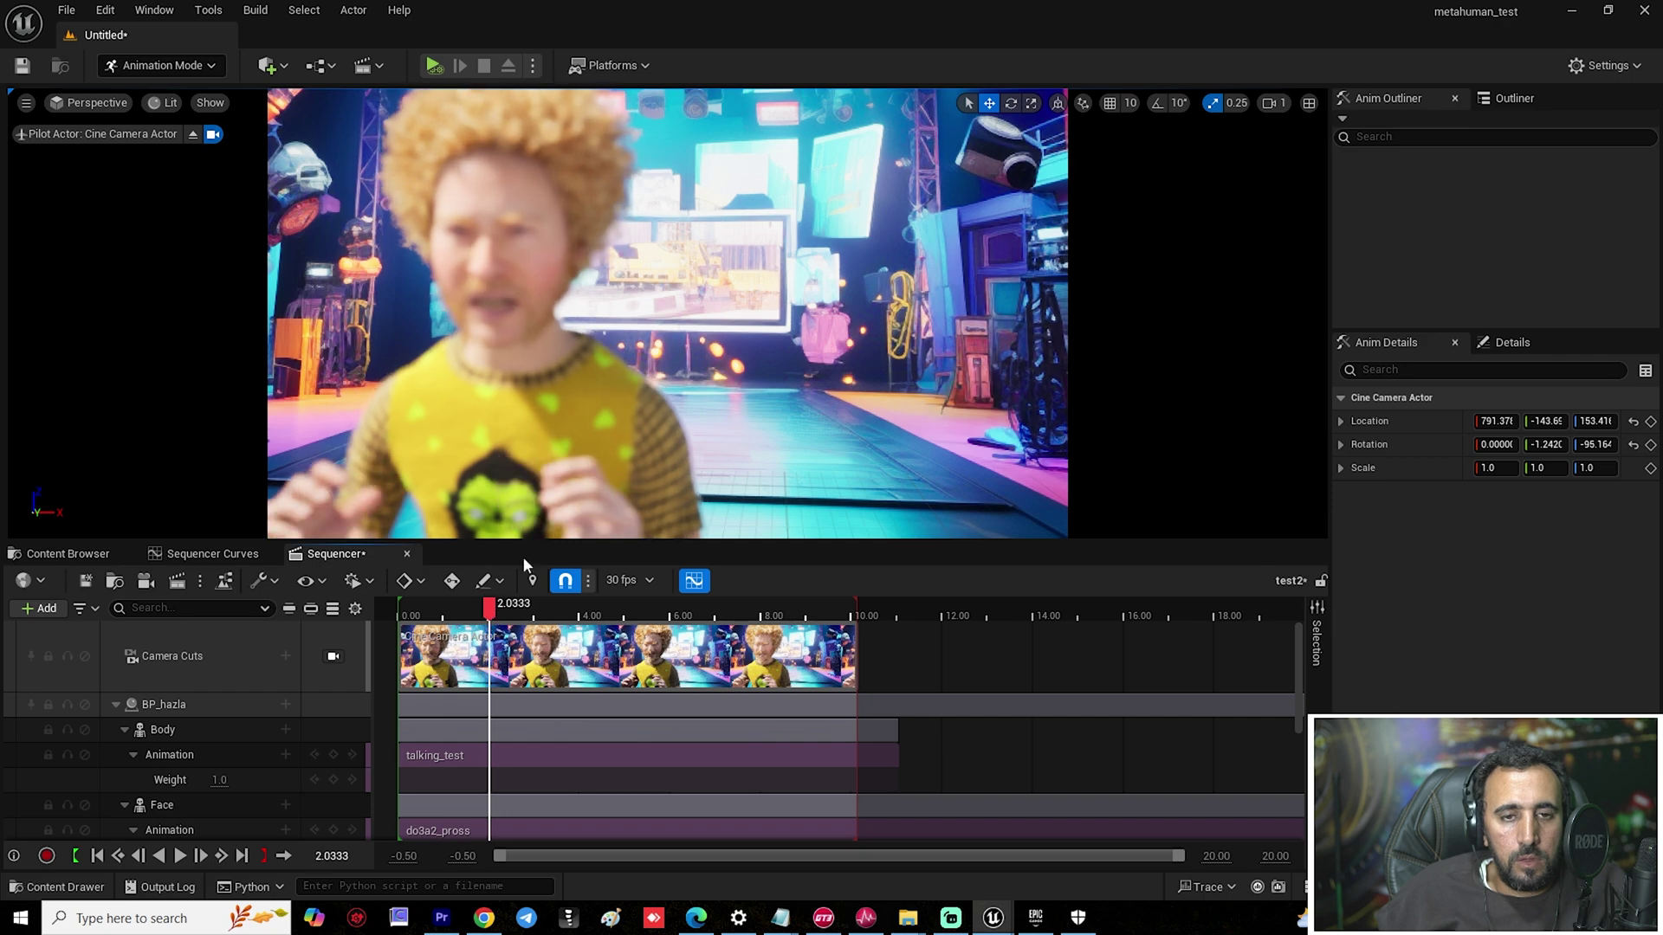
right_drag(554, 433, 519, 424)
click(620, 305)
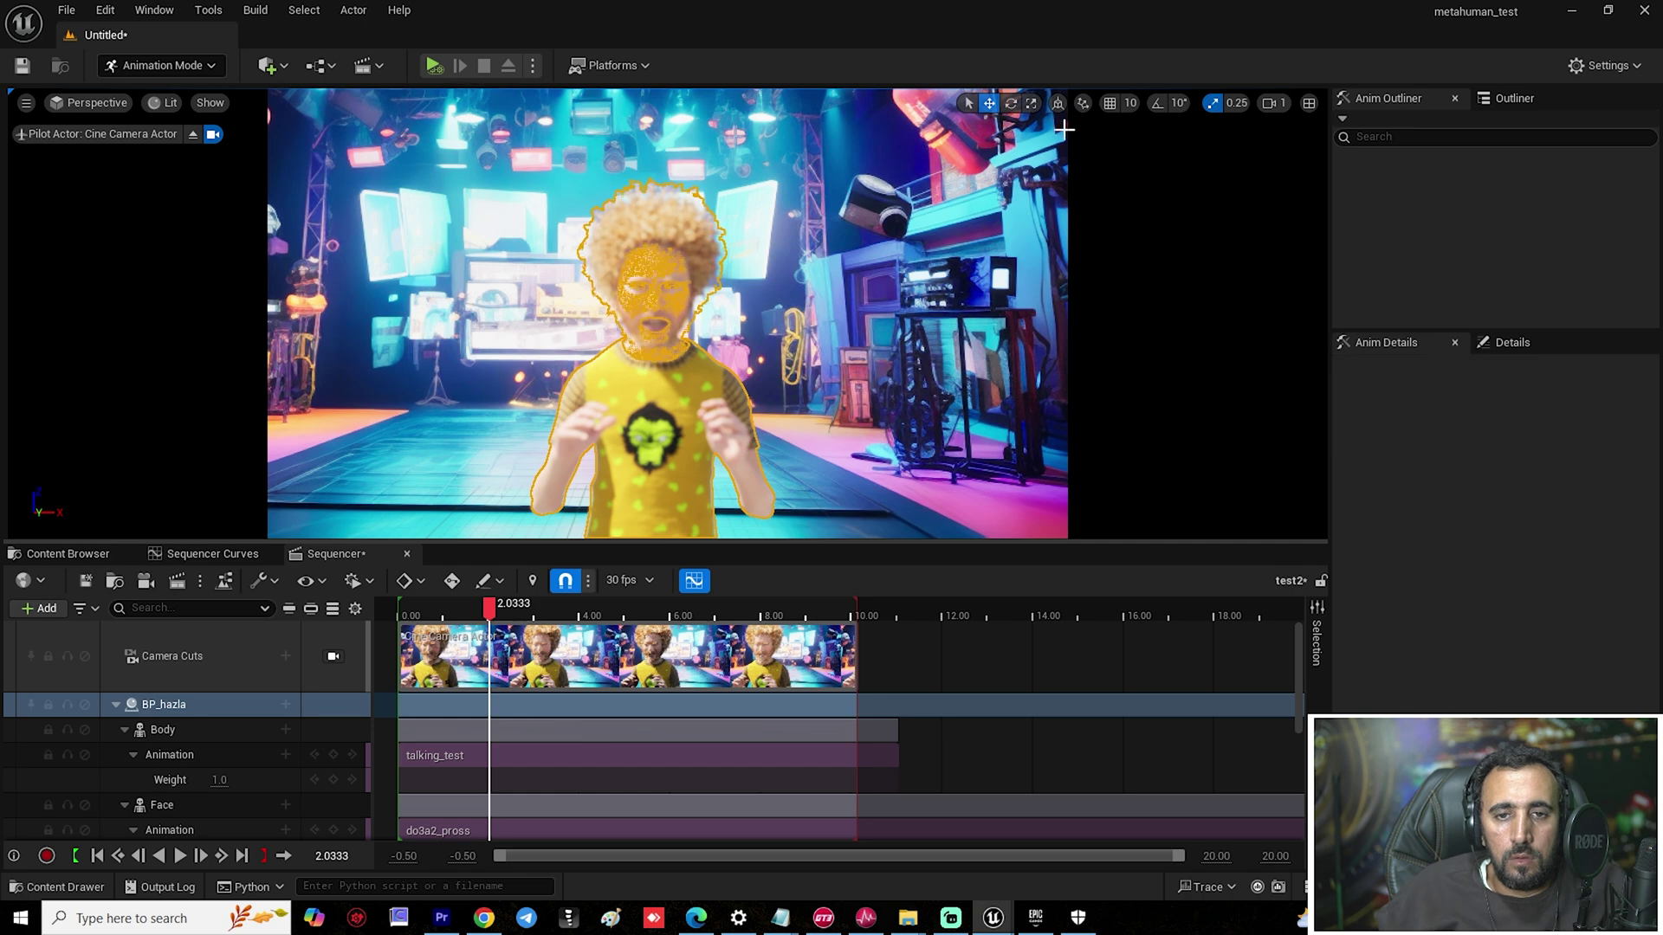
Draw the cine camera's debug focus plane and set its manual focus distance to about 185.6 cm to bring BP_hazla into focus.
scroll(231, 771, down, 2)
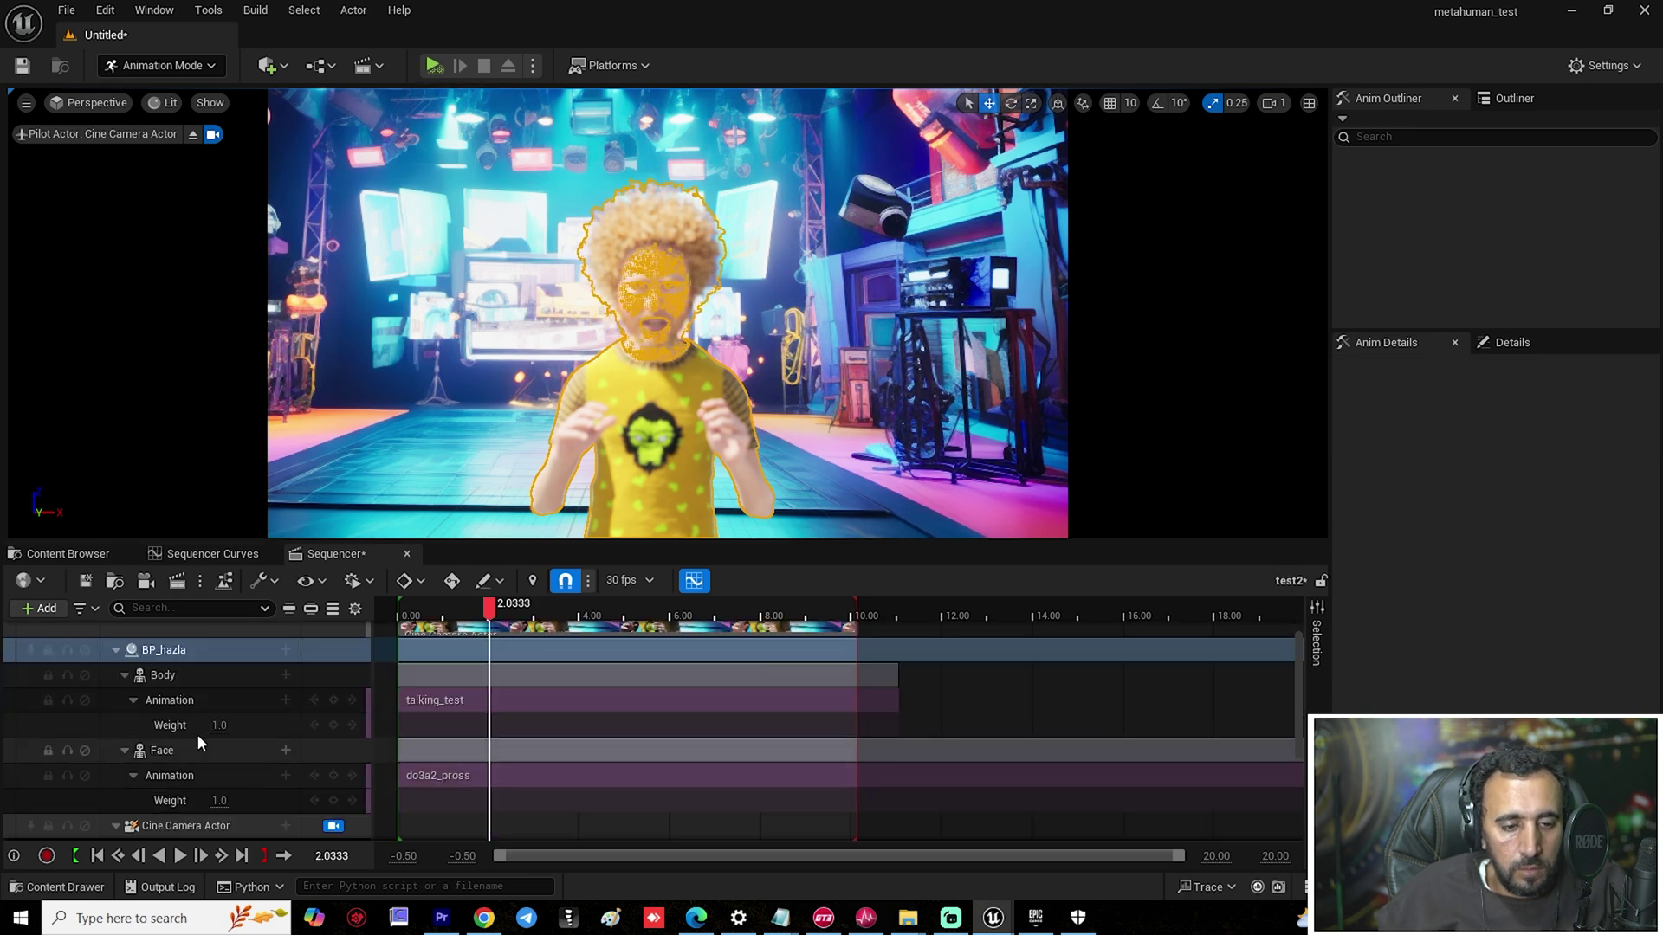
scroll(198, 727, up, 1)
scroll(197, 719, up, 1)
scroll(197, 728, down, 3)
click(200, 748)
scroll(199, 753, down, 2)
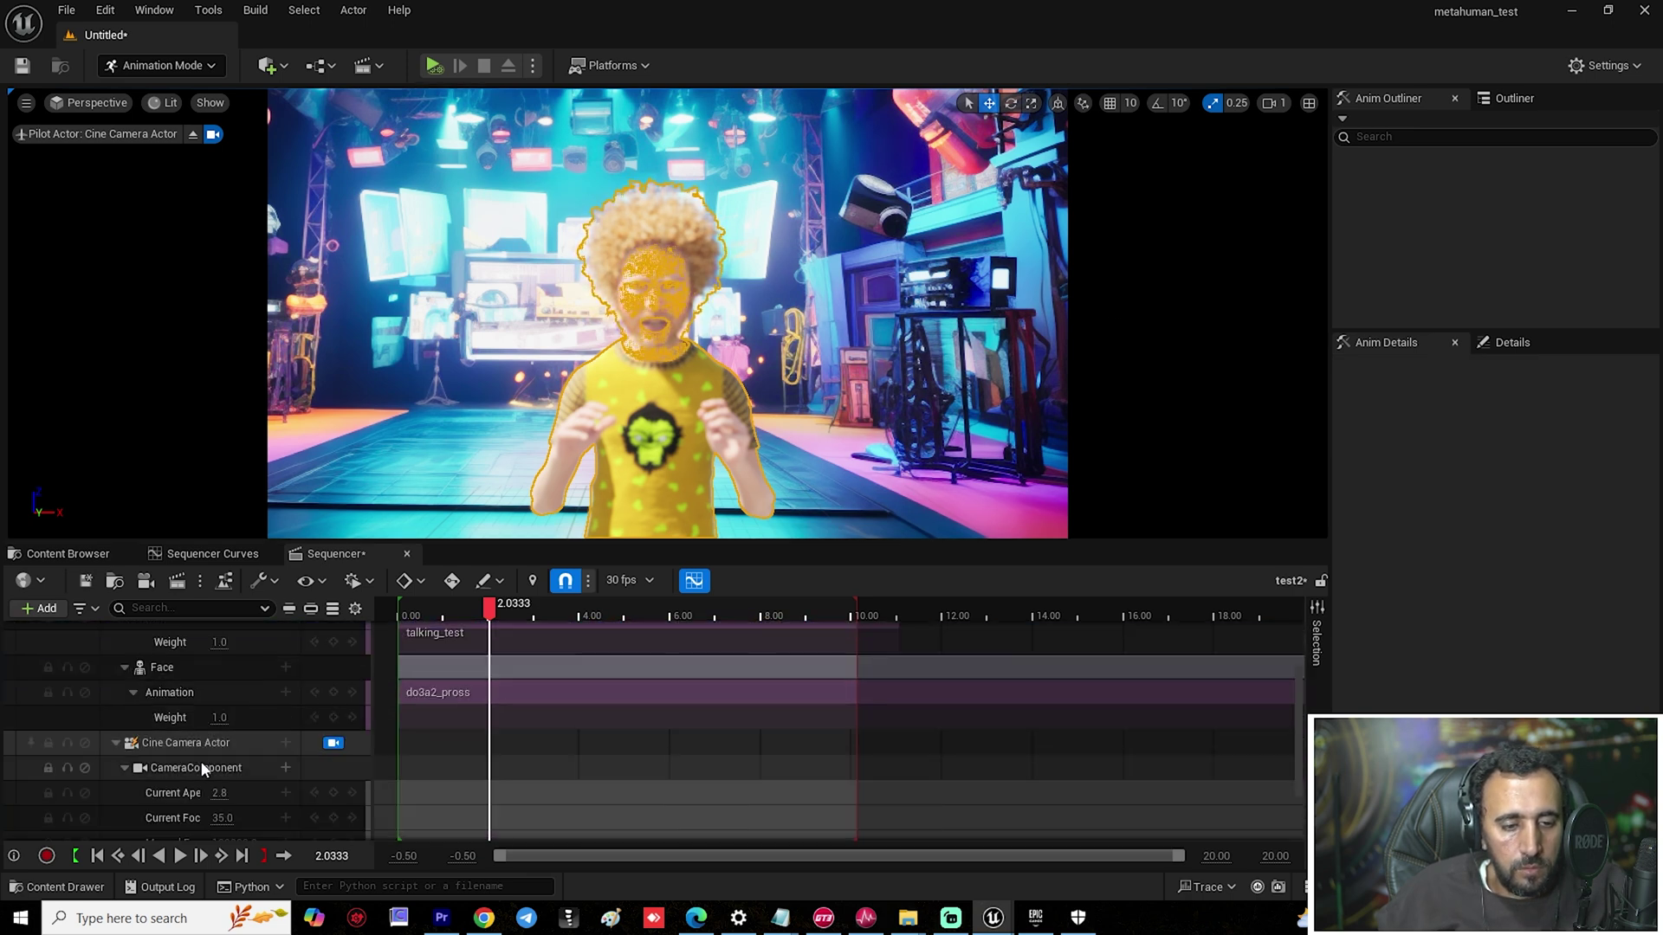
scroll(220, 798, down, 2)
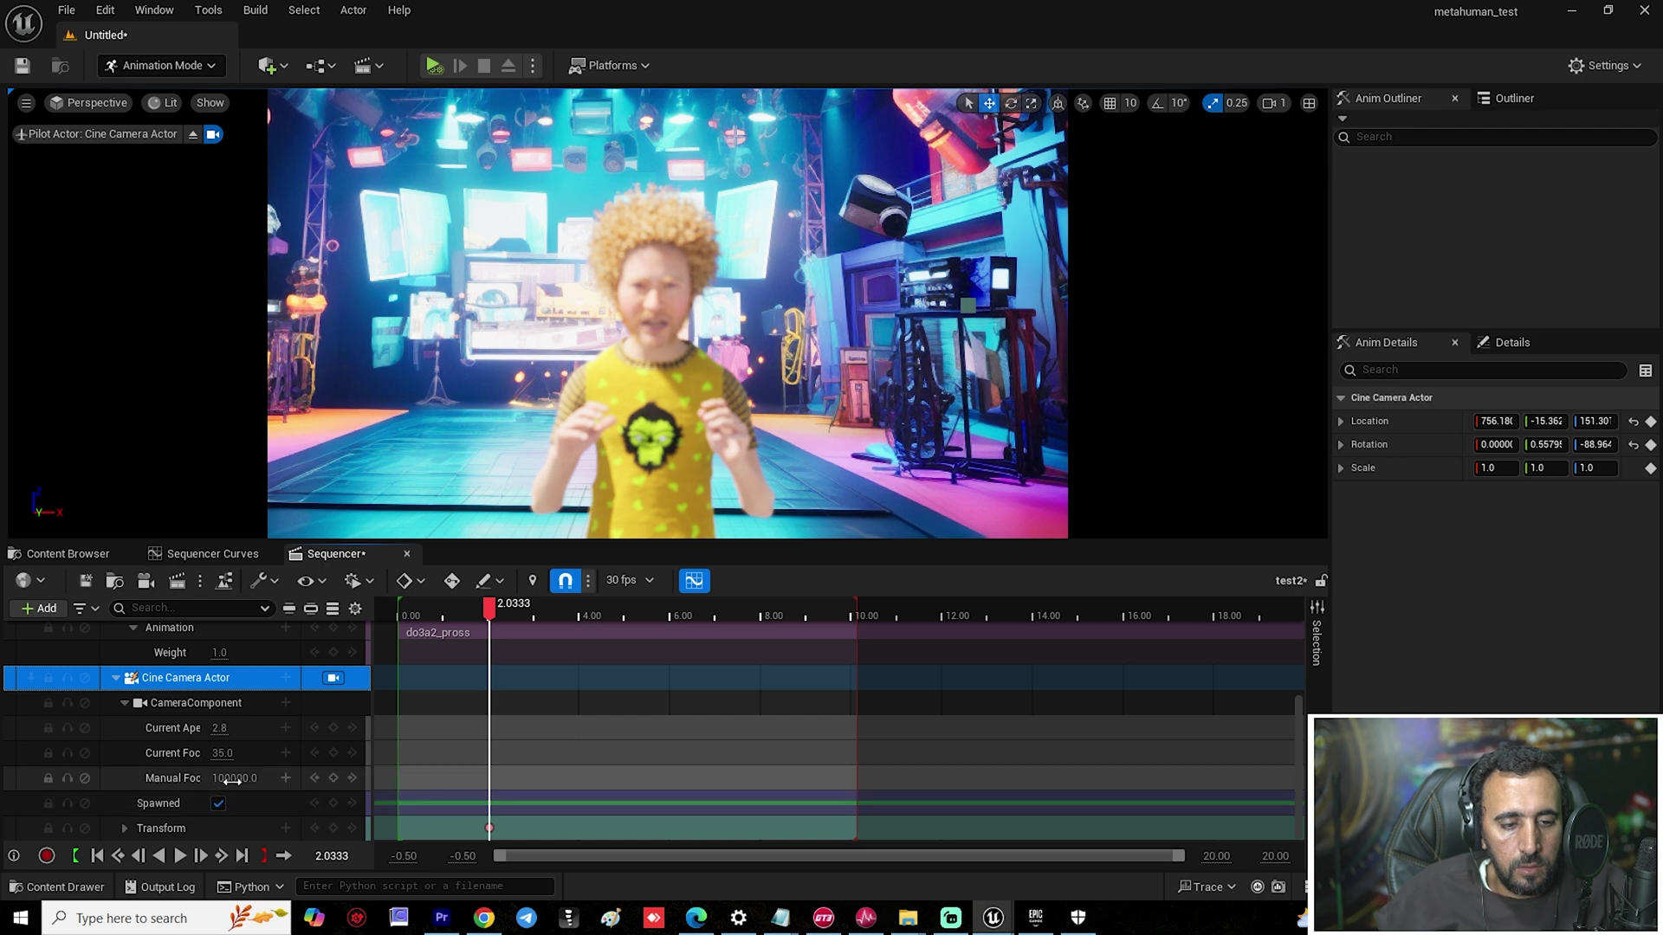
drag(231, 779, 282, 778)
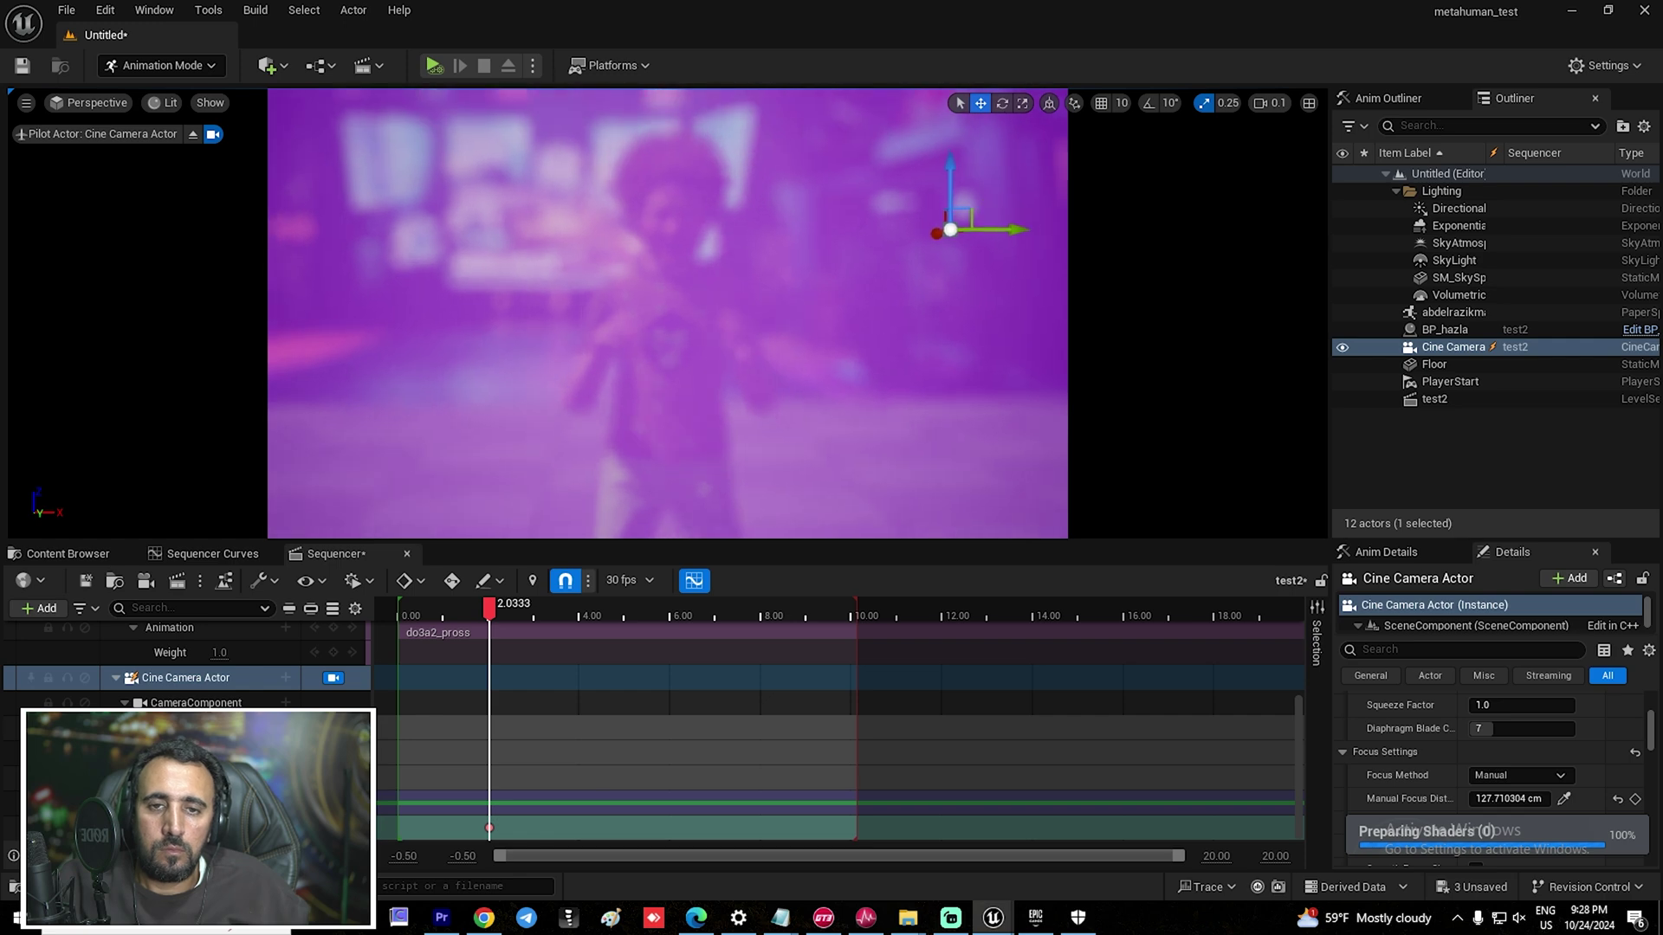
drag(275, 778, 303, 777)
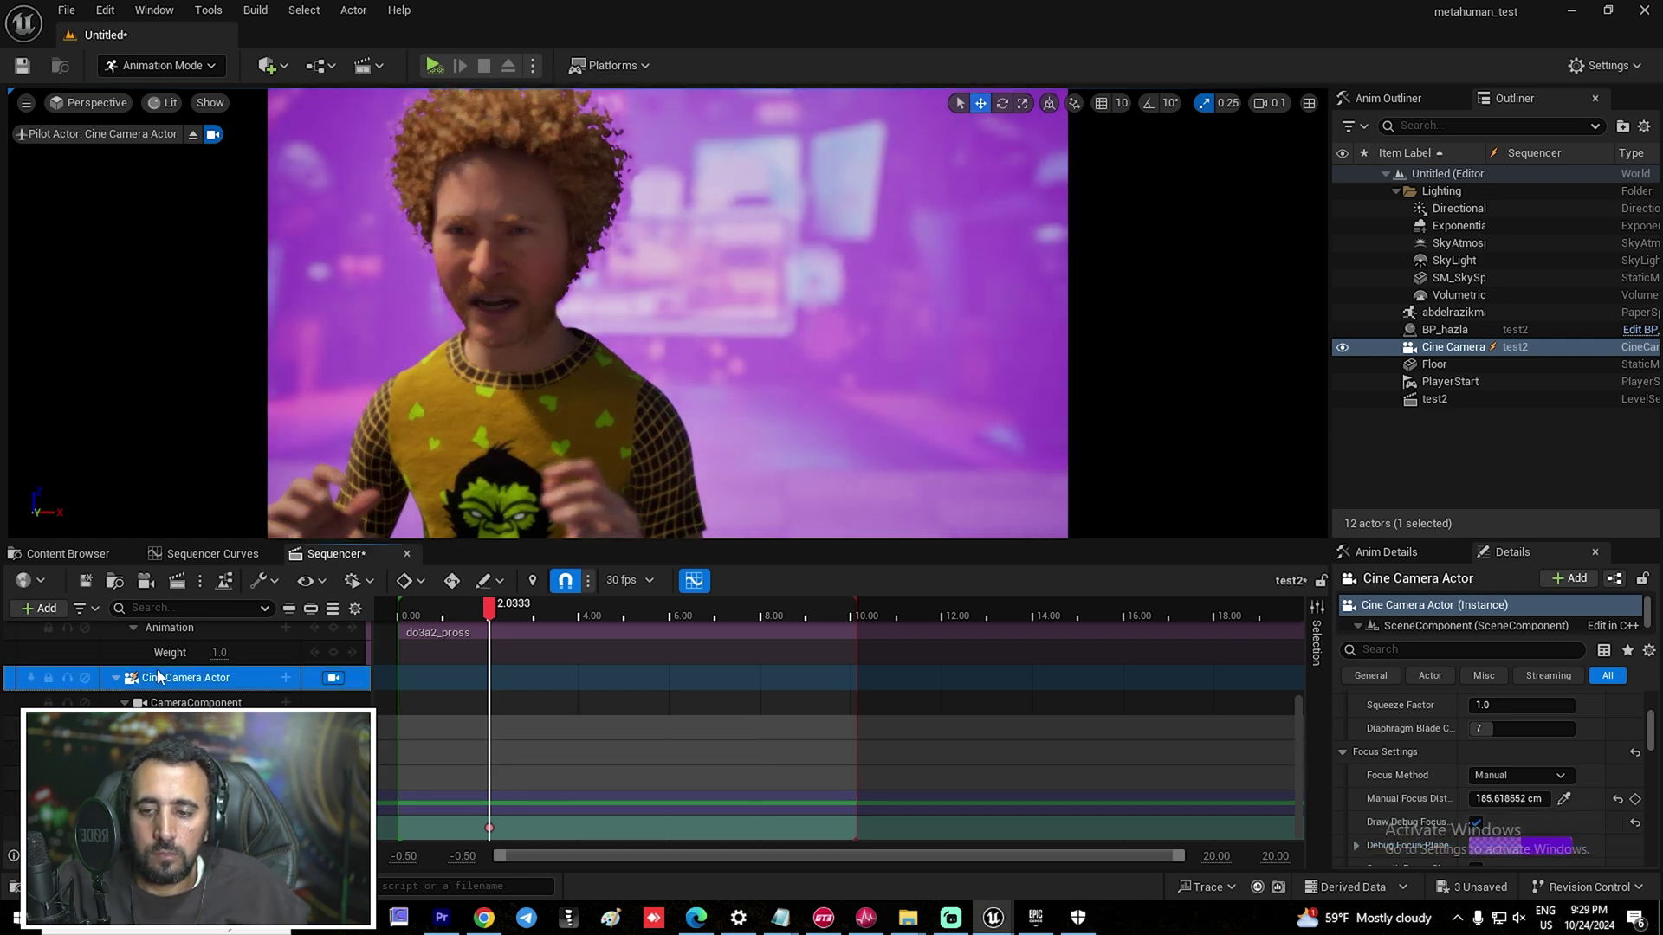
Delete the Cine Camera Actor from the sequence and frame BP_hazla against the studio backdrop in the perspective view.
key(Delete)
mouse_move(642, 311)
right_down()
mouse_move(554, 295)
mouse_move(624, 295)
right_up()
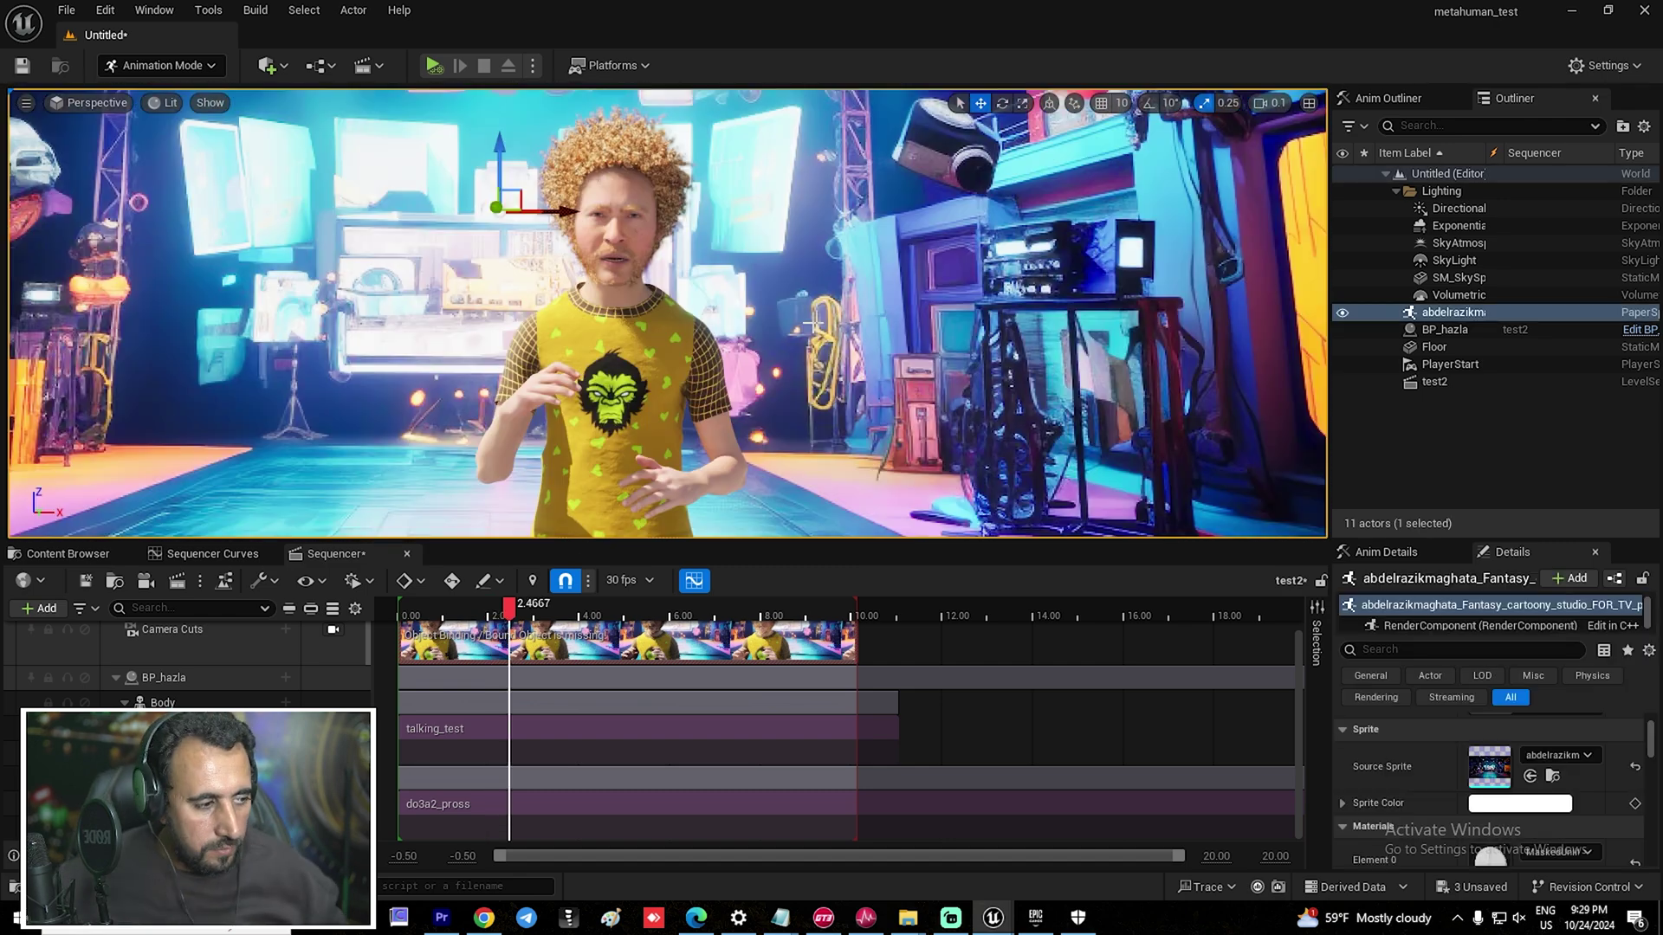